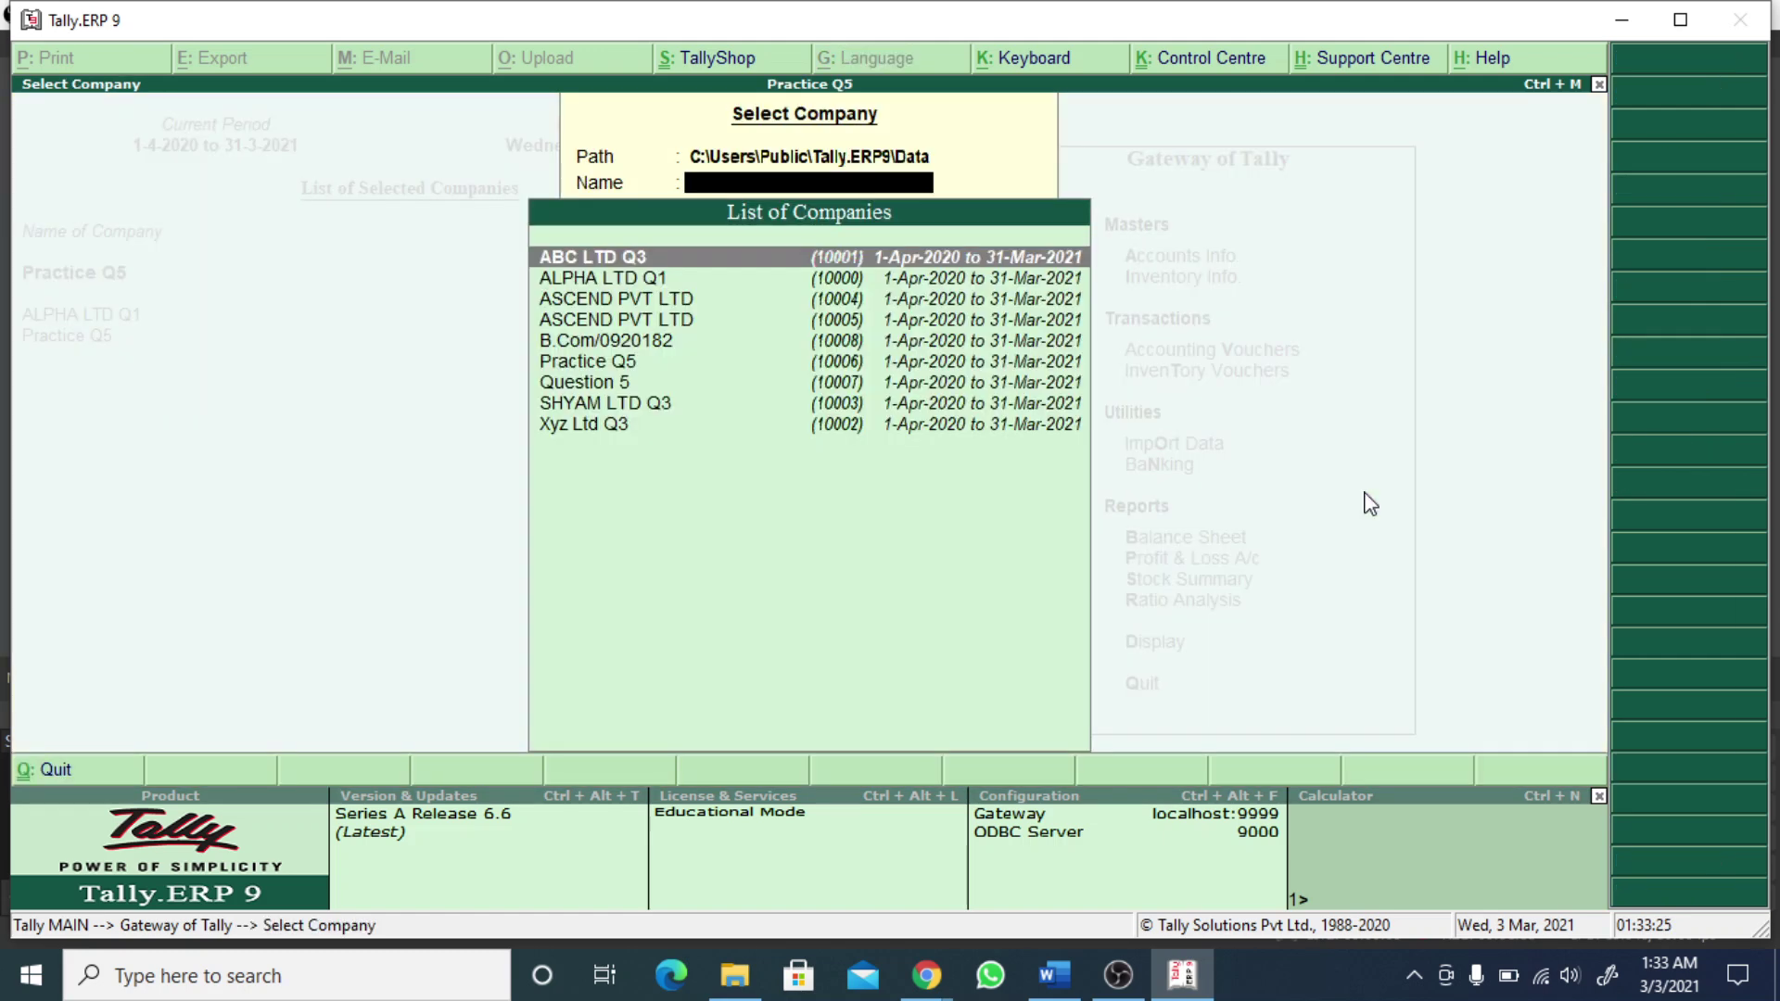
# - Select the Practice Q5 company from the list of companies
pyautogui.press('Down')
pyautogui.press('Down')
pyautogui.press('Down')
pyautogui.press('Down')
pyautogui.press('Down')
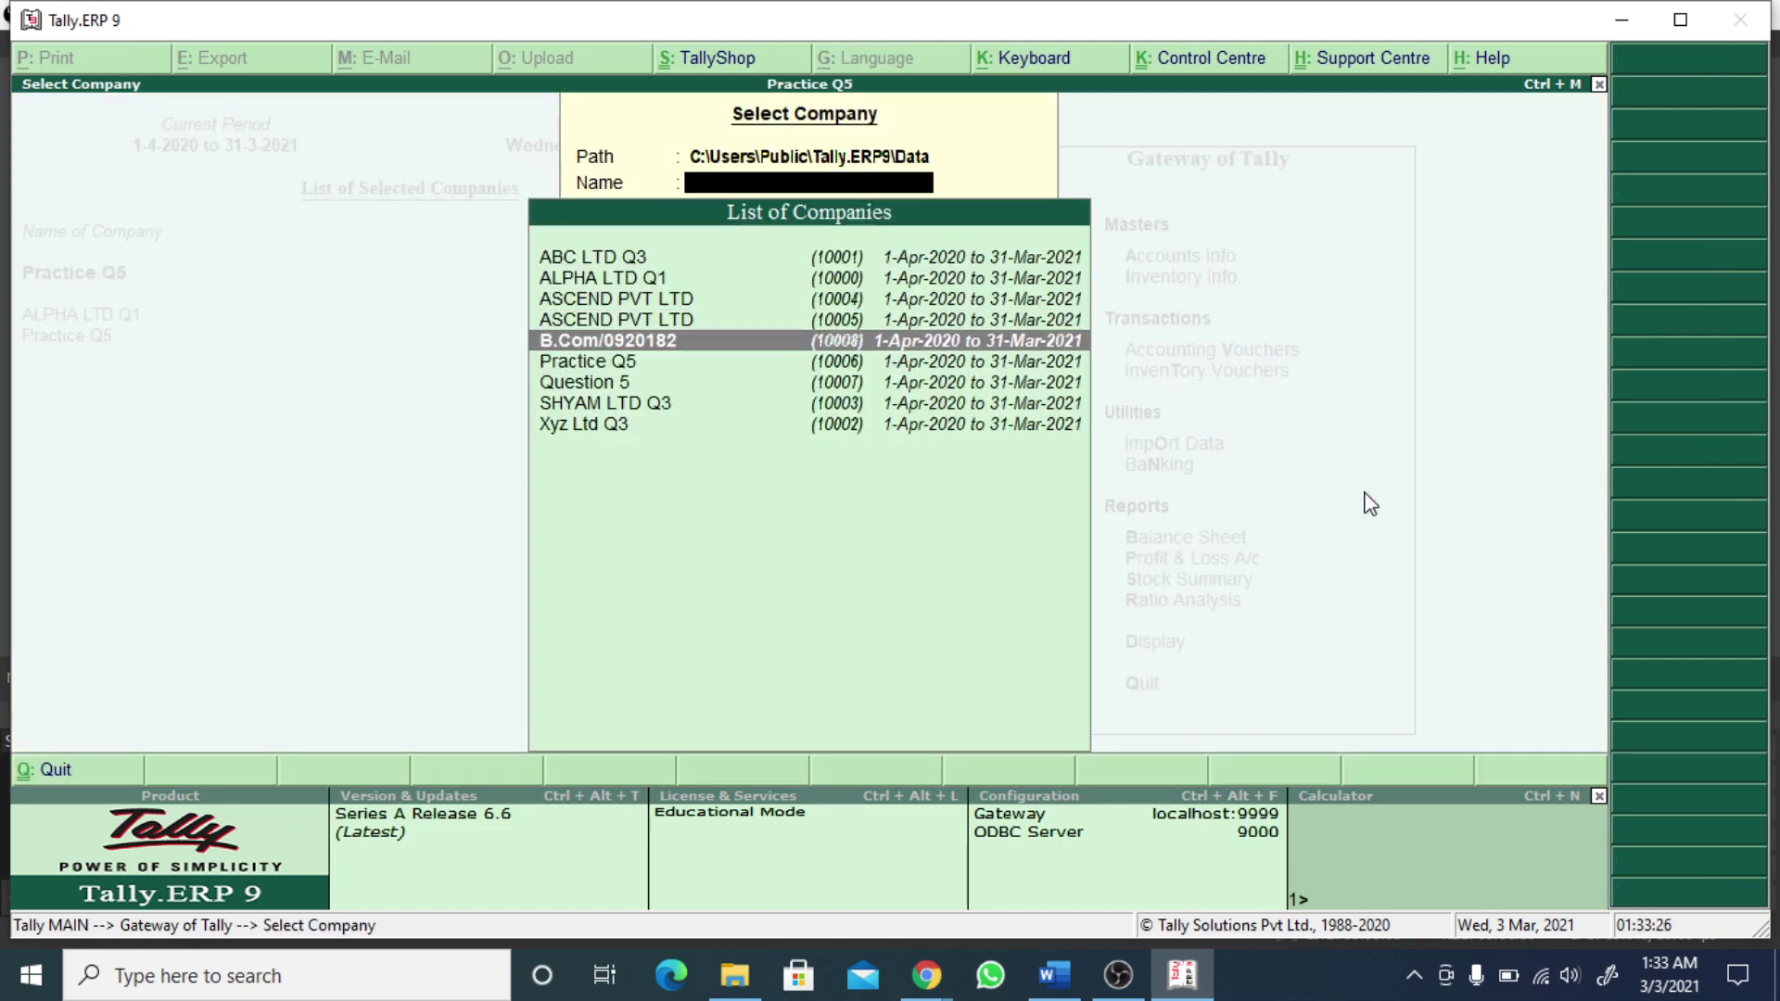
pyautogui.press('Return')
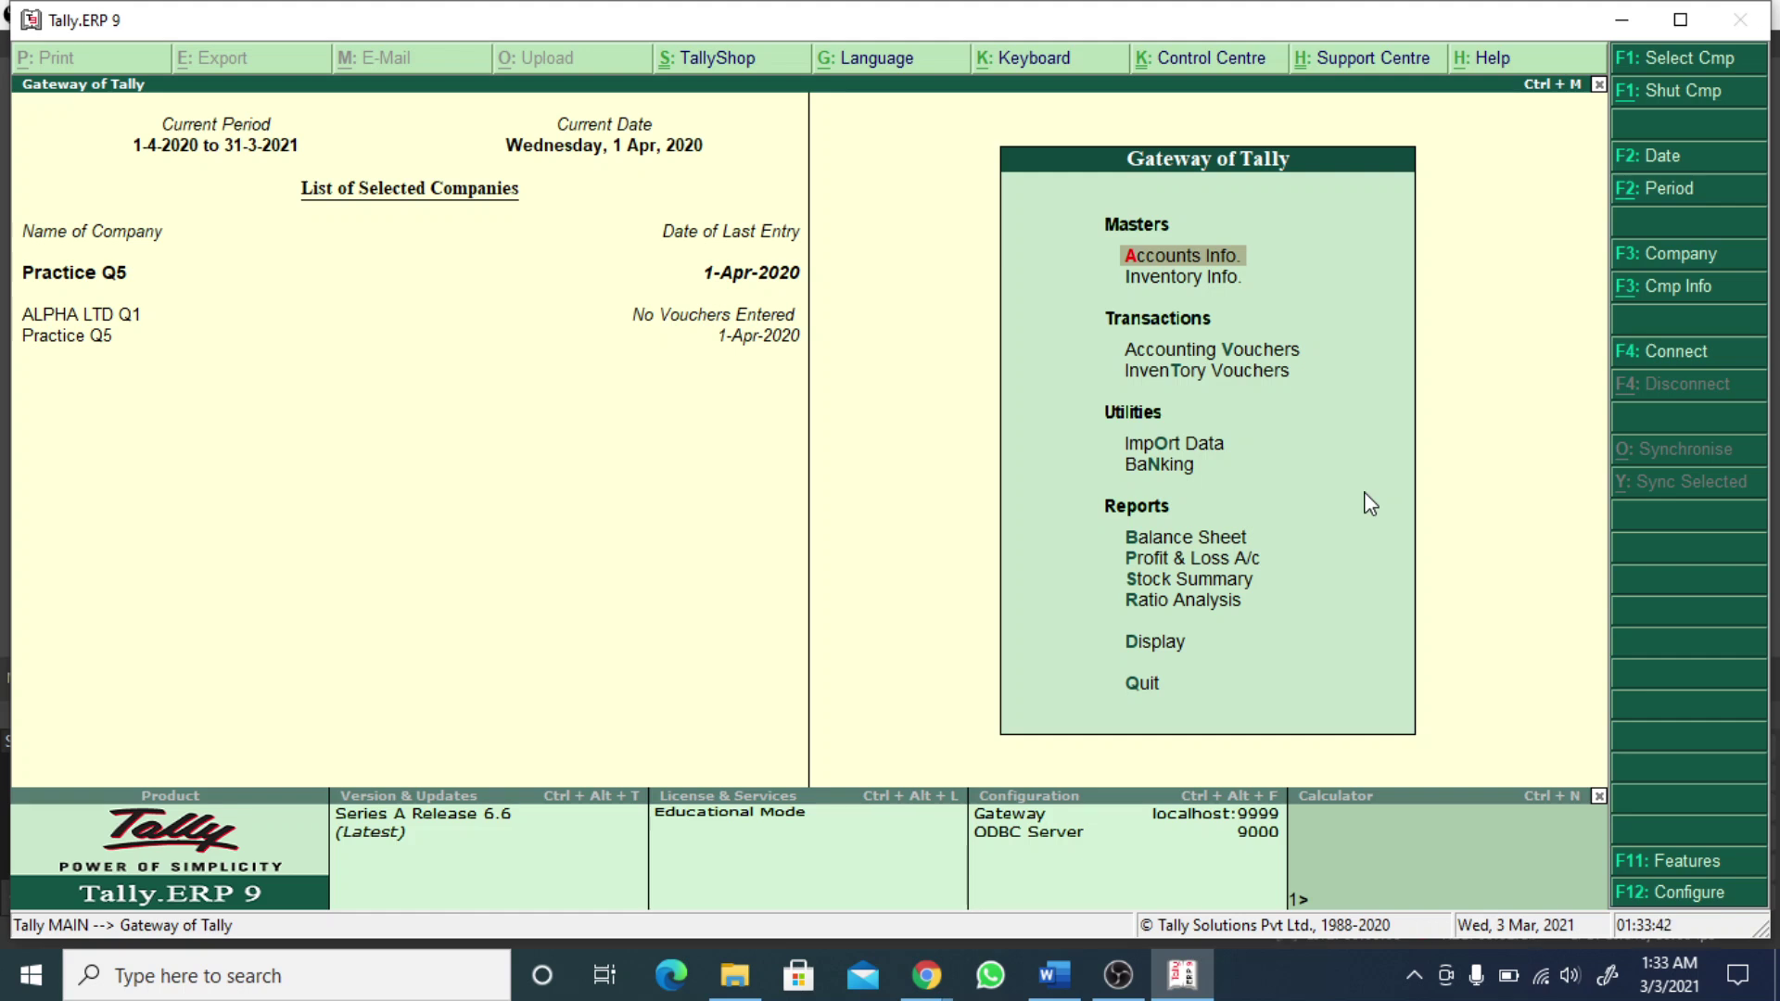
# - Open the company information options and start a company backup
pyautogui.press('Down')
pyautogui.press('Down')
pyautogui.press('Down')
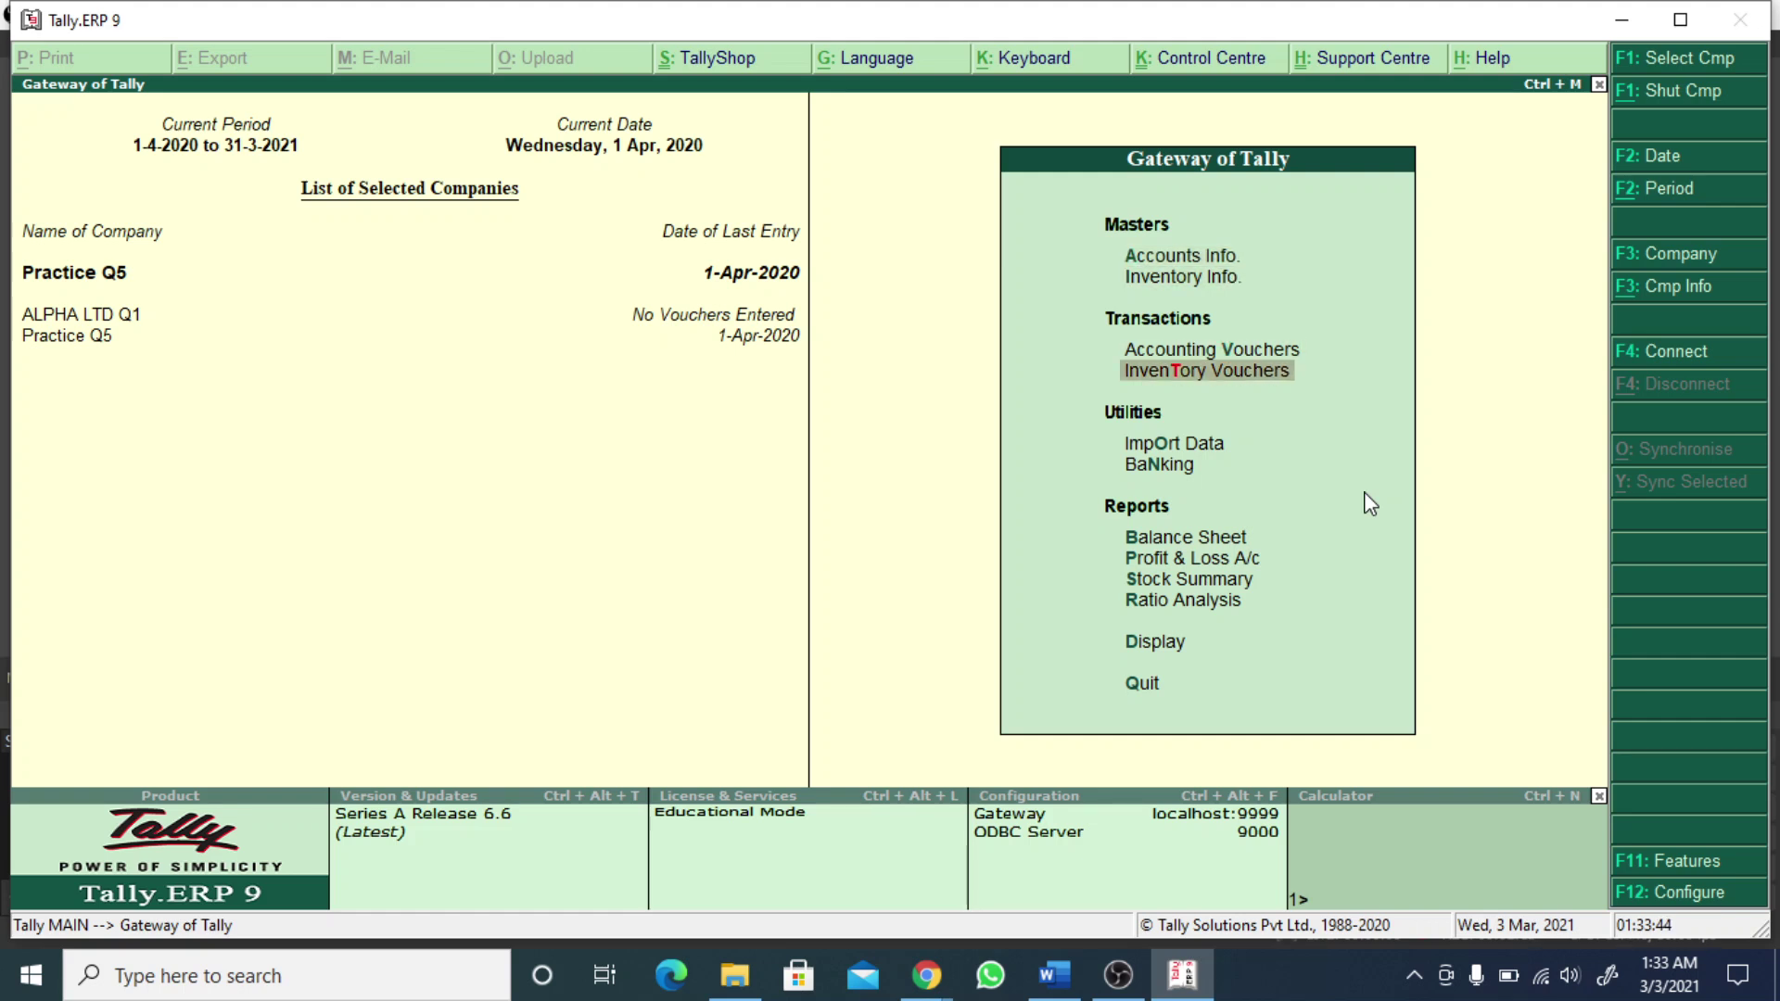
pyautogui.click(1693, 290)
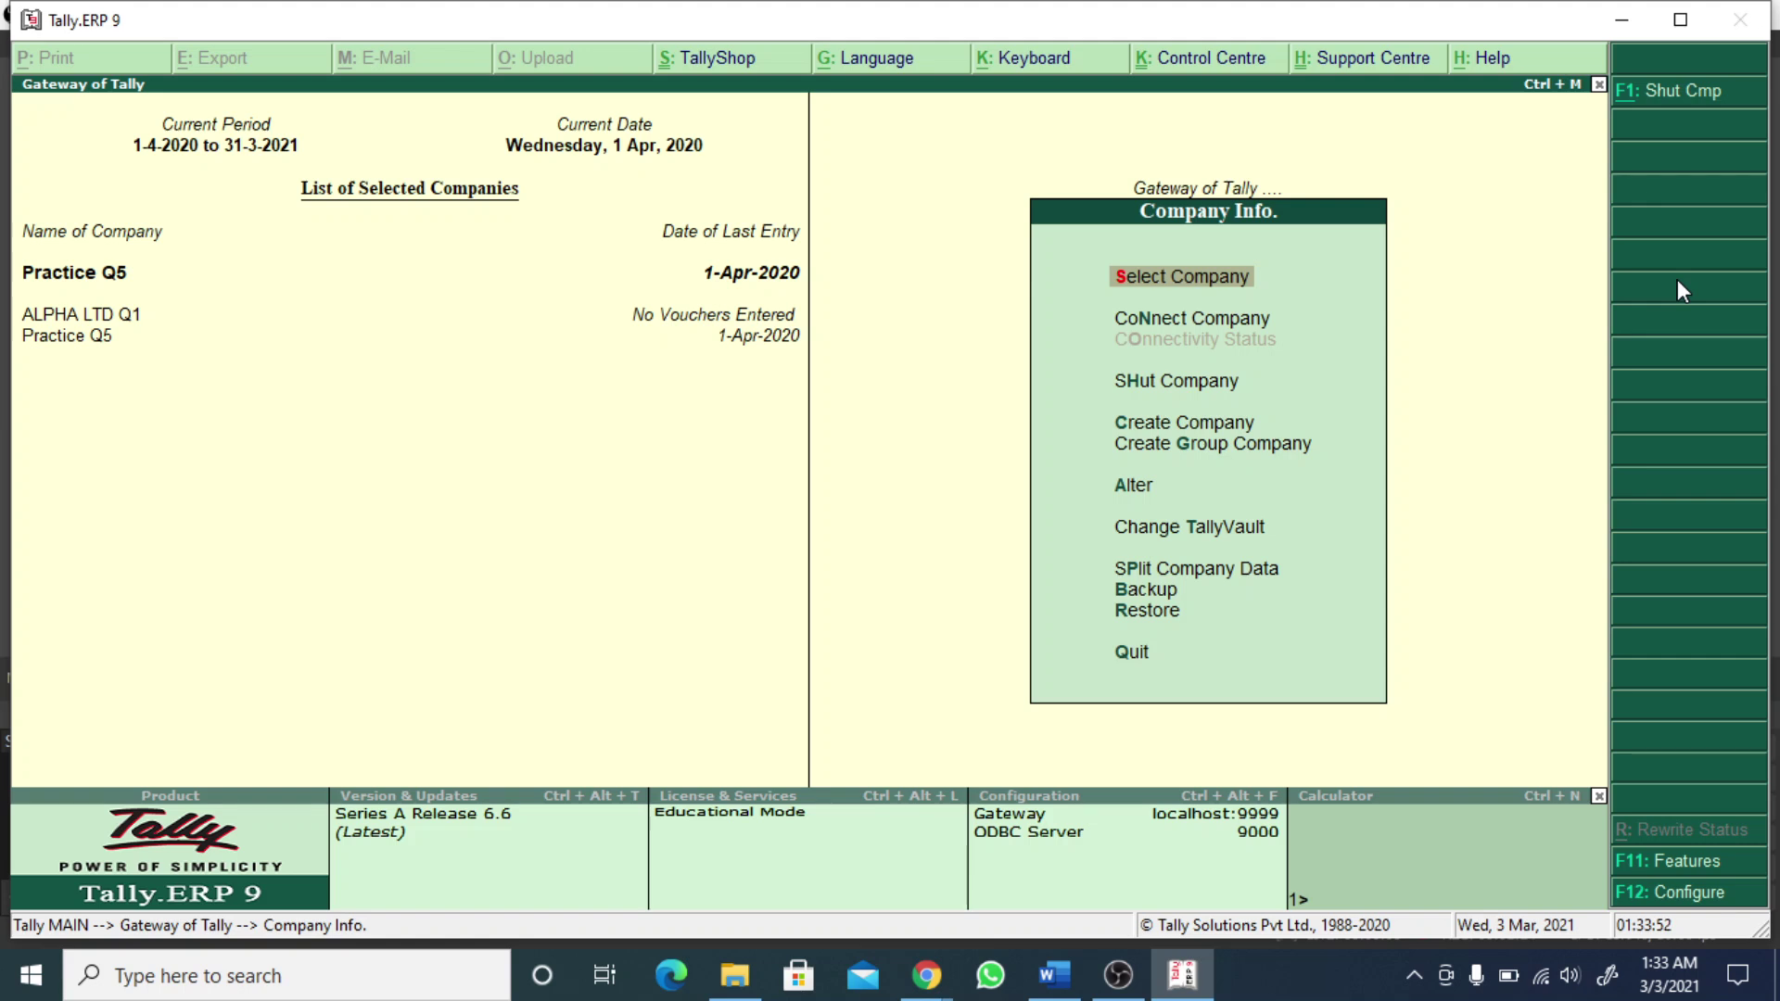
pyautogui.press('Down')
pyautogui.press('Down')
pyautogui.press('Down')
pyautogui.press('Down')
pyautogui.press('Down')
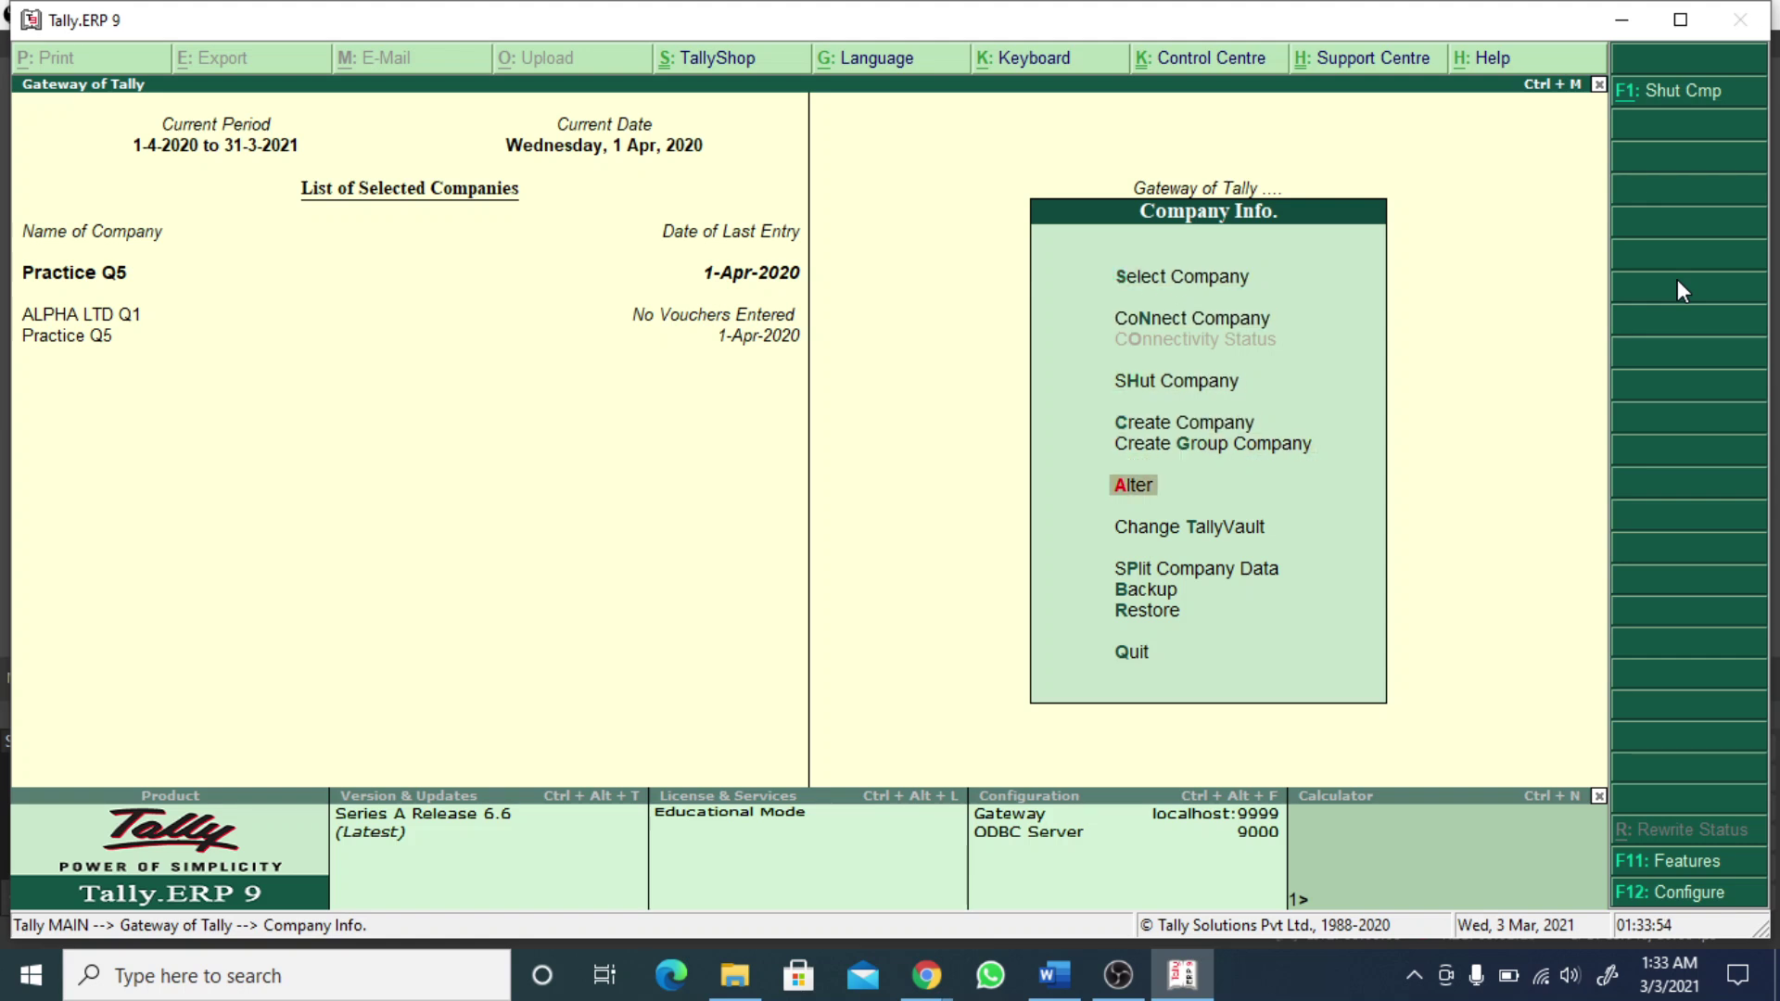
pyautogui.press('Up')
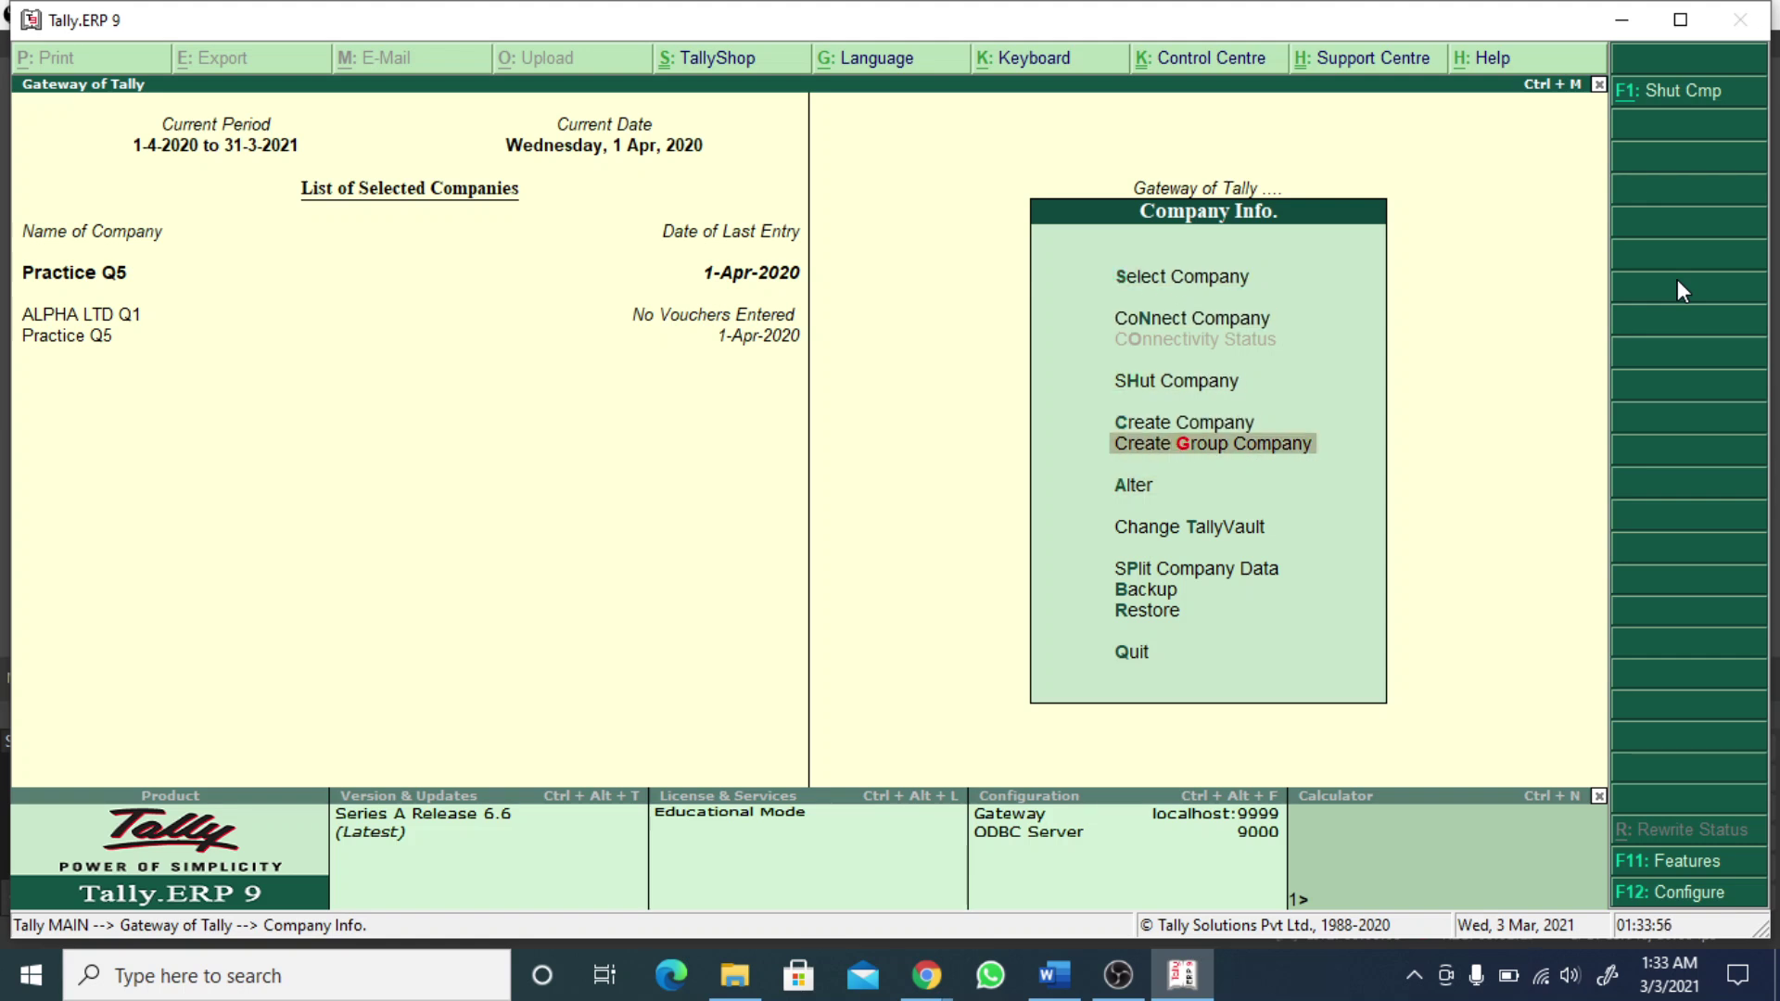
pyautogui.press('Down')
pyautogui.press('Down')
pyautogui.press('Down')
pyautogui.press('Down')
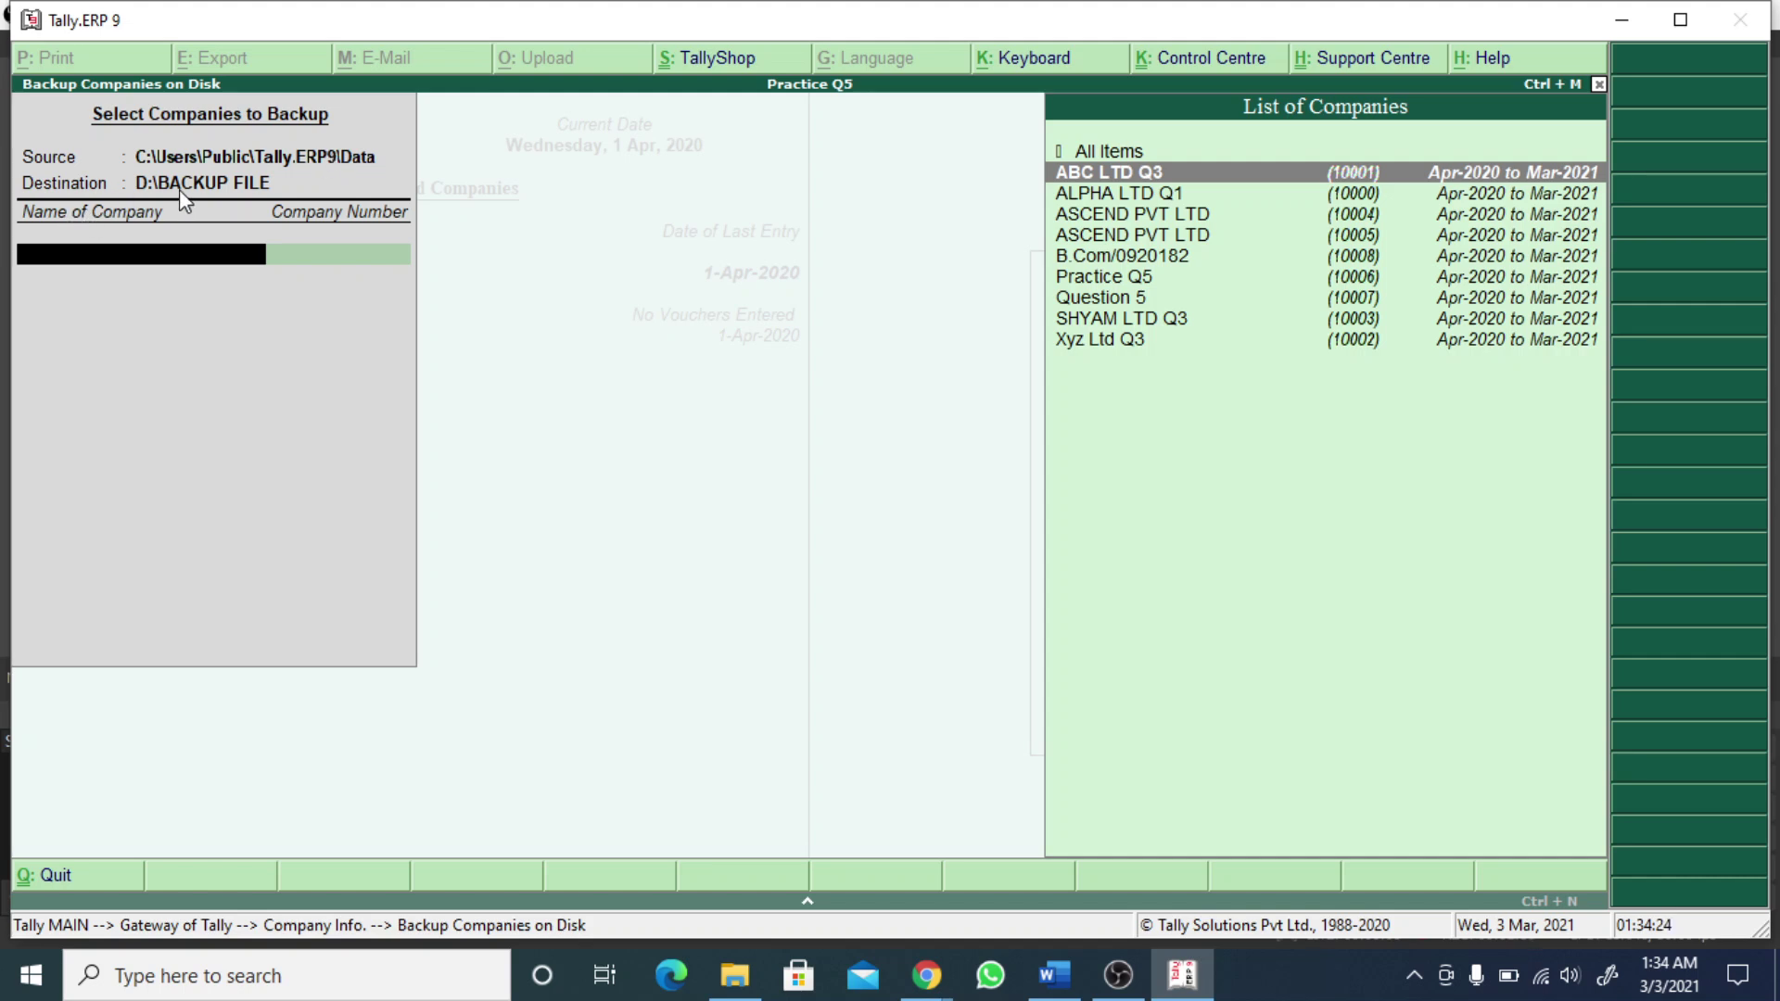
# - Keep the backup source path as it is and clear the destination path
pyautogui.press('BackSpace')
pyautogui.press('BackSpace')
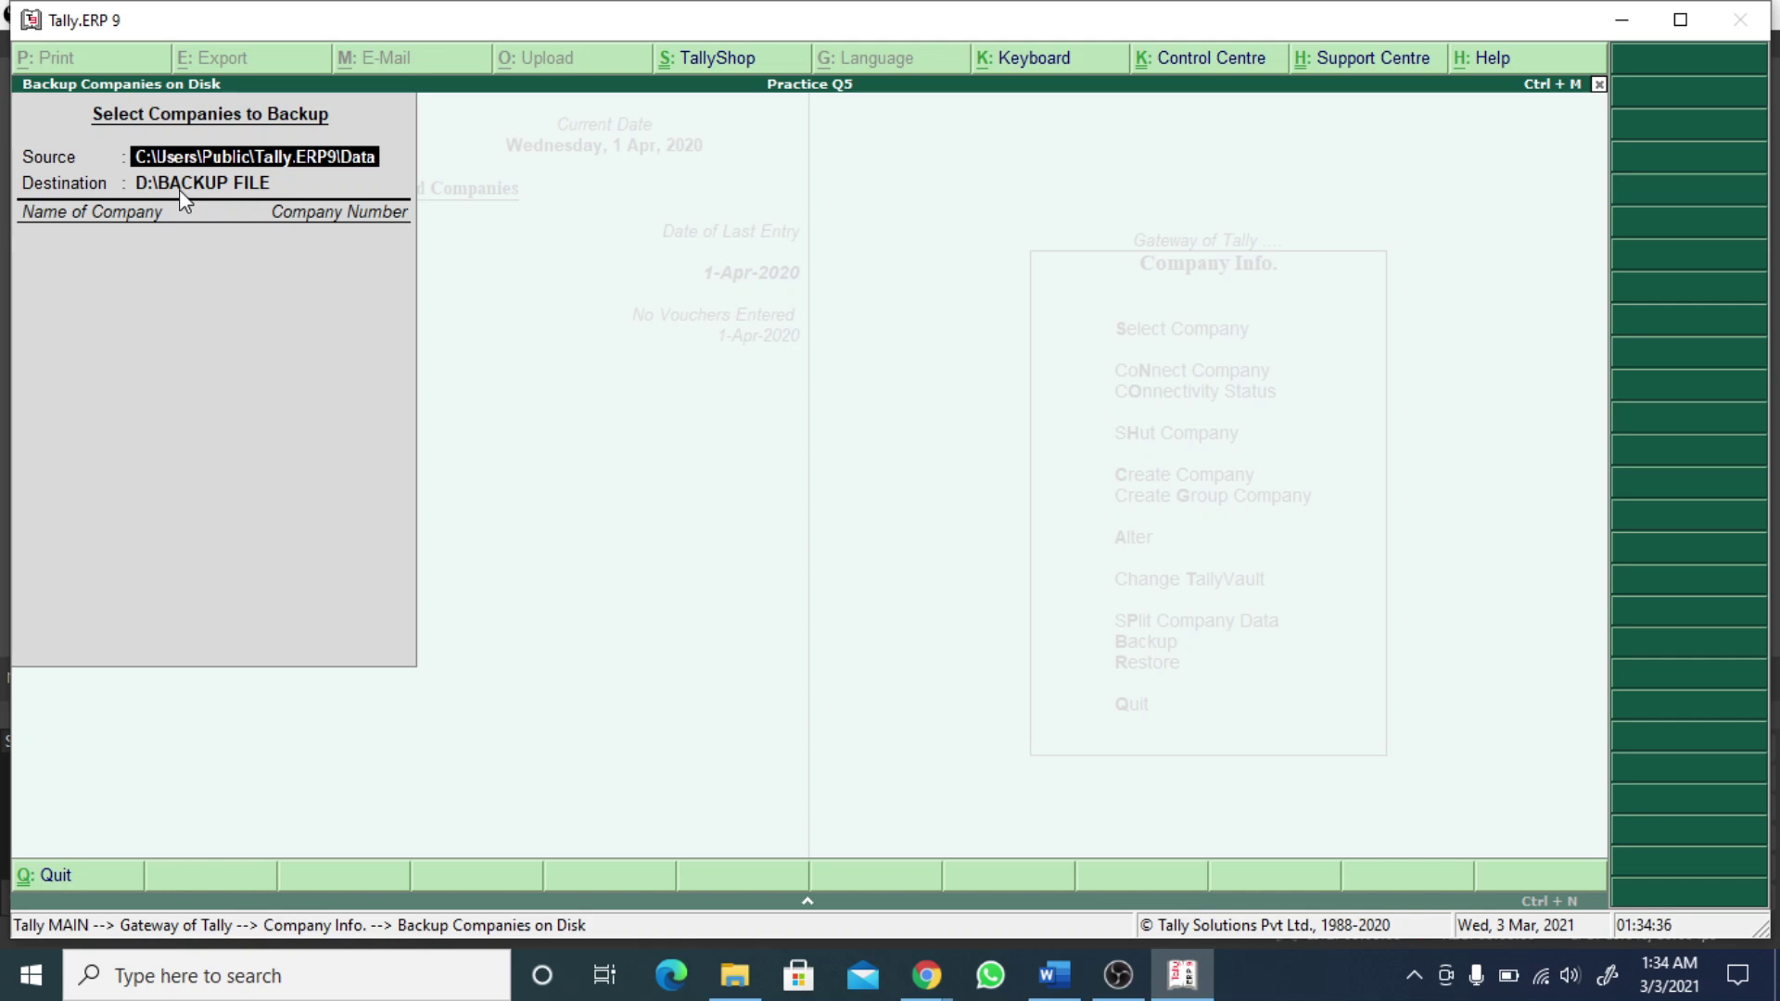
pyautogui.press('Return')
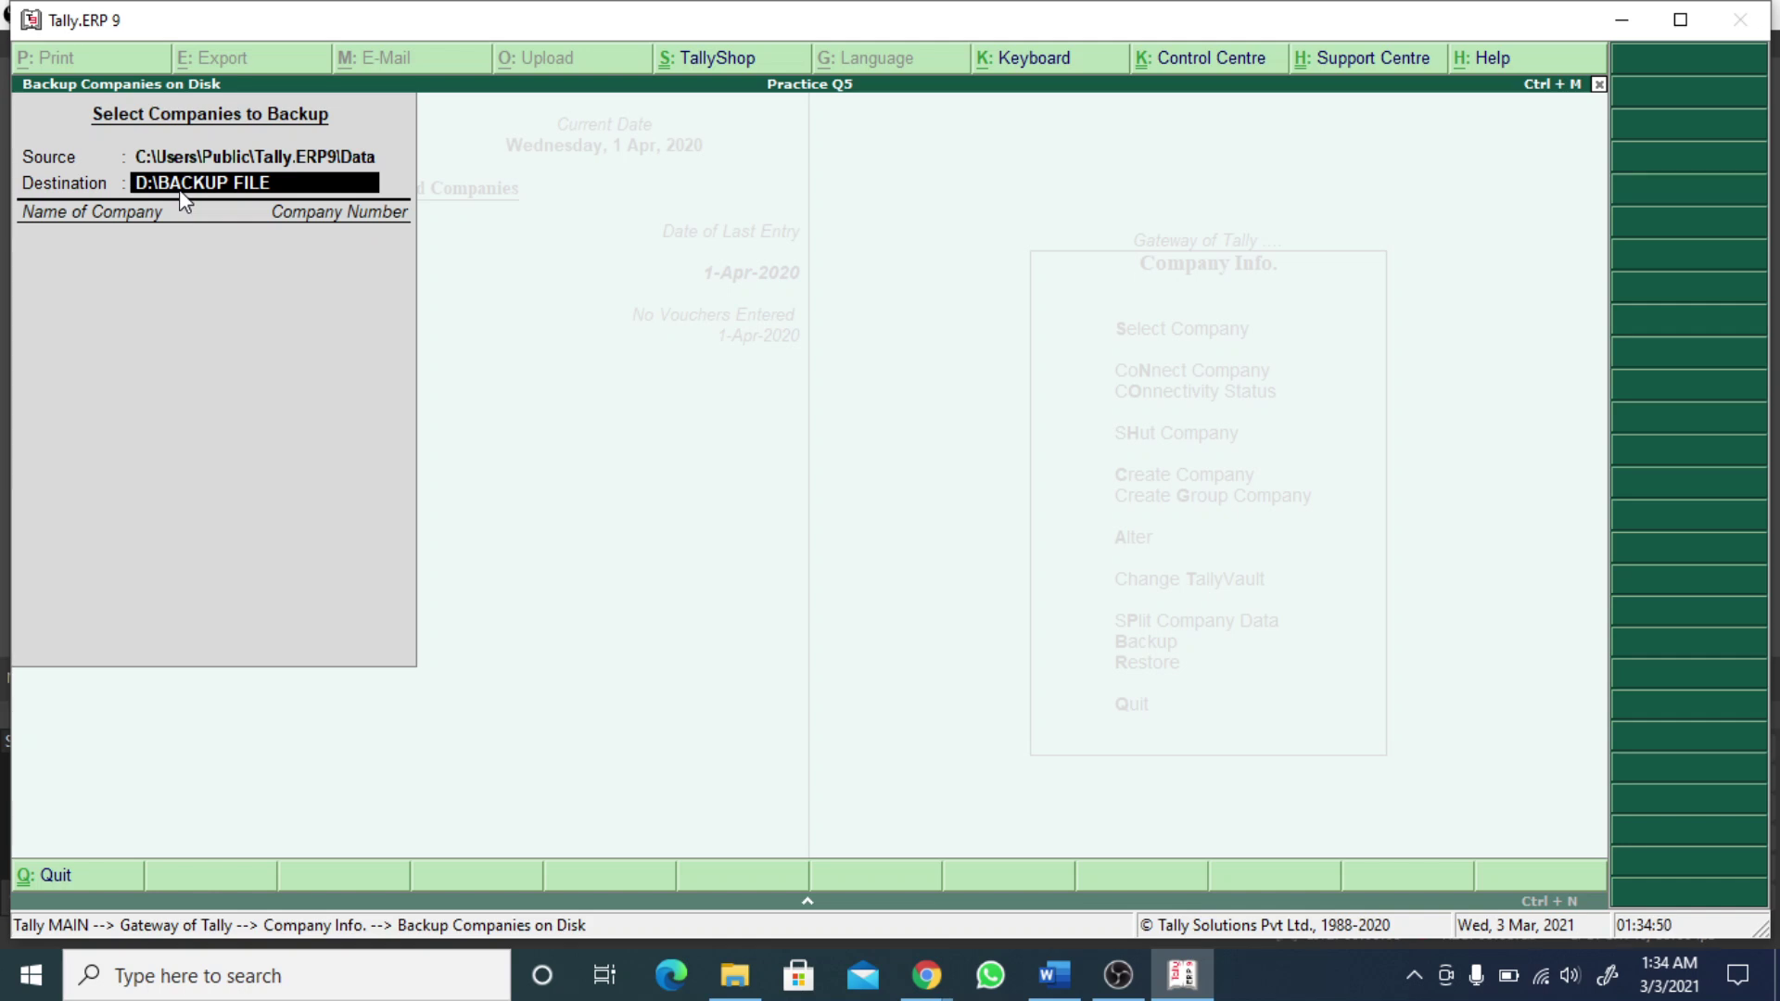
pyautogui.press('BackSpace')
pyautogui.write('c')
pyautogui.press('BackSpace')
pyautogui.write('C')
pyautogui.press('BackSpace')
pyautogui.press('BackSpace')
pyautogui.write('/')
pyautogui.press('BackSpace')
pyautogui.press('BackSpace')
# - Switch to File Explorer to check which drives are available on this PC, then return to the backup form
pyautogui.press('super+e')
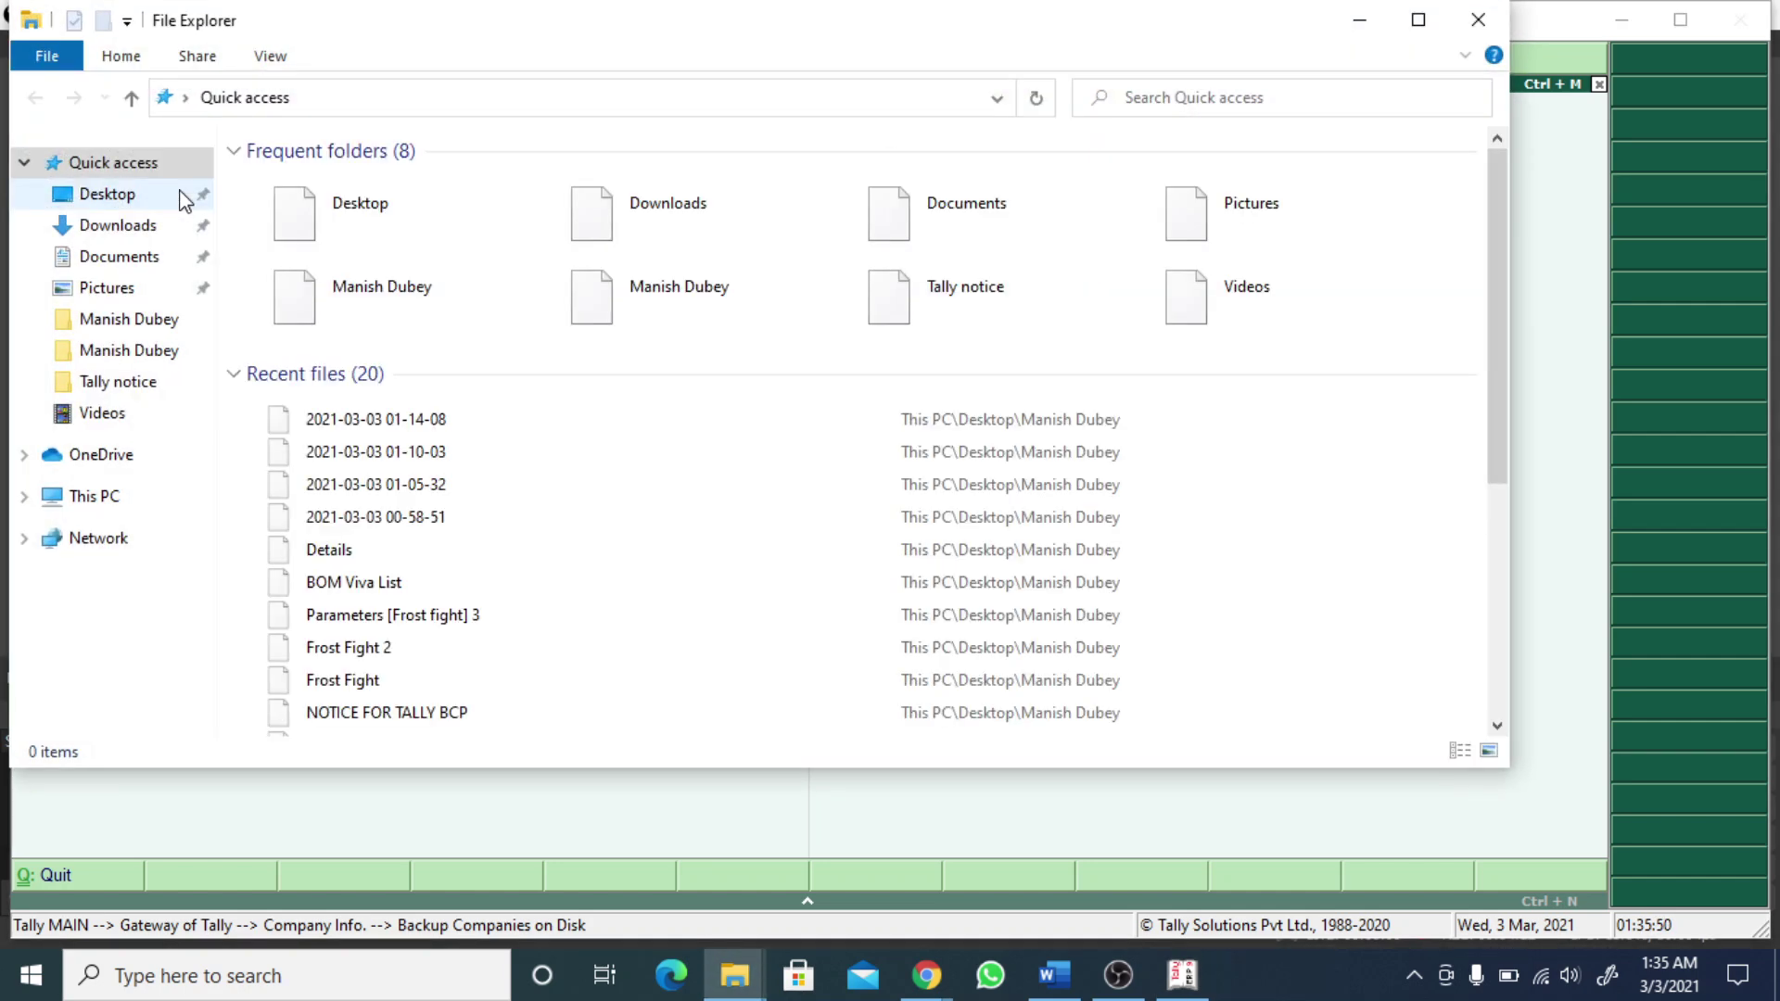
pyautogui.click(100, 500)
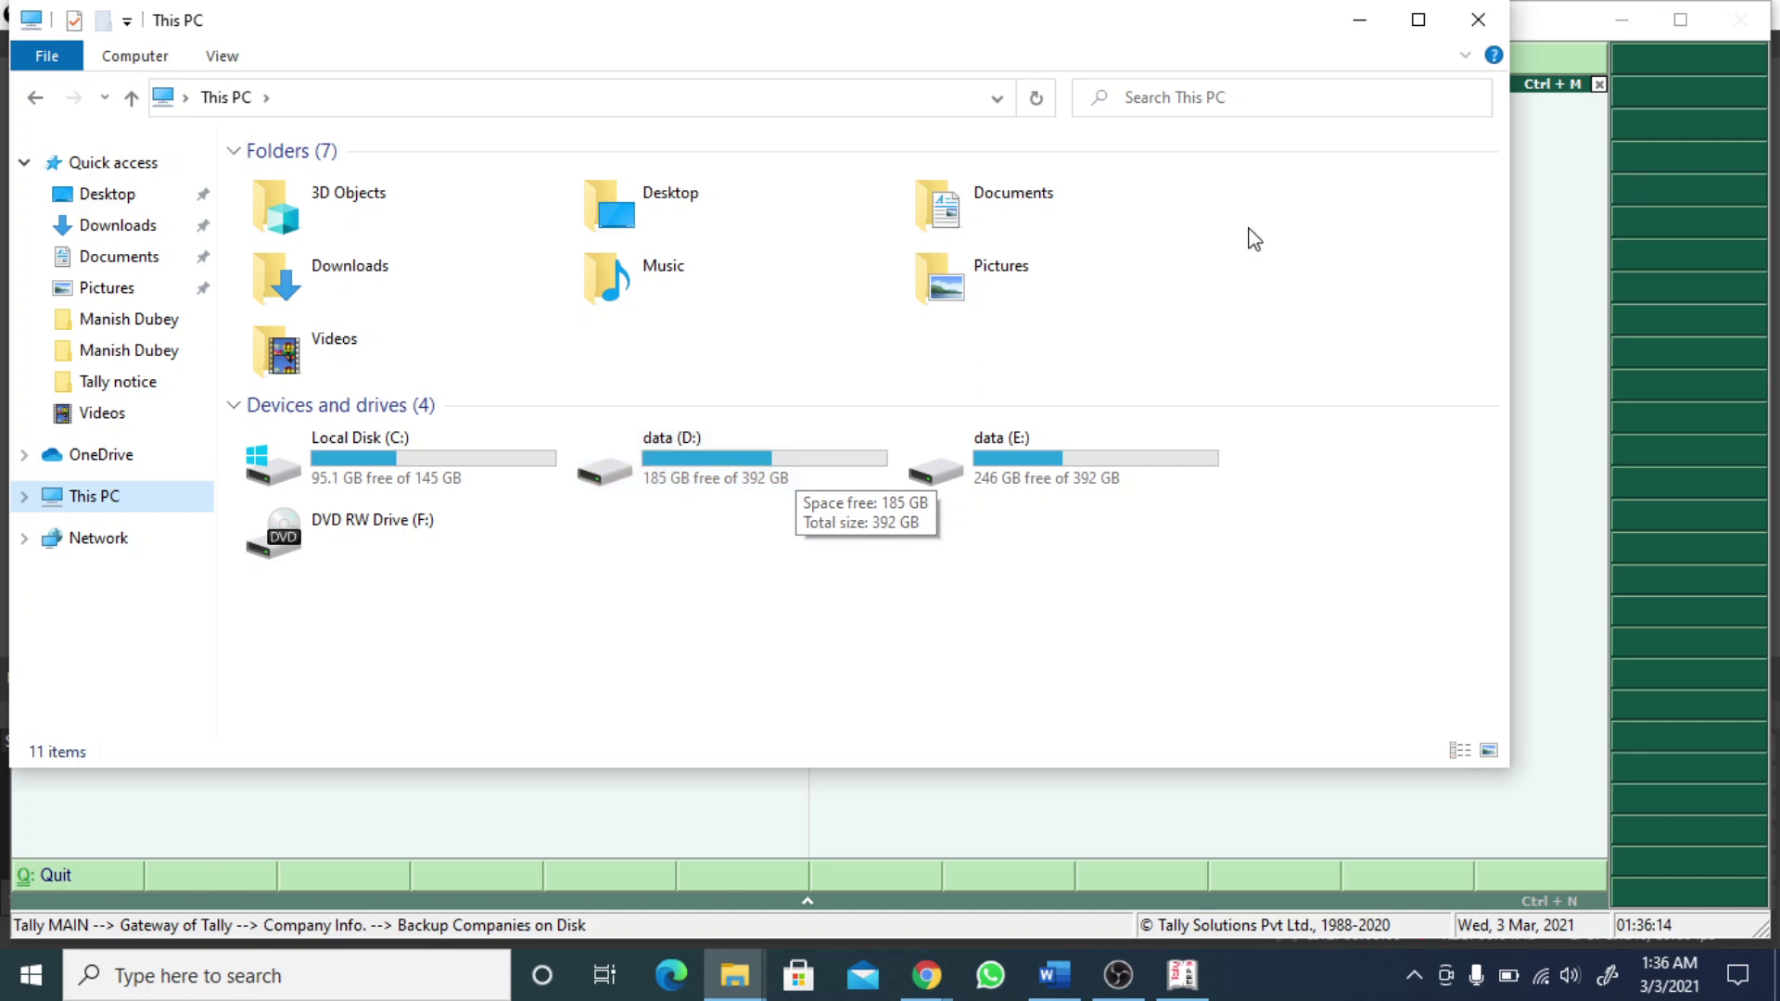
pyautogui.click(1360, 19)
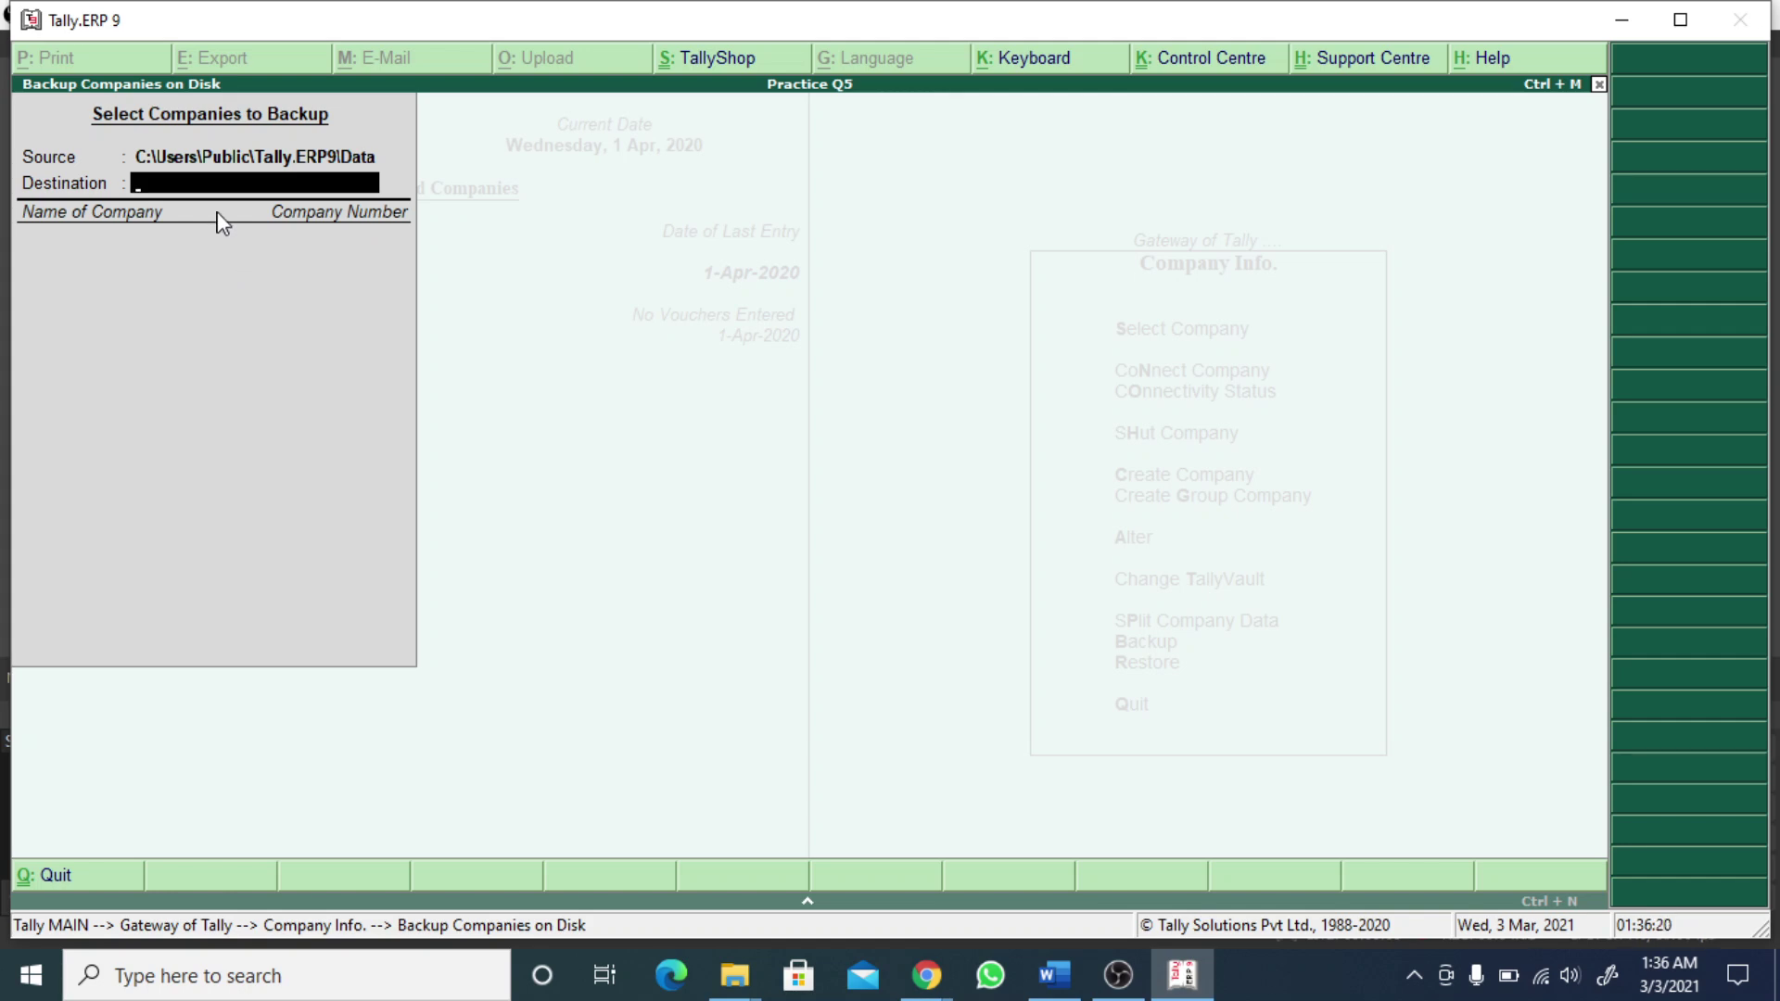
# - Set the backup destination to E:\TALLY BACKUP
pyautogui.write('e')
pyautogui.press('BackSpace')
pyautogui.write('E:\\')
pyautogui.write('ALLY')
pyautogui.press('BackSpace')
pyautogui.press('BackSpace')
pyautogui.press('BackSpace')
pyautogui.press('BackSpace')
pyautogui.press('BackSpace')
pyautogui.write('TALLY BACKUP')
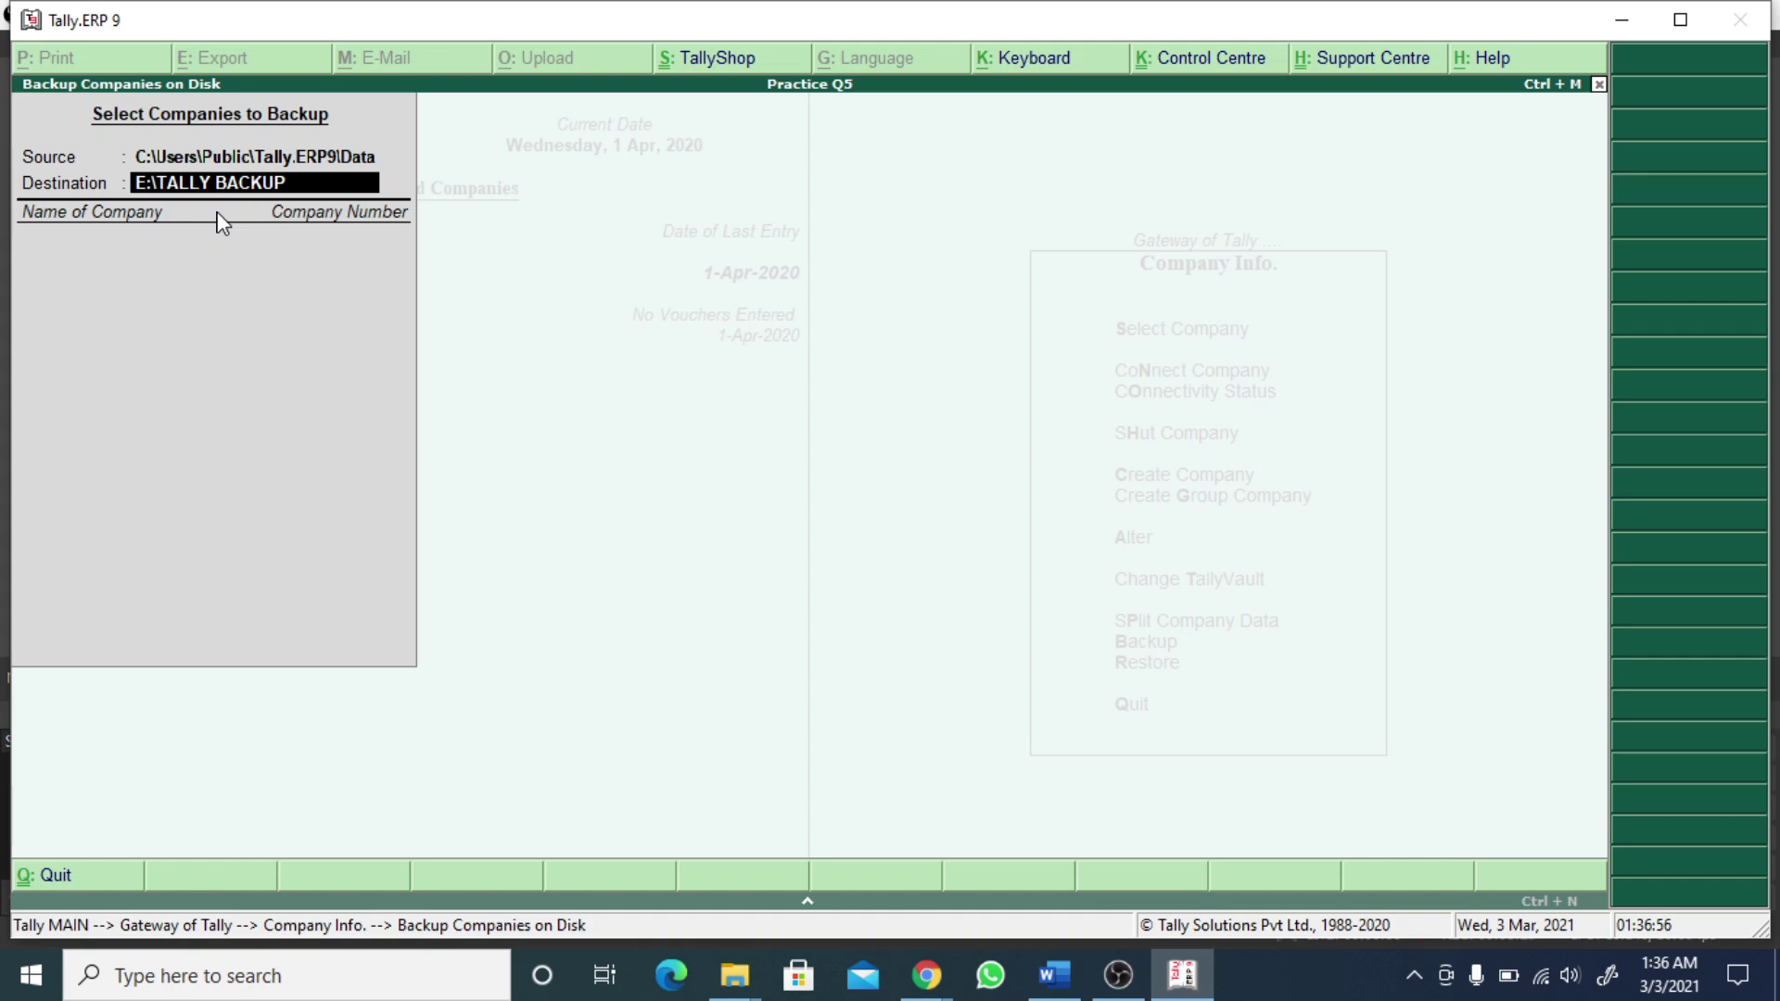
pyautogui.press('Return')
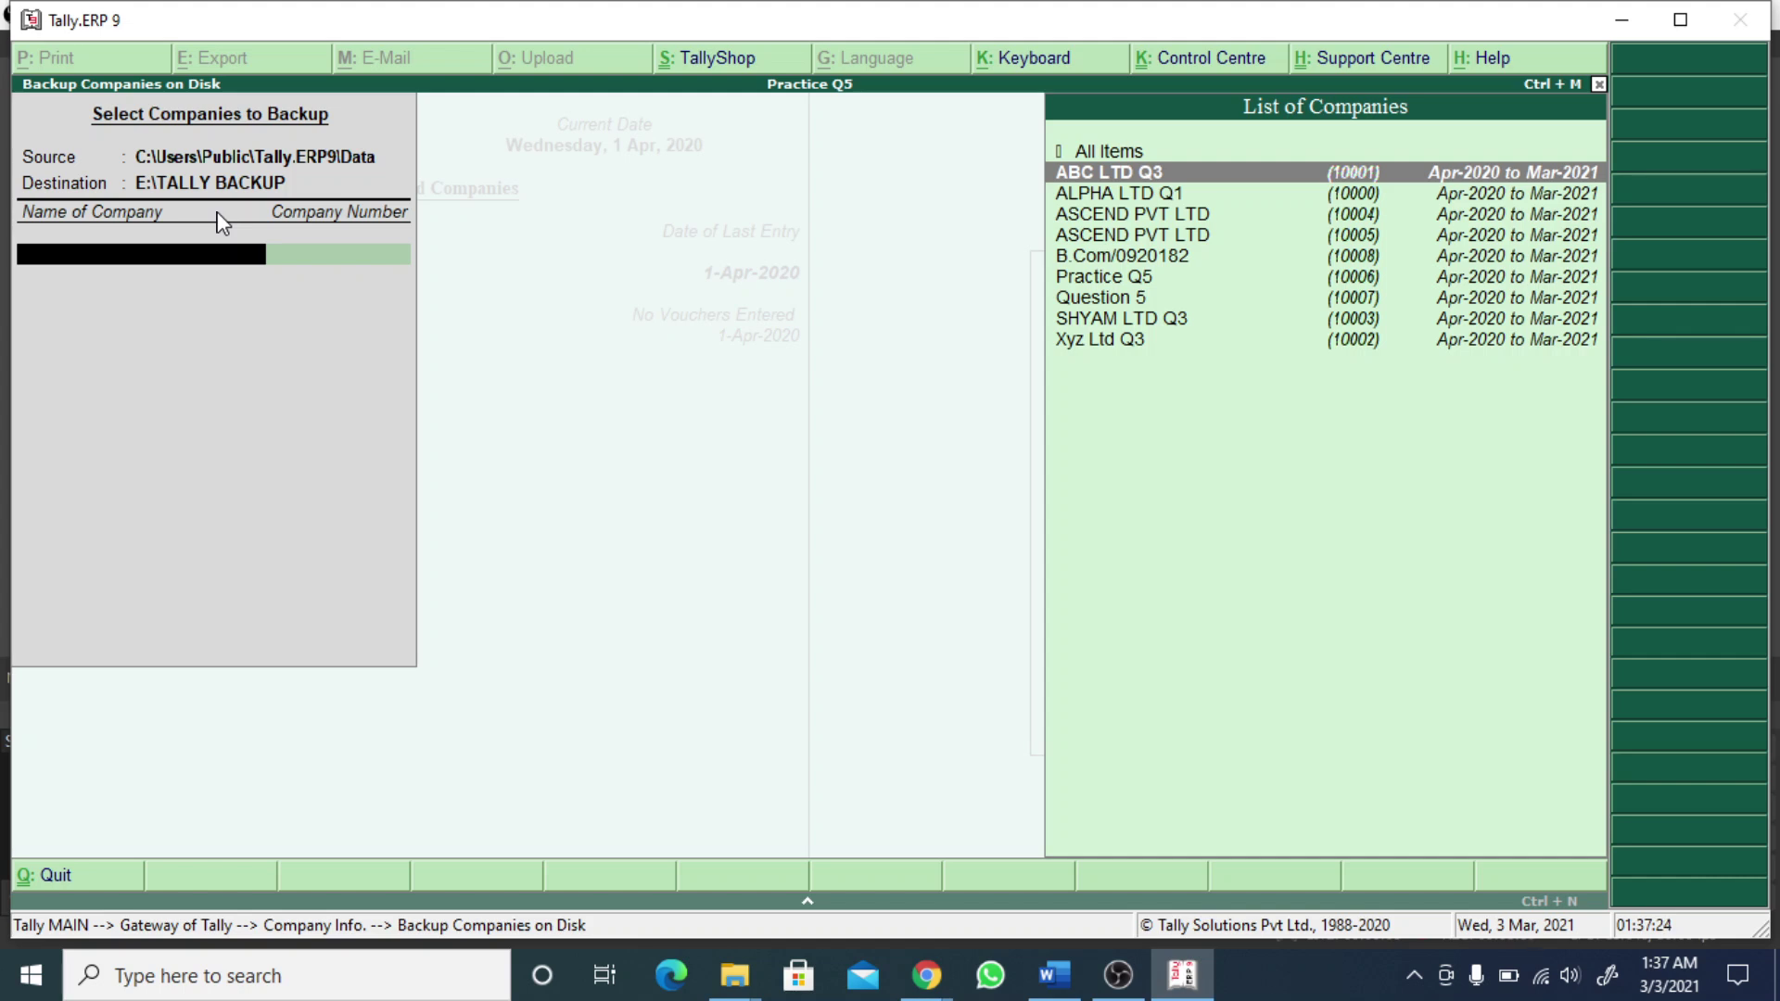
# - Choose Practice Q5 as the only company to back up, end the list and accept the backup
pyautogui.press('Down')
pyautogui.press('Down')
pyautogui.press('Down')
pyautogui.press('Down')
pyautogui.press('Down')
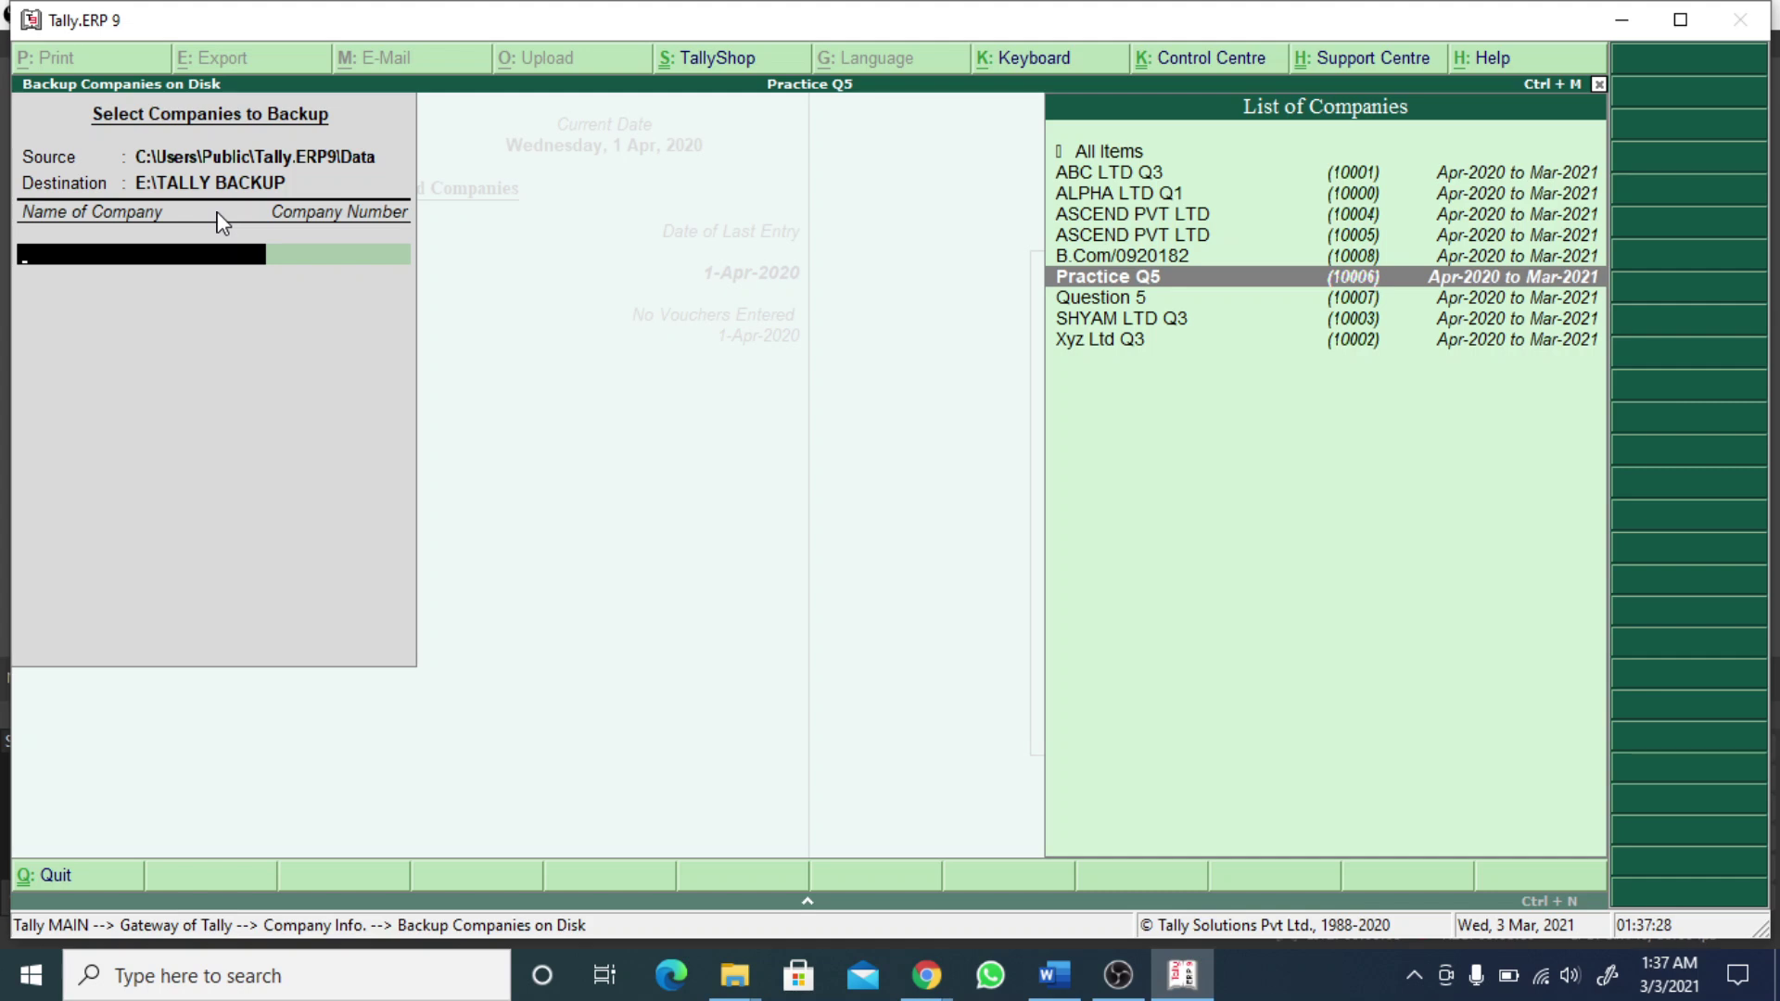
pyautogui.press('Return')
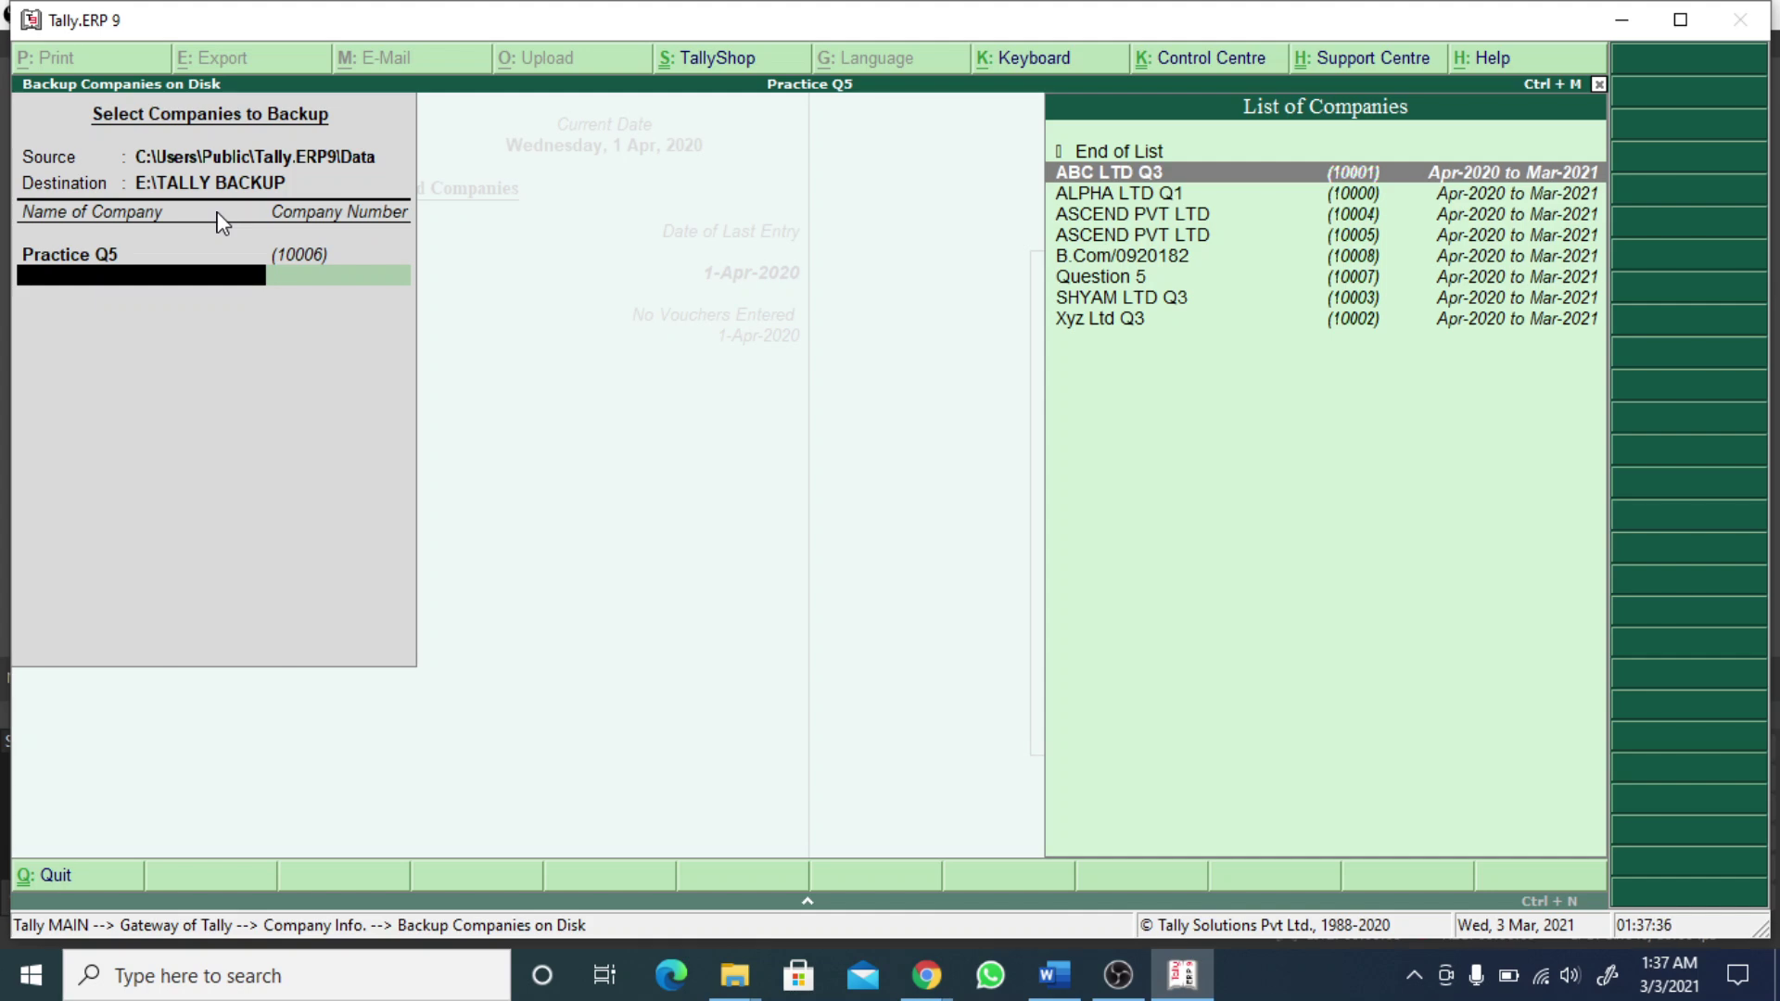
pyautogui.press('Up')
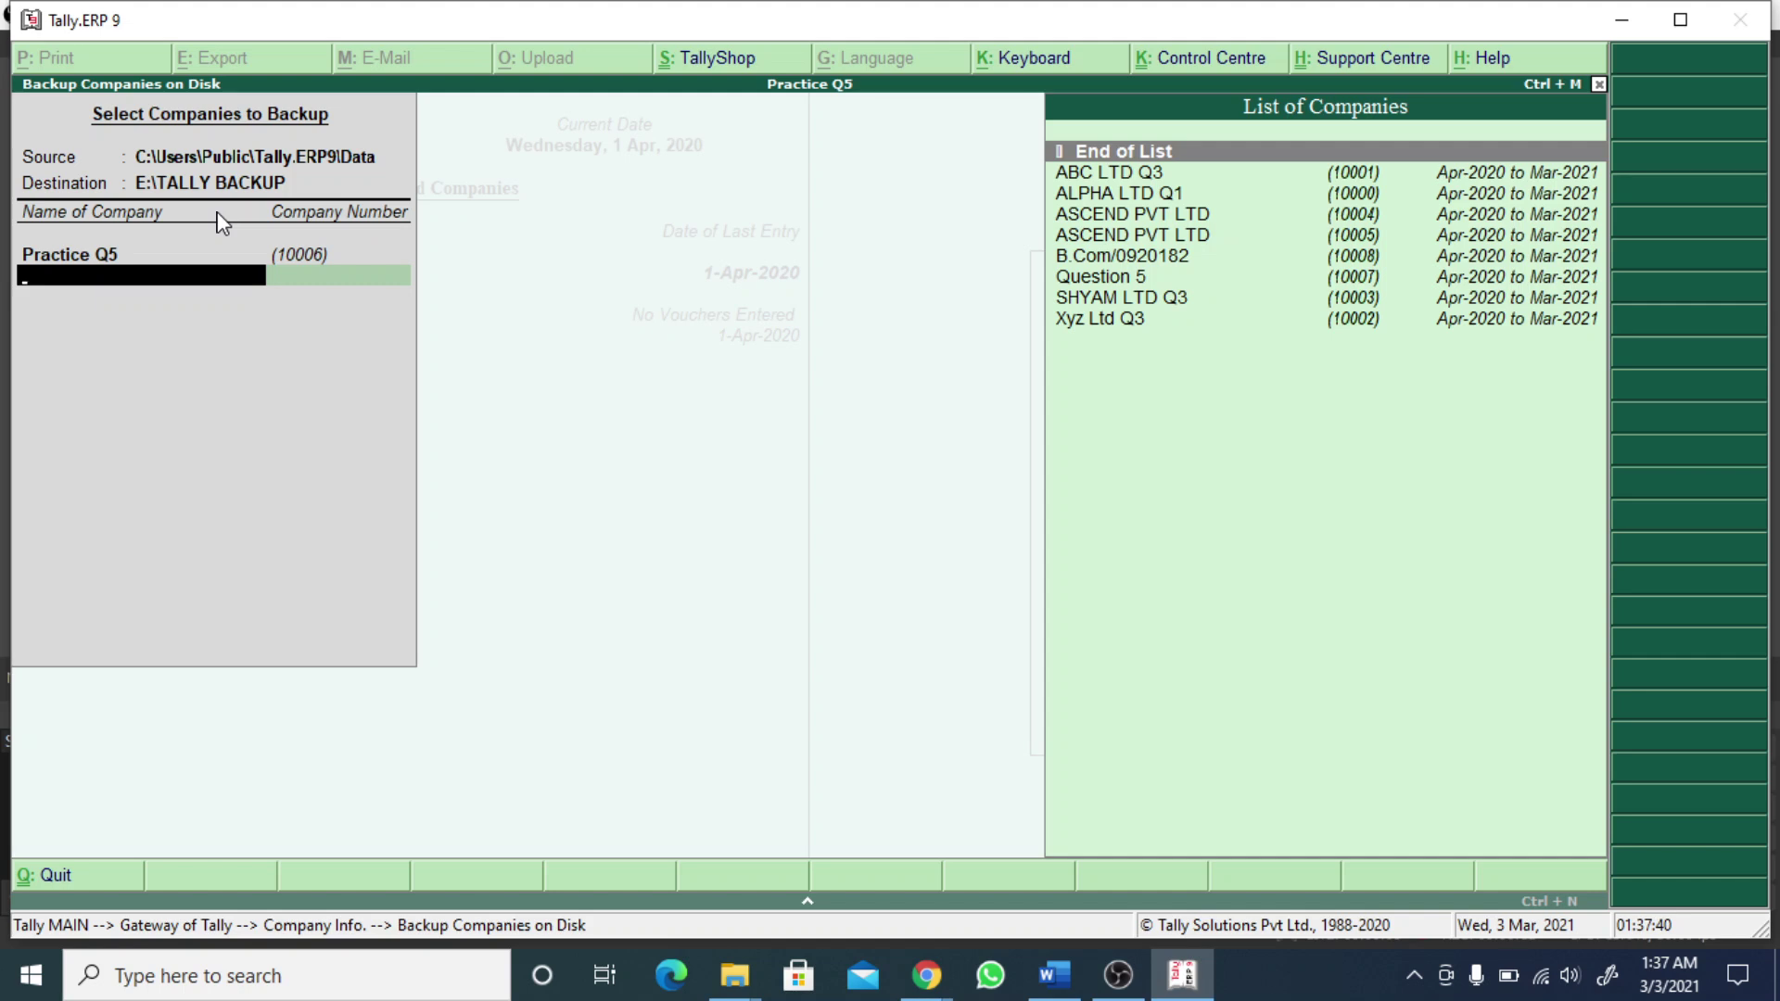
pyautogui.press('Return')
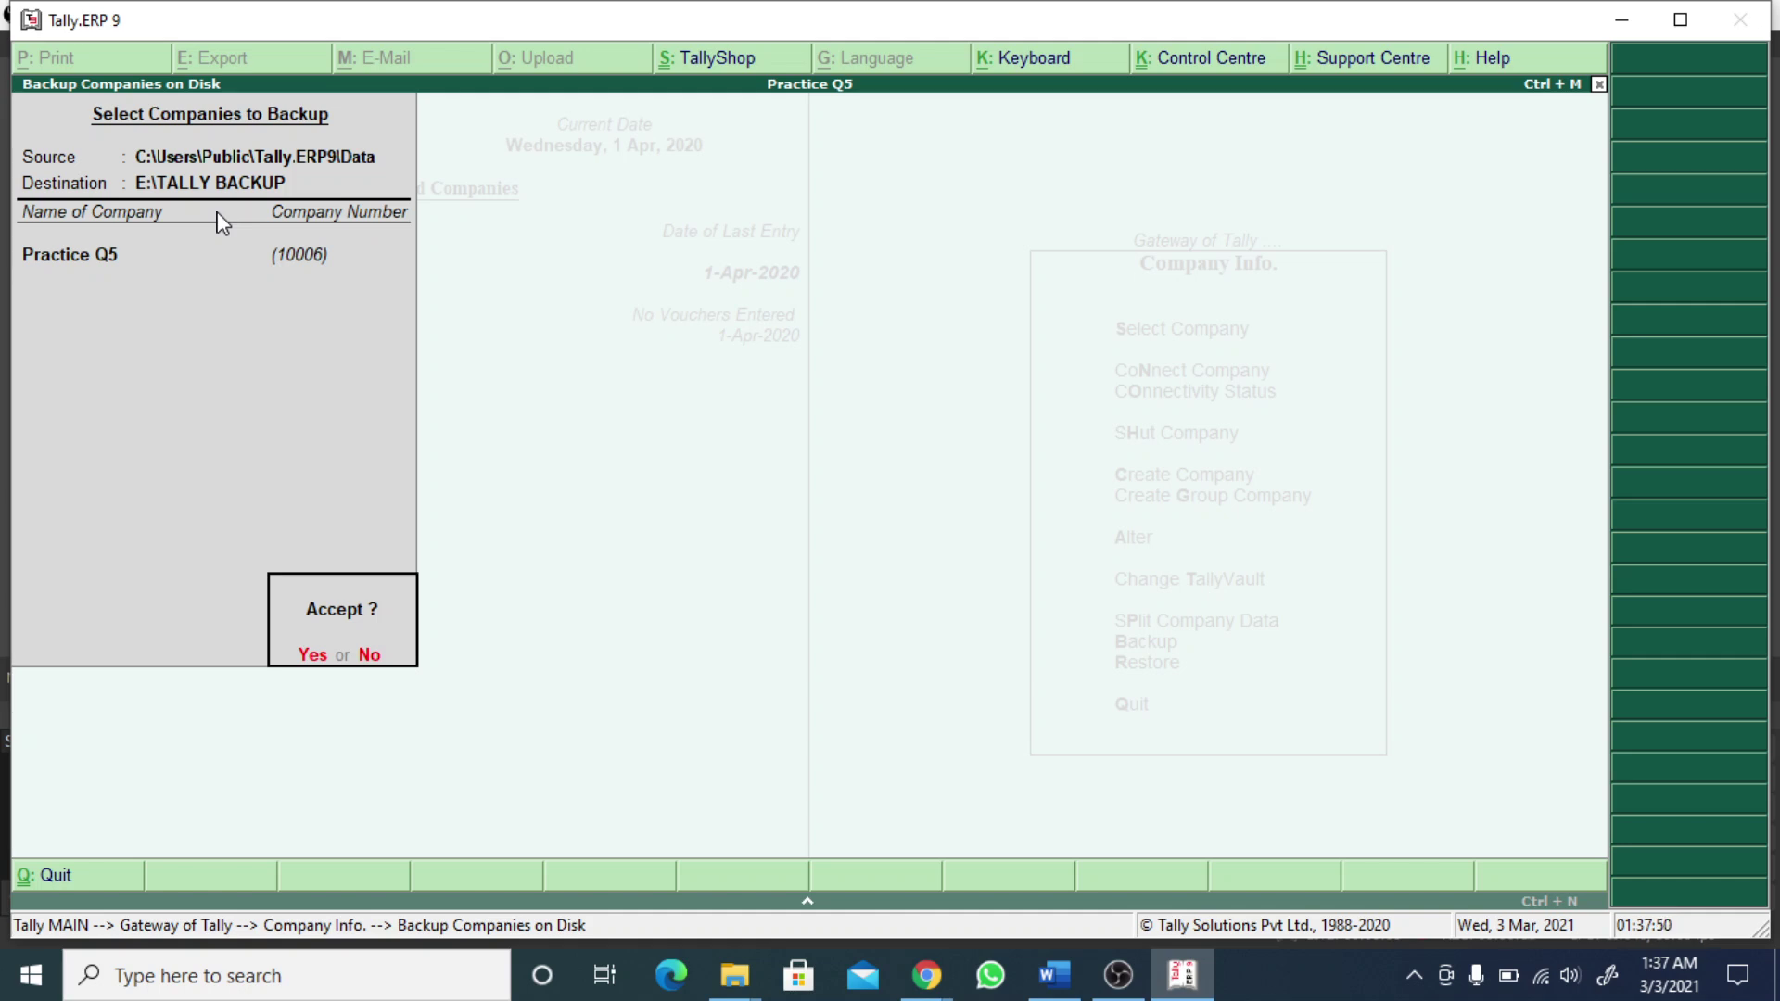
pyautogui.press('Return')
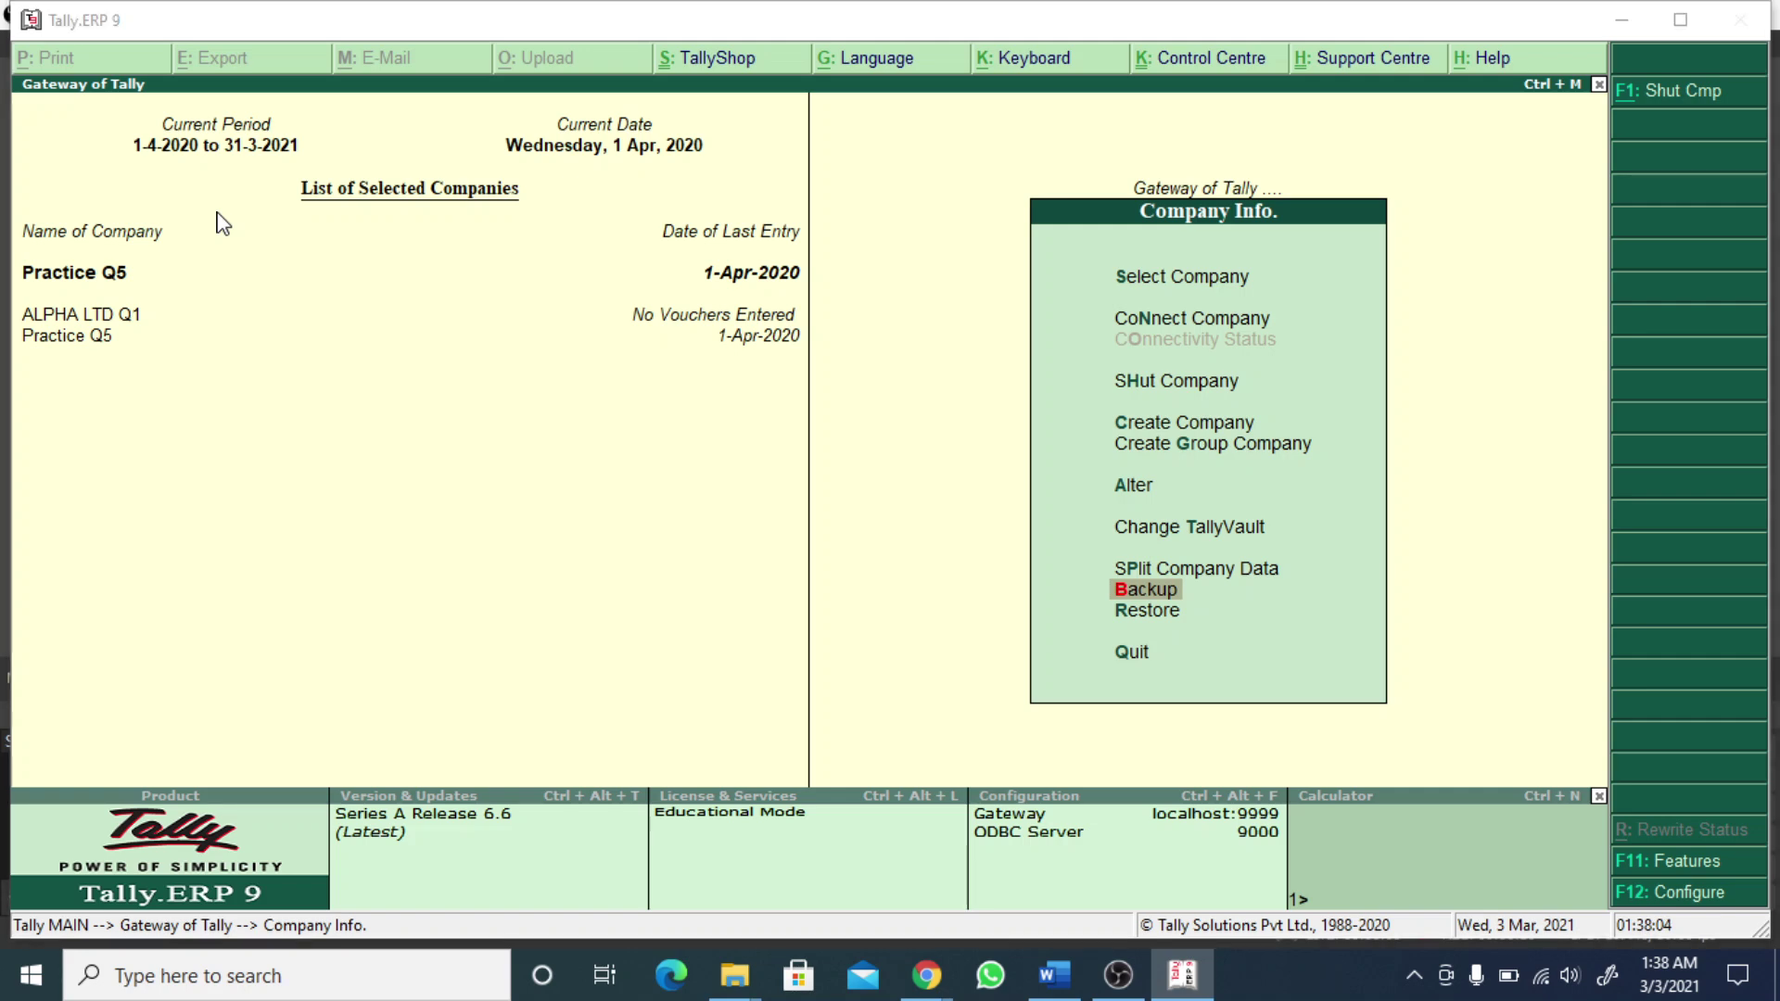
# - Check the contents of the TALLY BACKUP folder on drive E in File Explorer, then close the window
pyautogui.press('super+e')
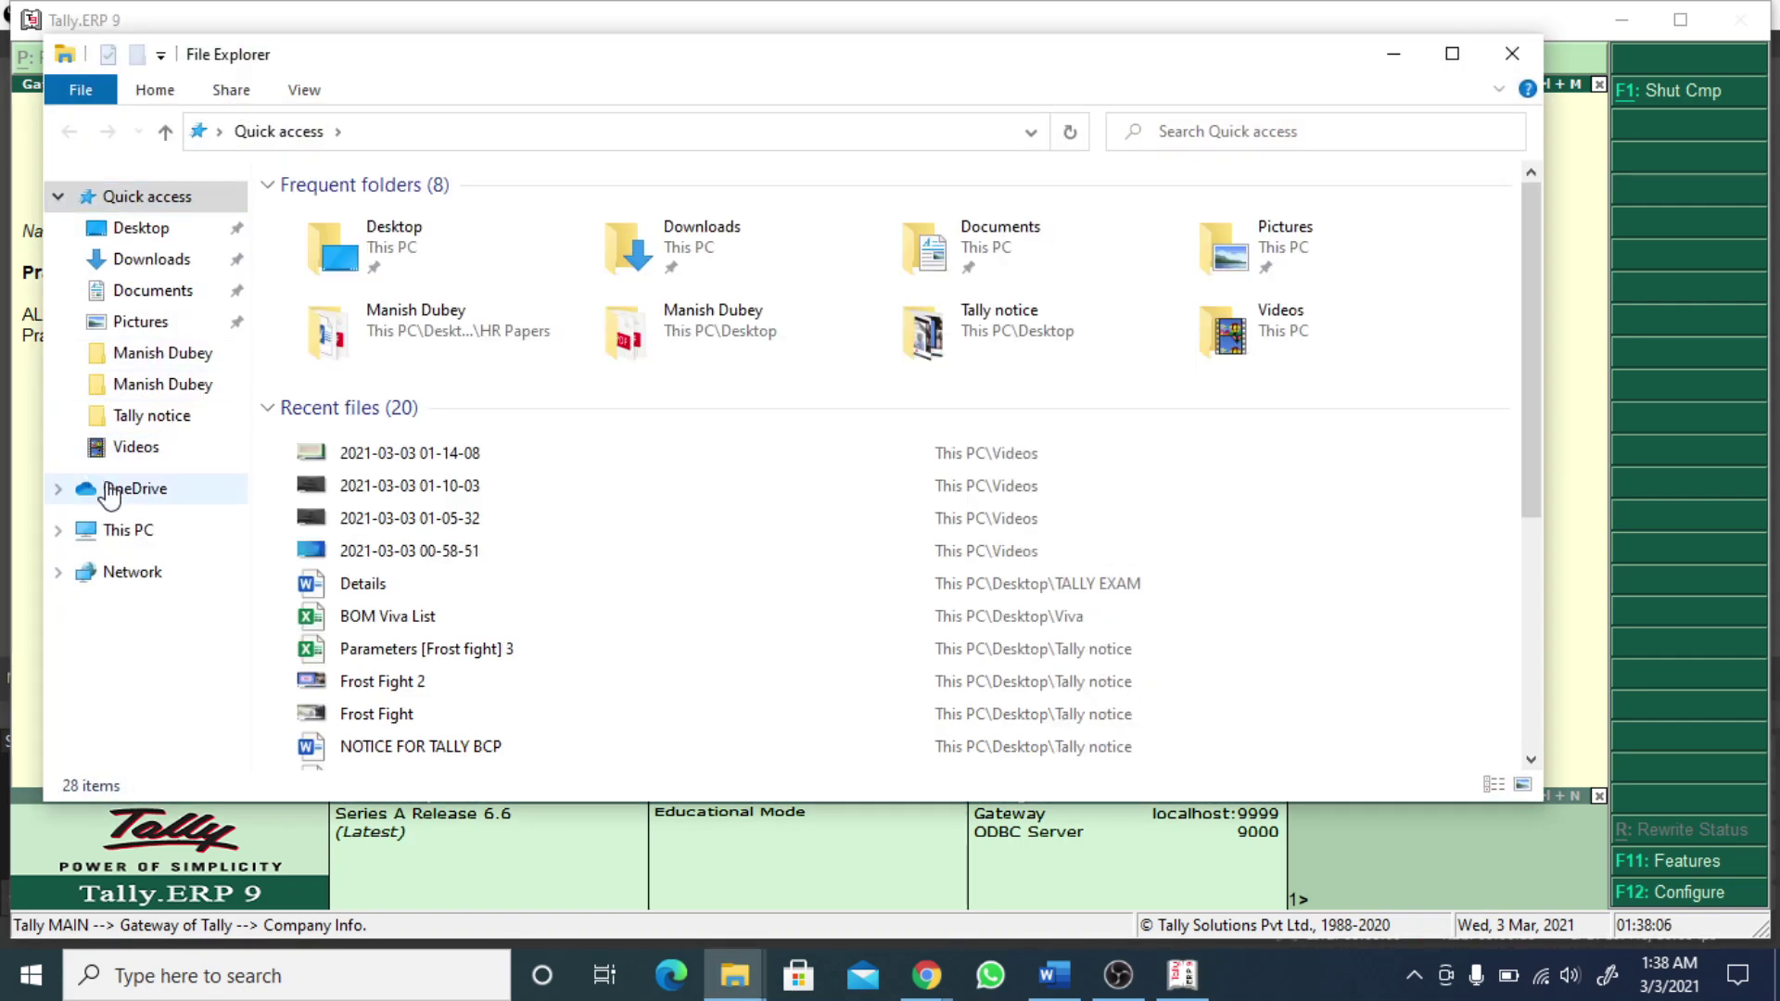
pyautogui.click(144, 538)
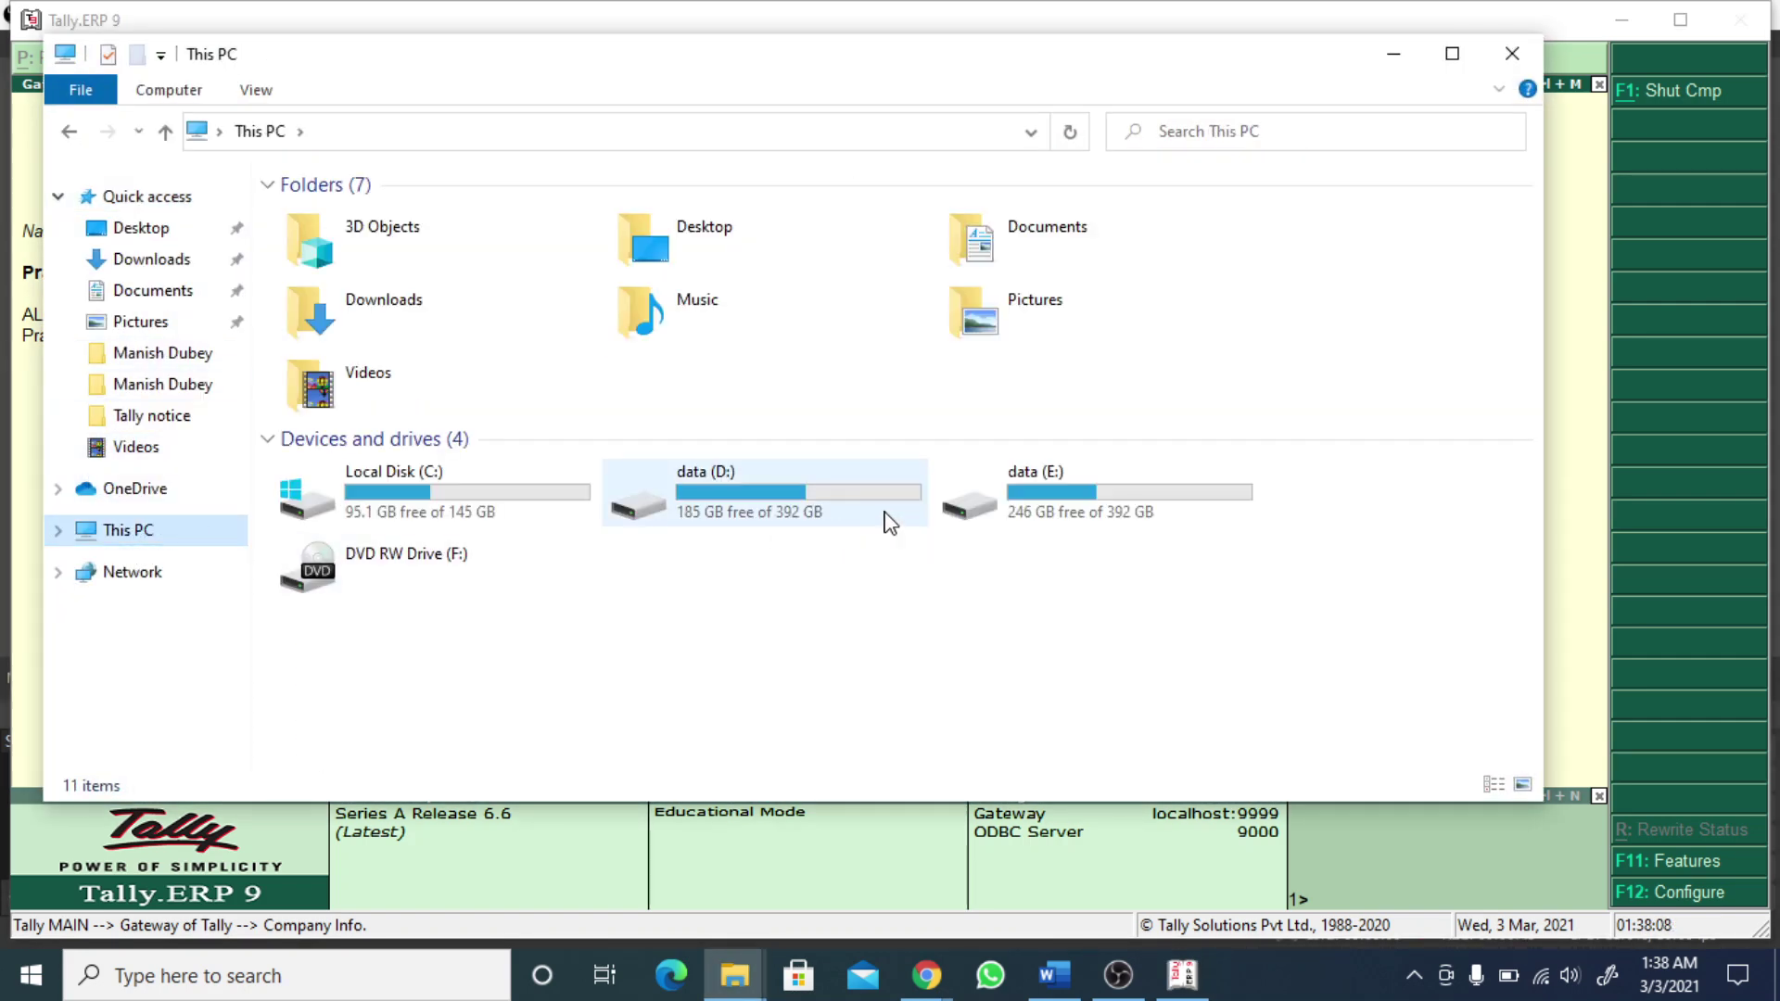
pyautogui.doubleClick(1089, 510)
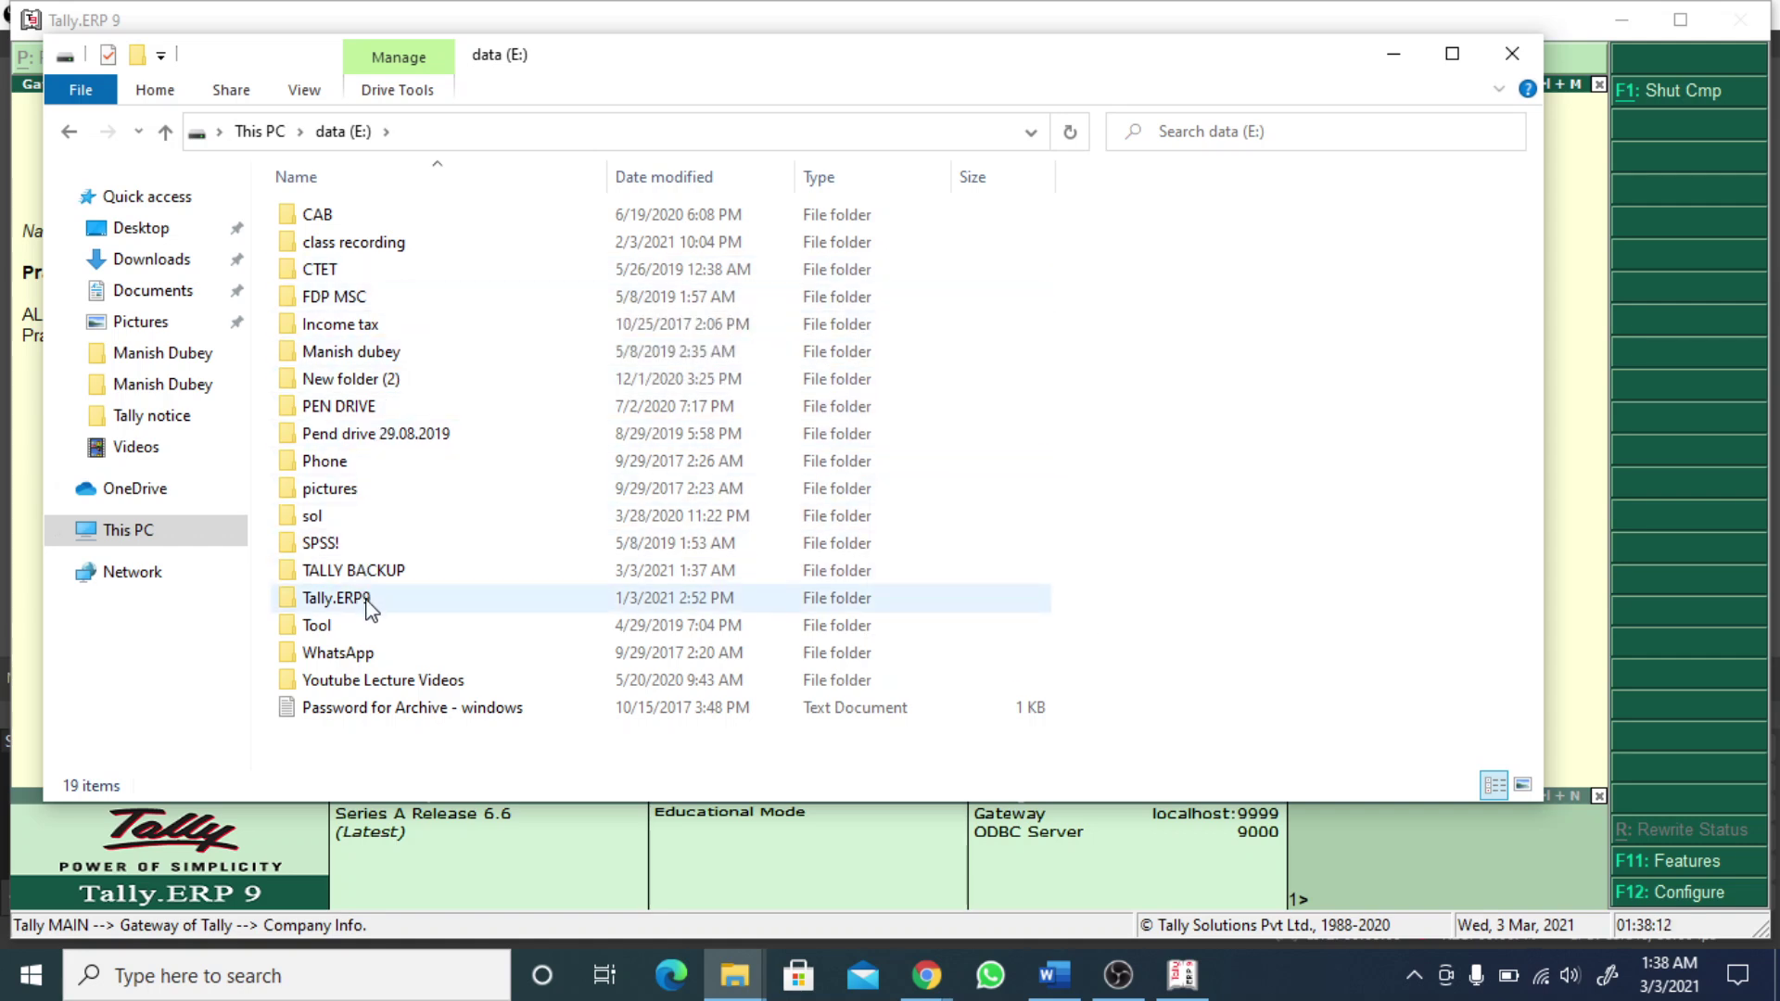
pyautogui.moveTo(399, 582)
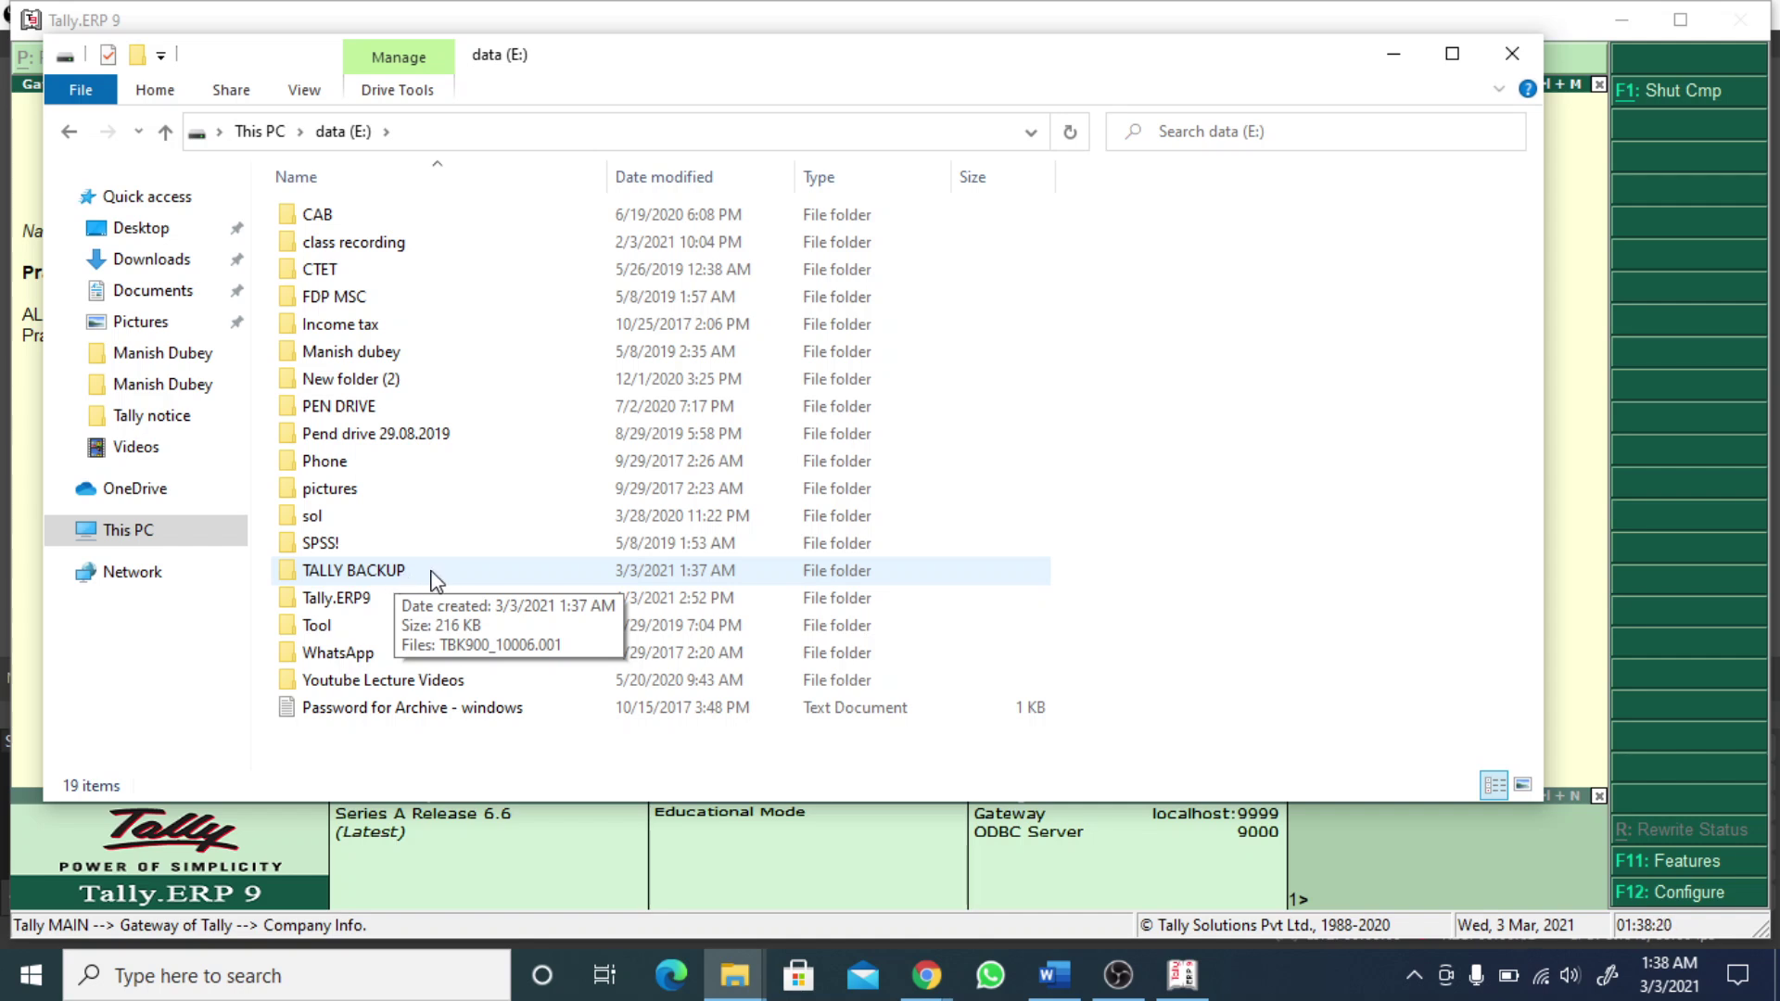
pyautogui.doubleClick(432, 573)
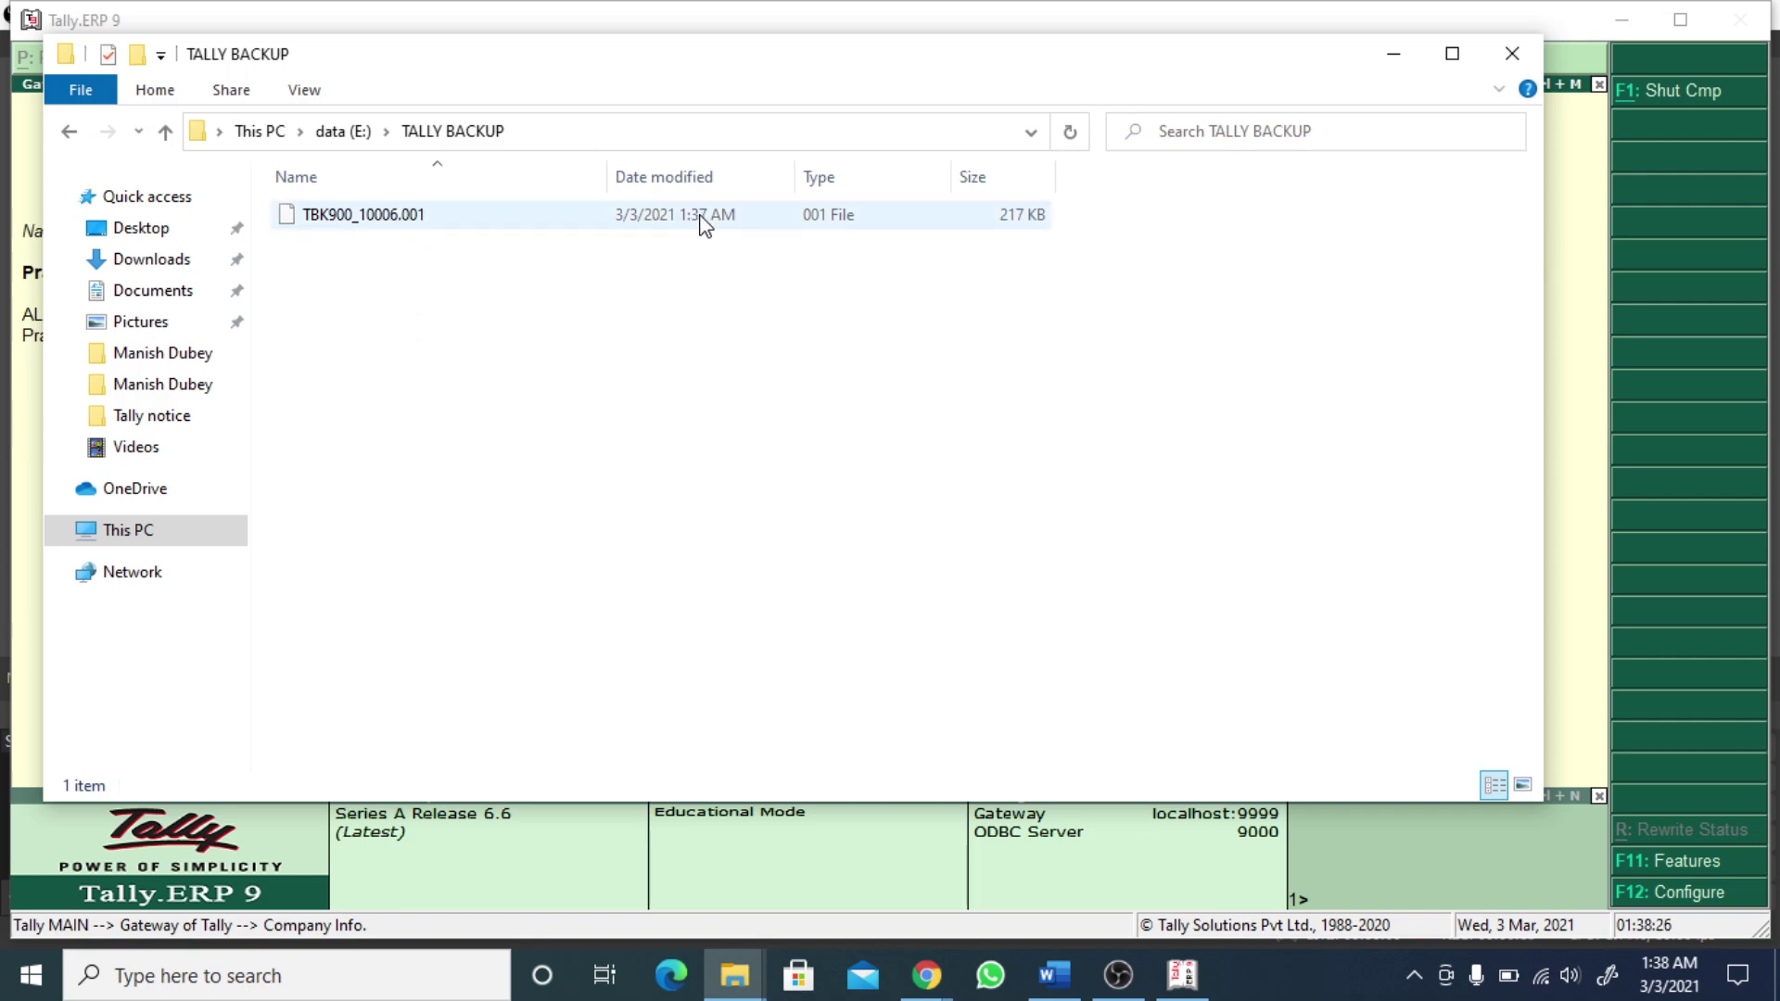
pyautogui.click(1512, 53)
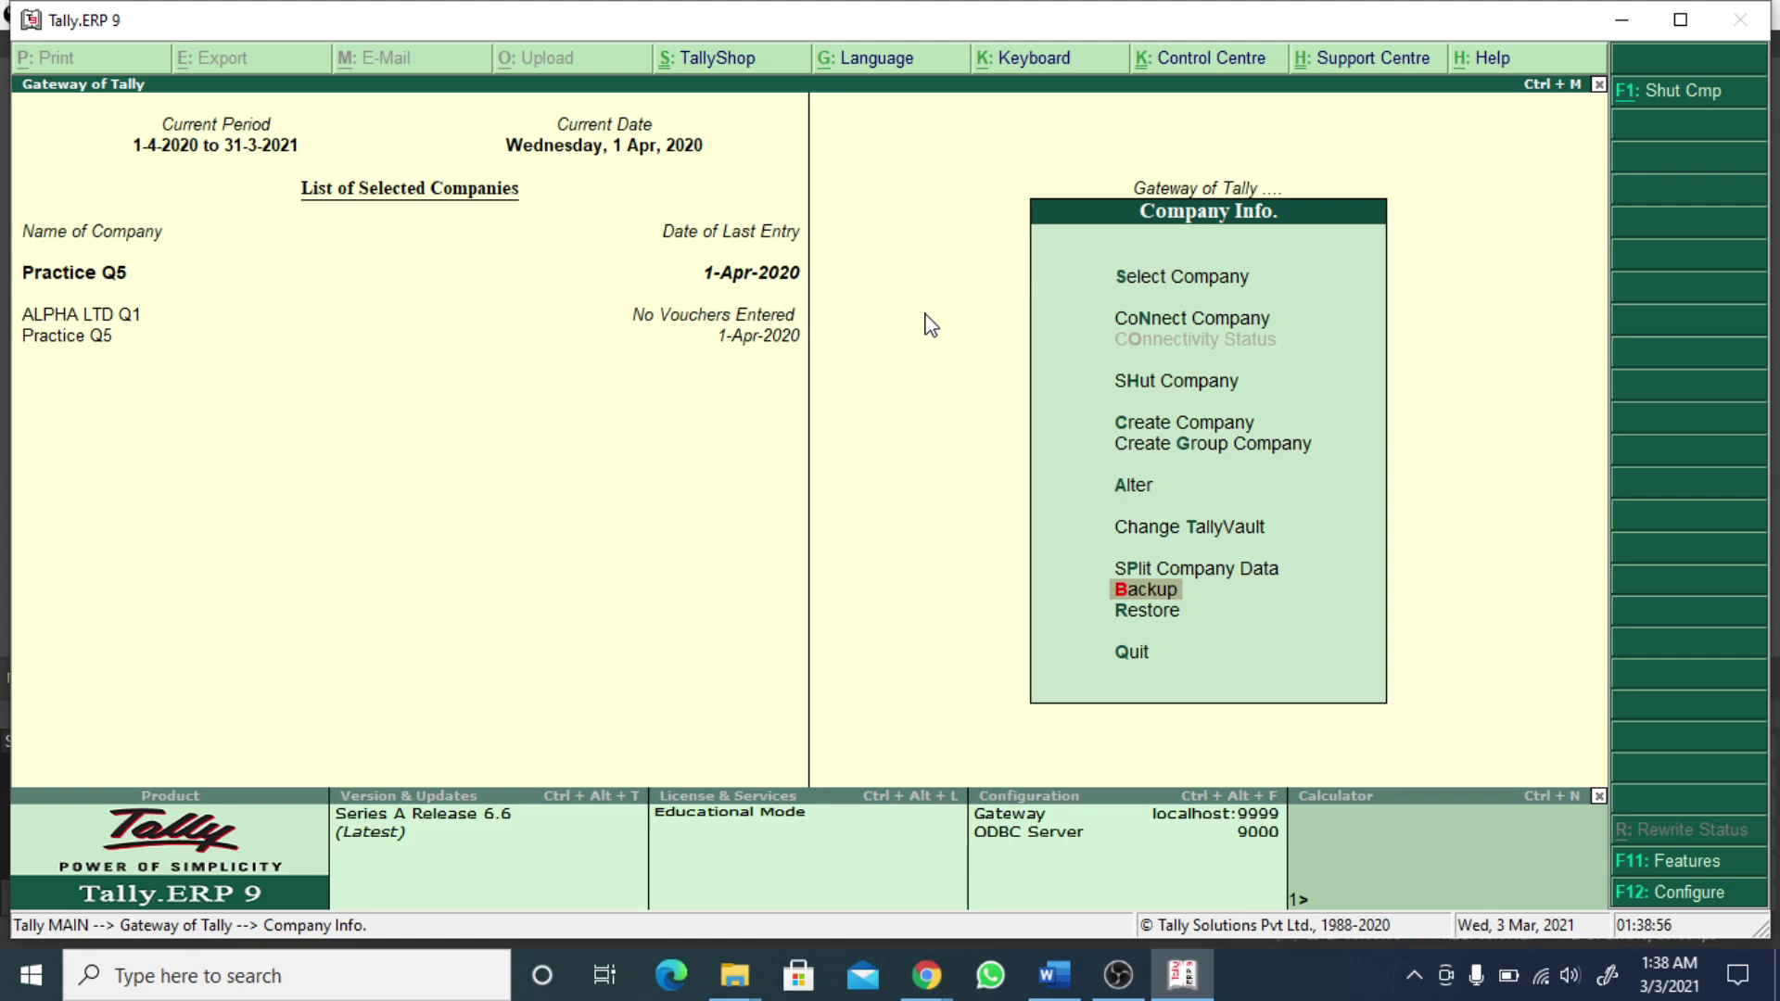
# - Start a company restore from E:\TALLY BACKUP to C:\Users\Public\Tally.ERP9\Data and choose Practice Q5 as the company
pyautogui.press('Down')
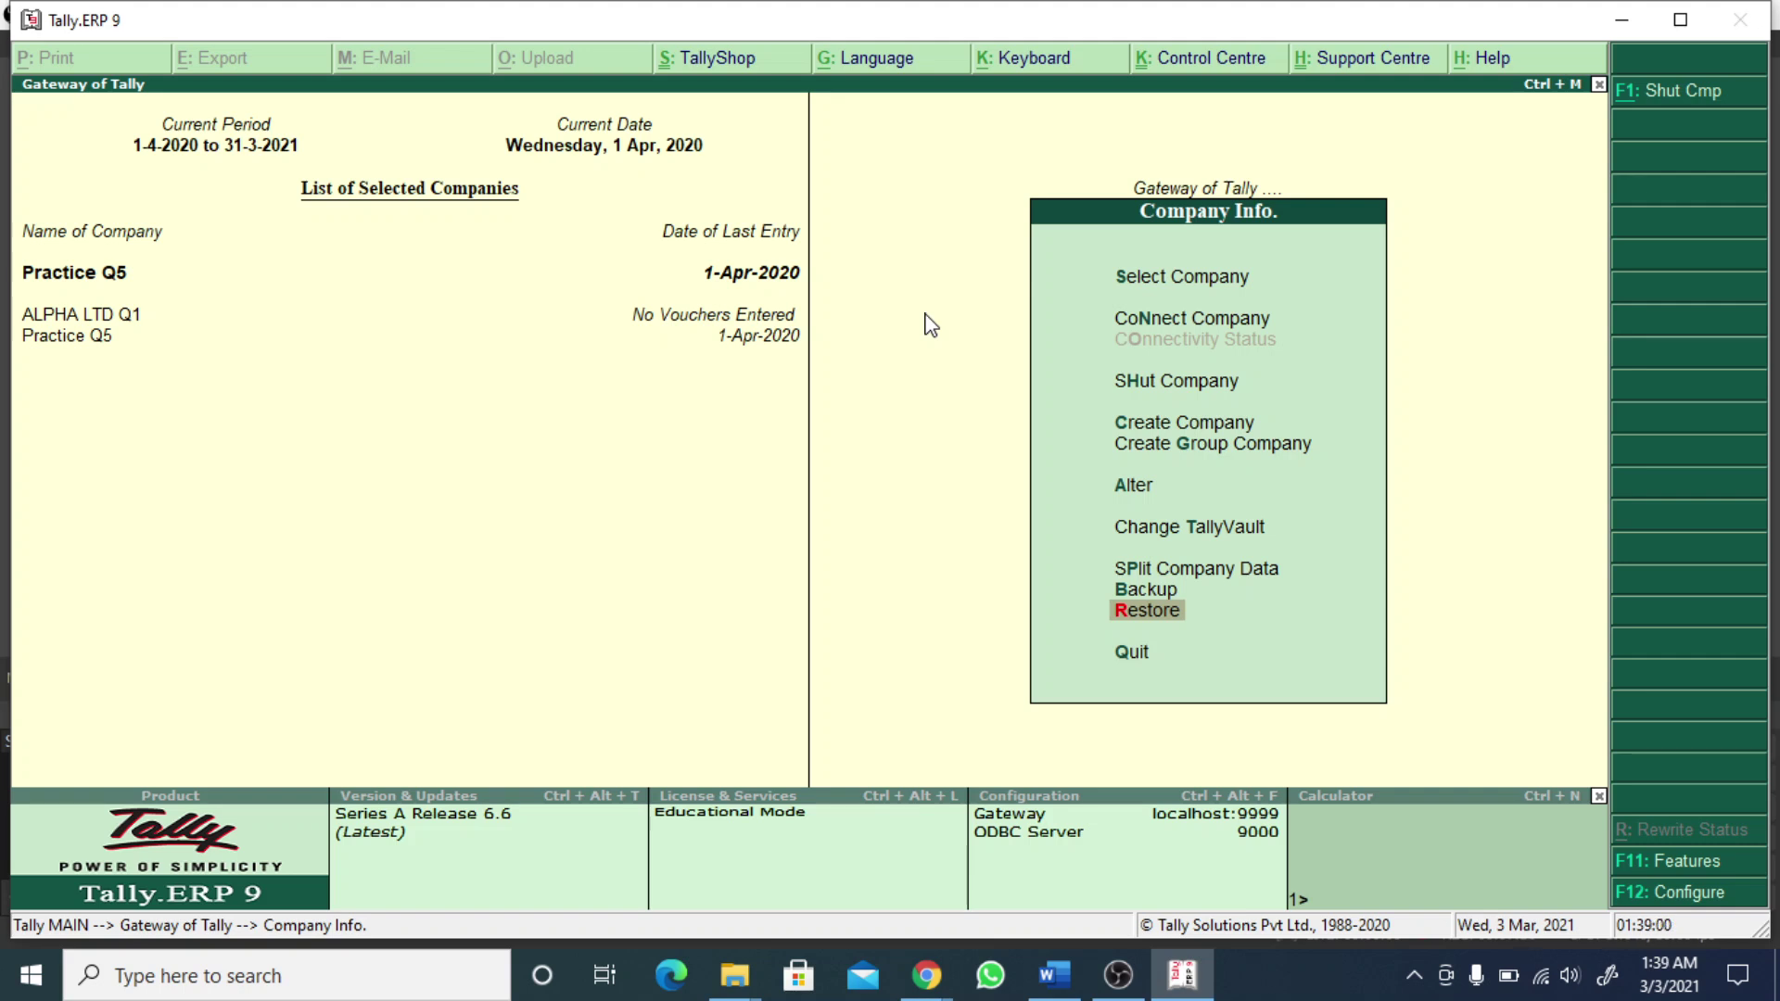
pyautogui.press('Return')
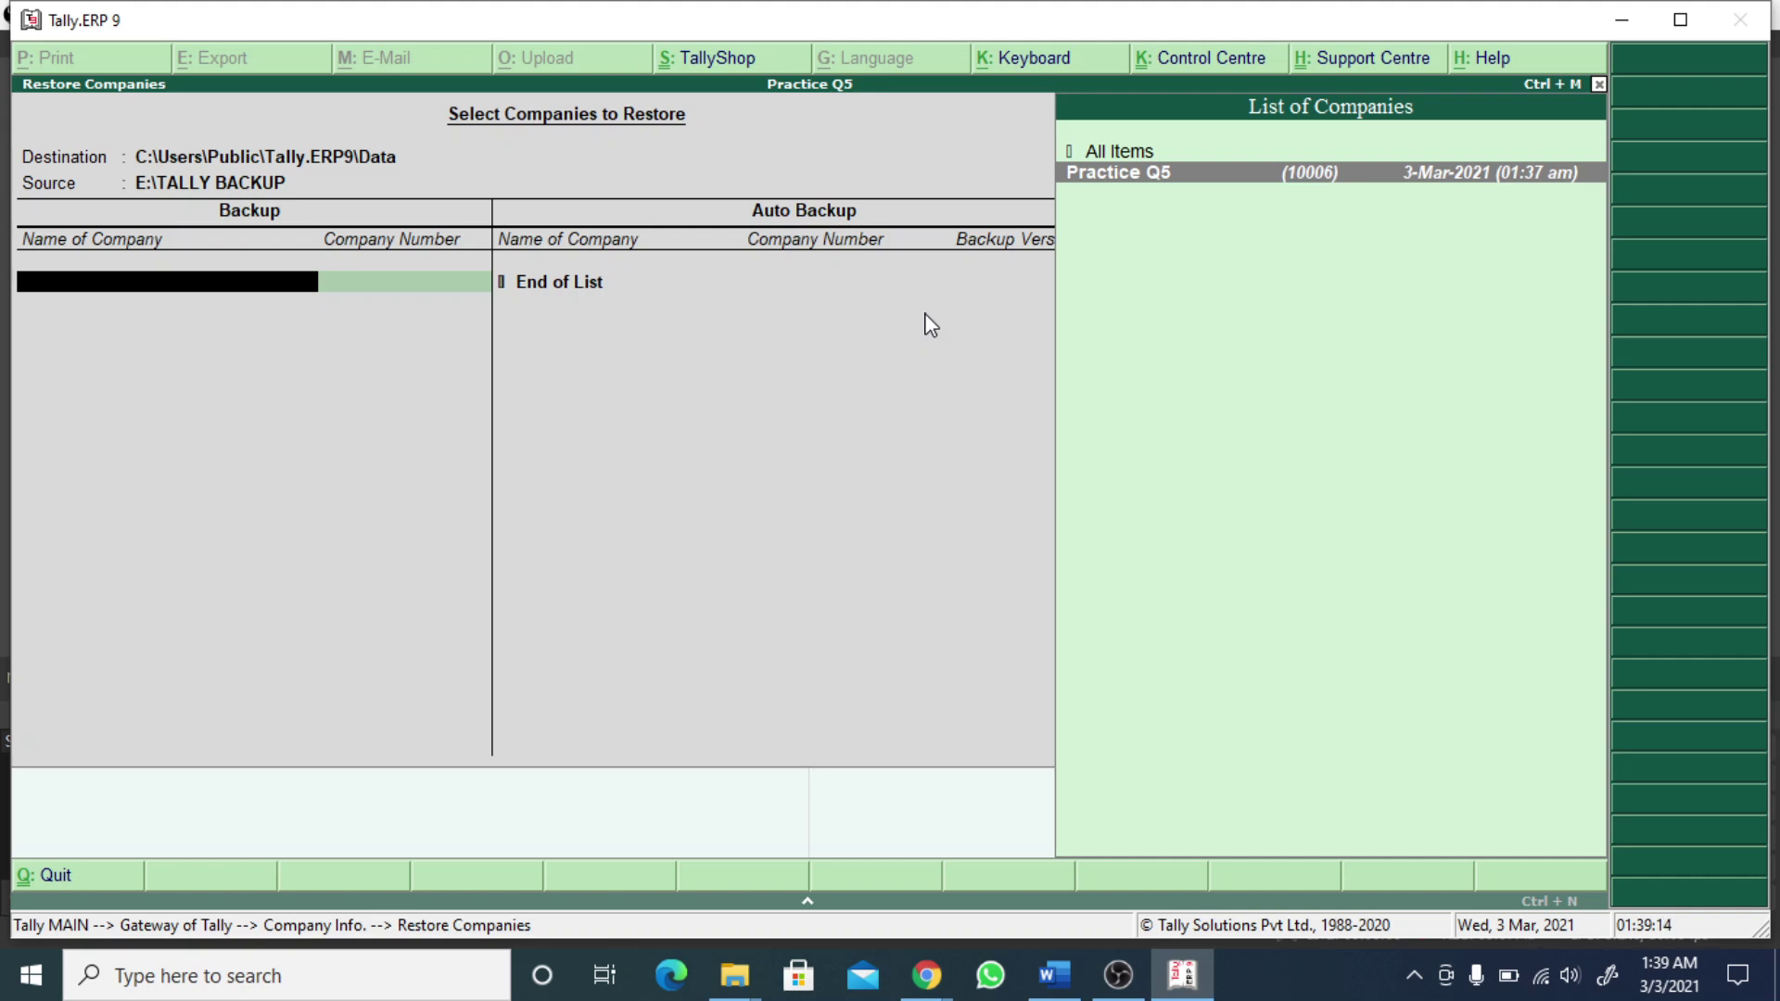
pyautogui.press('Escape')
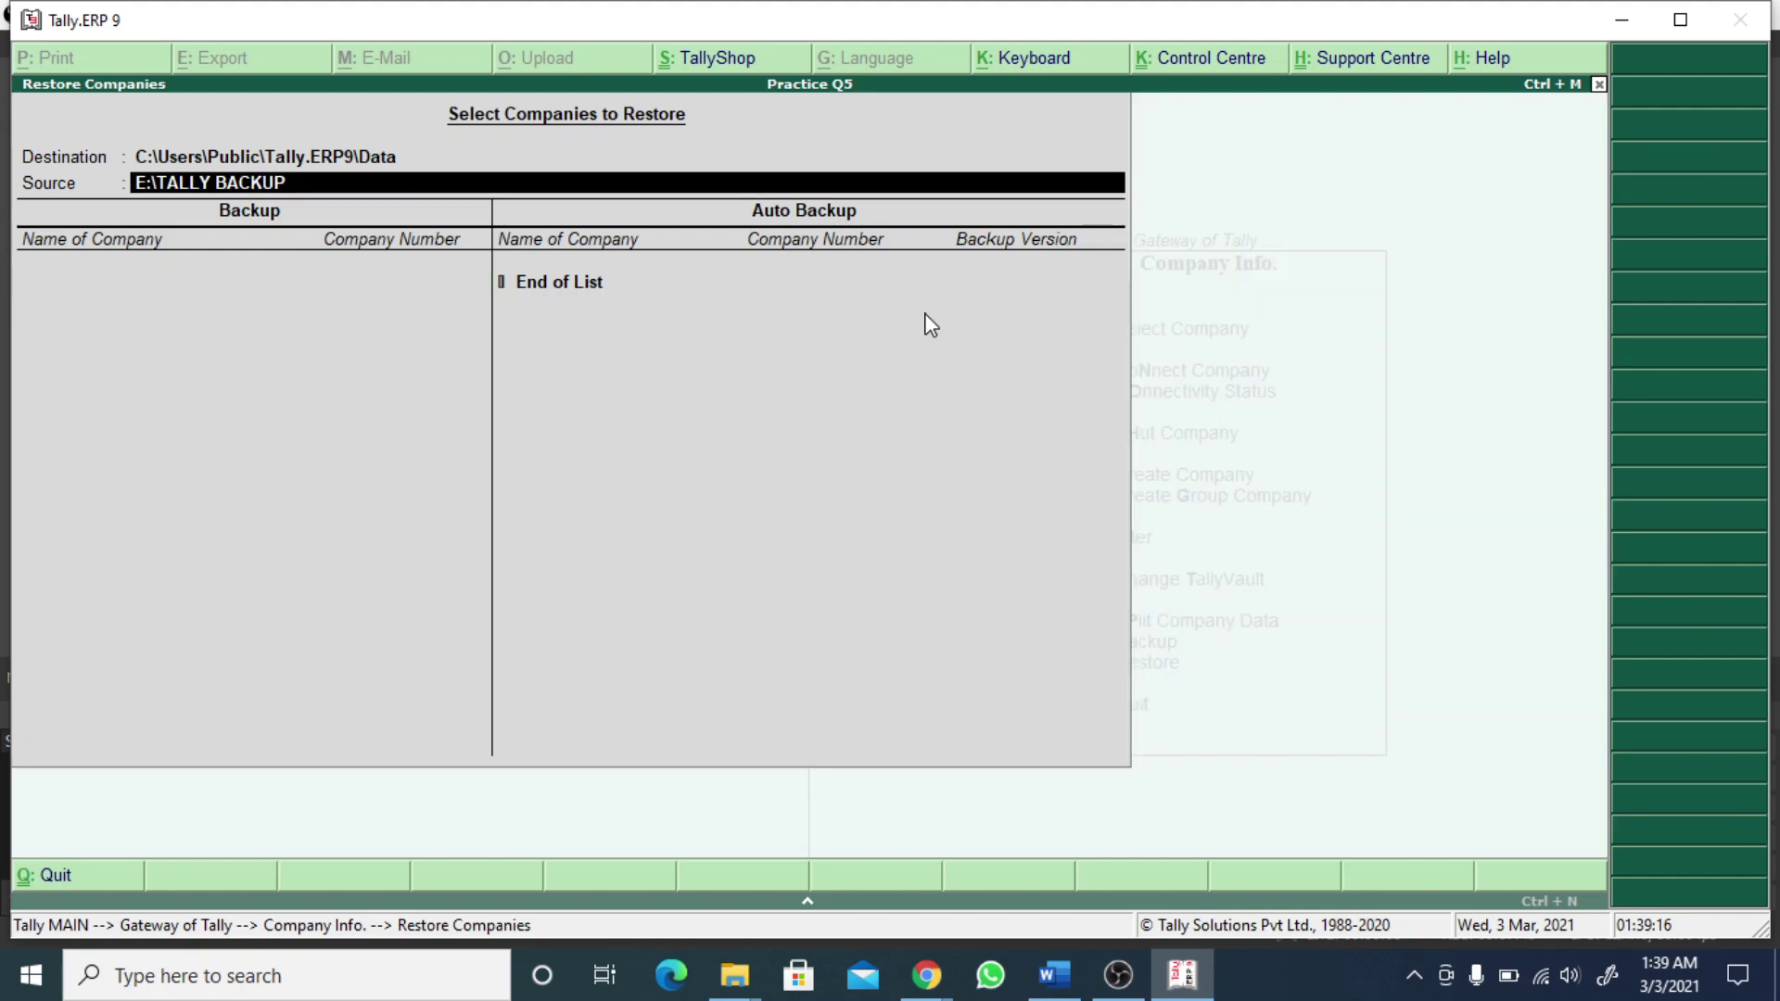
pyautogui.press('Up')
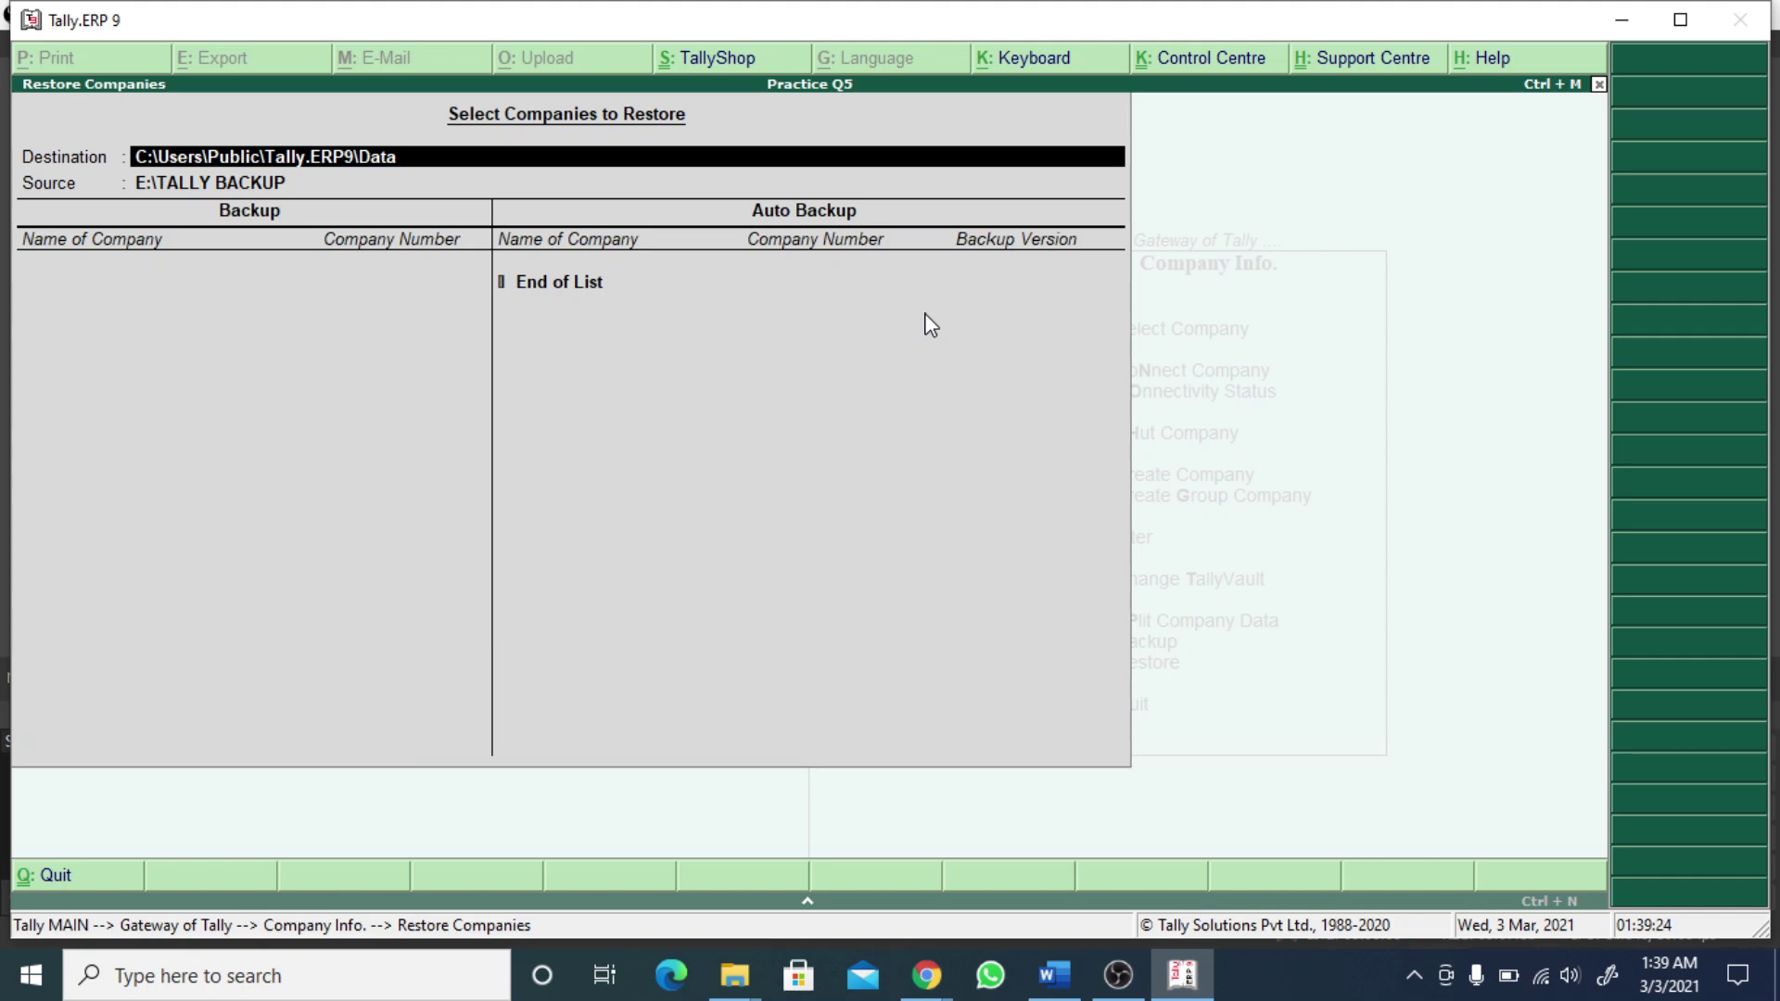
pyautogui.press('Return')
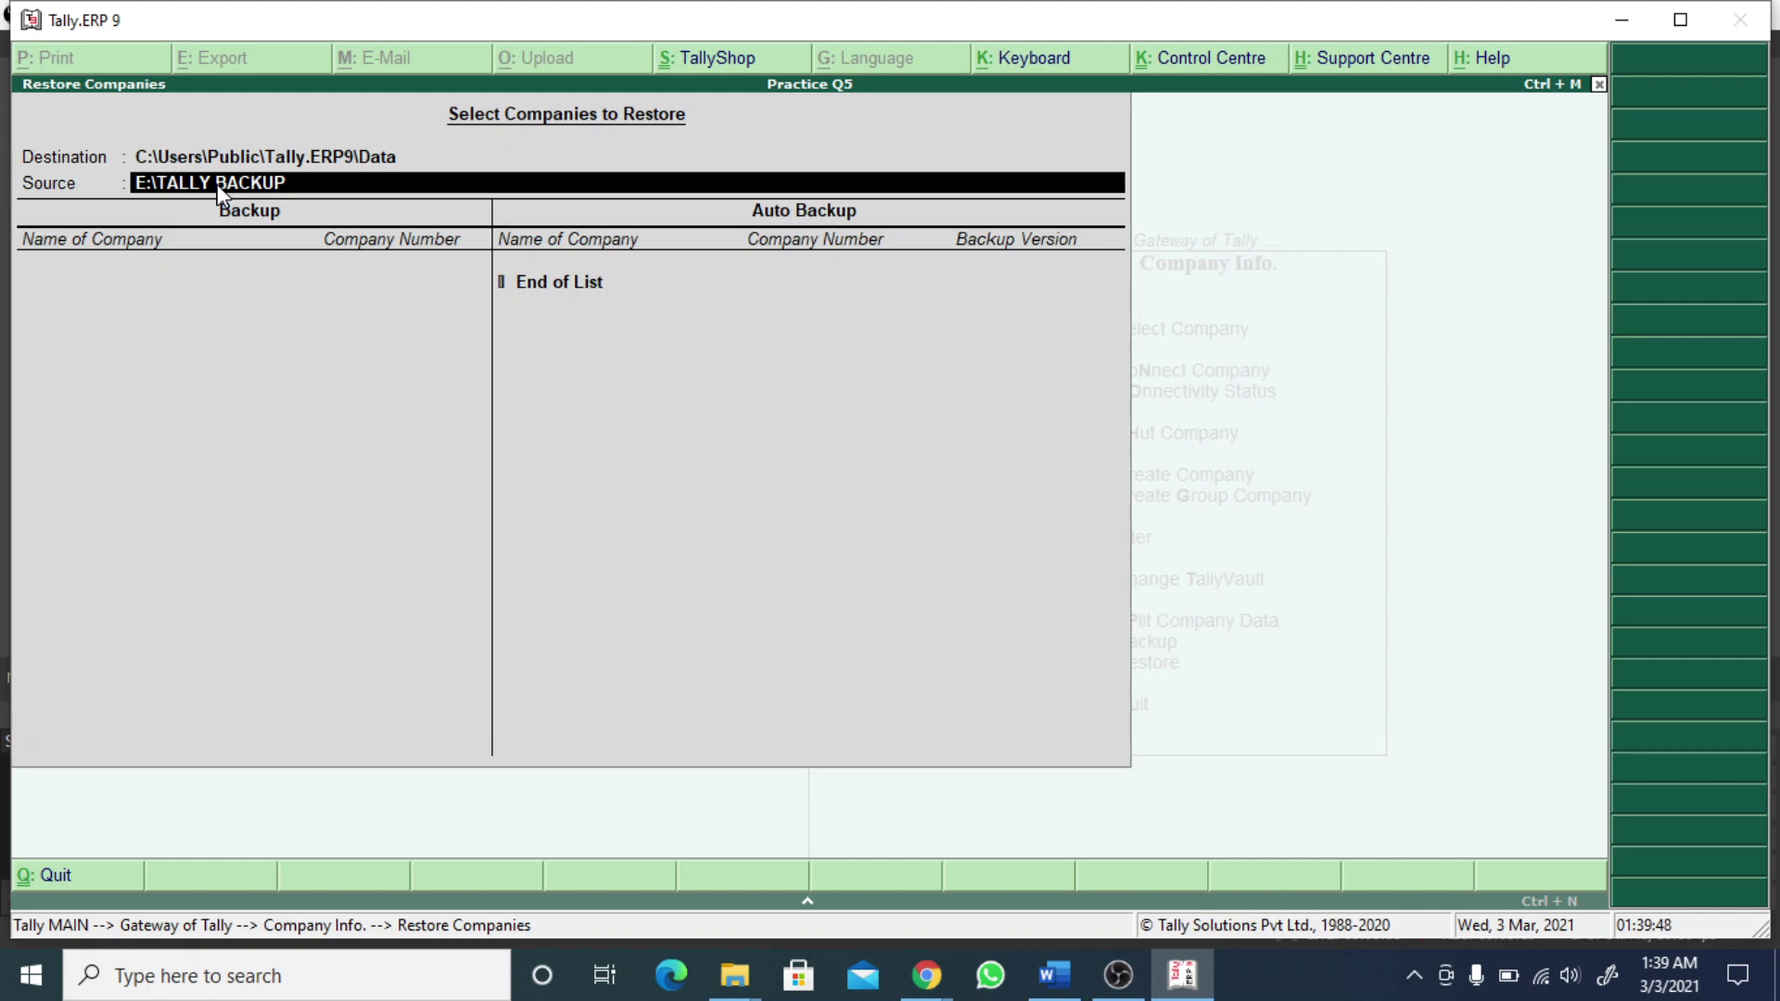
pyautogui.press('Return')
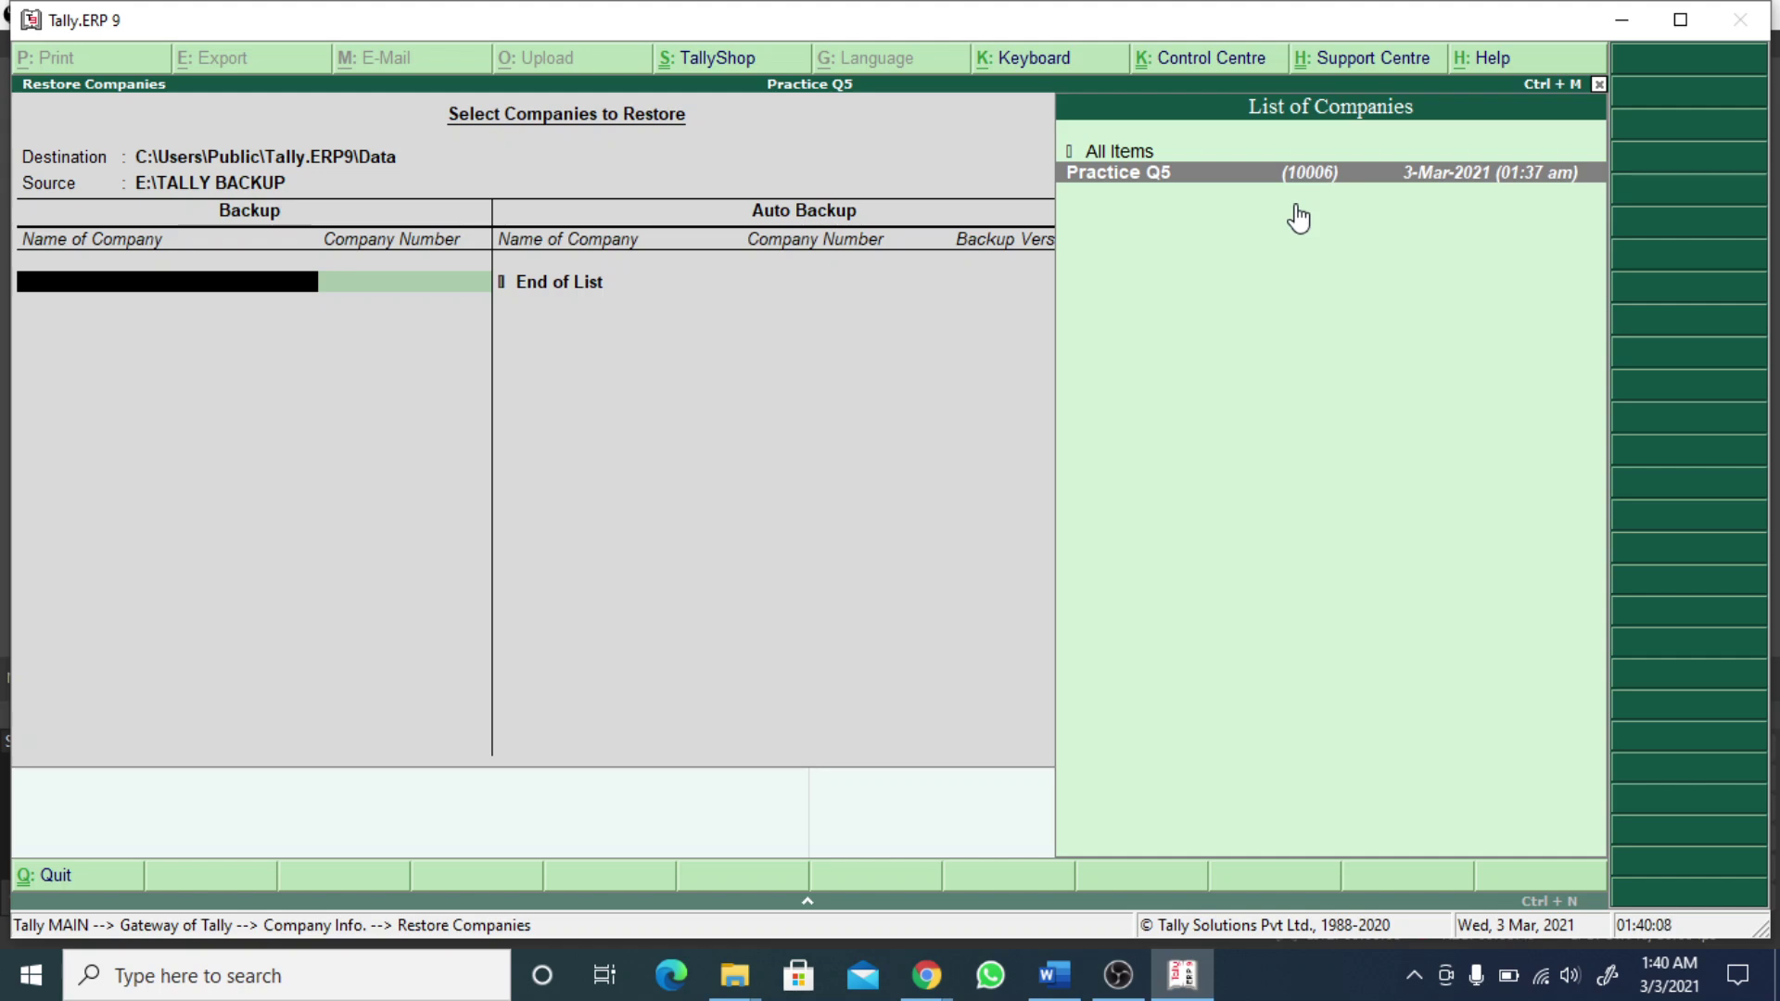
pyautogui.press('Return')
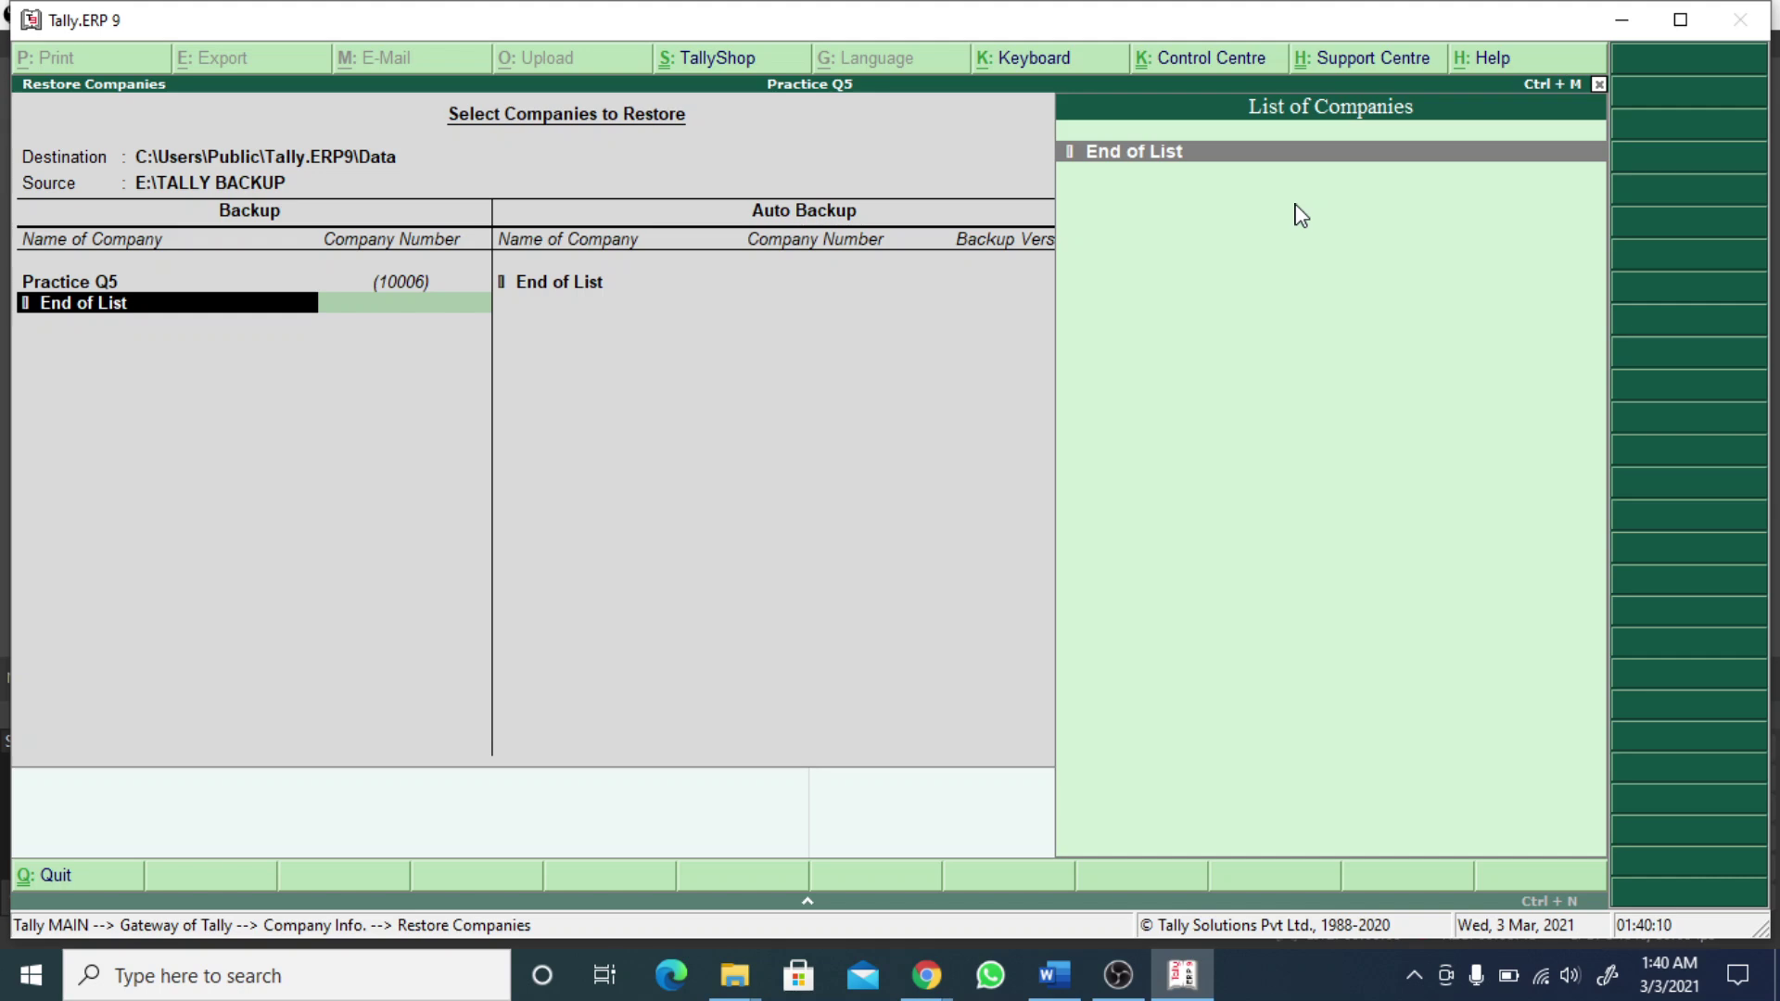
pyautogui.press('Return')
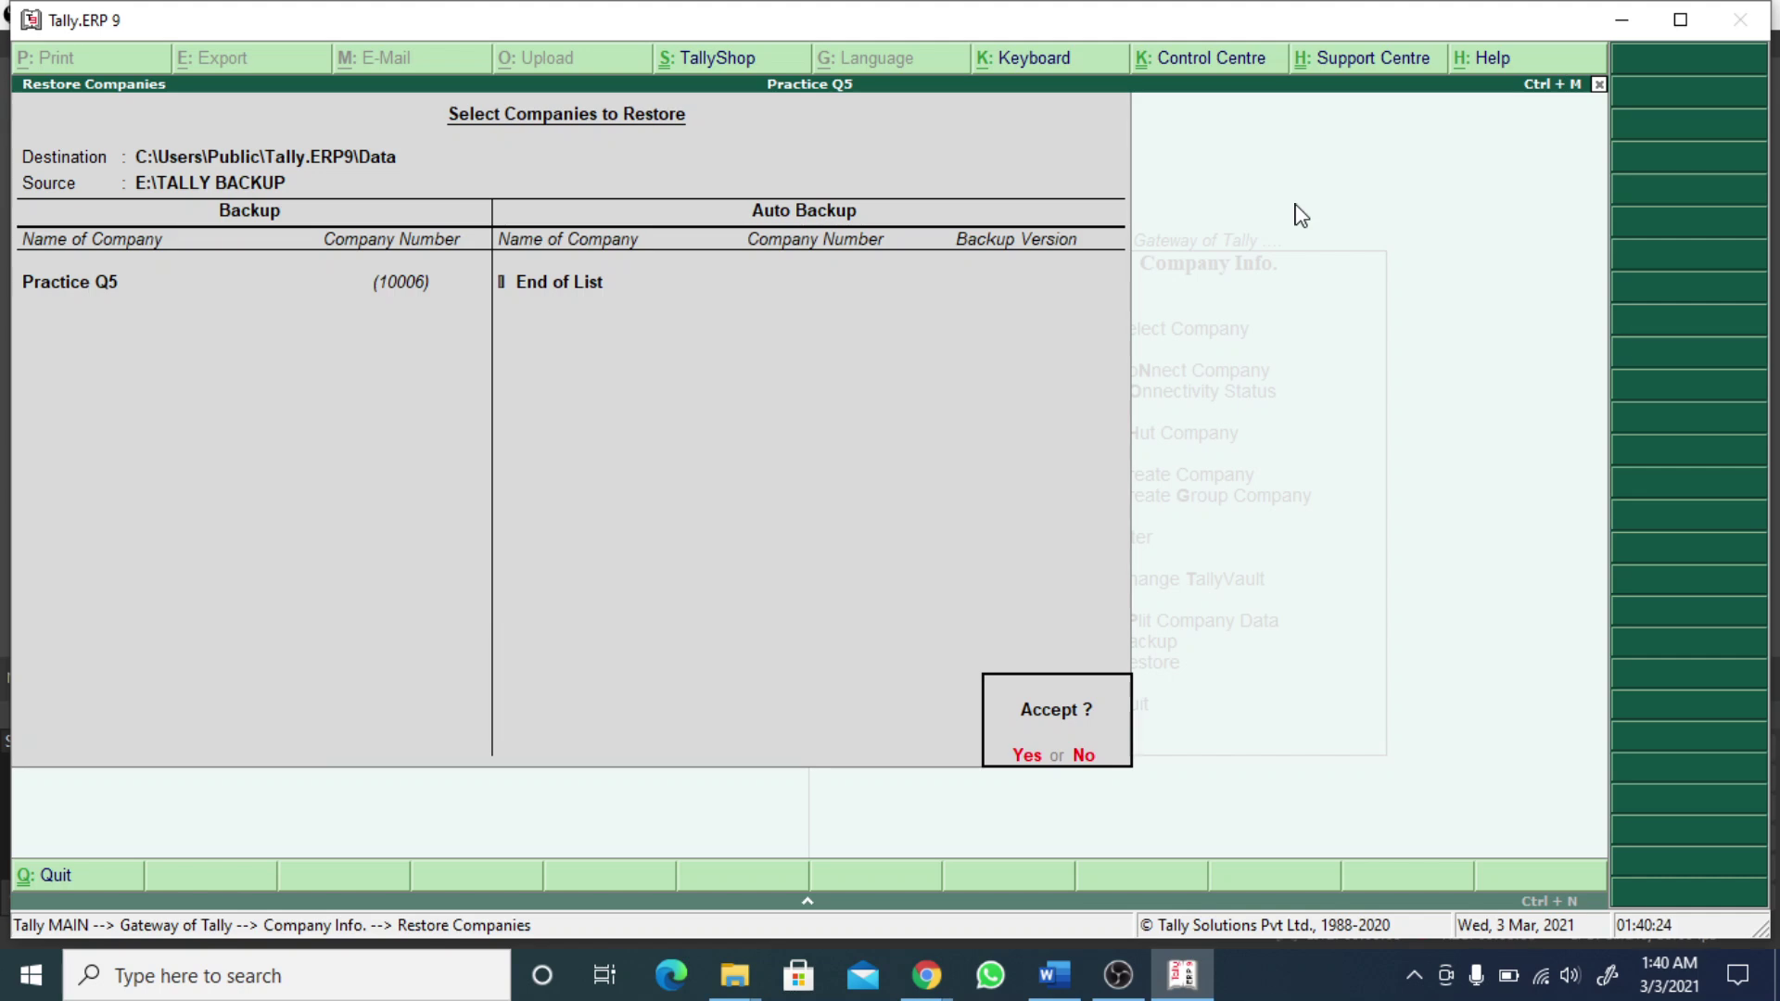
# - Abandon the pending company restore without accepting it and return to the Gateway of Tally
pyautogui.press('Escape')
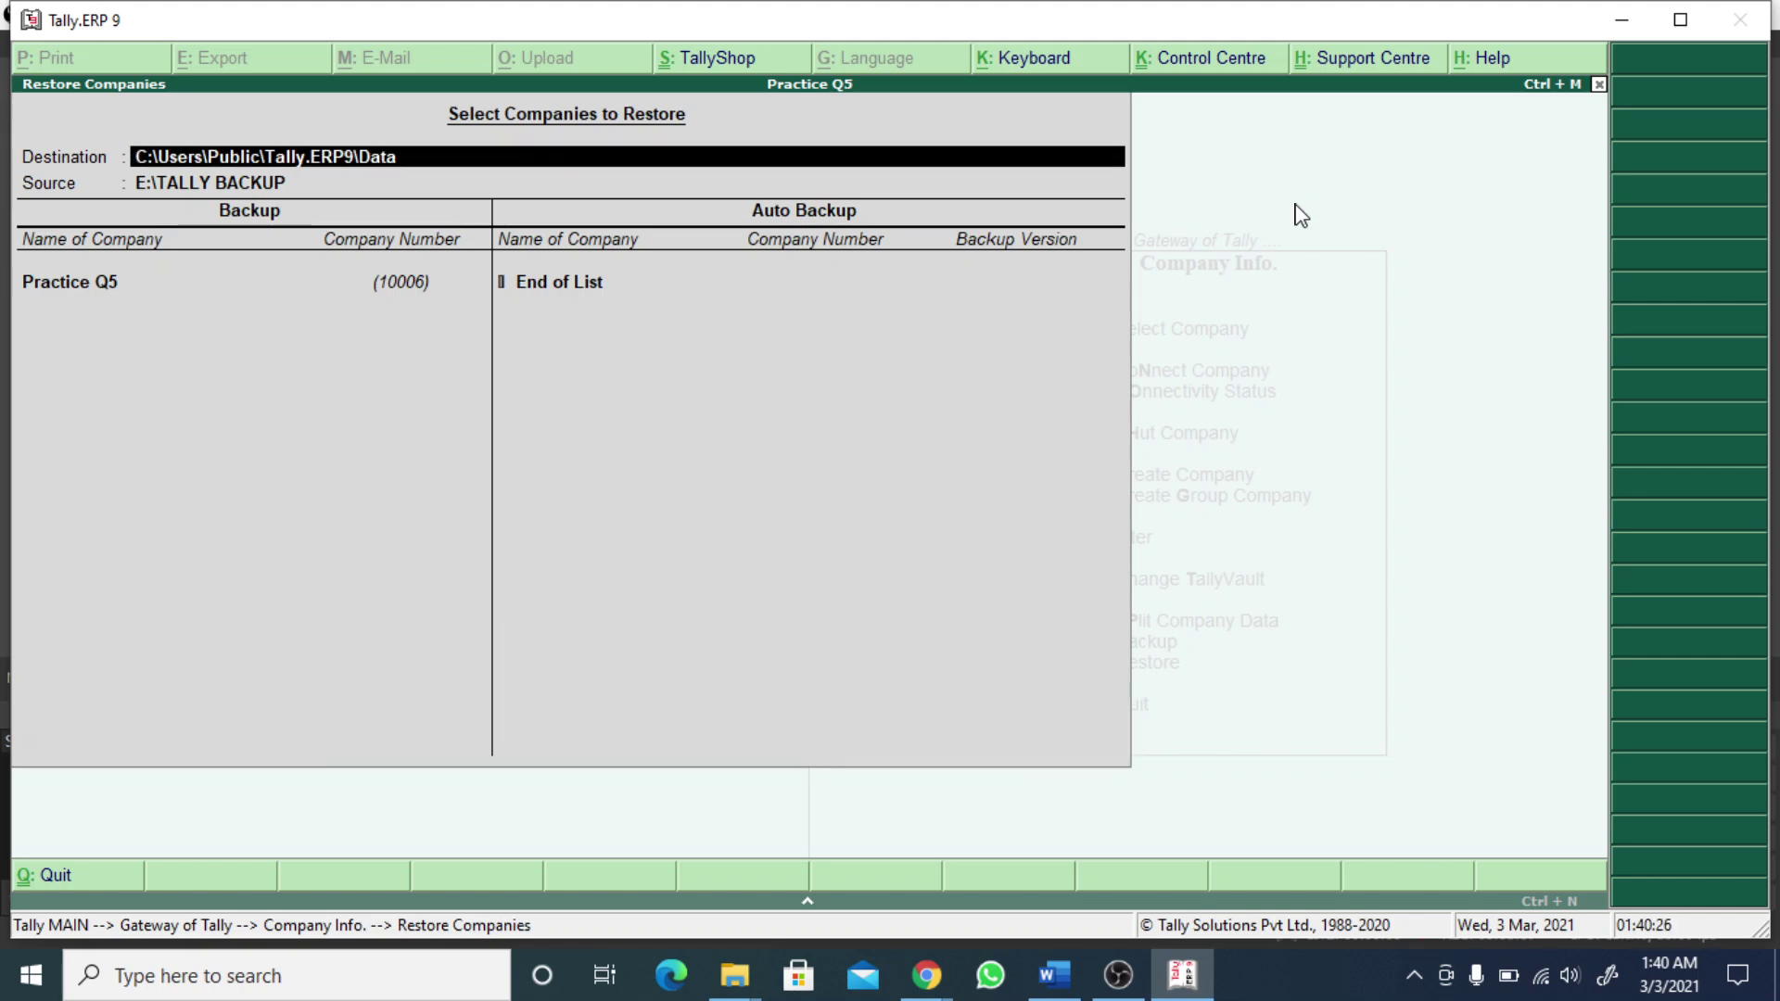
pyautogui.press('BackSpace')
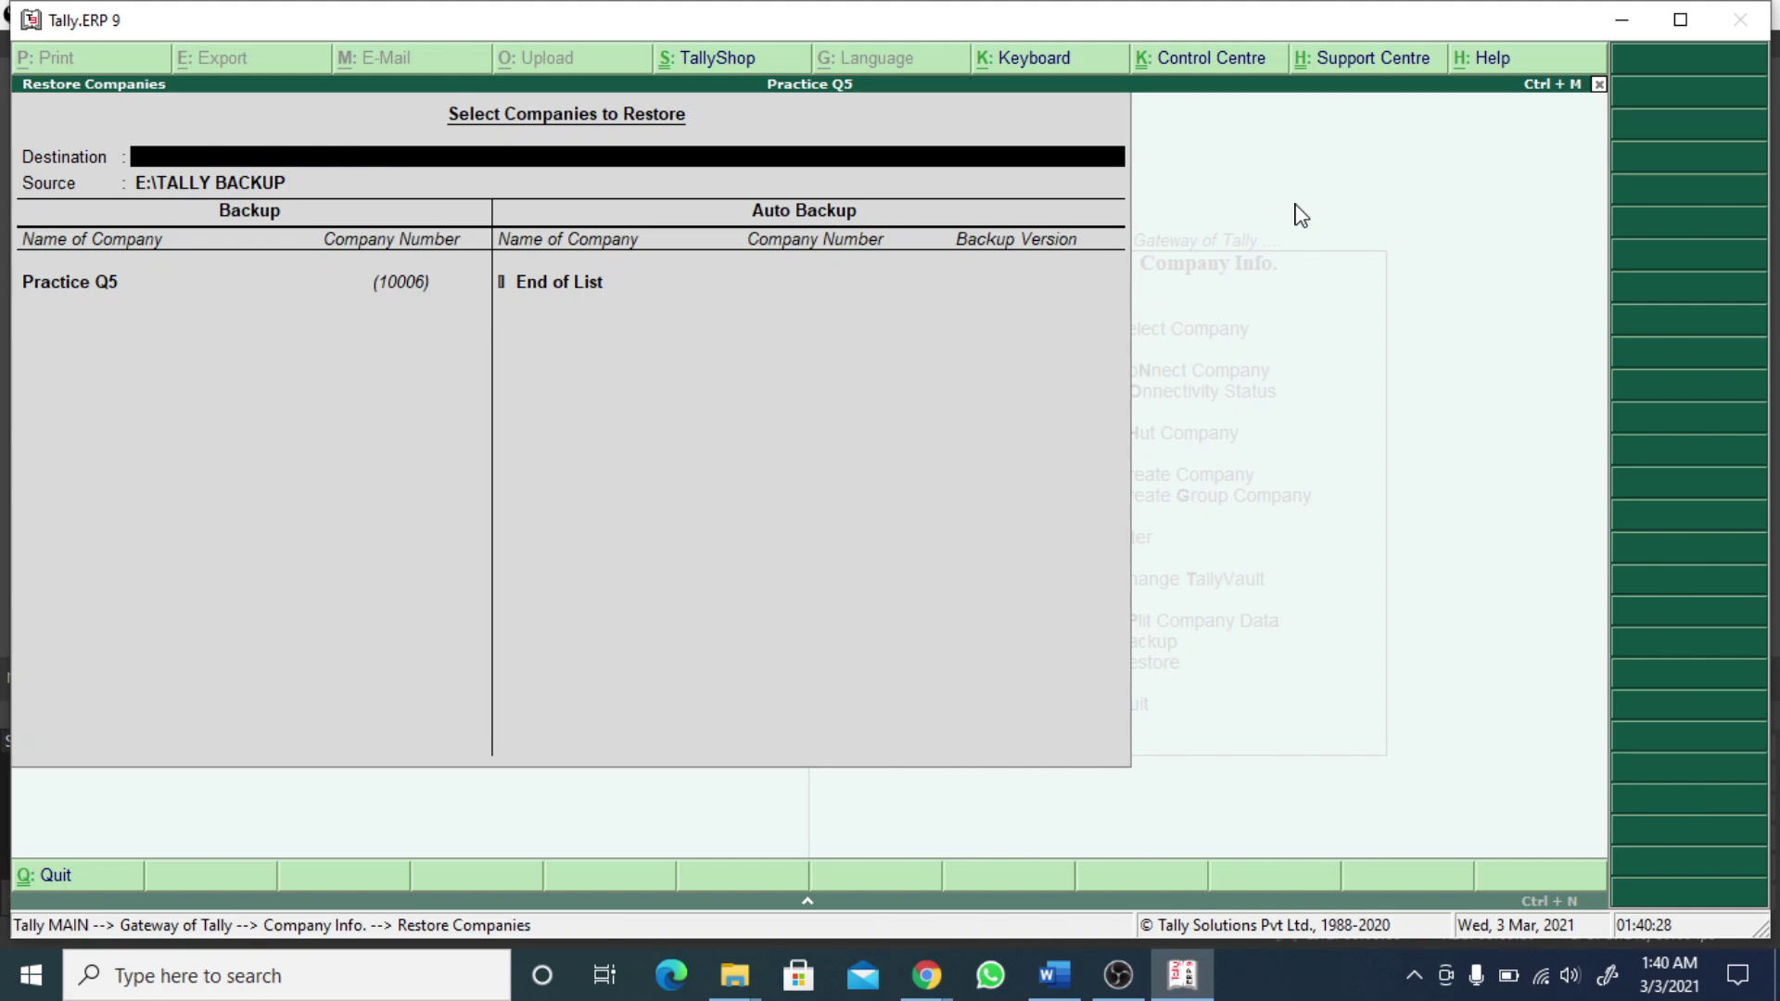
pyautogui.press('Escape')
pyautogui.press('Return')
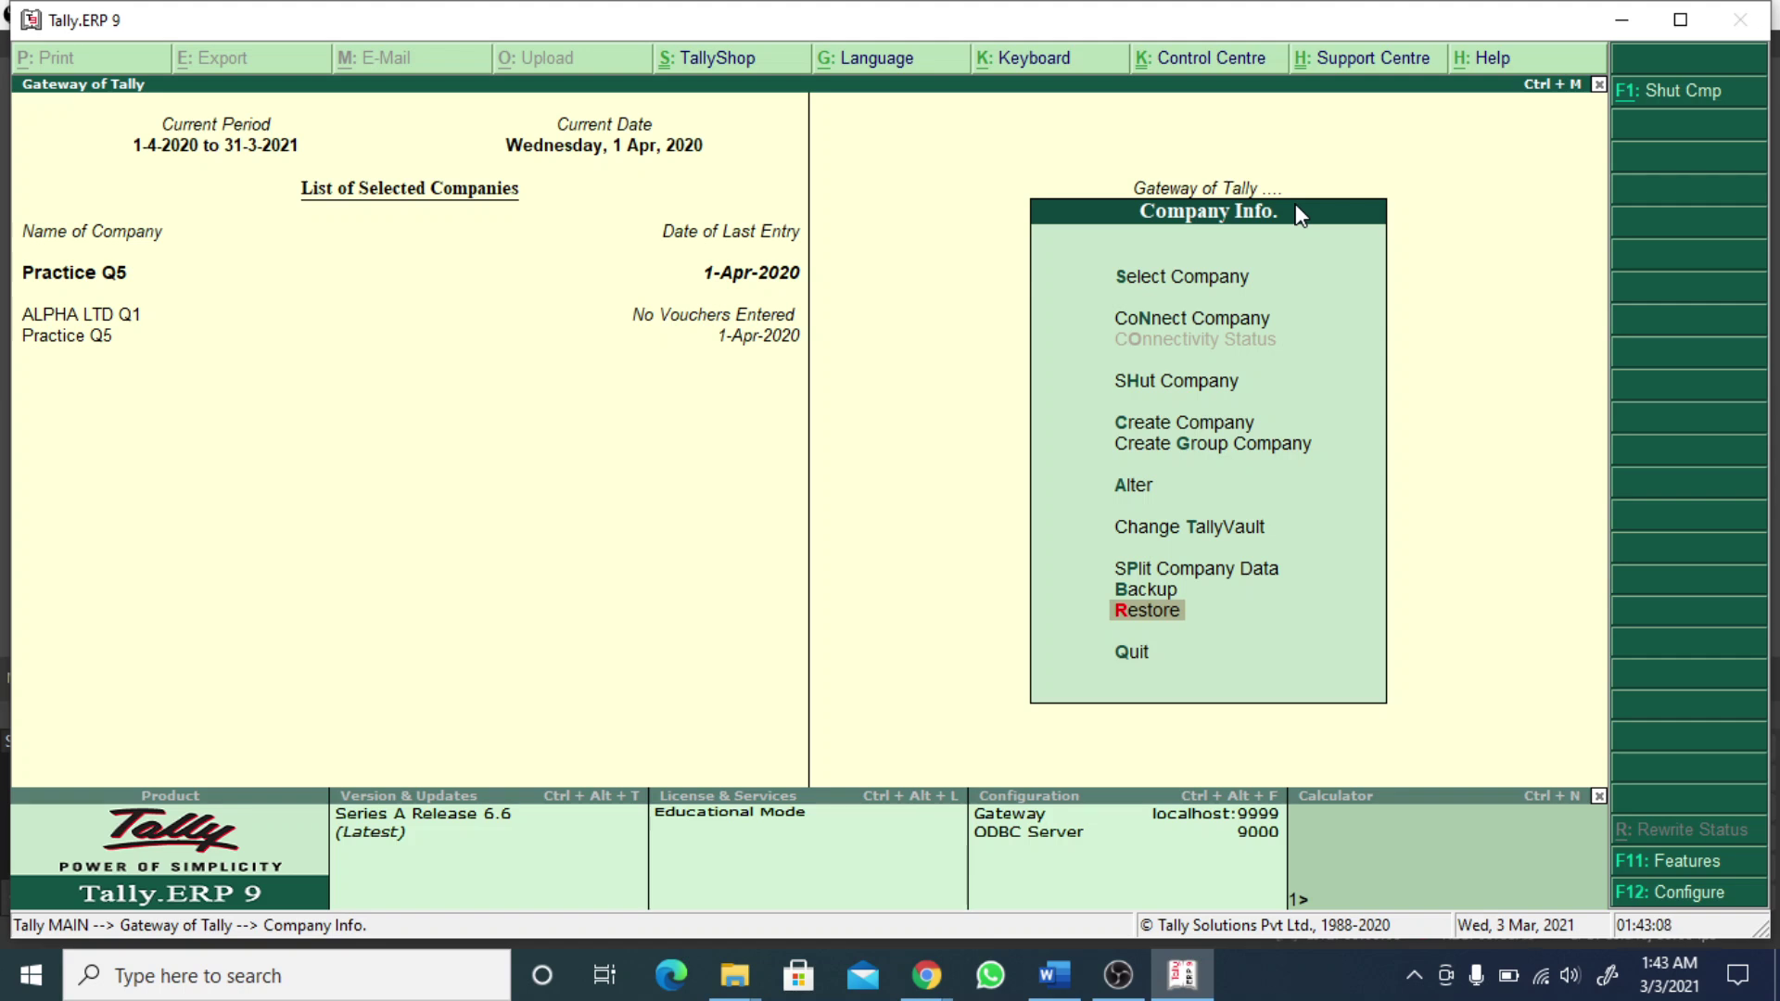
pyautogui.press('Escape')
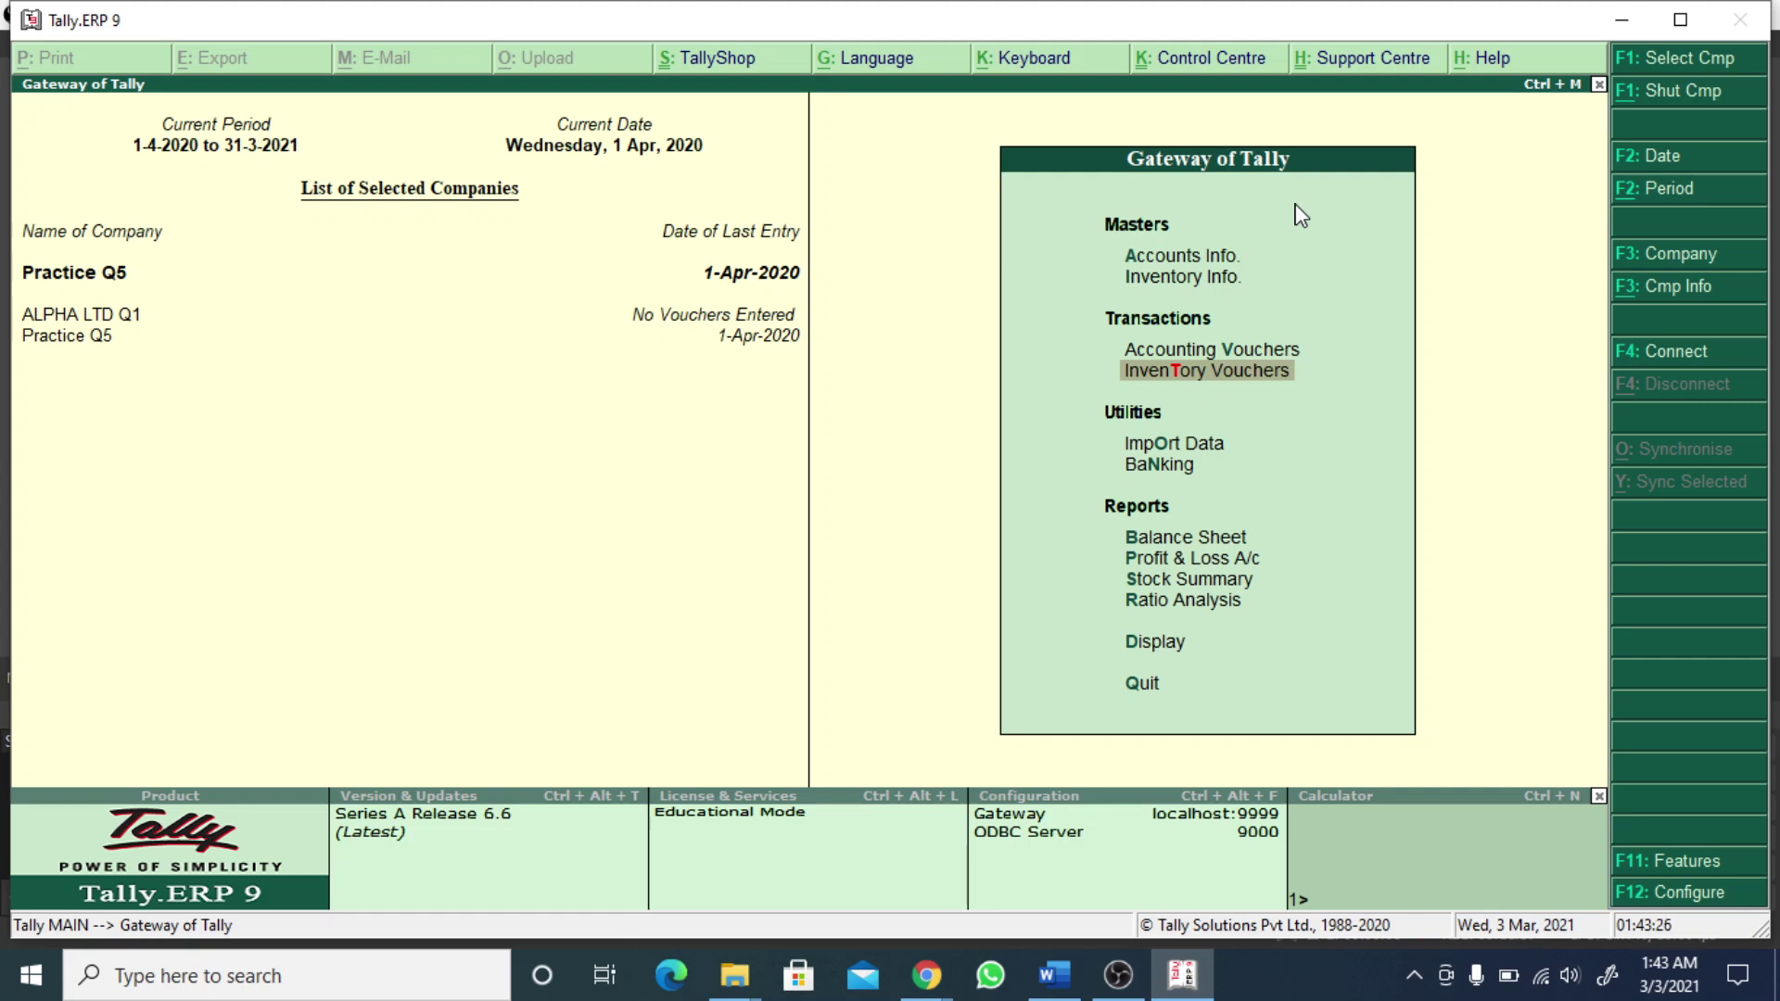
# - Open the Balance Sheet report of Practice Q5 and show it in detailed form
pyautogui.press('Down')
pyautogui.press('Down')
pyautogui.press('Down')
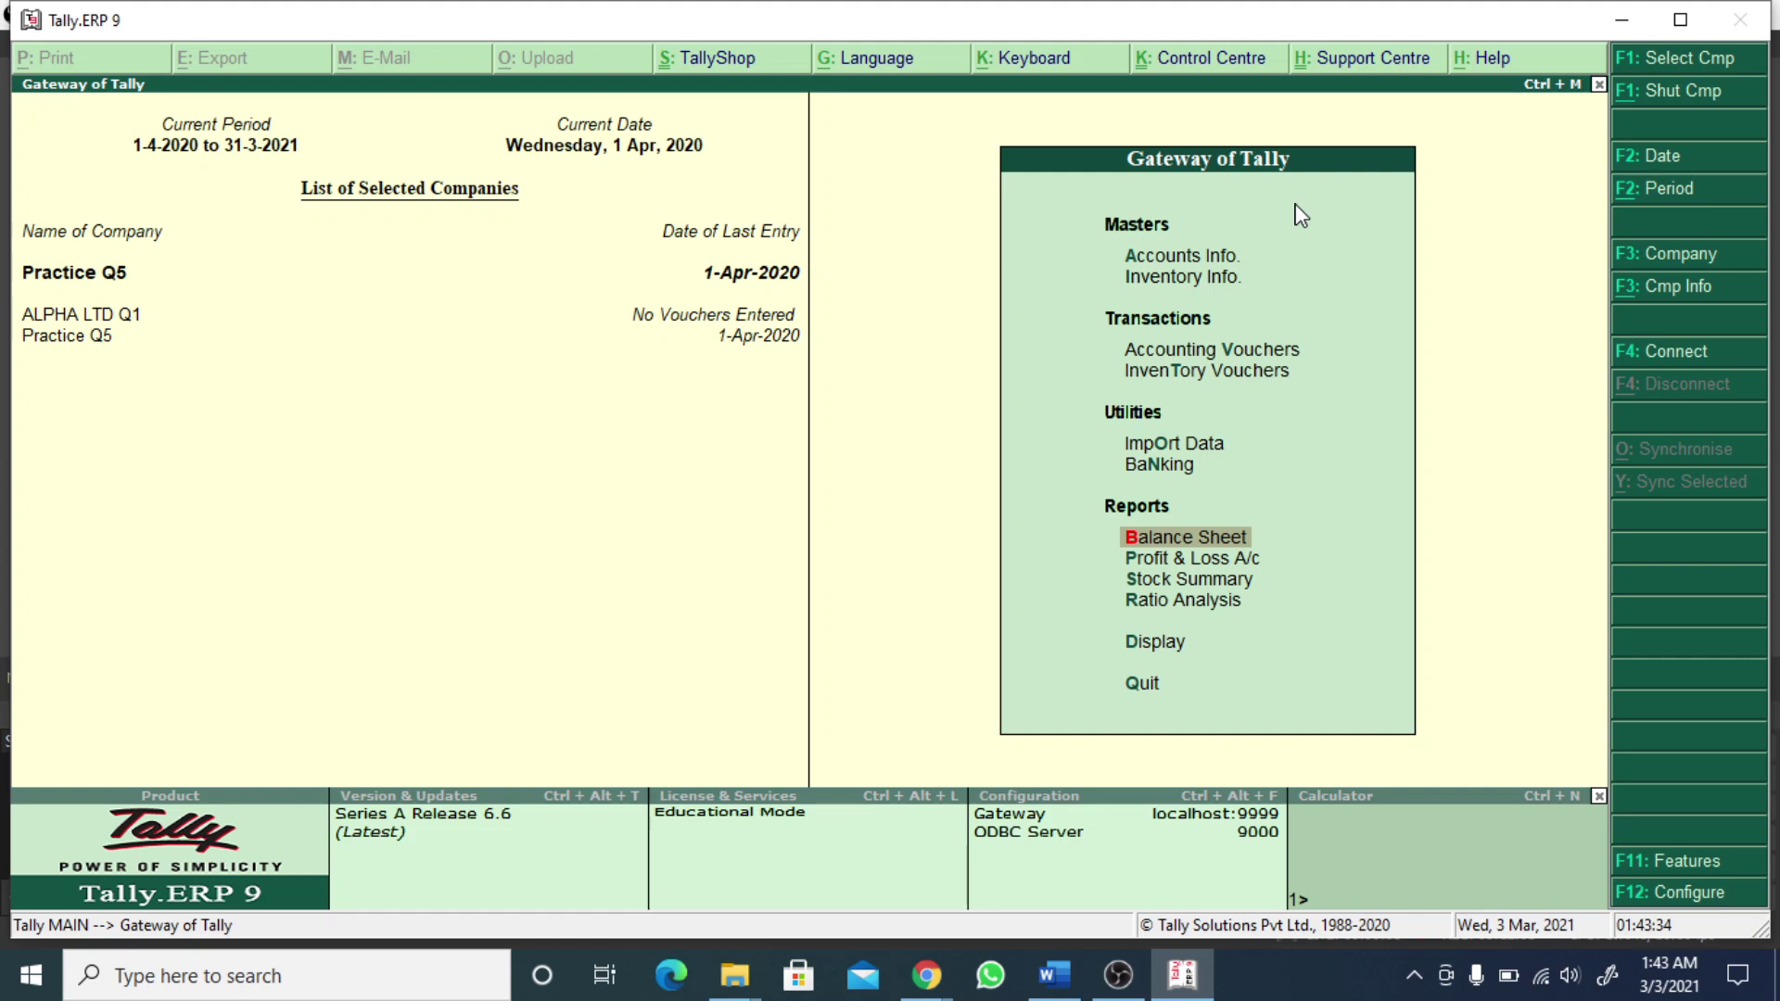
pyautogui.press('Return')
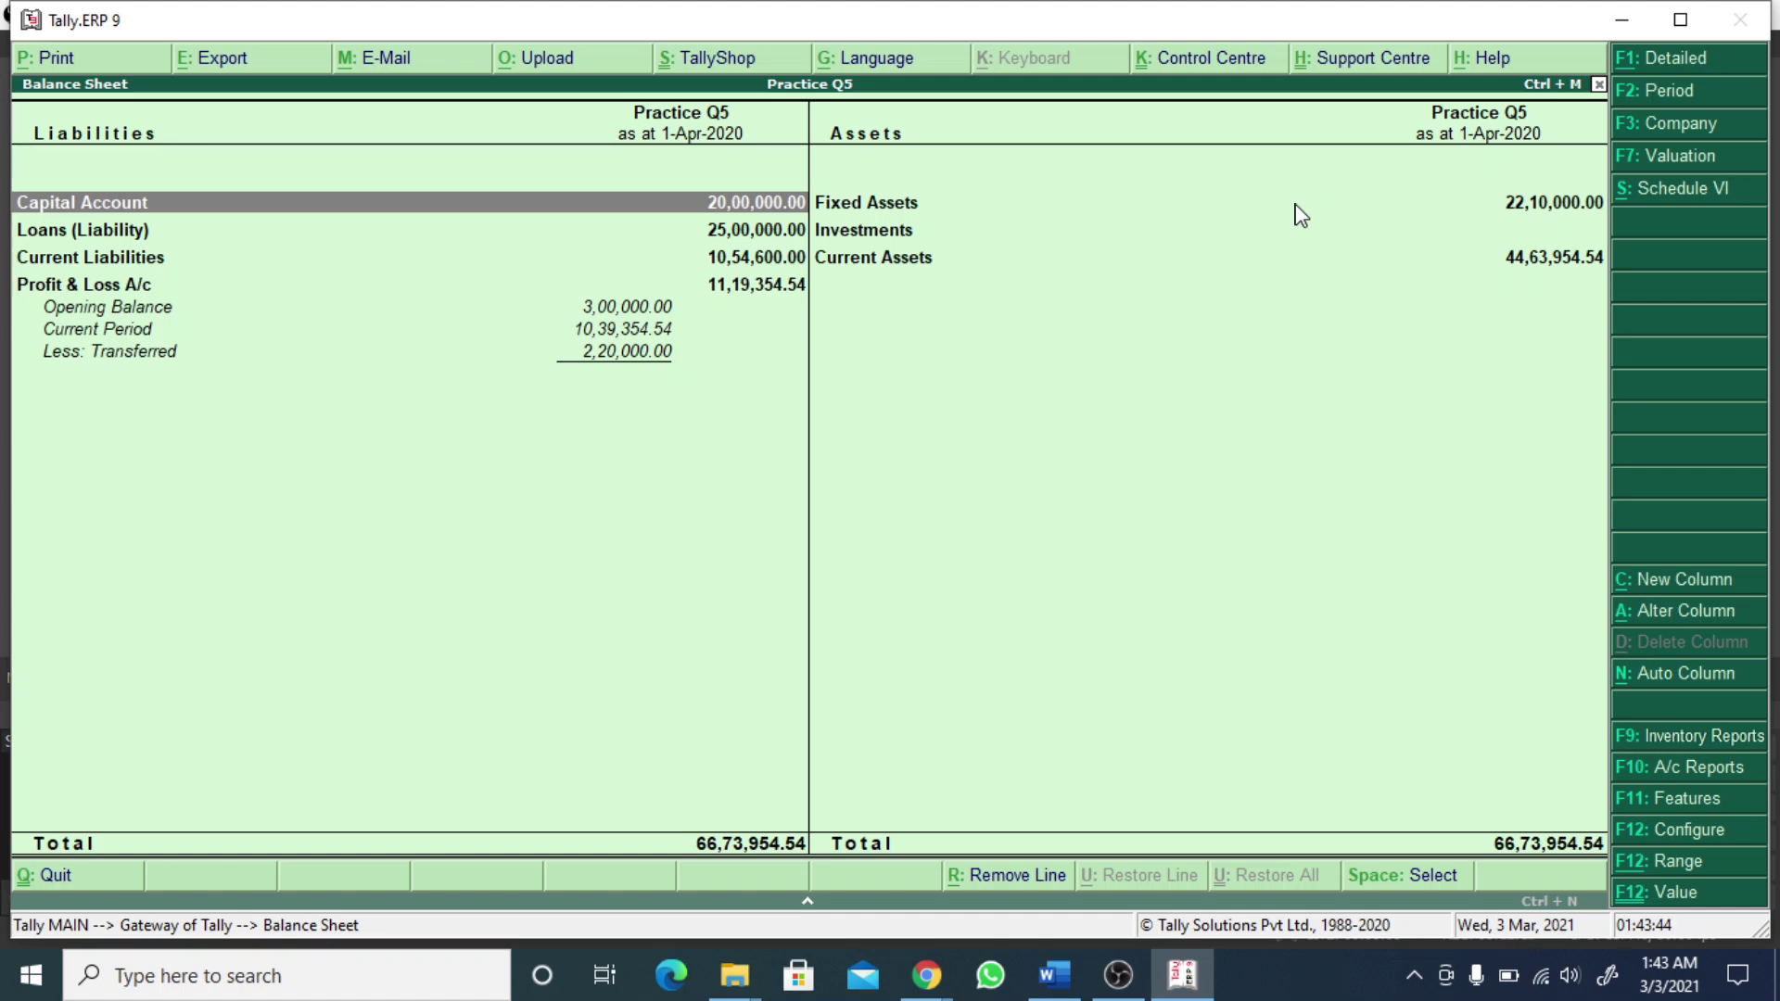
pyautogui.hotkey('alt', 'F1')
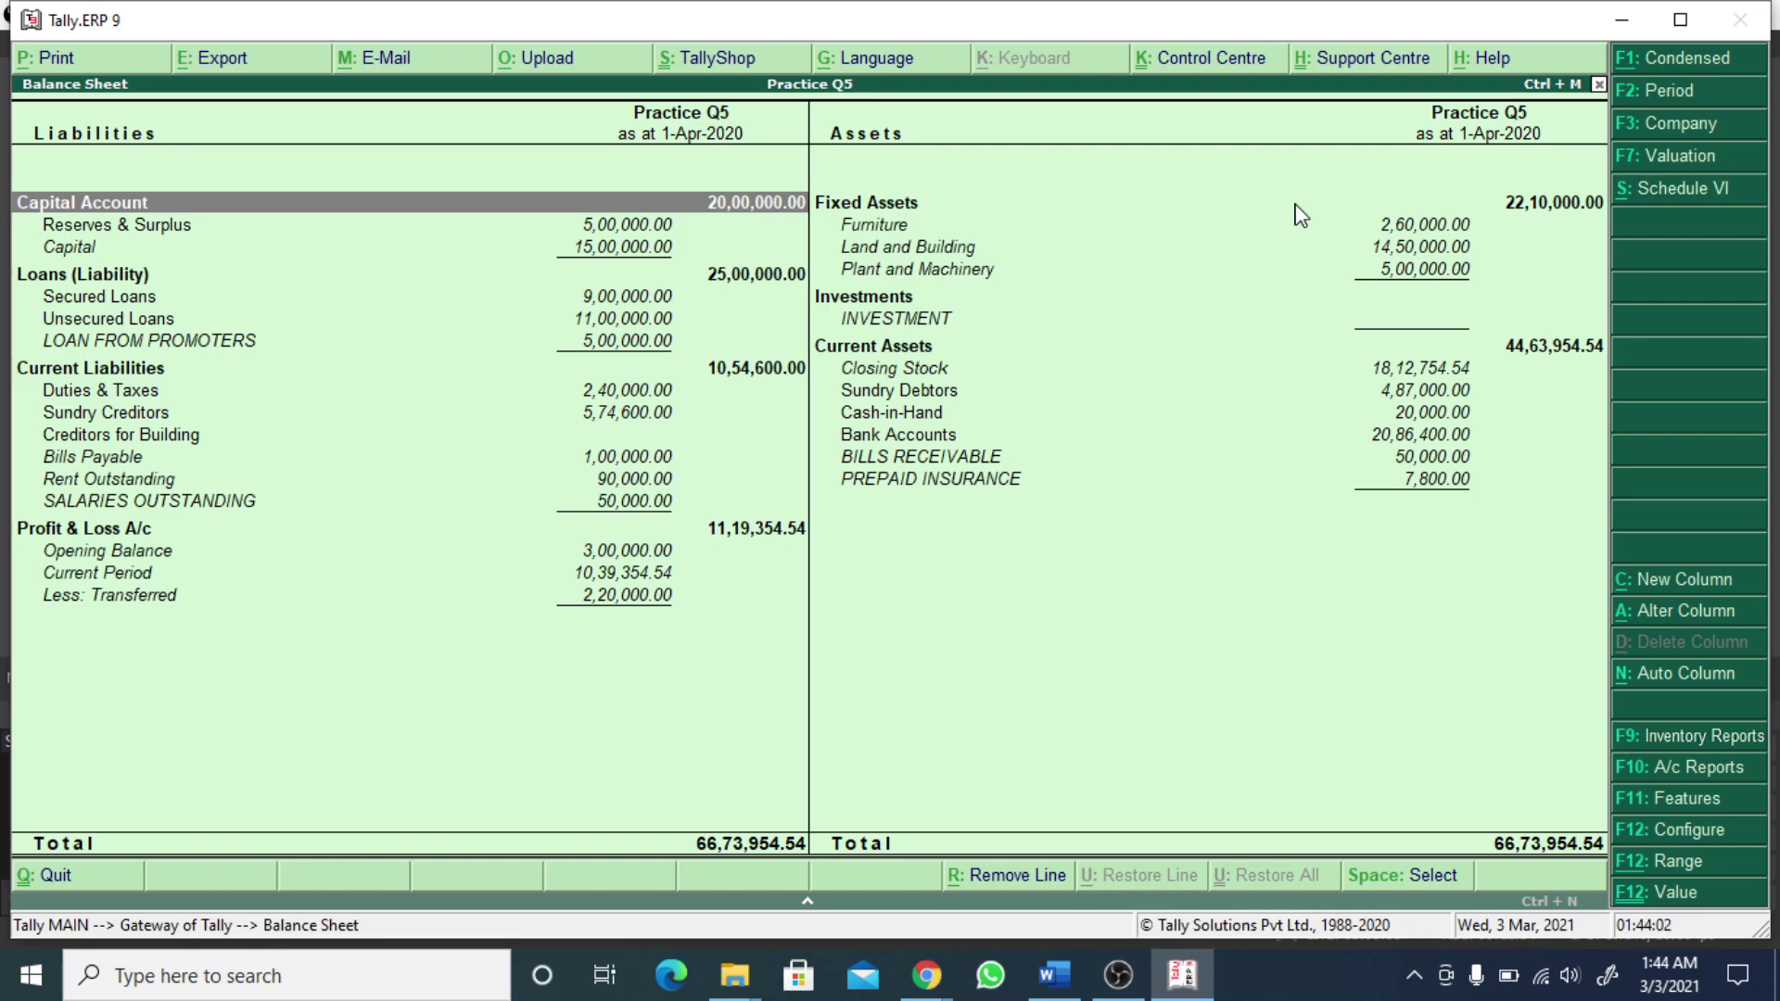
pyautogui.click(239, 63)
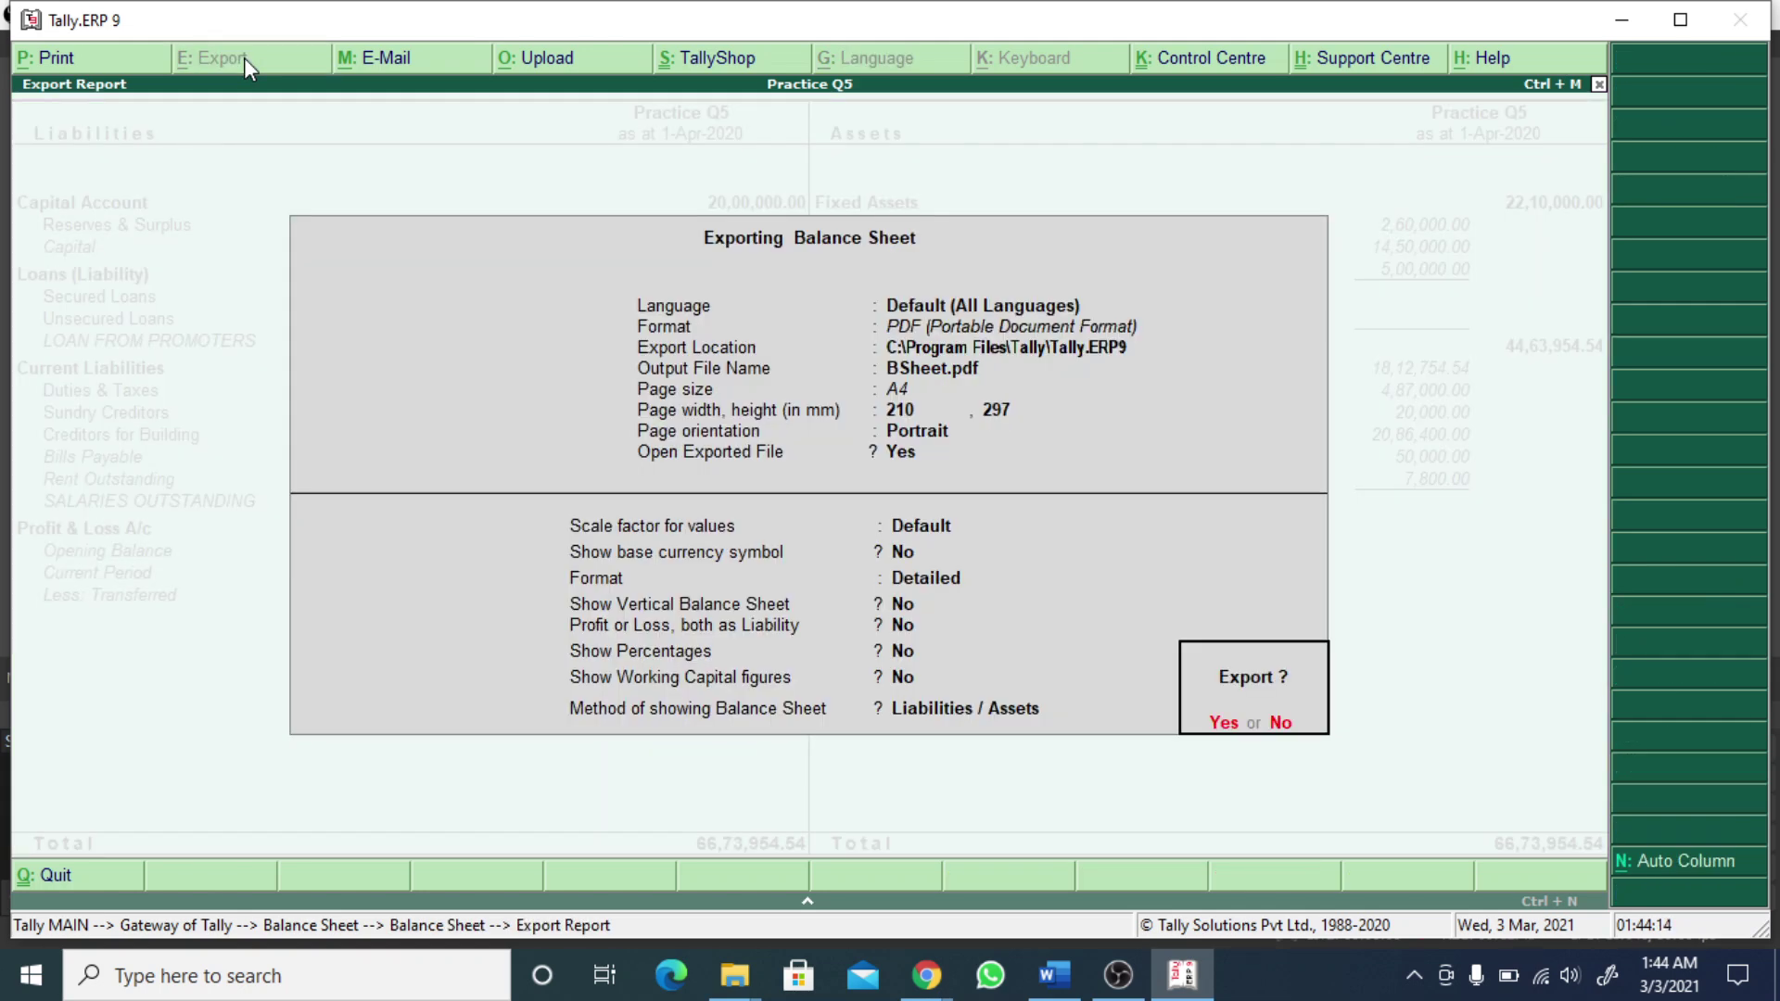
pyautogui.press('n')
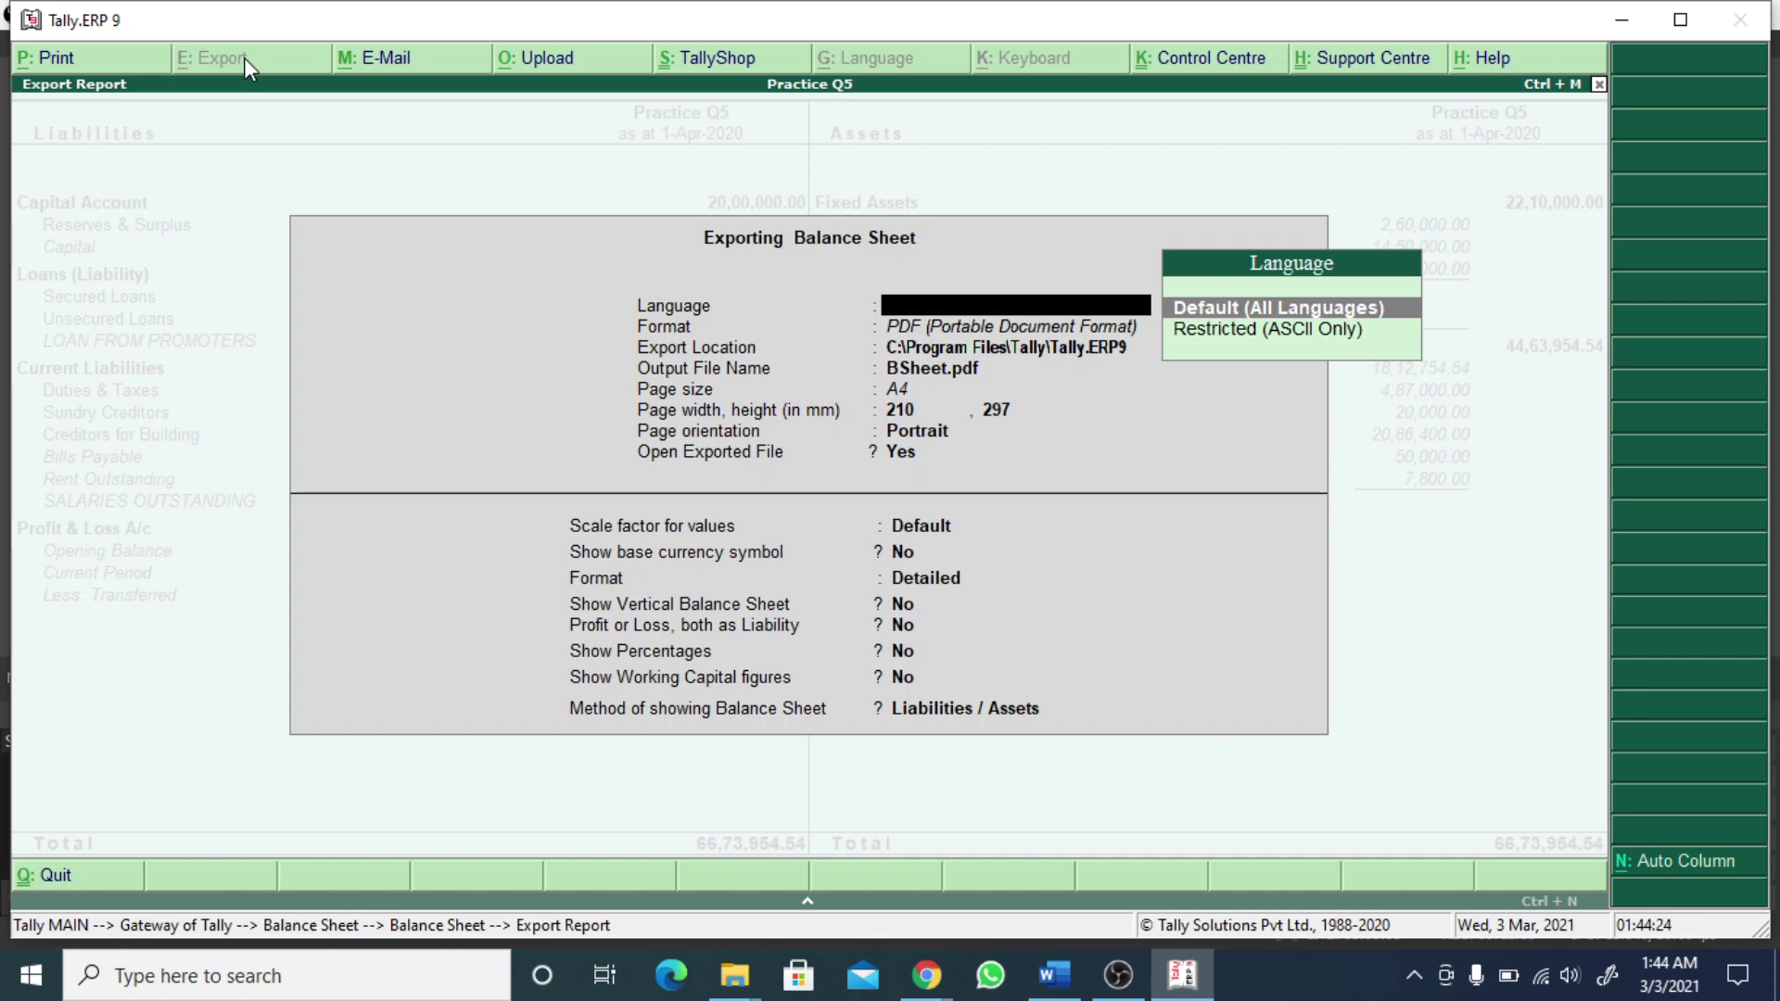
pyautogui.press('Escape')
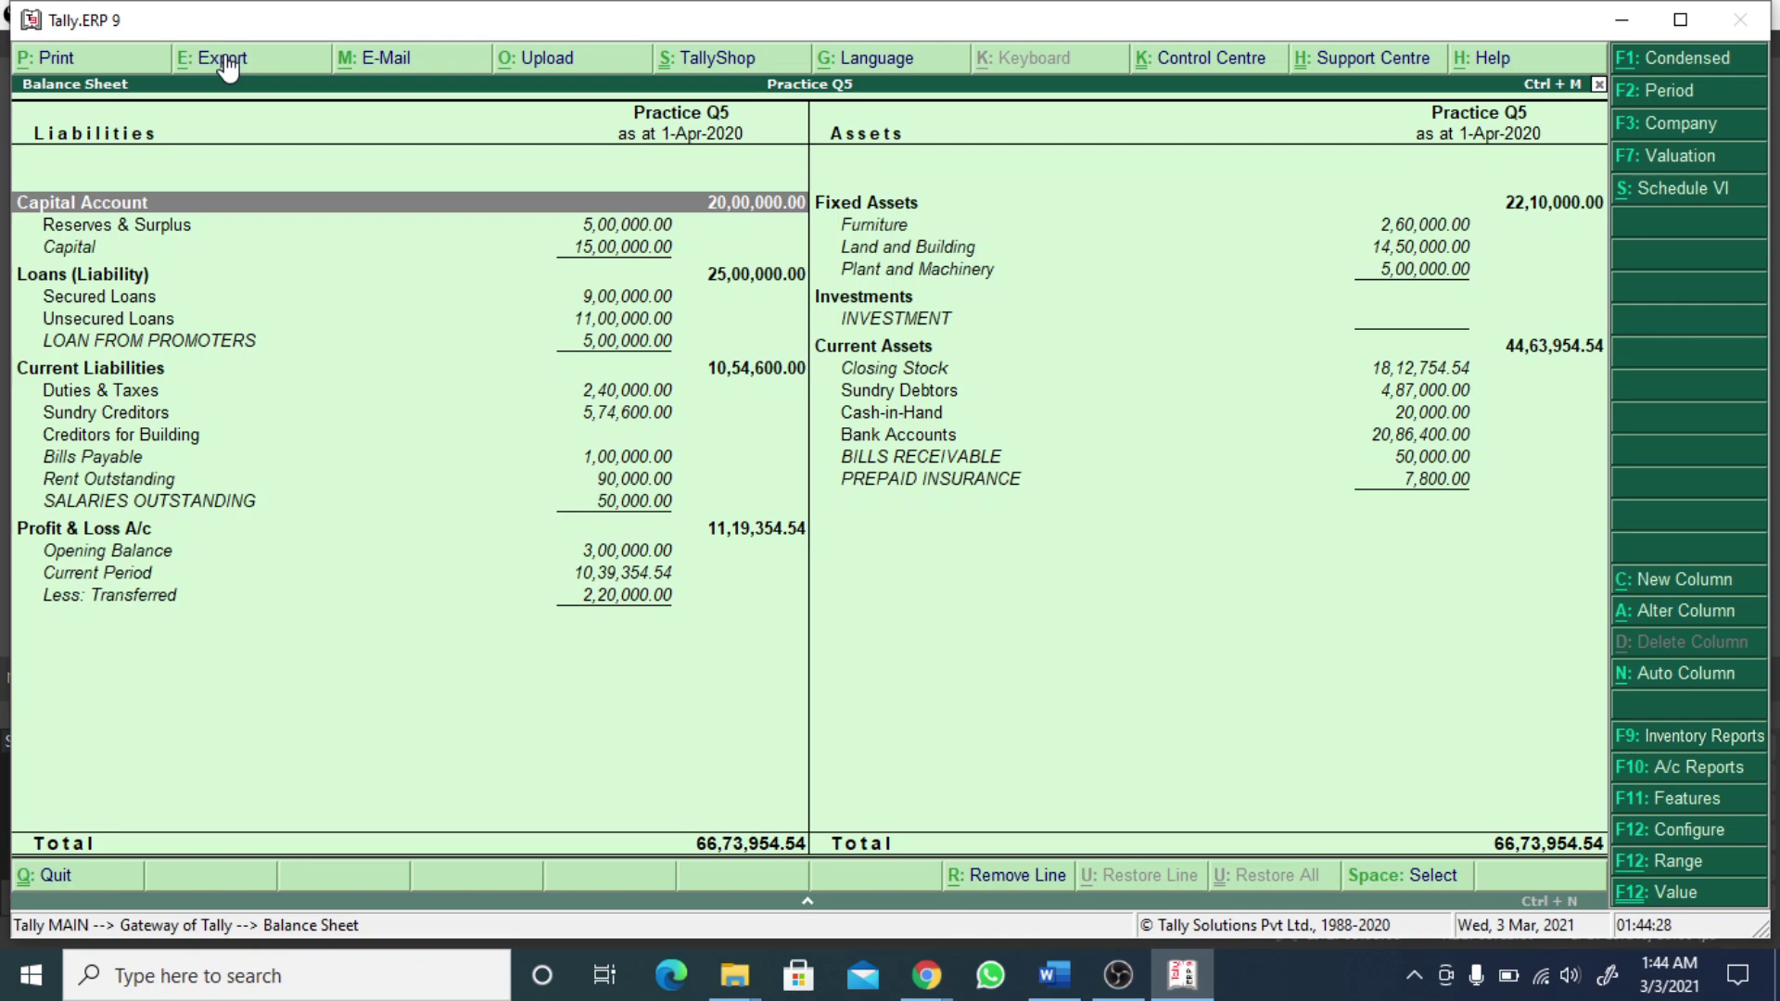
# - Start exporting the balance sheet with Default (All Languages) in PDF format, keeping C:\Program Files\Tally\Tally.ERP9 as the export location
pyautogui.click(226, 58)
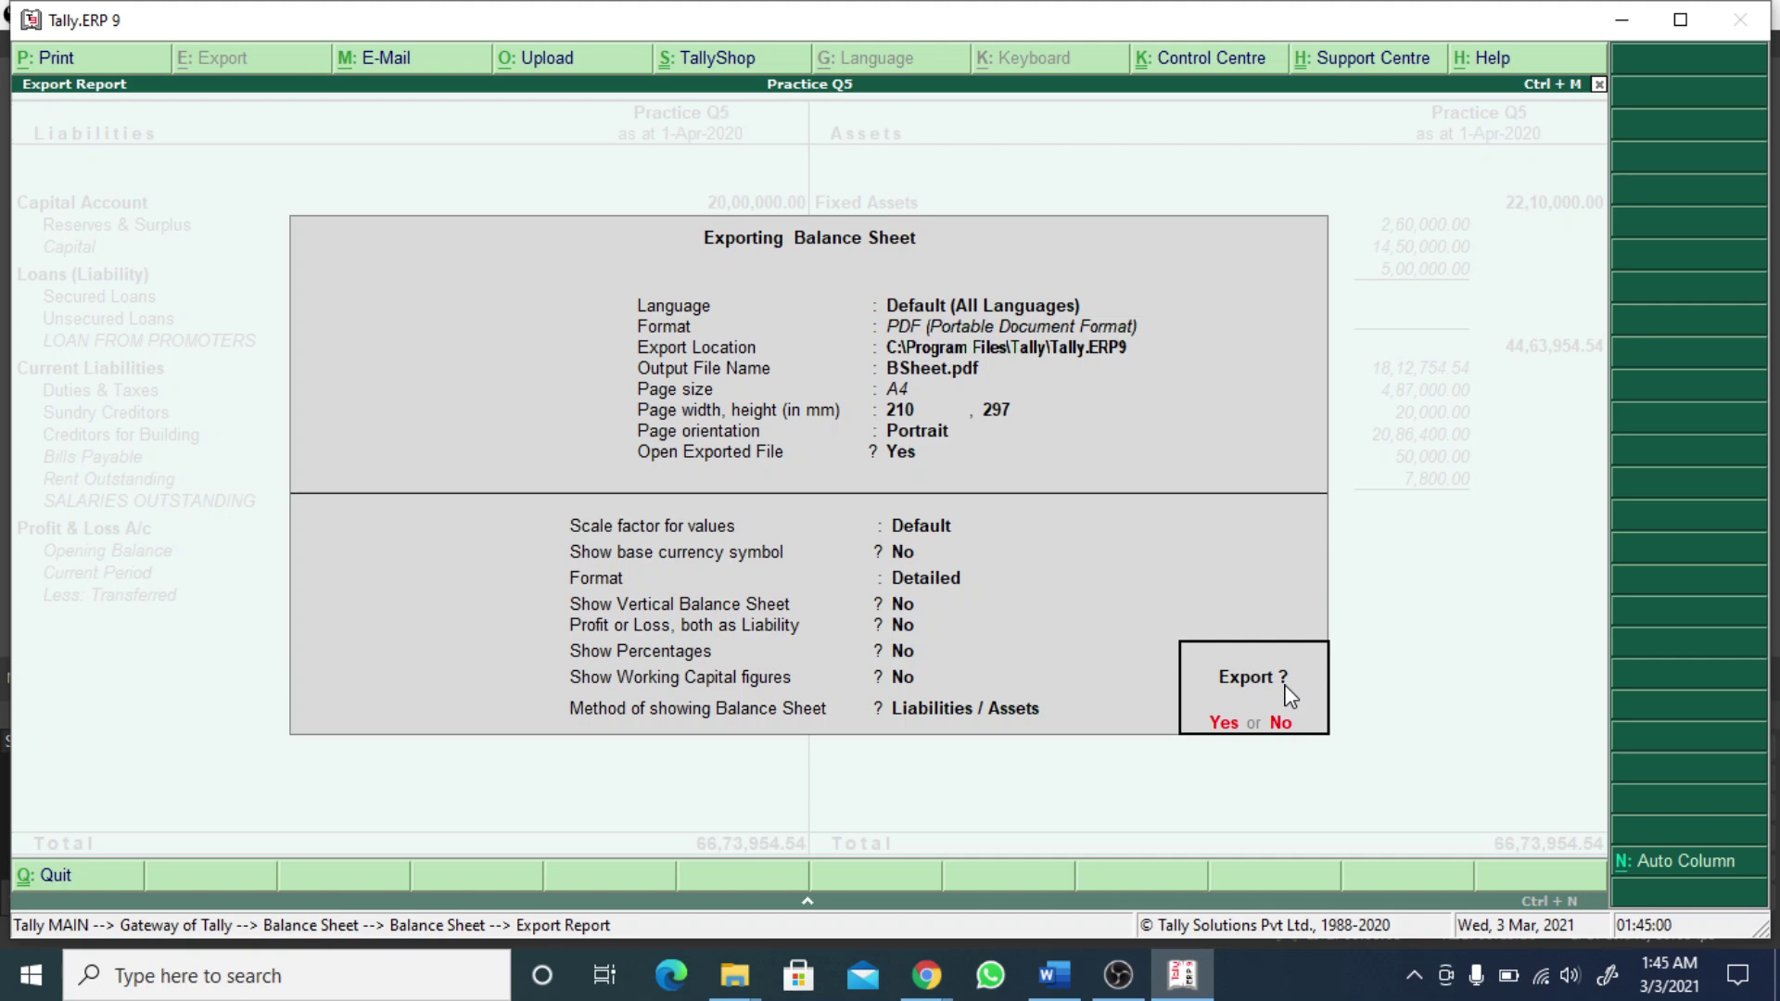
pyautogui.press('n')
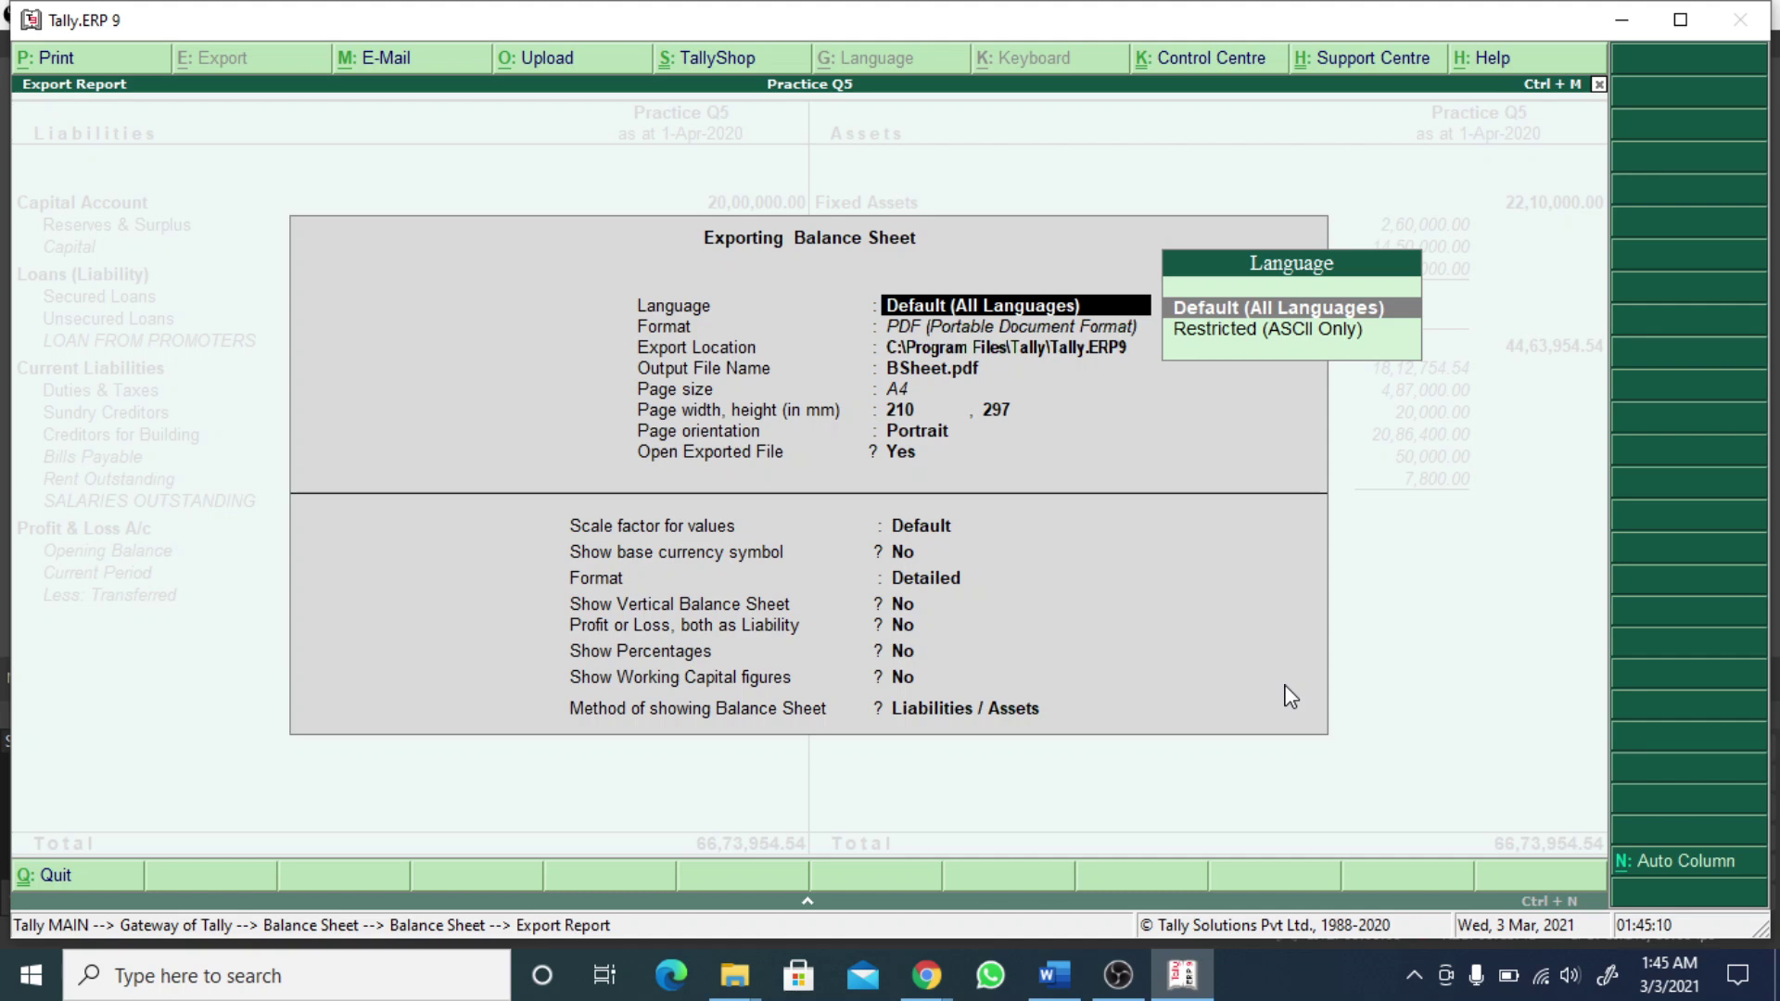
pyautogui.press('Return')
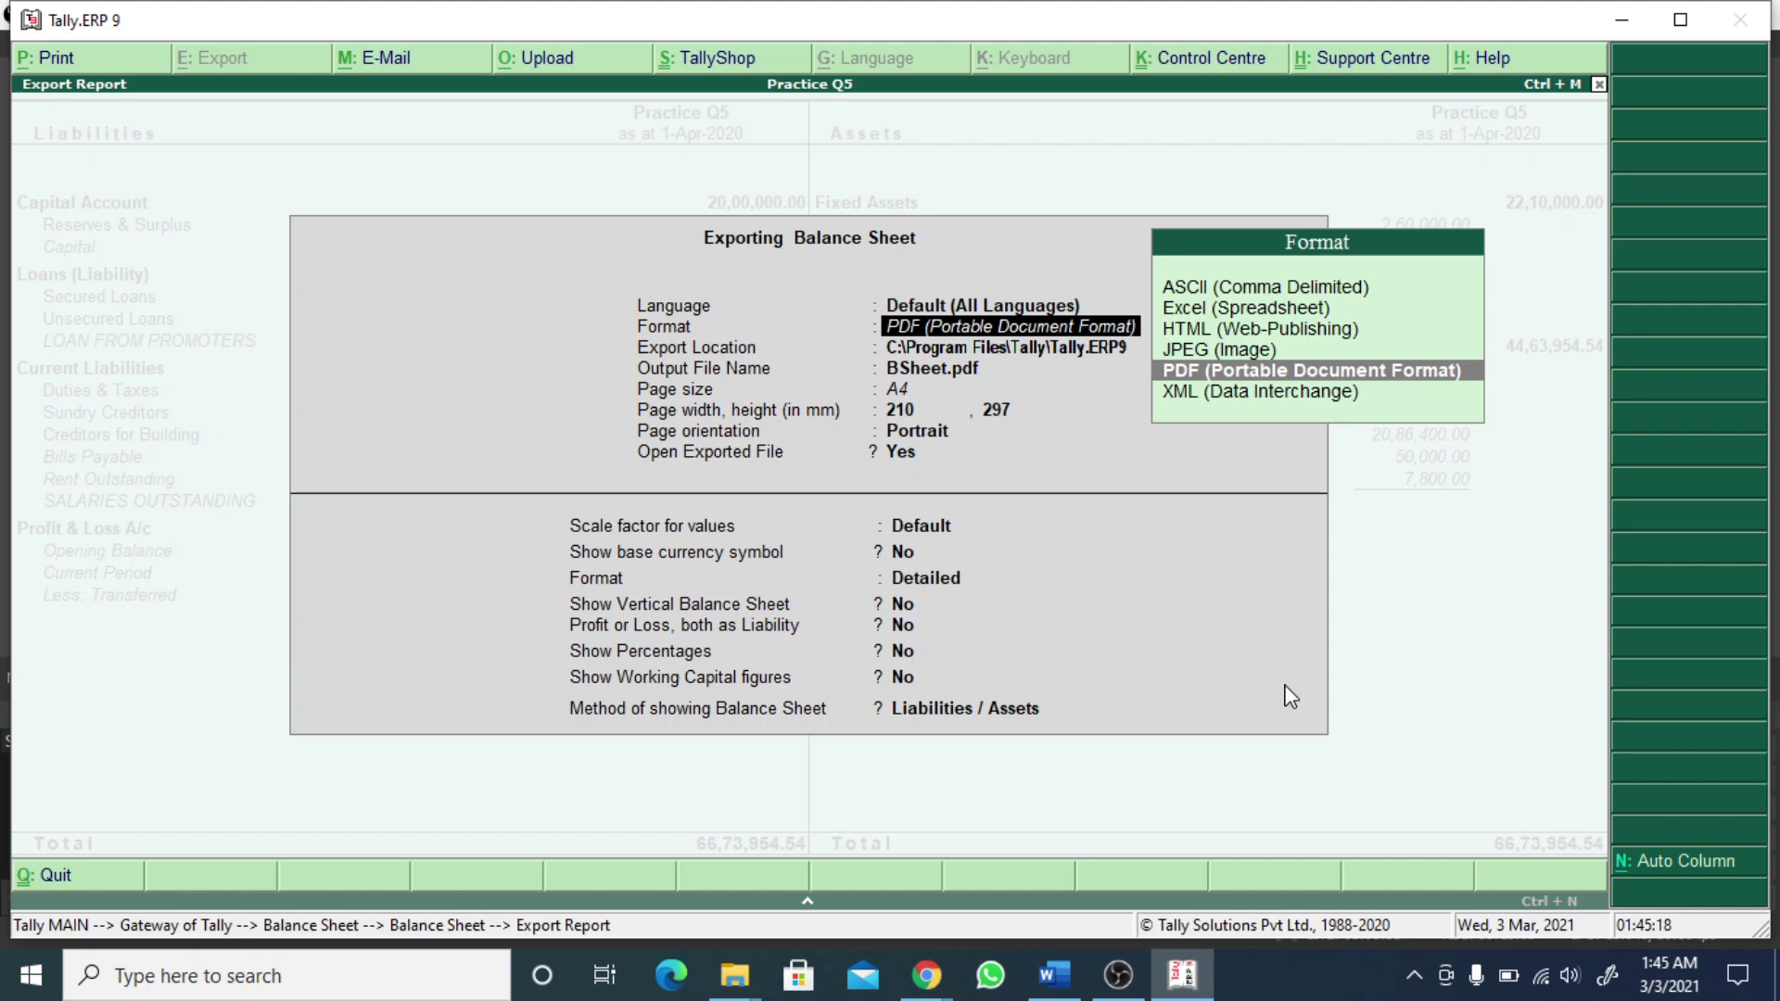
pyautogui.press('Down')
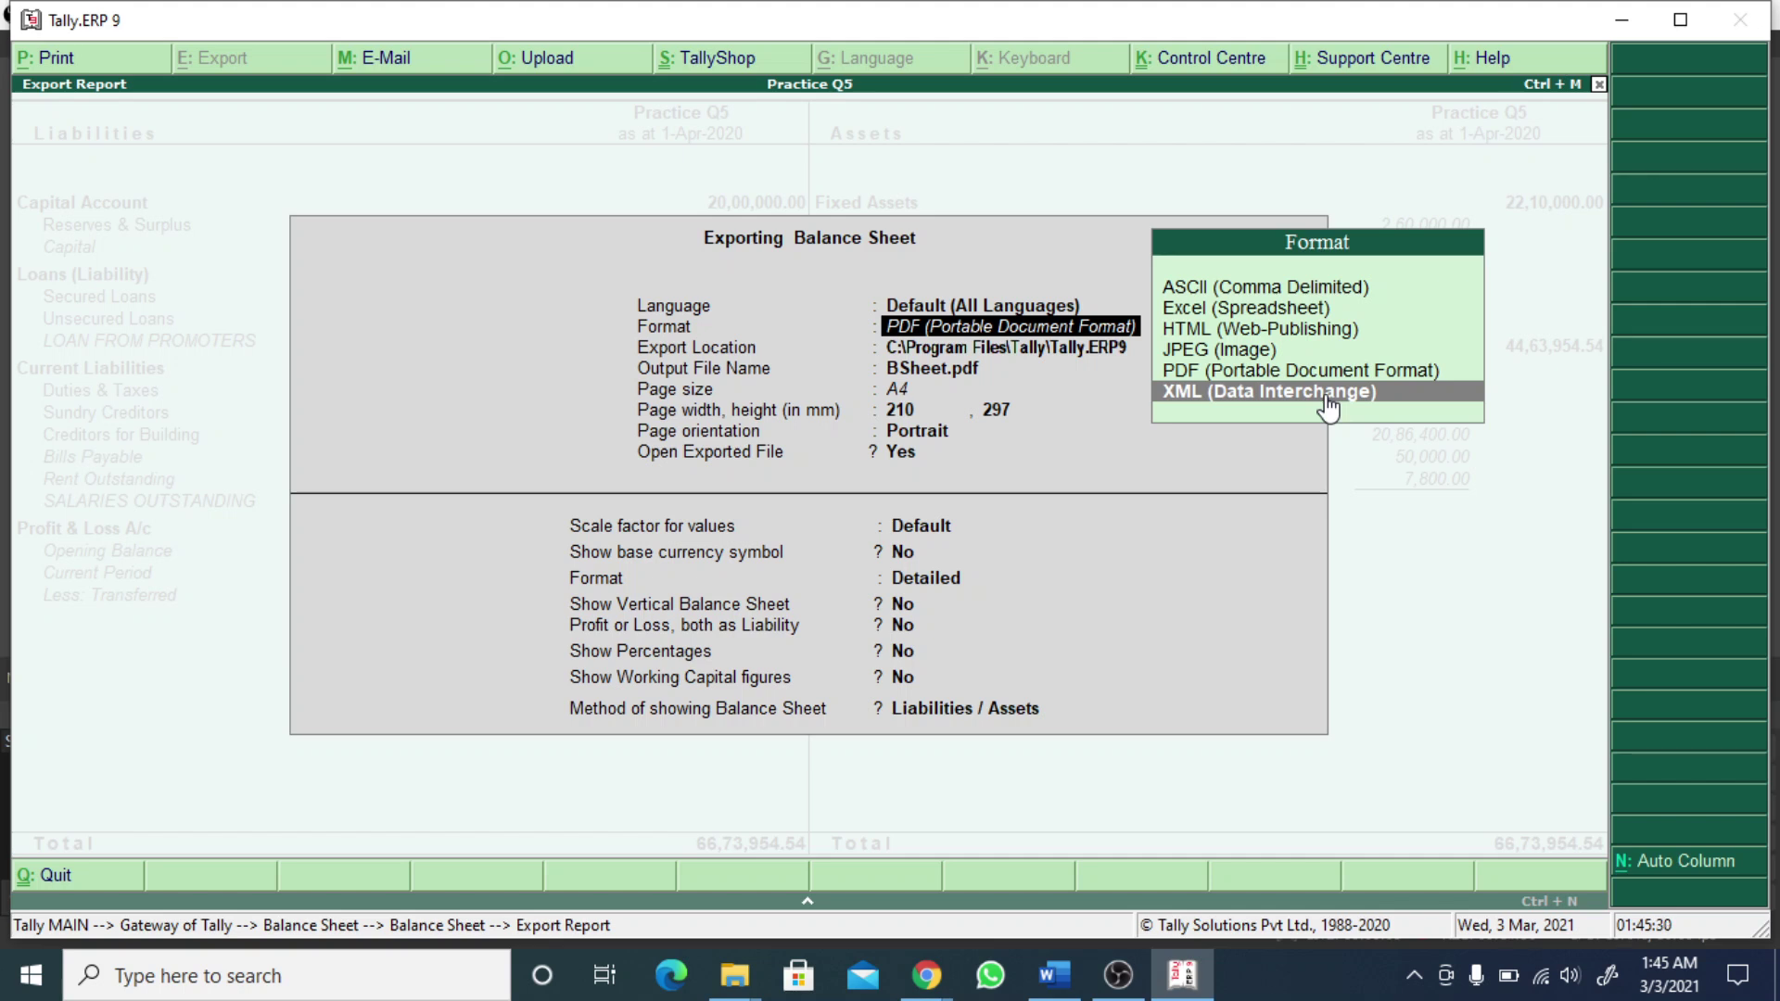
pyautogui.press('Up')
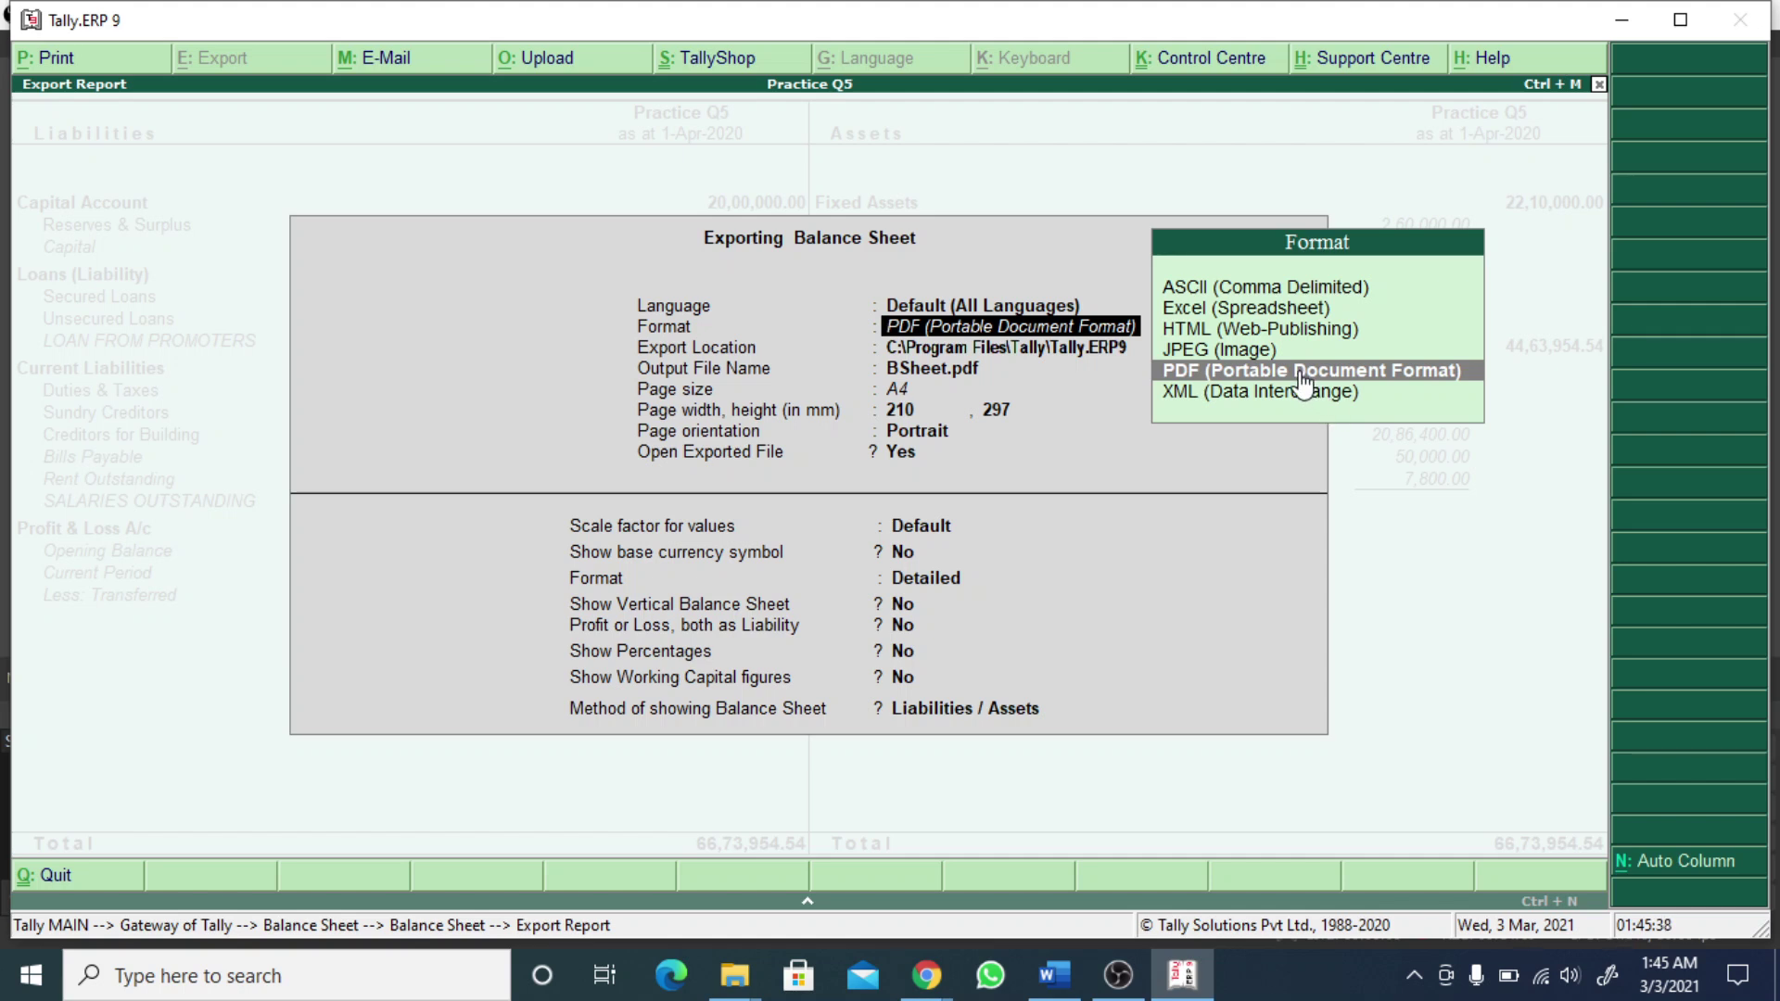
pyautogui.click(1288, 378)
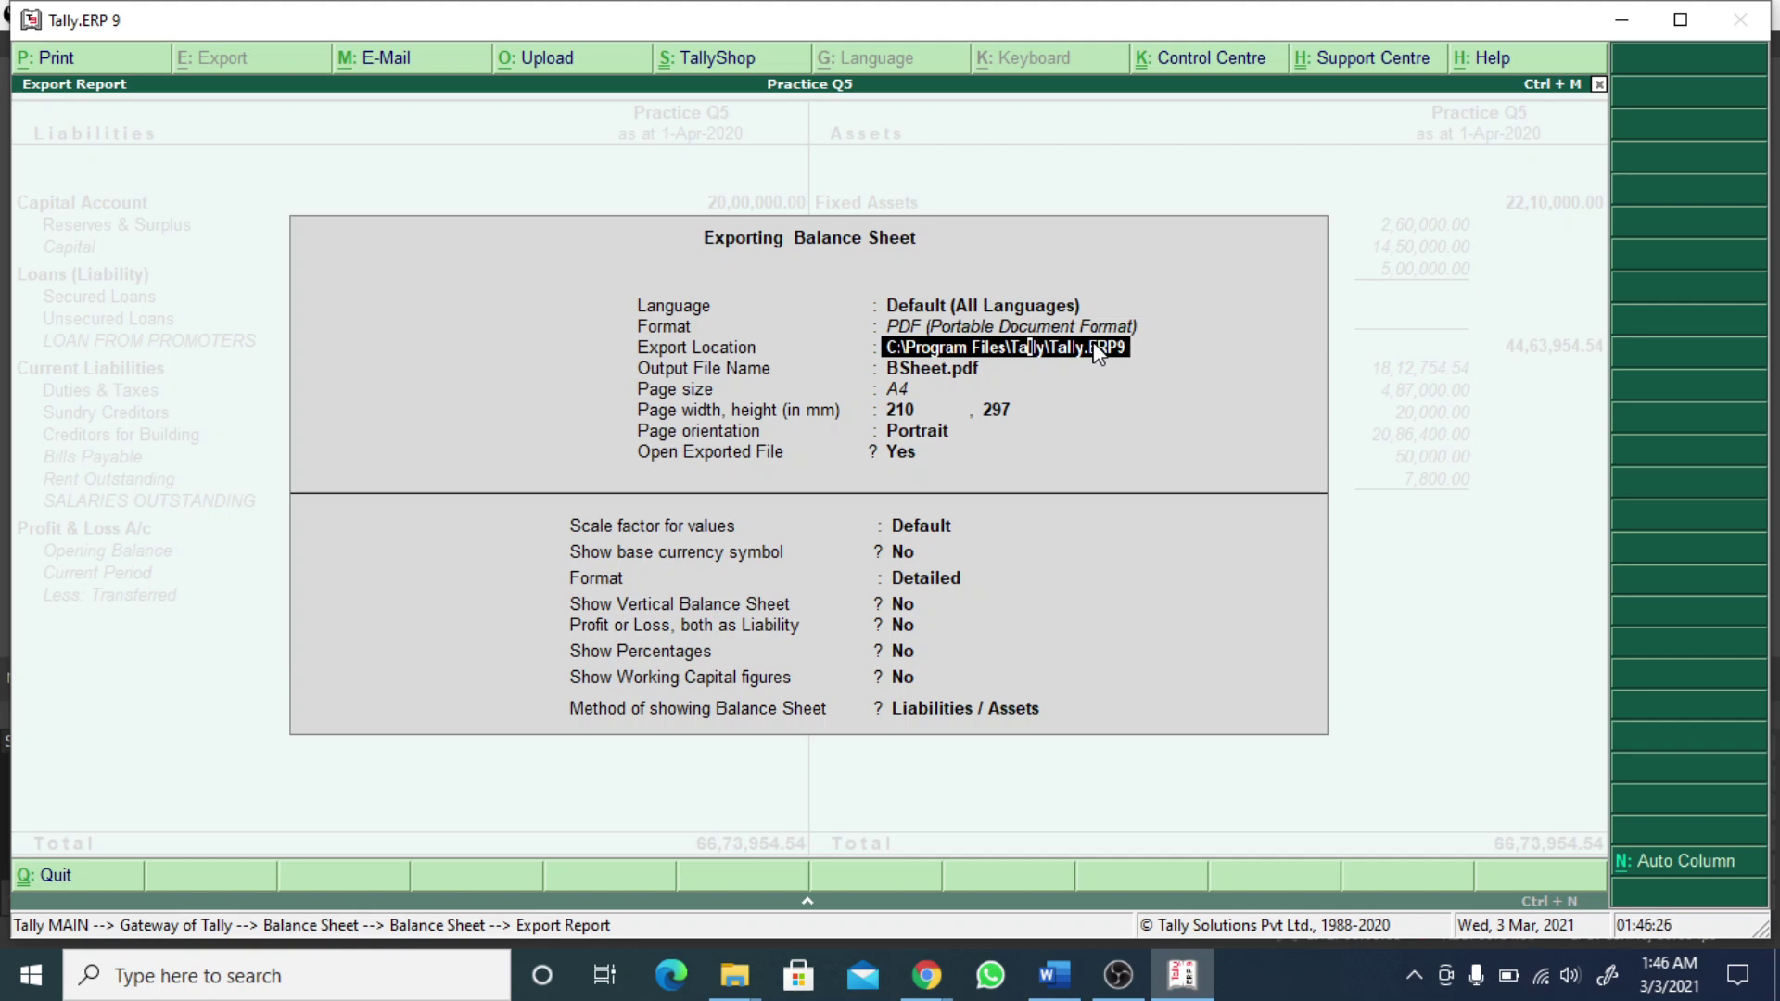
pyautogui.press('Return')
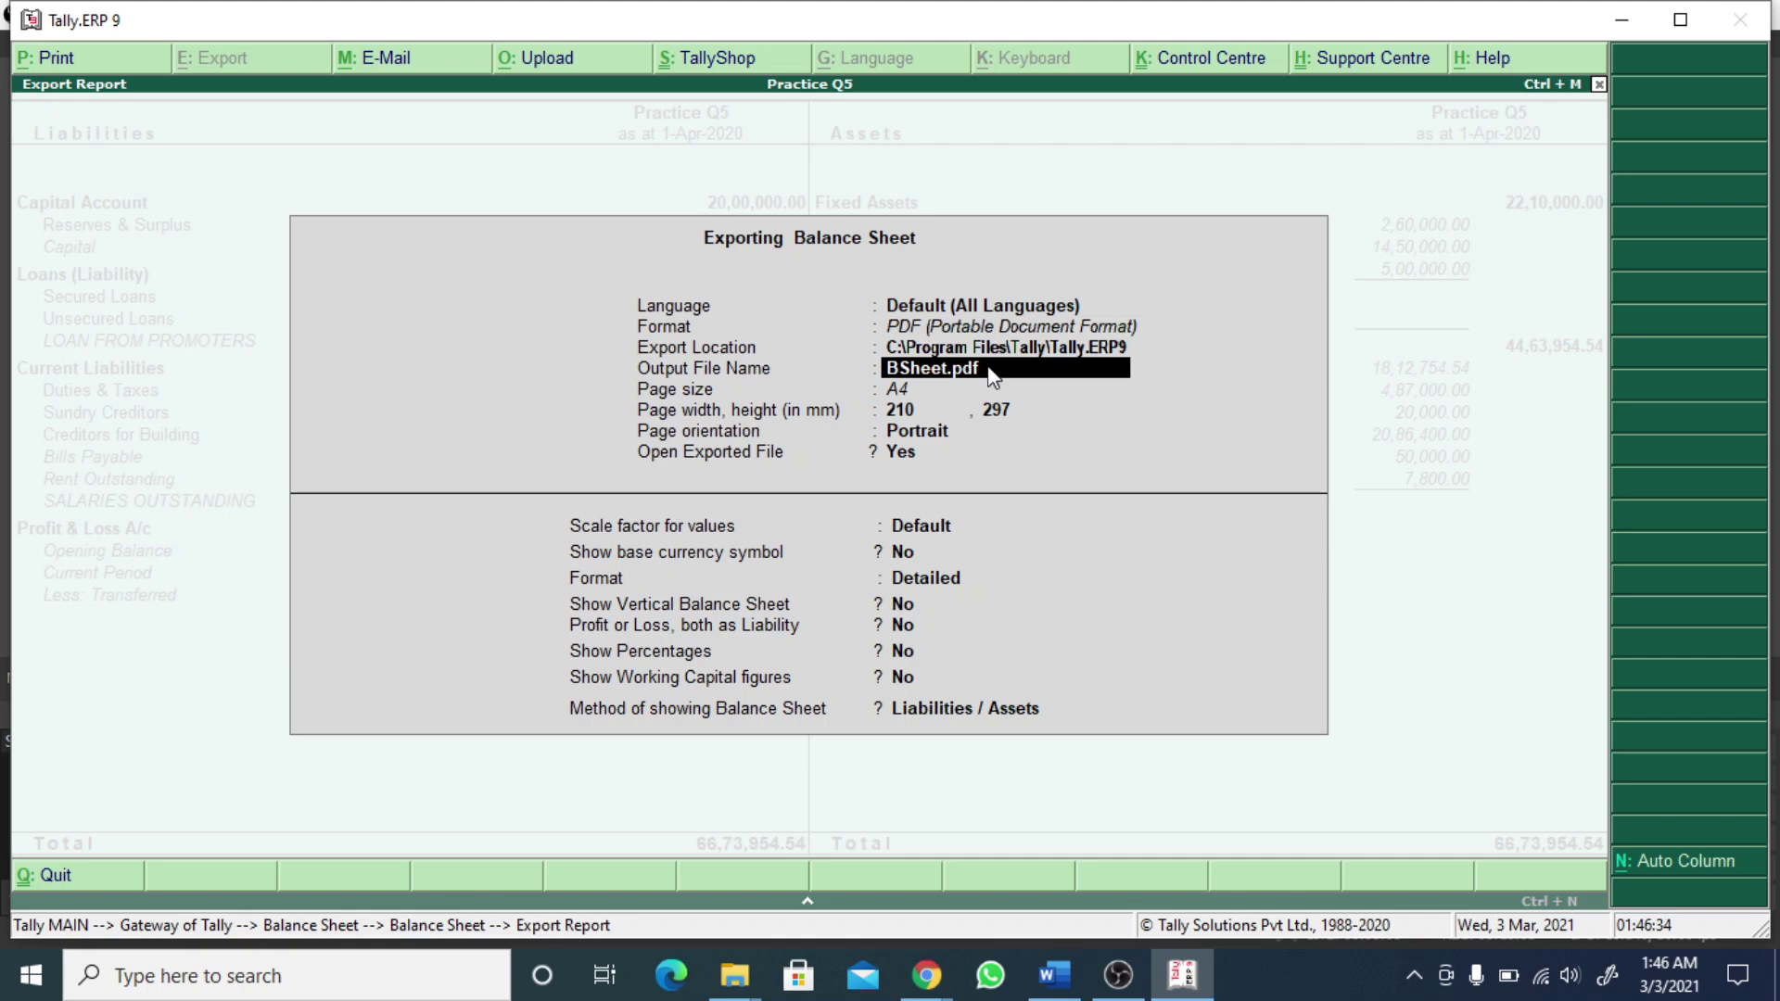
# - Replace the export's output file name with EXAM BS
pyautogui.press('BackSpace')
pyautogui.press('BackSpace')
pyautogui.press('BackSpace')
pyautogui.press('BackSpace')
pyautogui.press('End')
pyautogui.press('BackSpace')
pyautogui.press('BackSpace')
pyautogui.press('BackSpace')
pyautogui.press('BackSpace')
pyautogui.press('BackSpace')
pyautogui.write('e')
pyautogui.press('BackSpace')
pyautogui.write('EXAM BS')
pyautogui.press('Return')
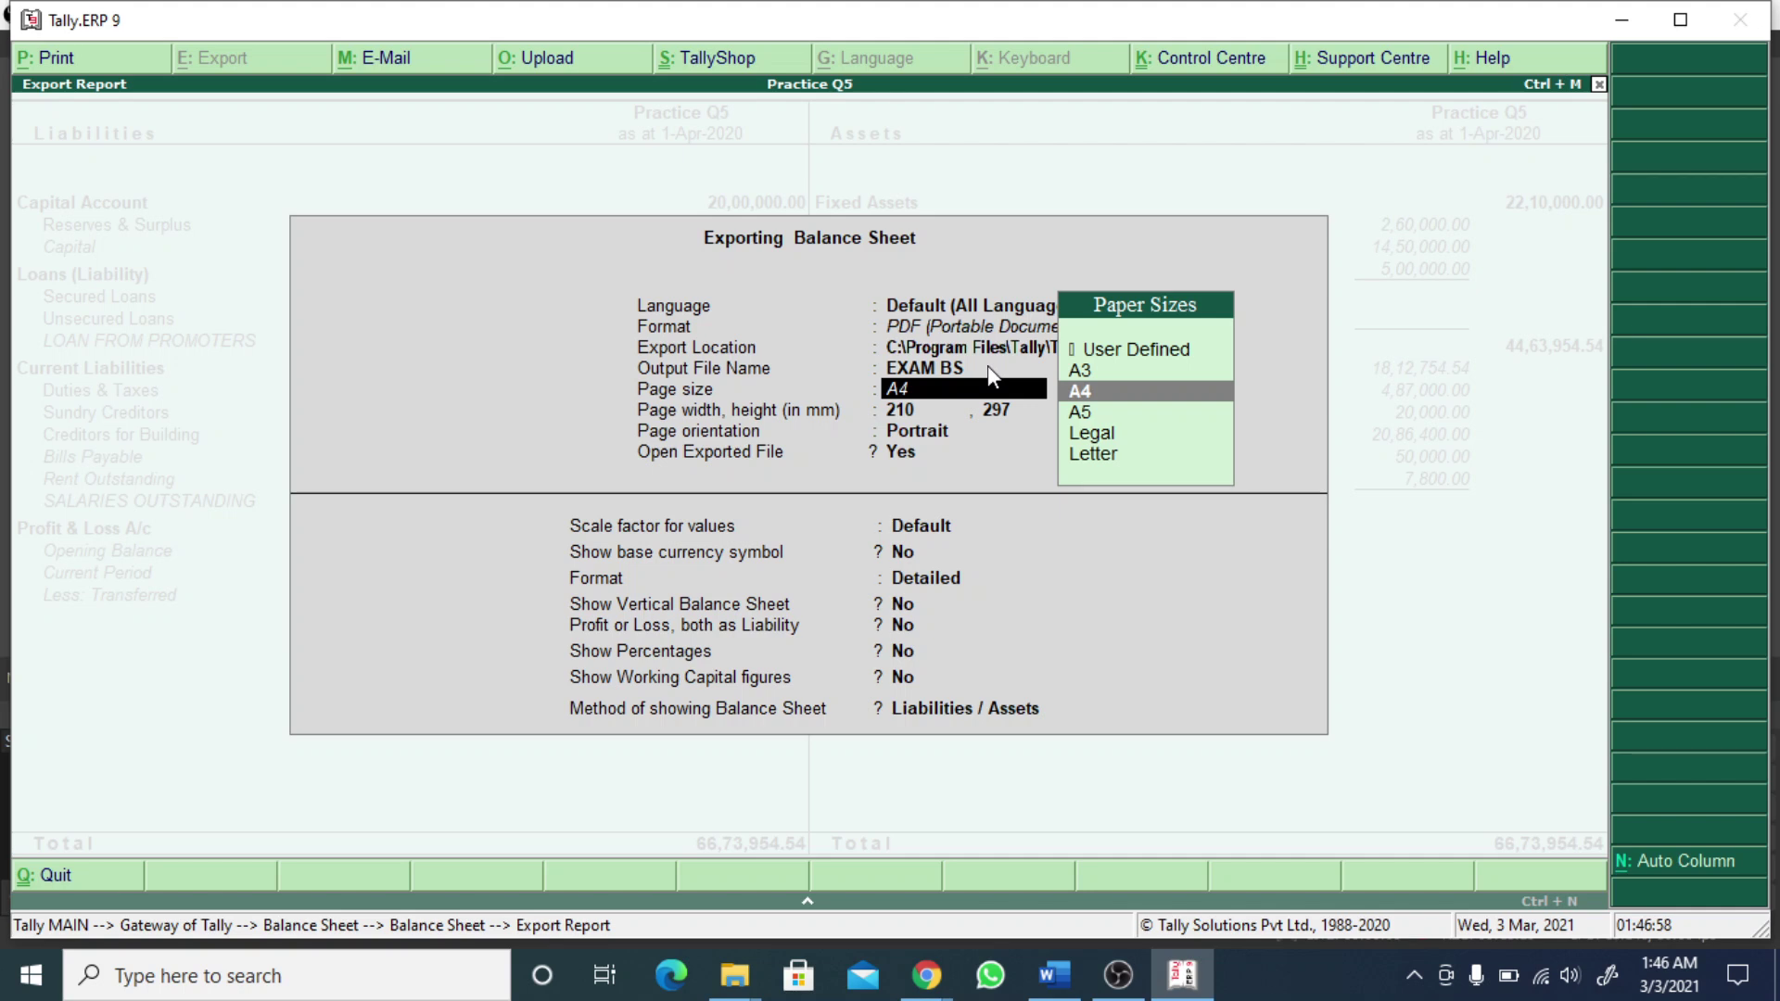
# - Keep the remaining export settings, including A4, Portrait and Detailed format, and export the balance sheet
pyautogui.press('Return')
pyautogui.press('Return')
pyautogui.press('Return')
pyautogui.press('Return')
pyautogui.press('Return')
pyautogui.press('Return')
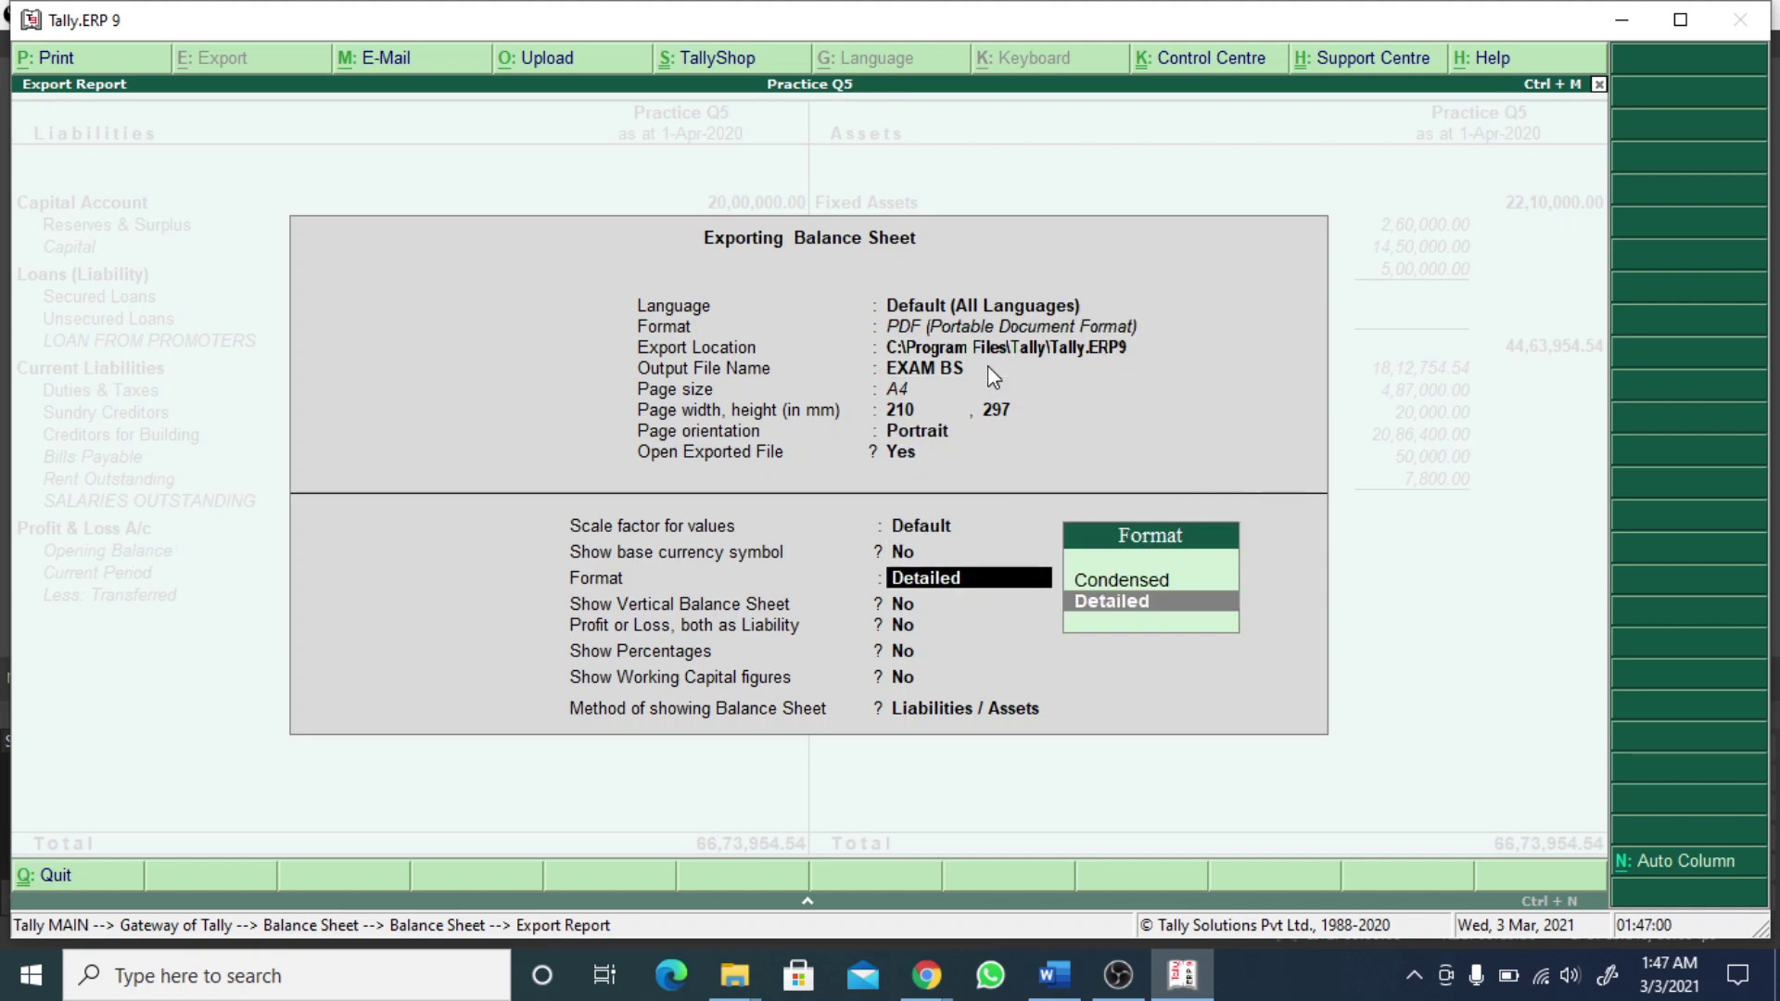
pyautogui.press('Return')
pyautogui.press('Return')
pyautogui.press('Return')
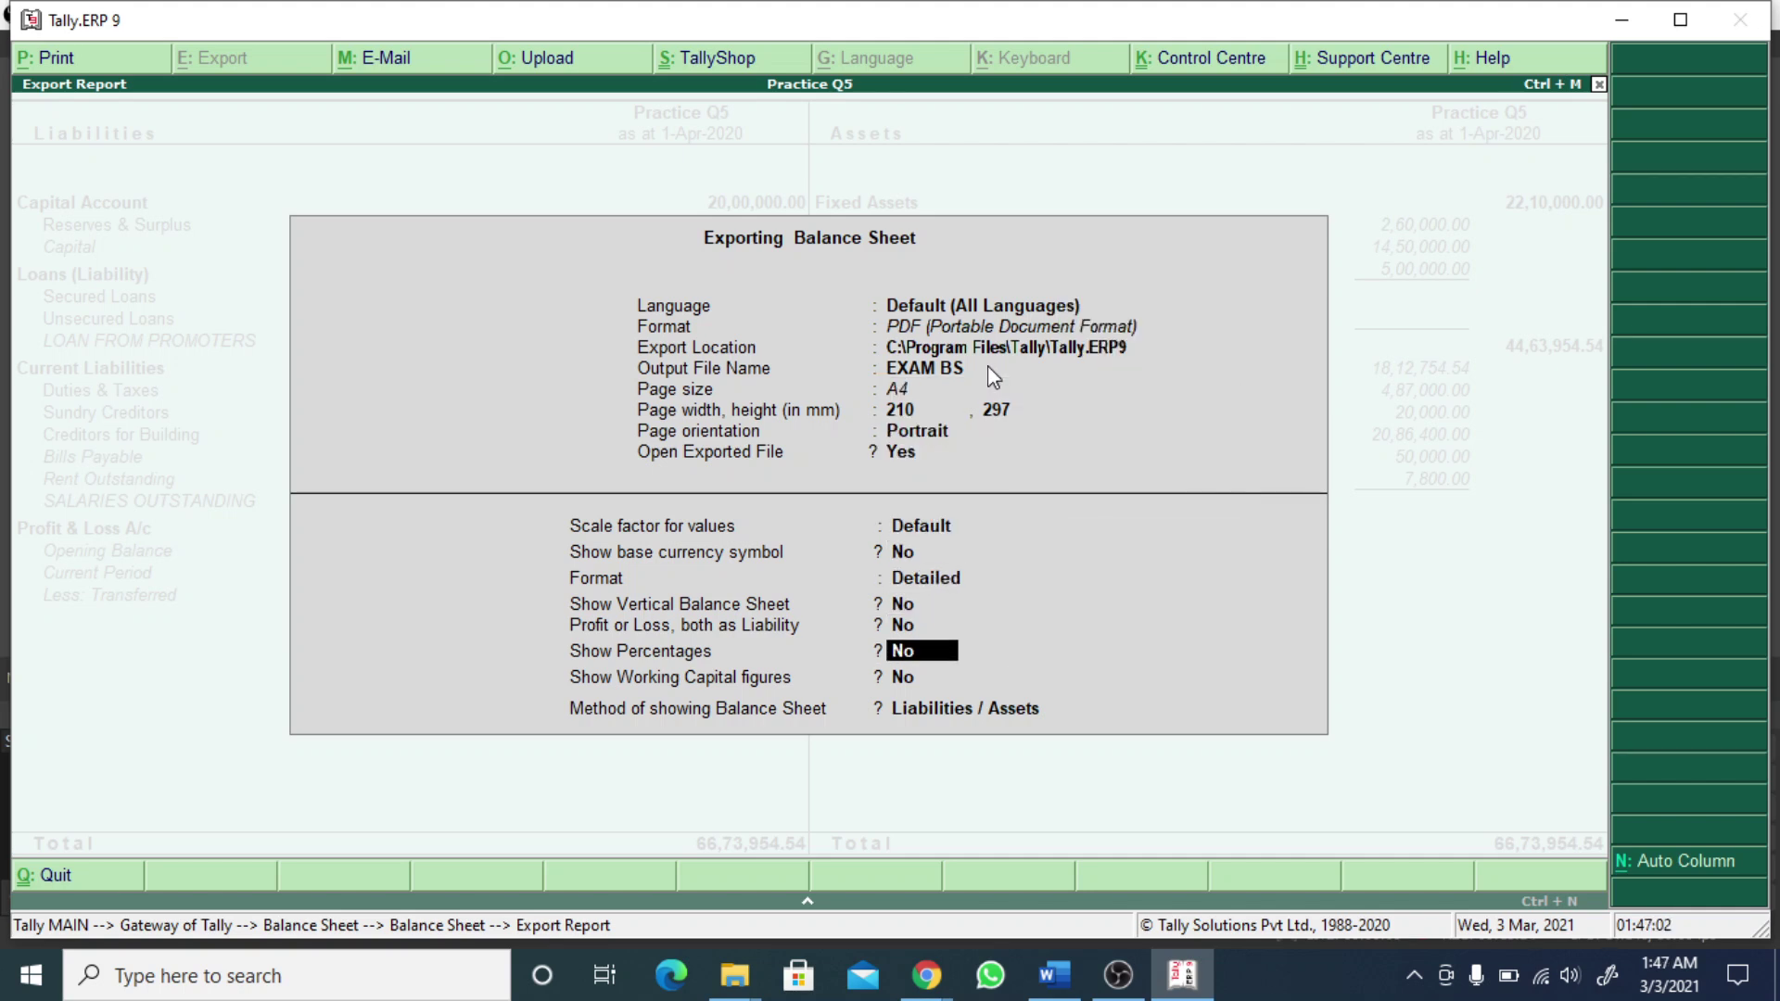
pyautogui.press('Return')
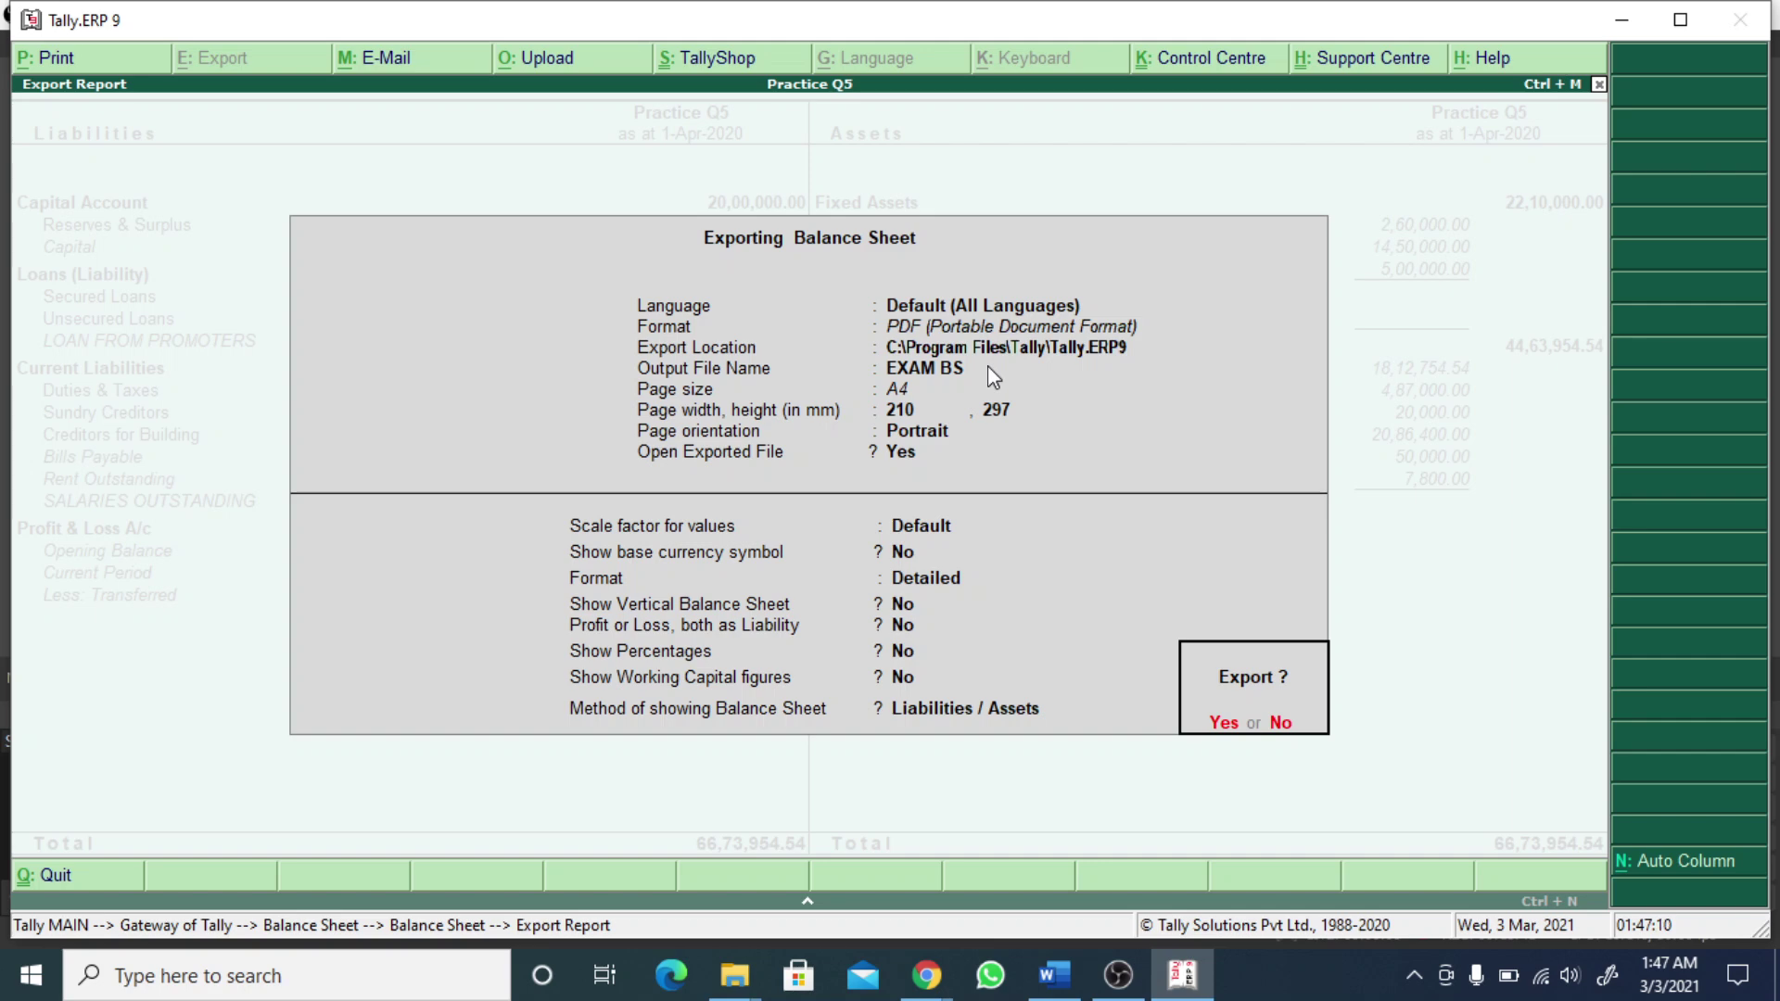
pyautogui.press('Return')
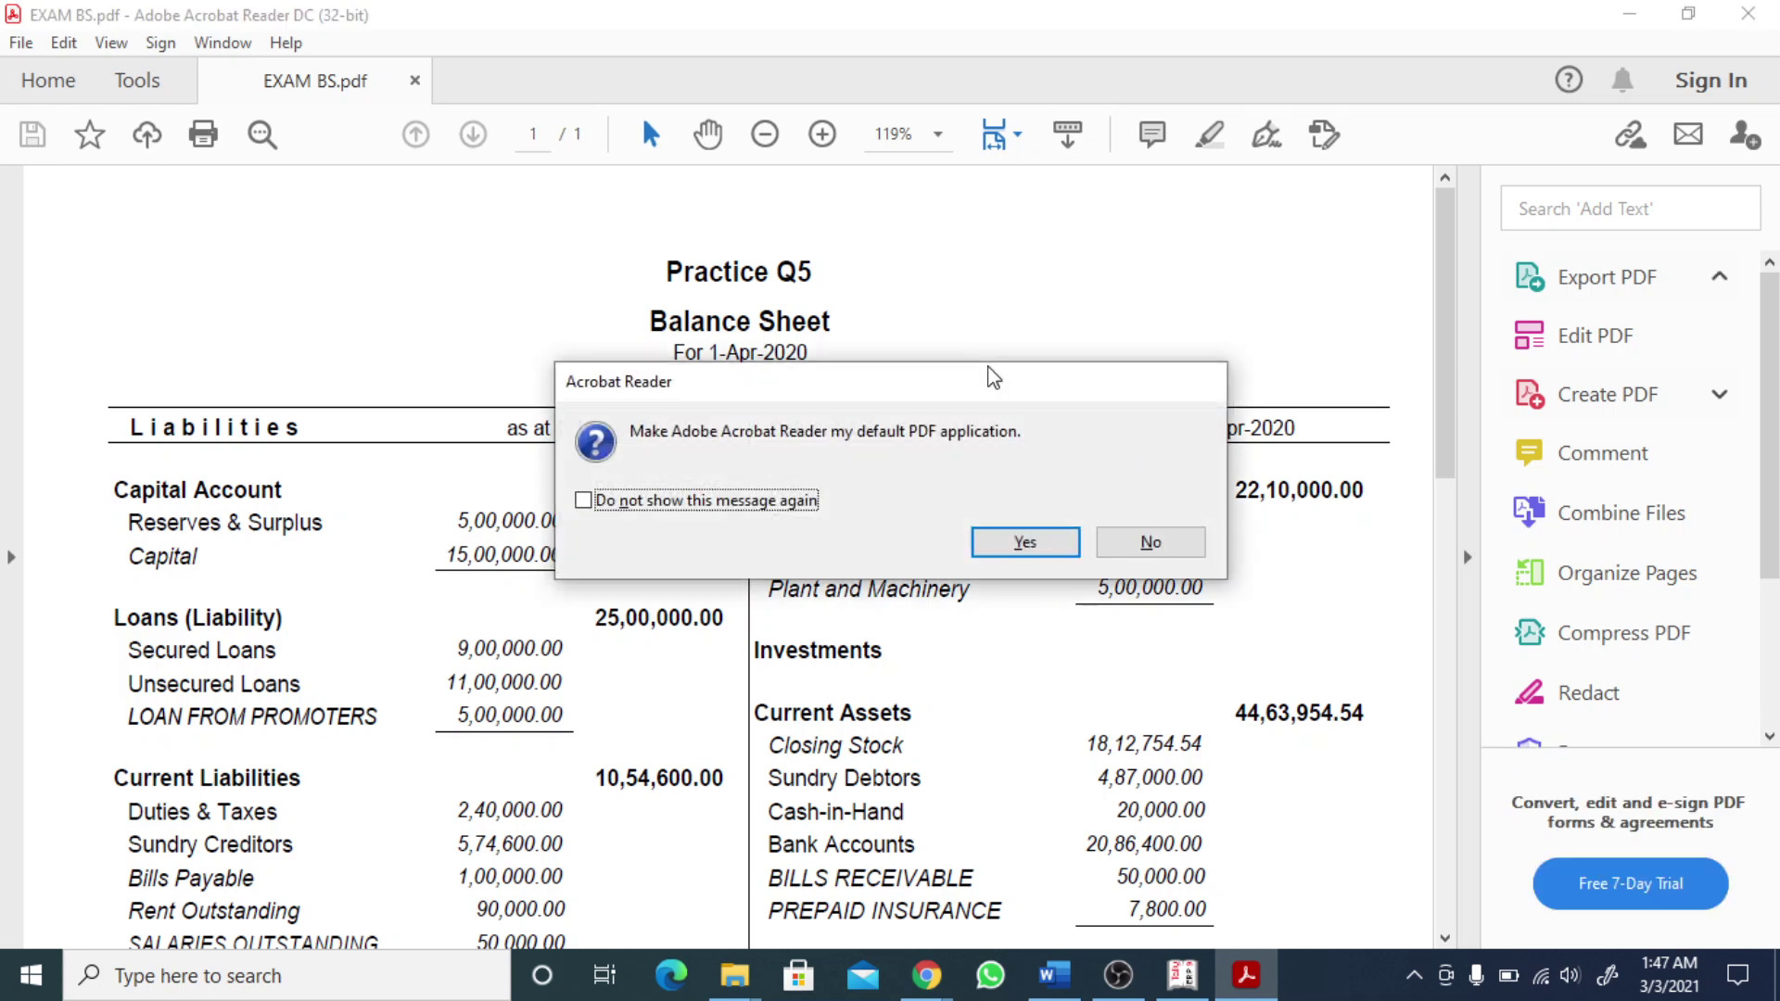
# - Decline making Acrobat Reader the default PDF application, view the exported EXAM BS.pdf and close it
pyautogui.click(1146, 543)
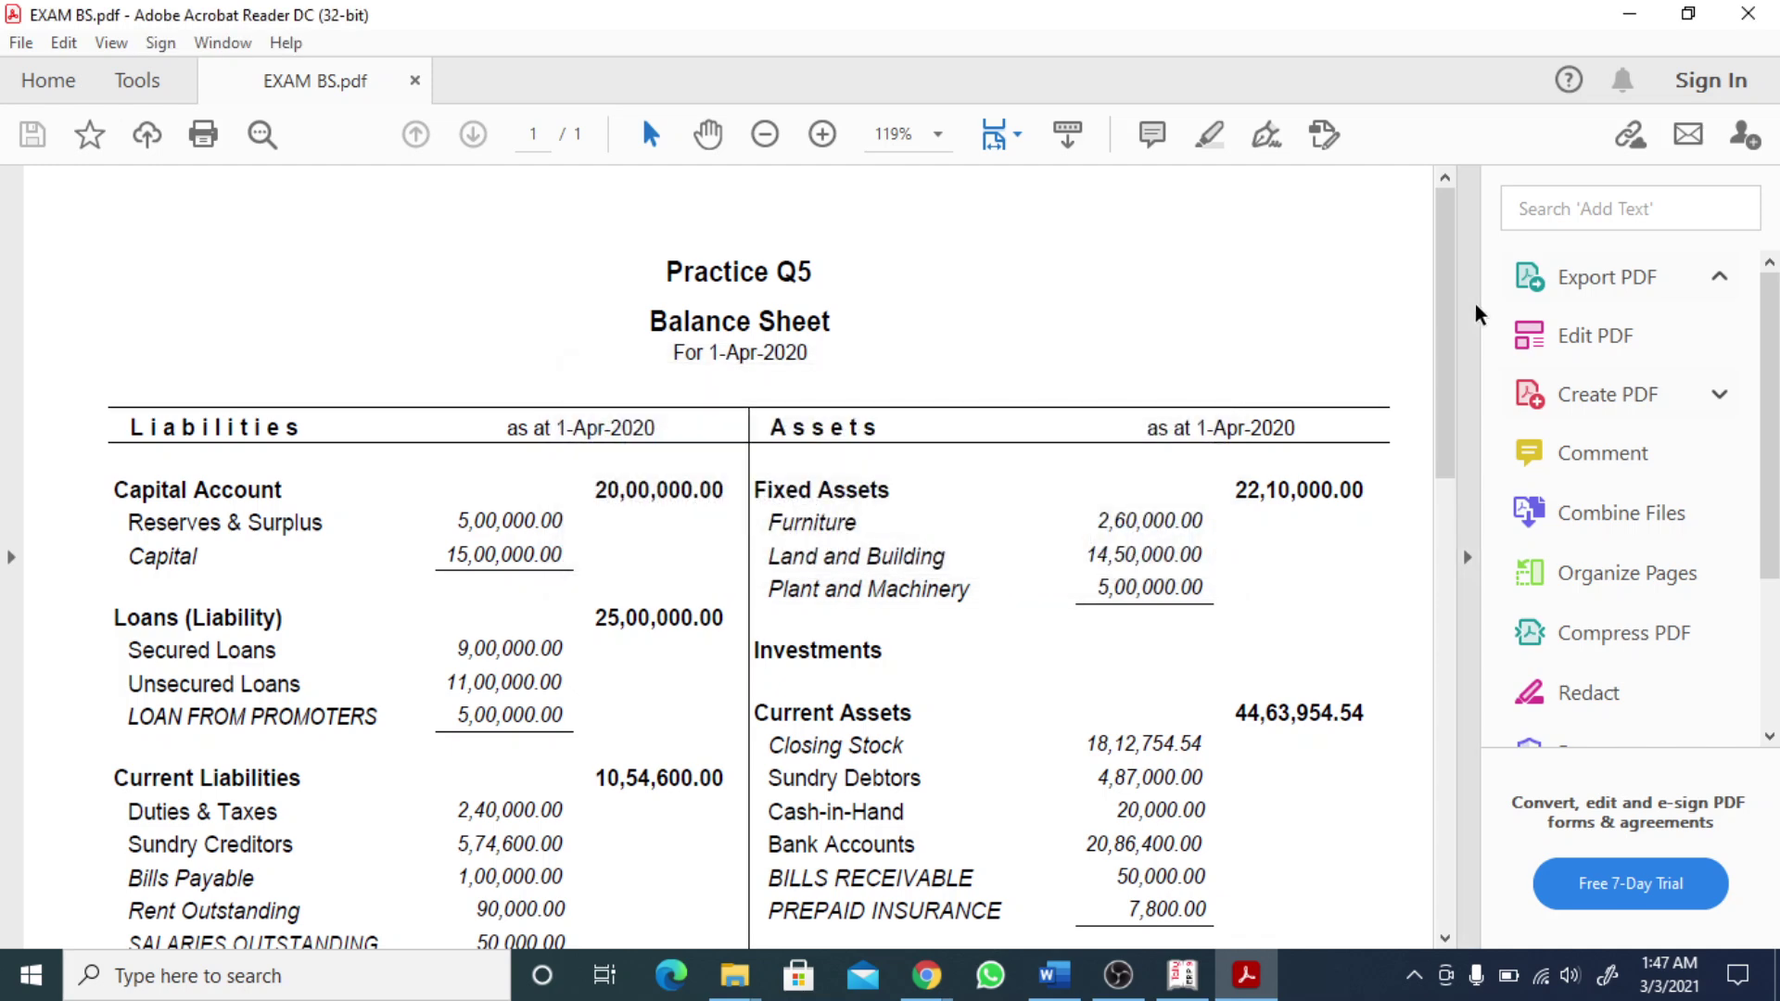
pyautogui.moveTo(1452, 337); pyautogui.dragTo(1383, 251)
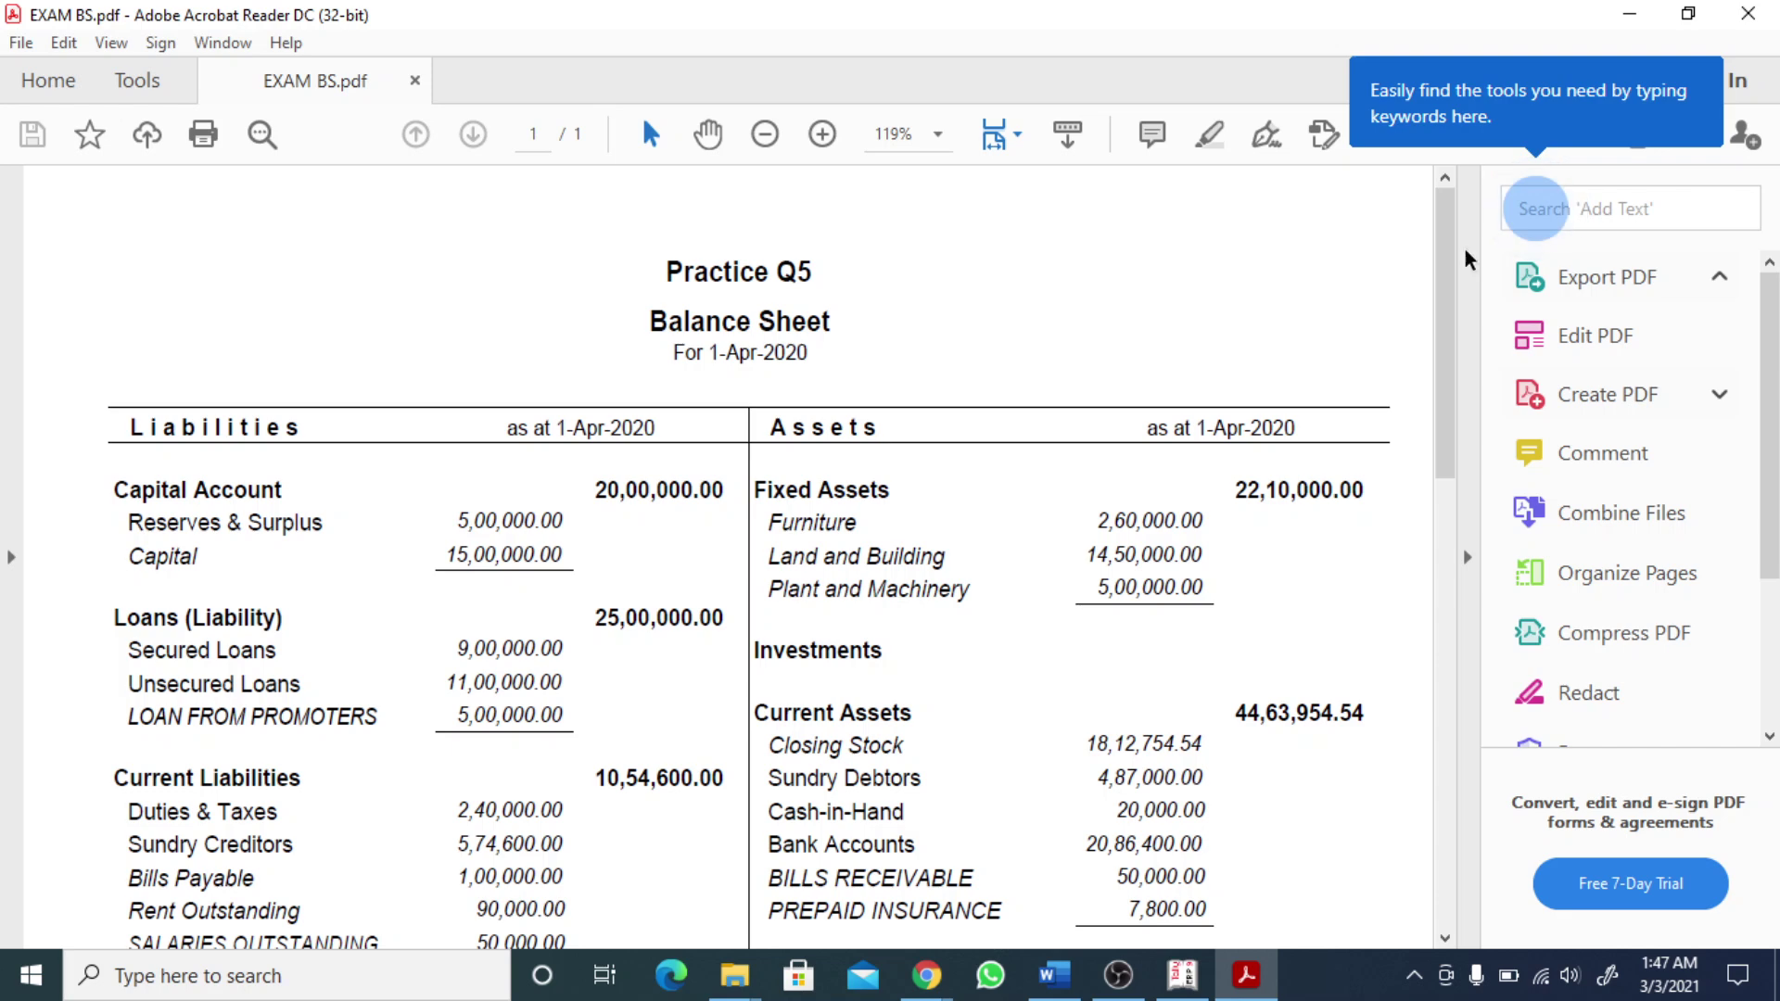
pyautogui.click(1769, 13)
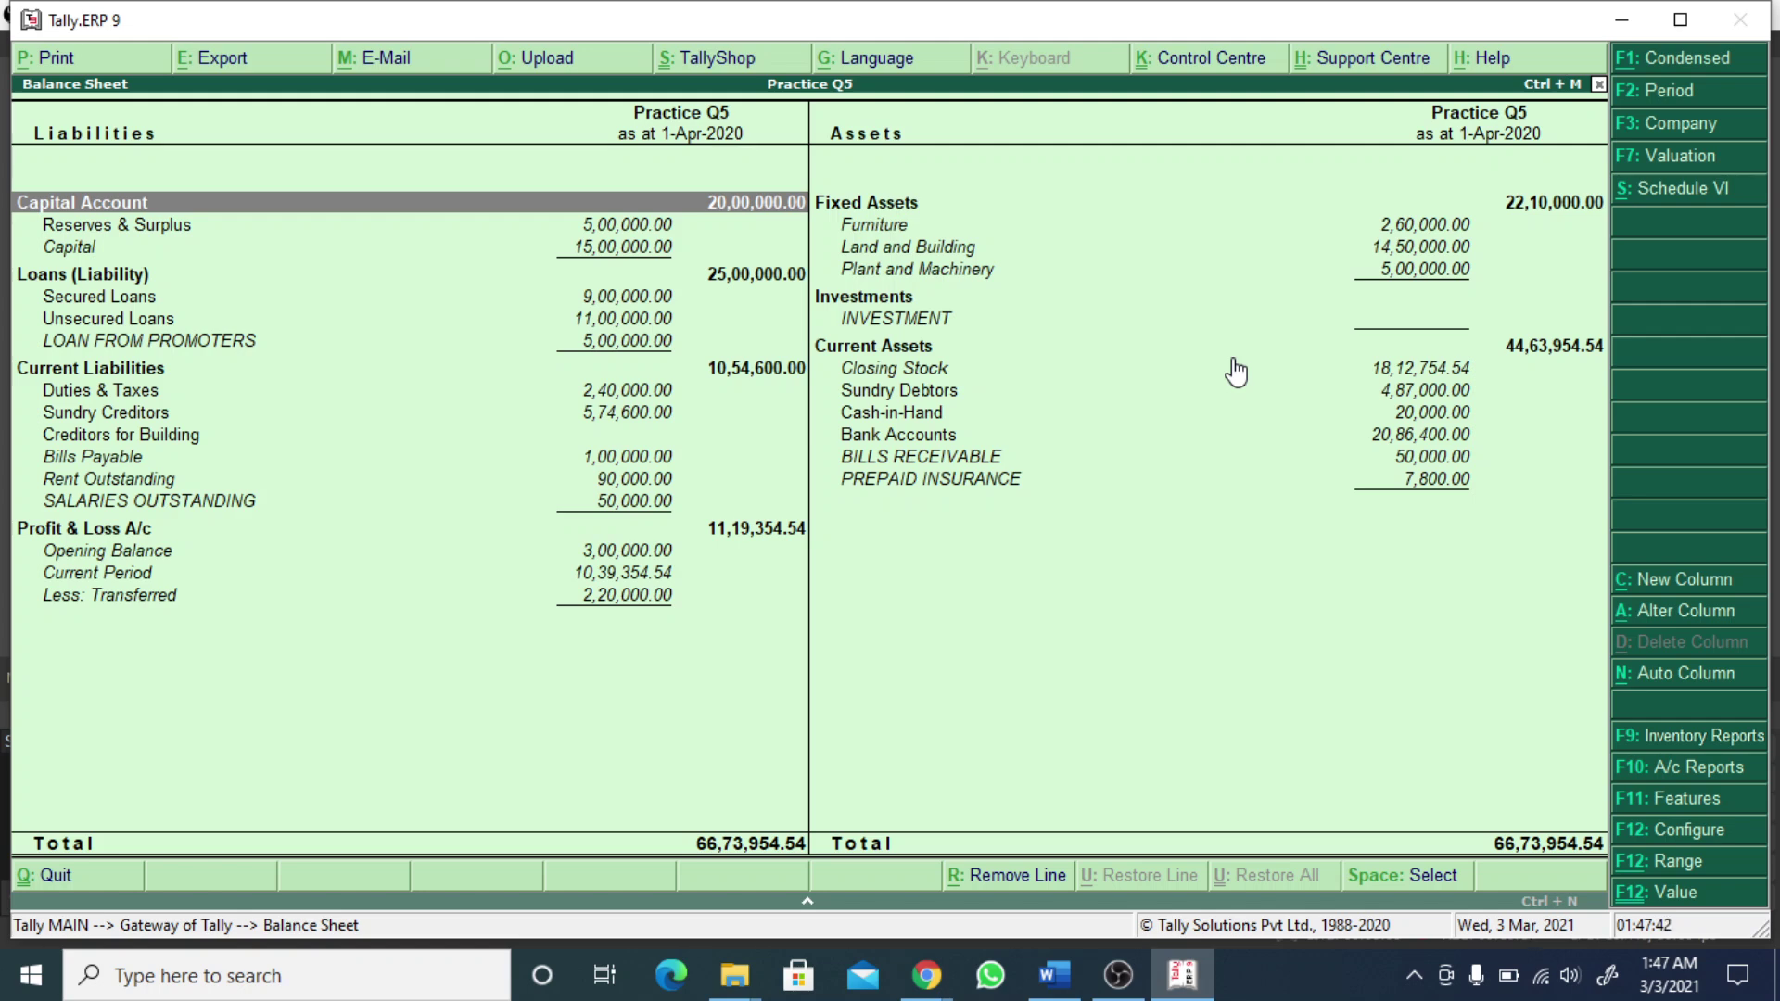
# - Locate the EXAM BS file in C:\Program Files\Tally\Tally.ERP9 using File Explorer, then minimize the window
pyautogui.press('super+e')
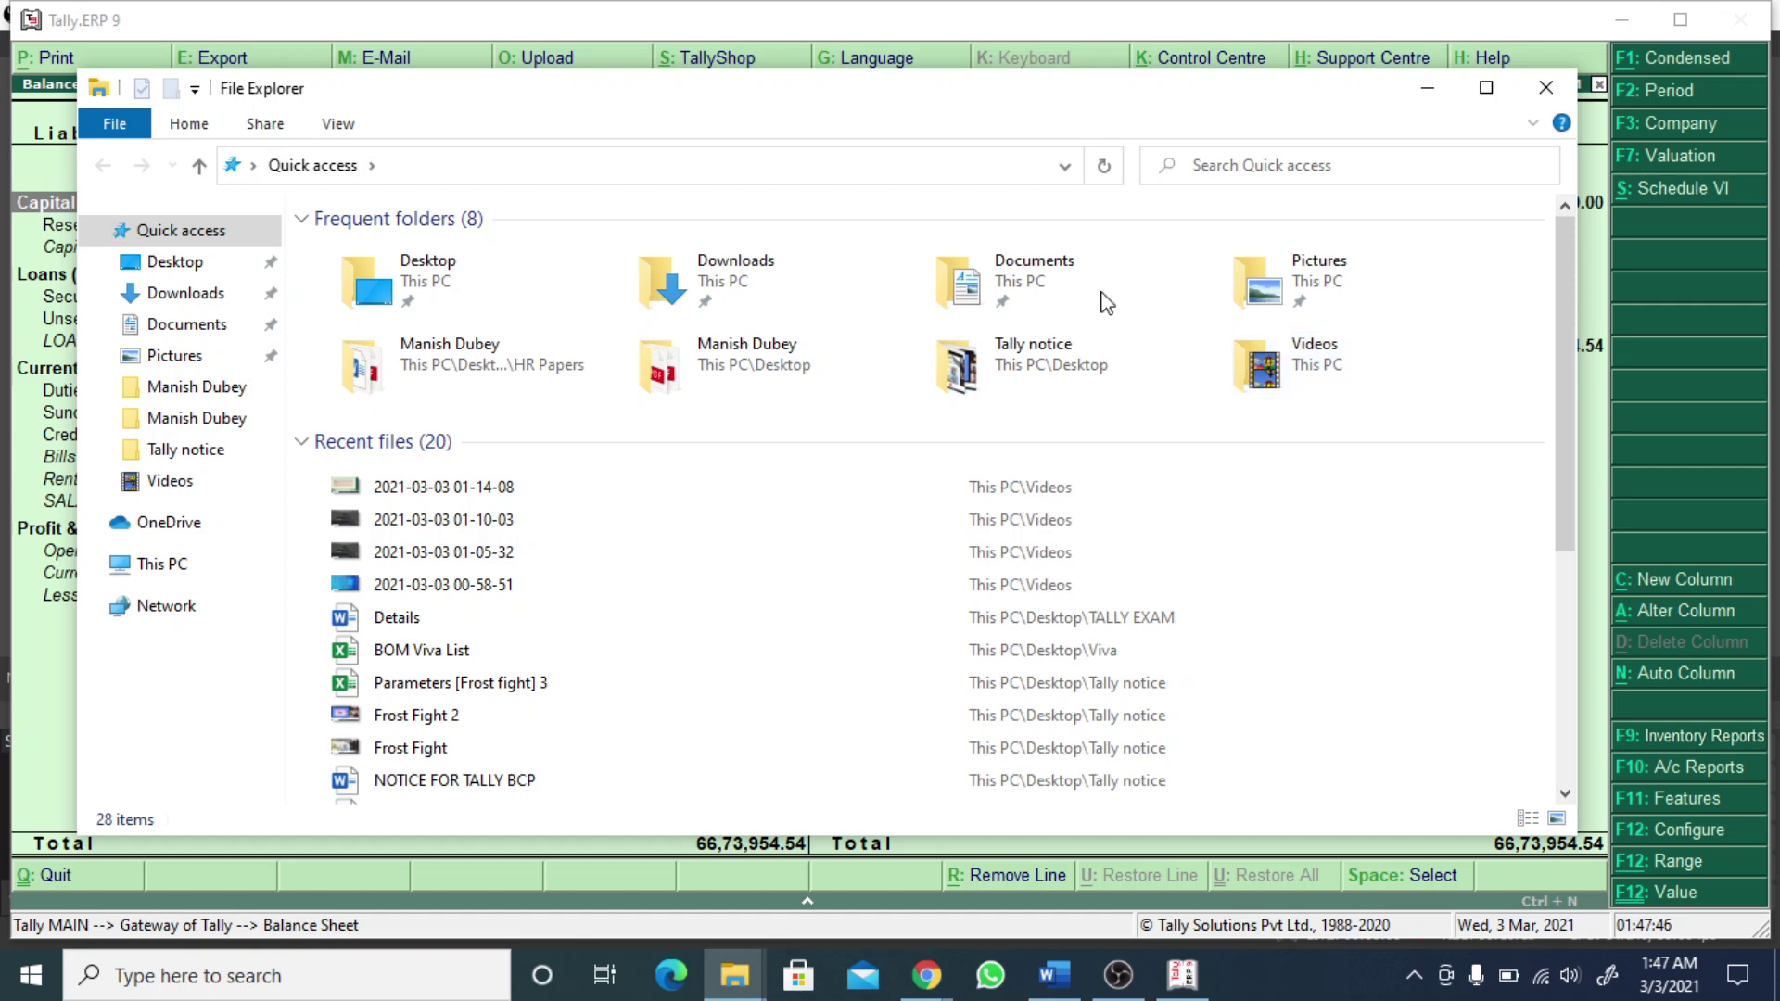
pyautogui.click(171, 580)
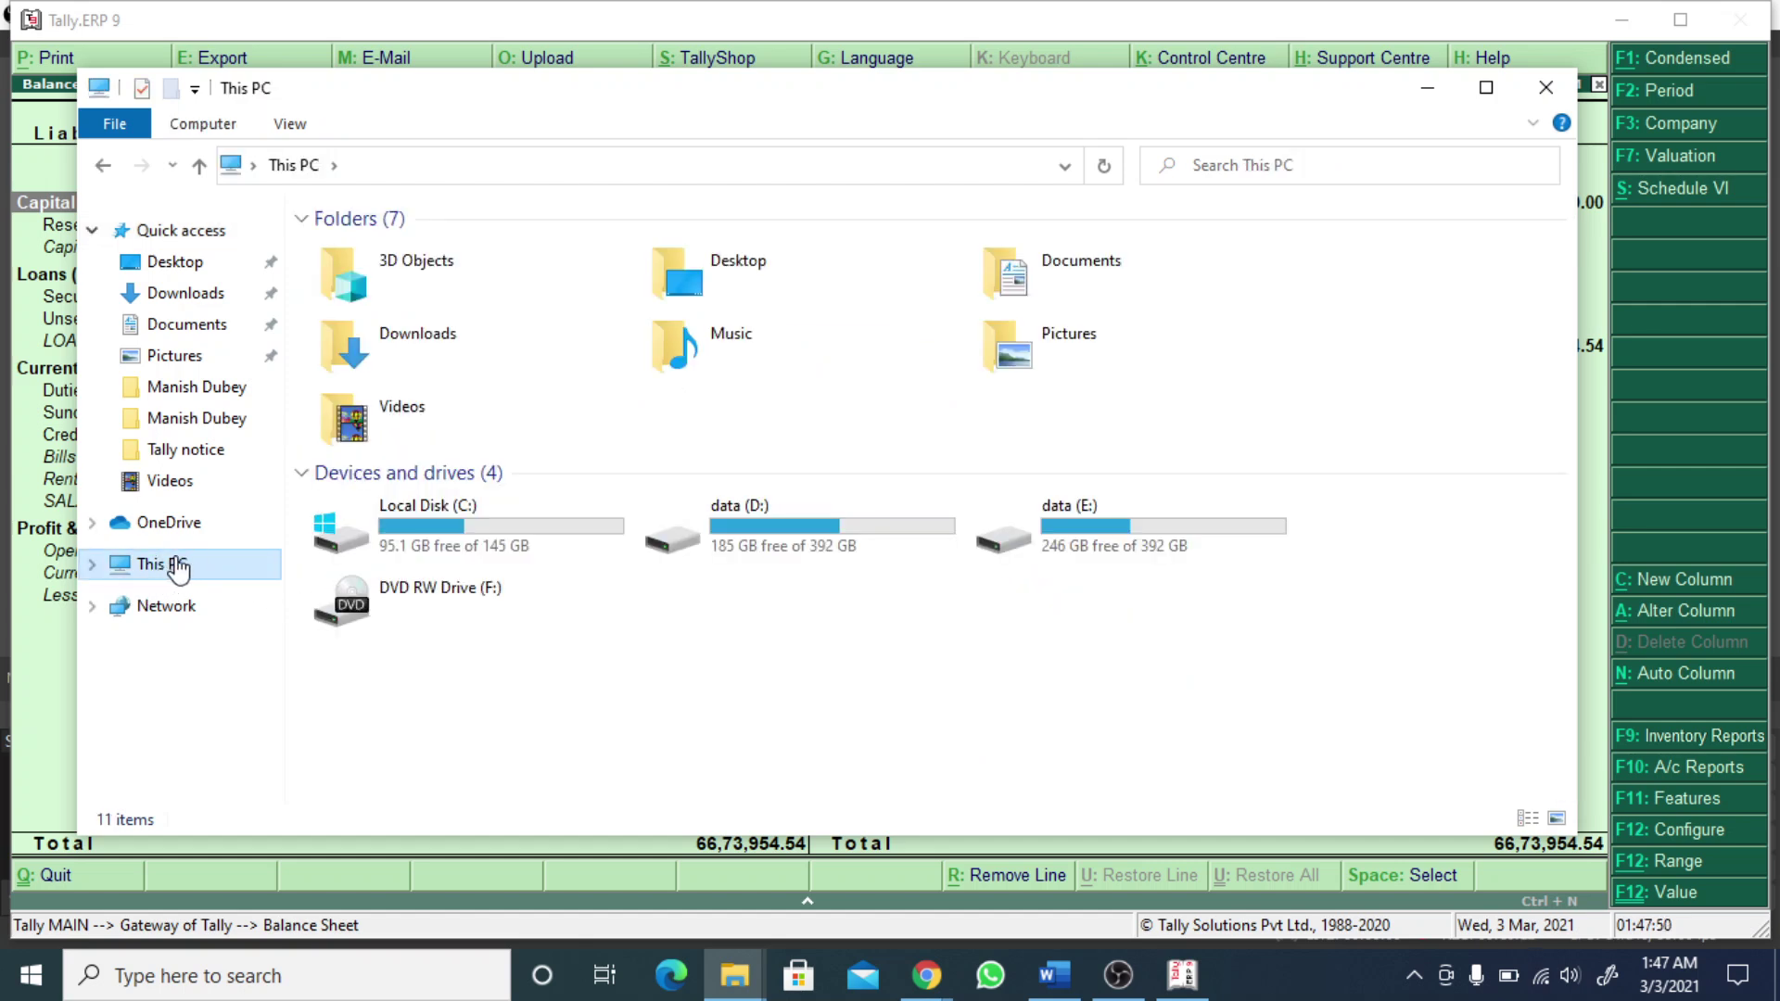
pyautogui.click(477, 531)
pyautogui.doubleClick(478, 531)
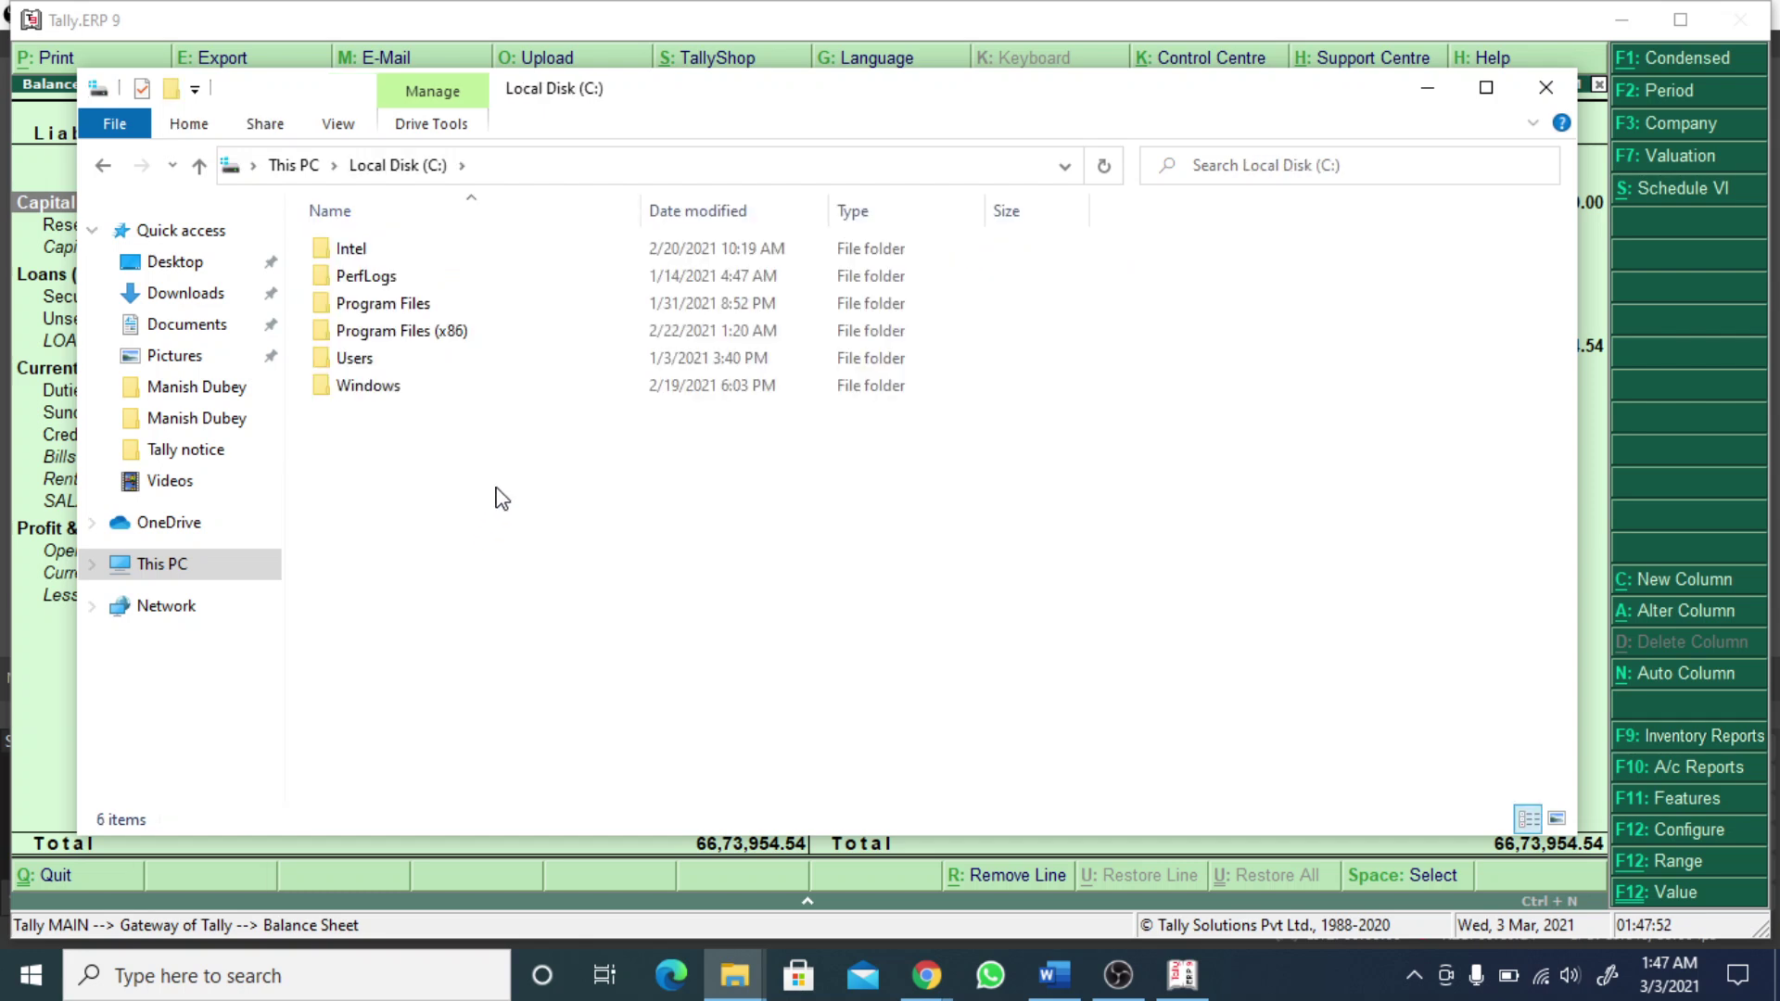
pyautogui.doubleClick(411, 307)
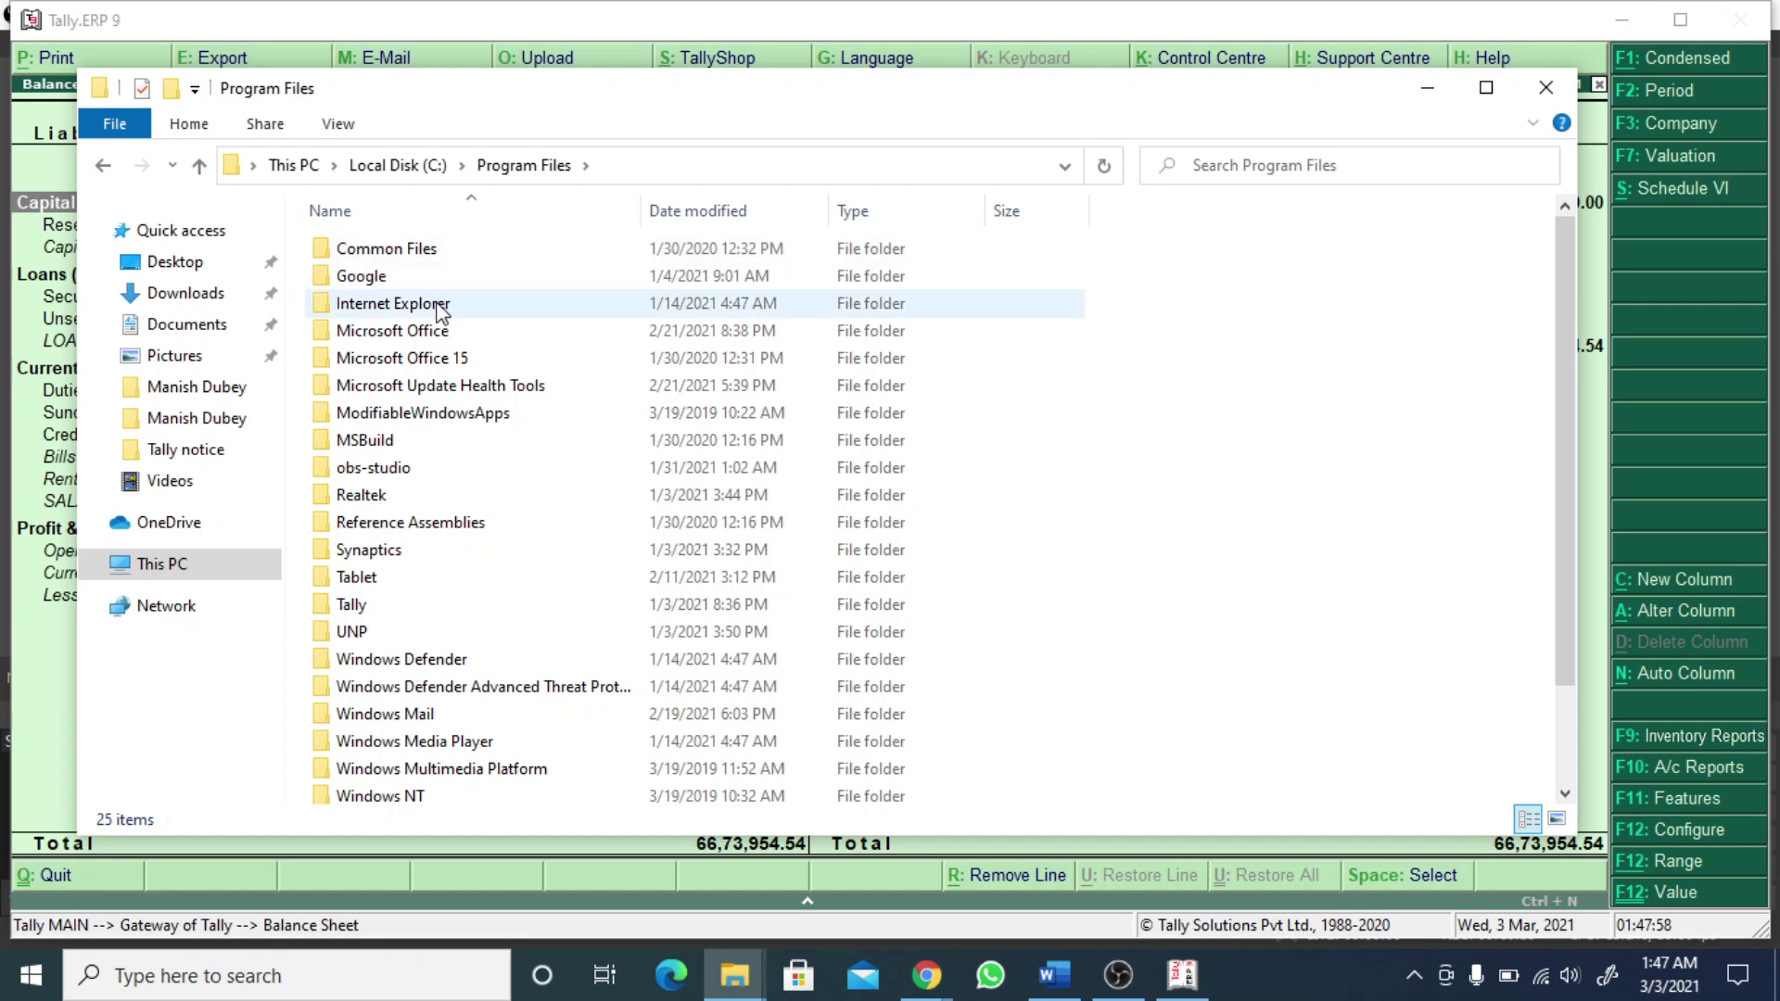
pyautogui.doubleClick(397, 612)
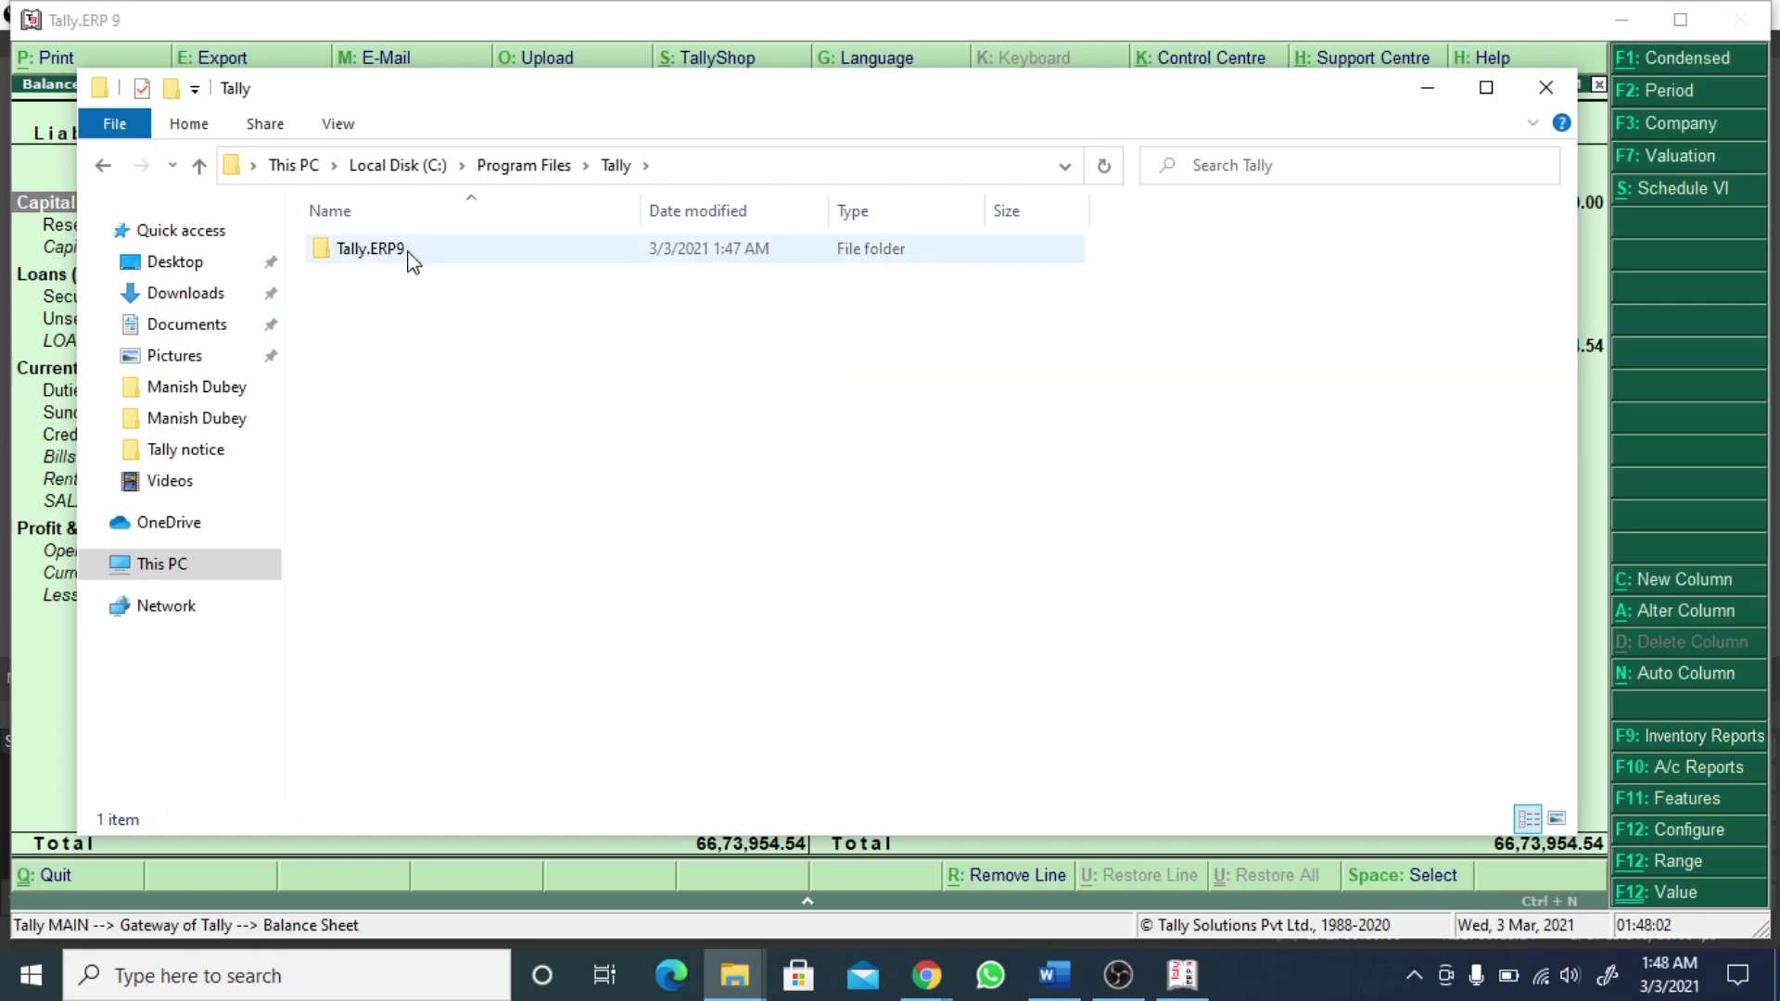
pyautogui.doubleClick(412, 262)
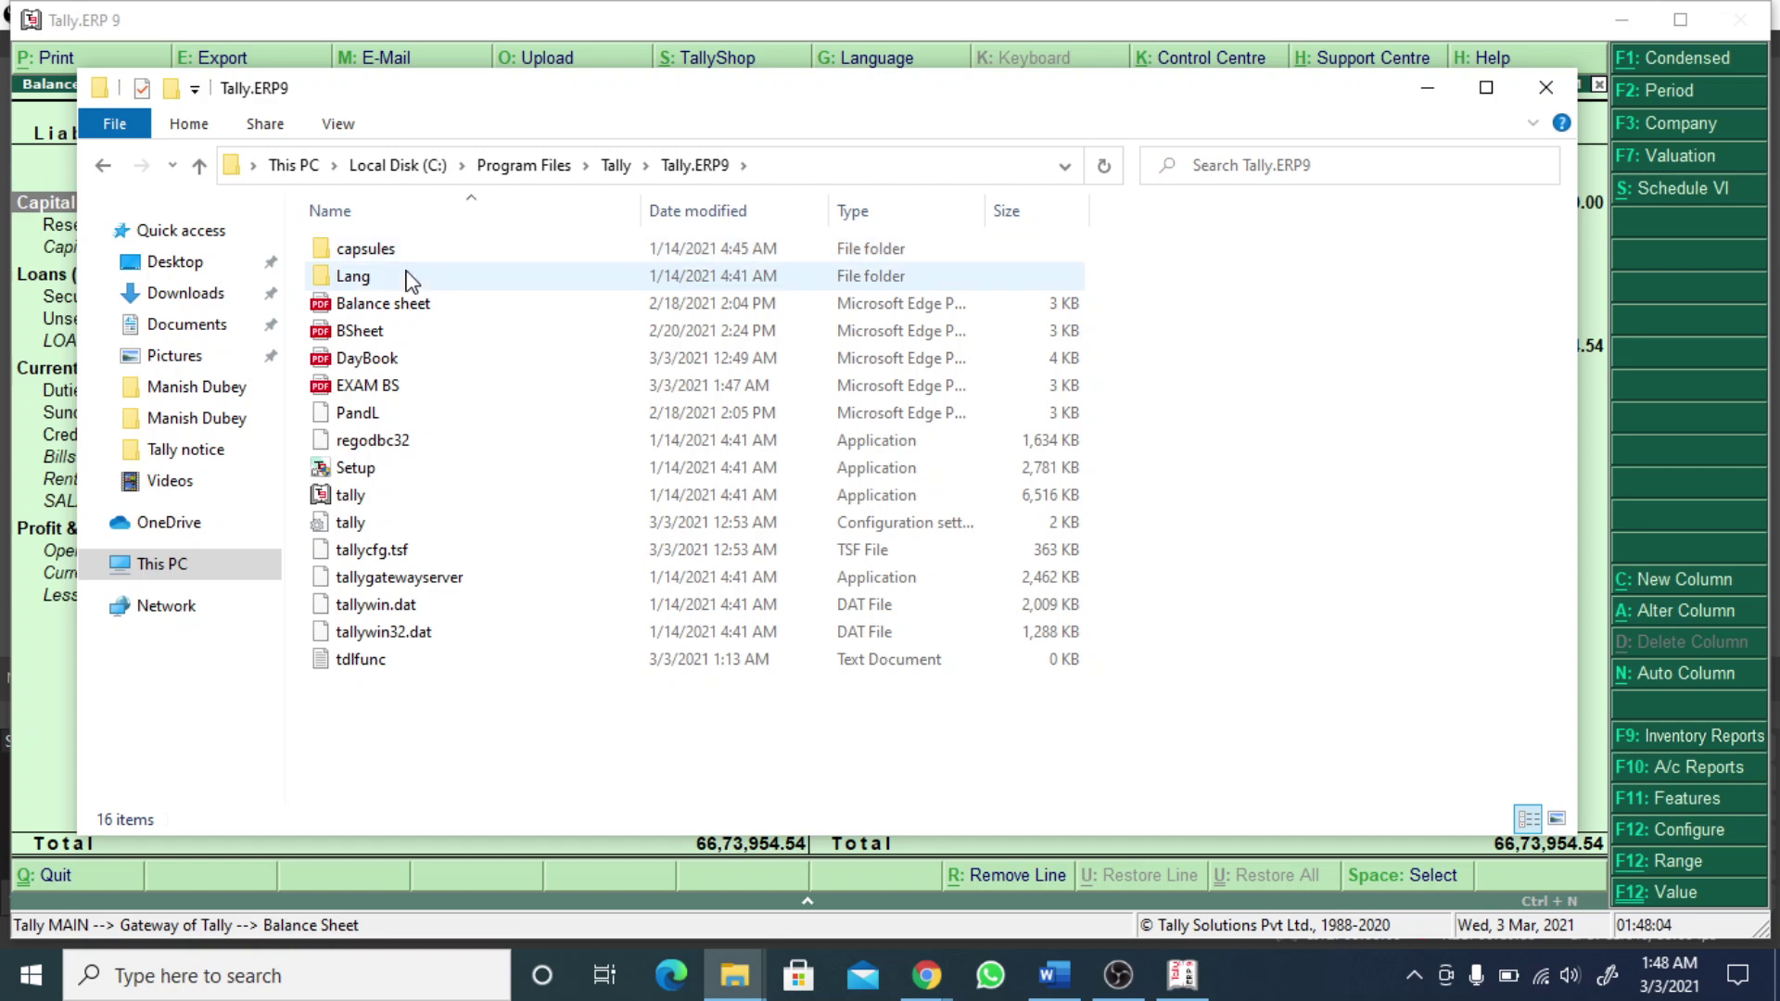
pyautogui.click(396, 391)
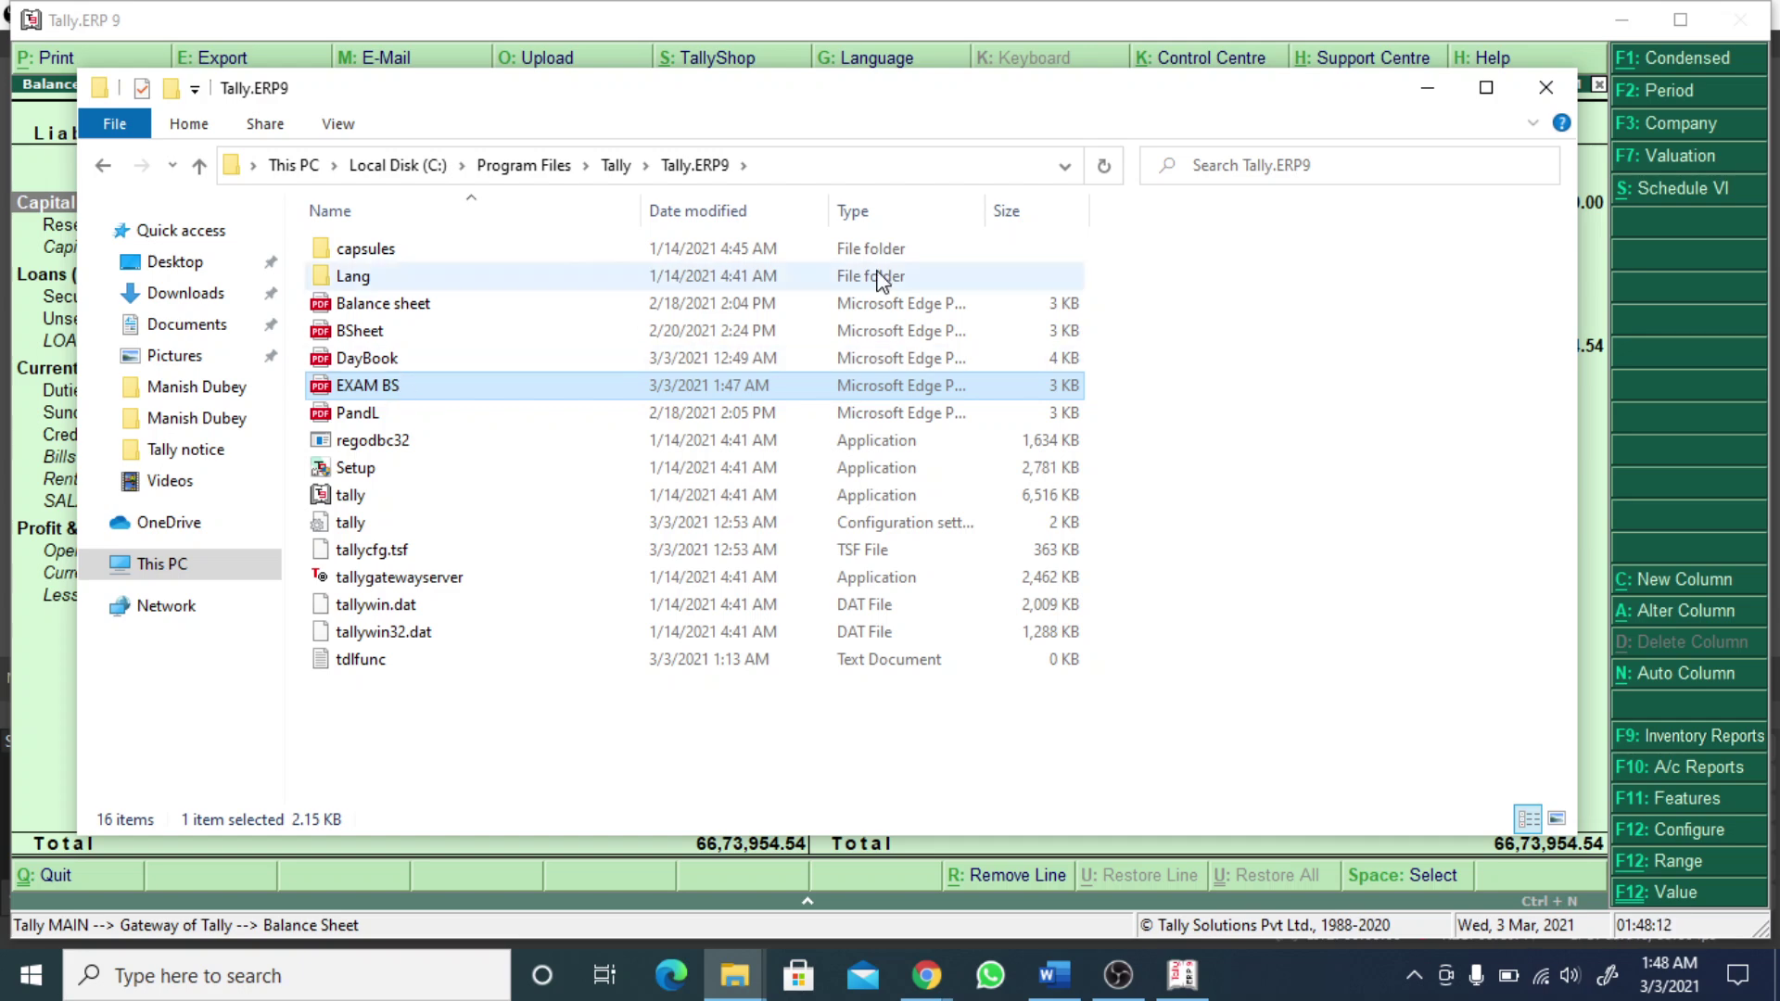
pyautogui.click(1428, 89)
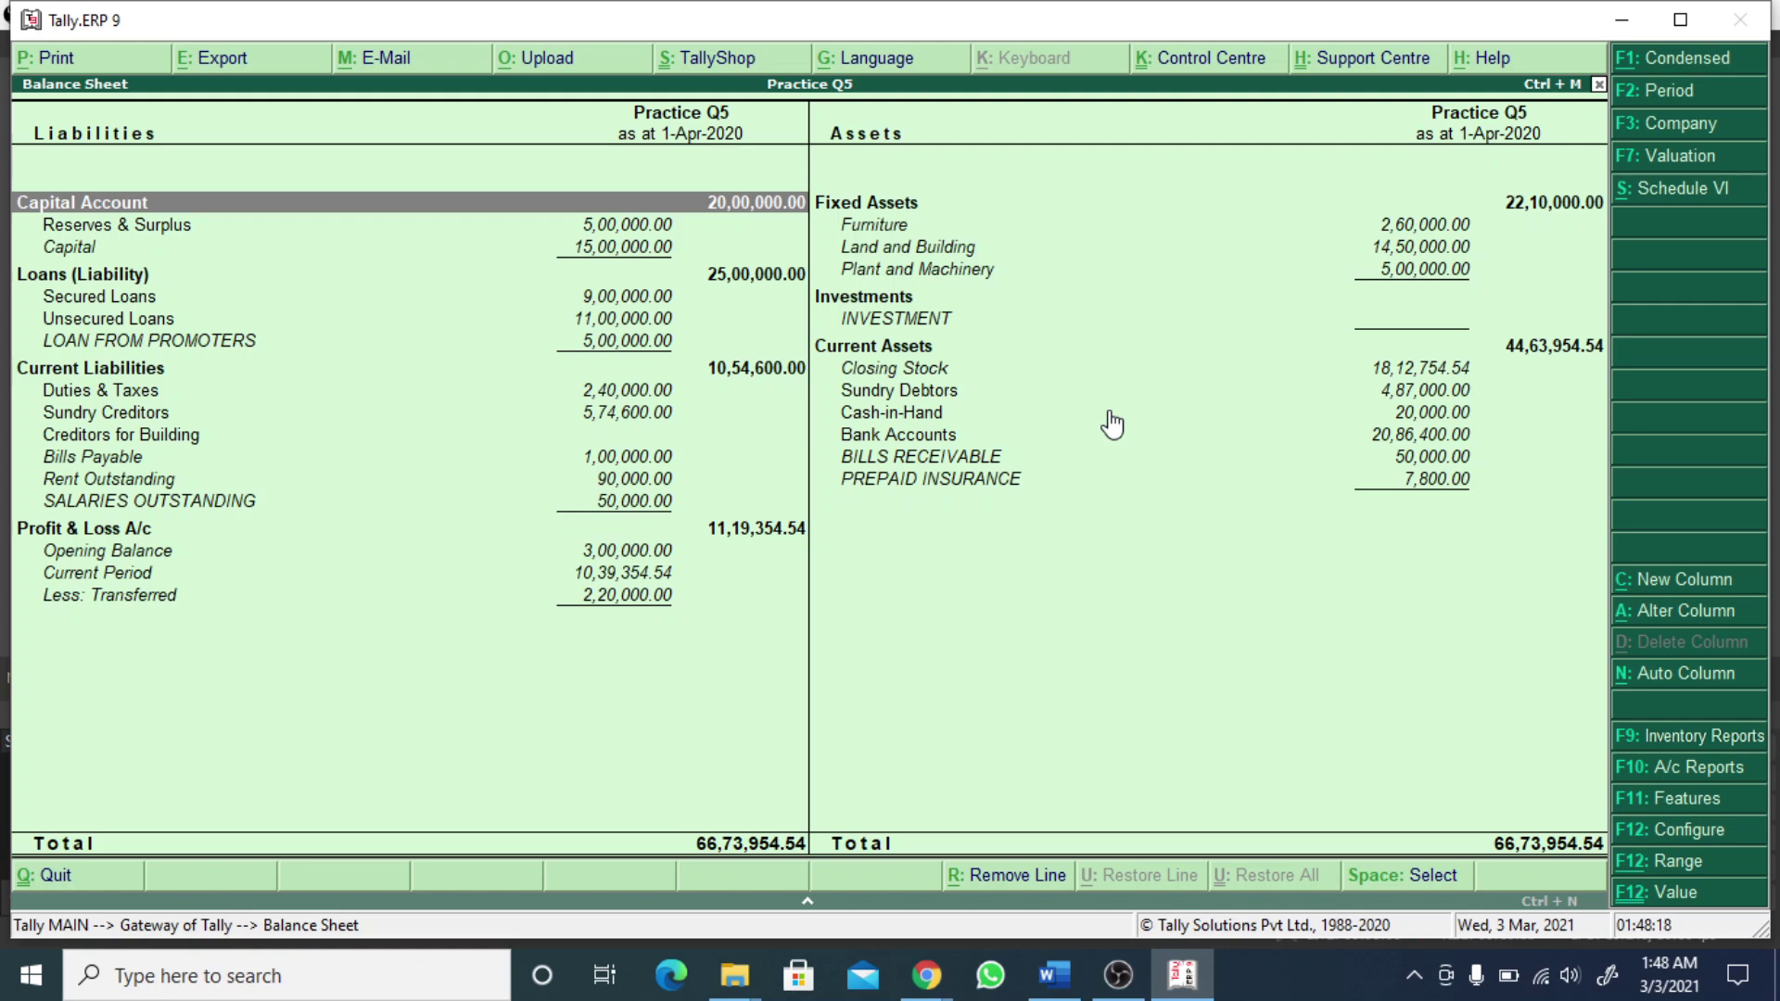
# - Leave the balance sheet and open the Profit & Loss A/c report in detailed view
pyautogui.press('Escape')
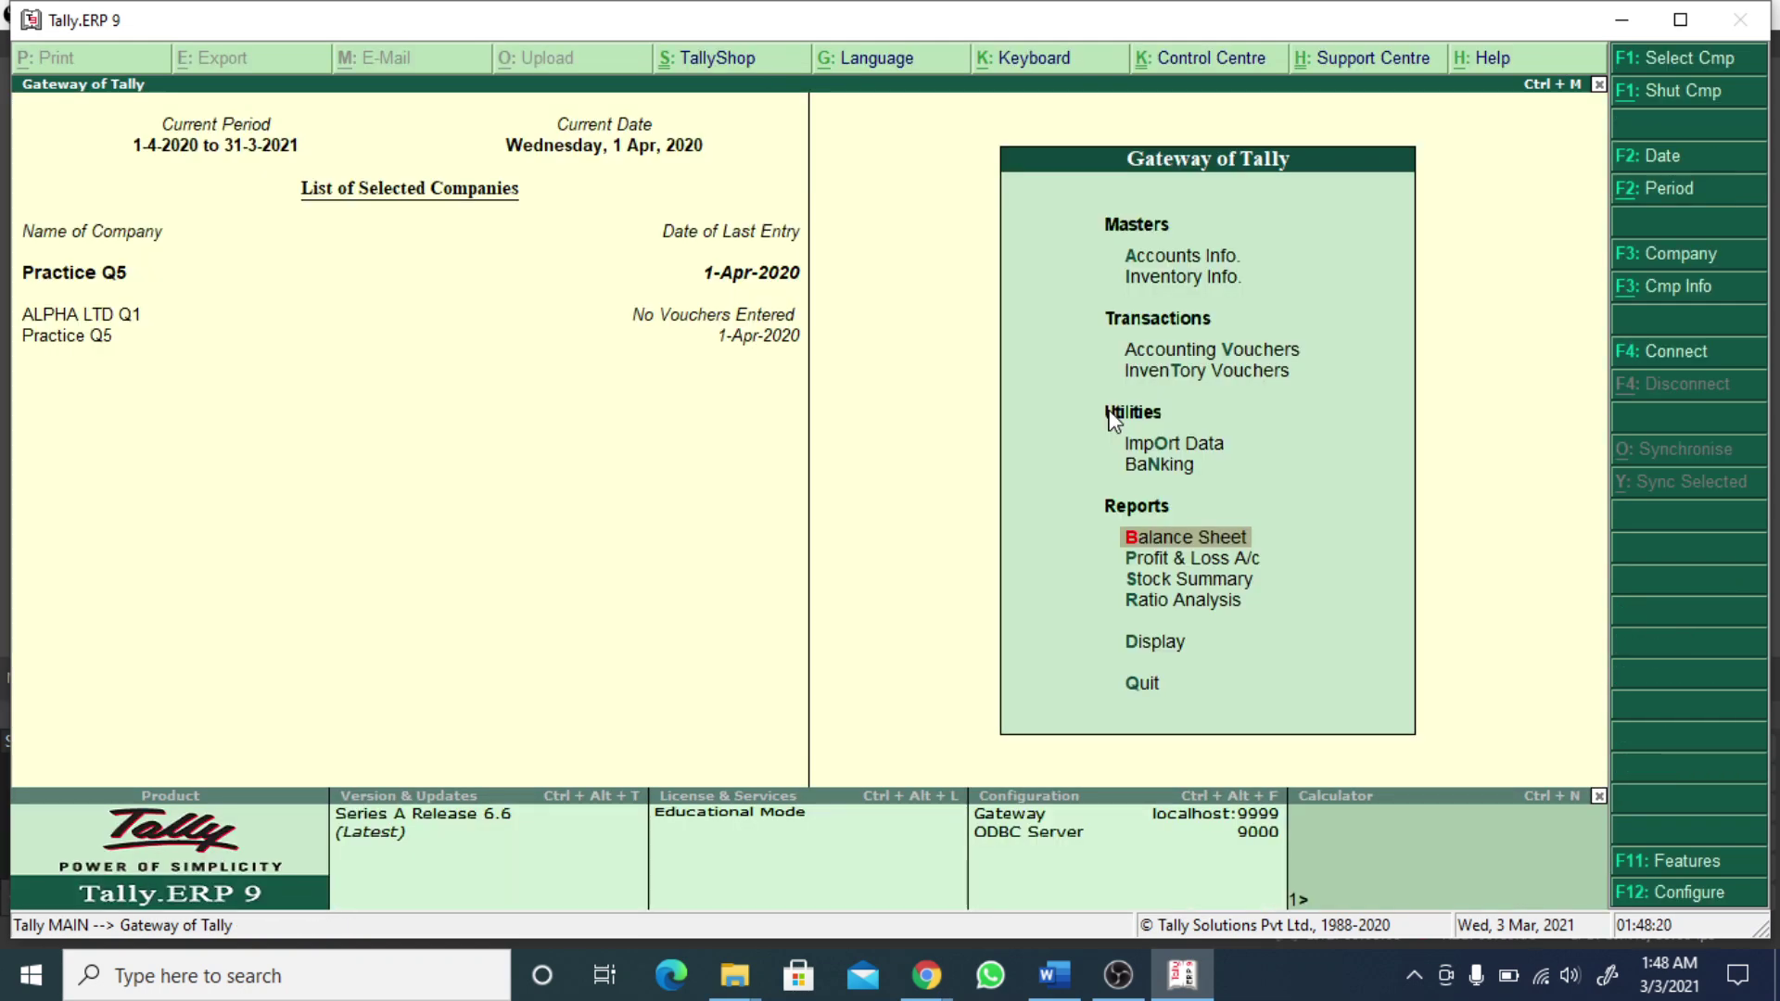
pyautogui.press('Down')
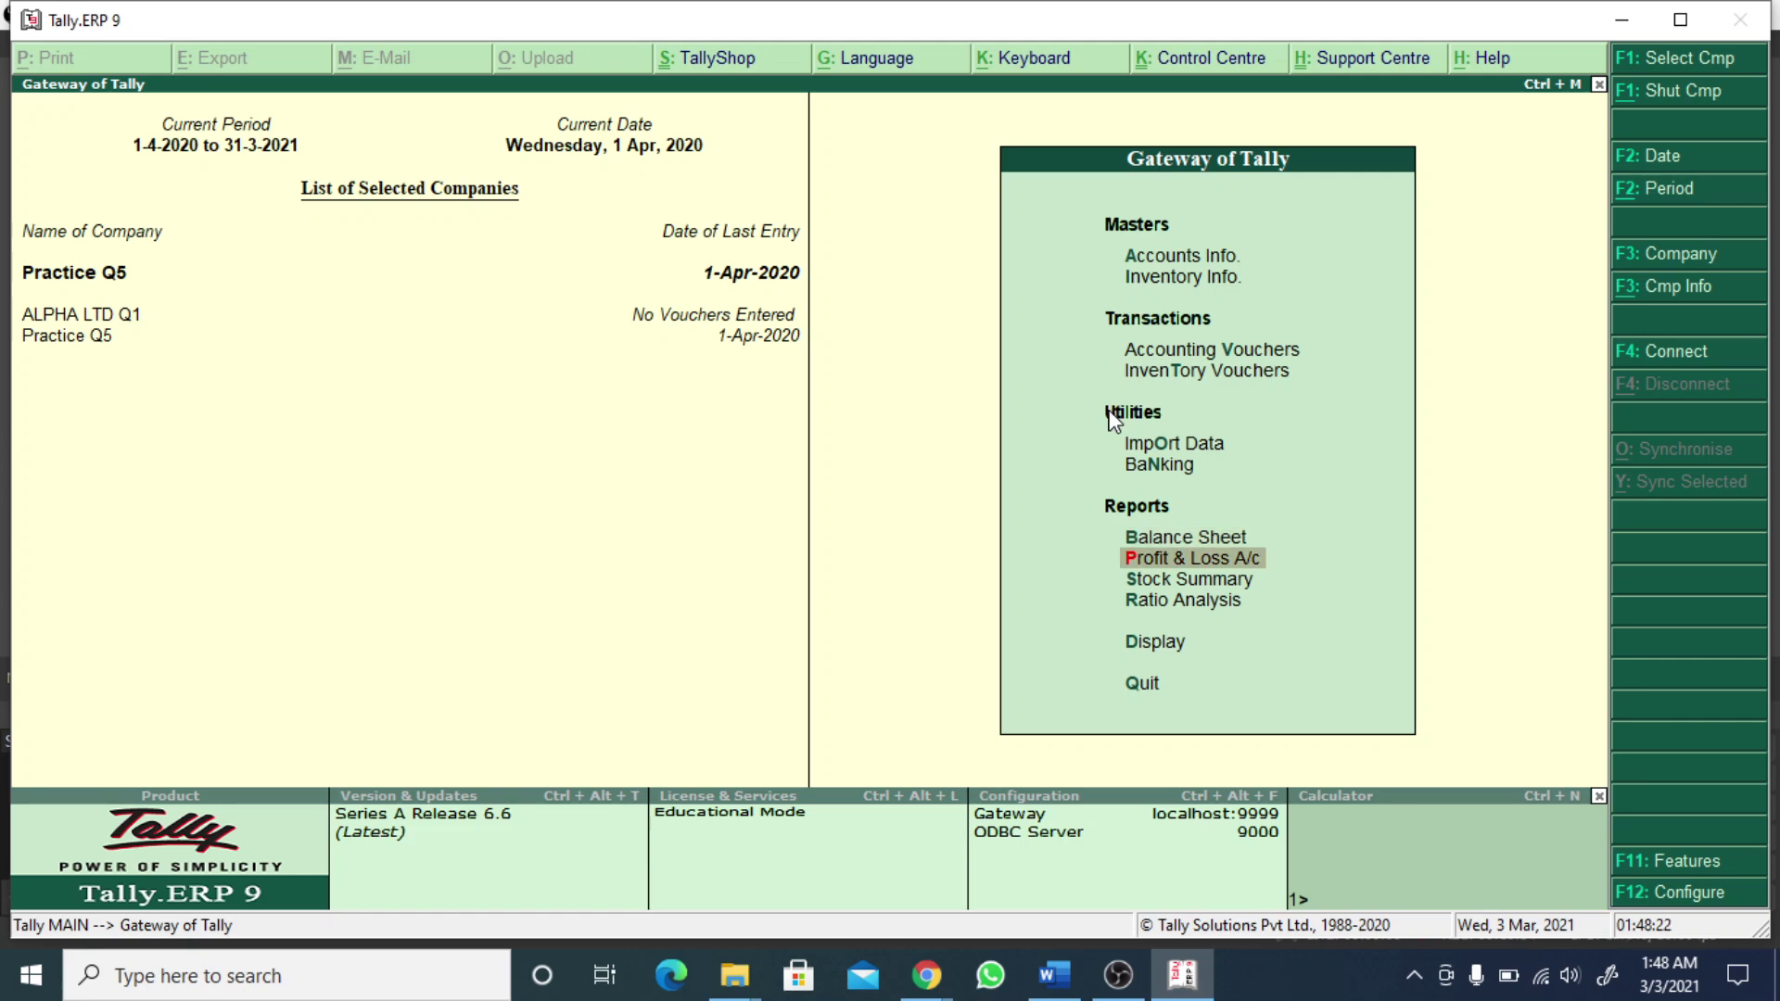
pyautogui.press('Return')
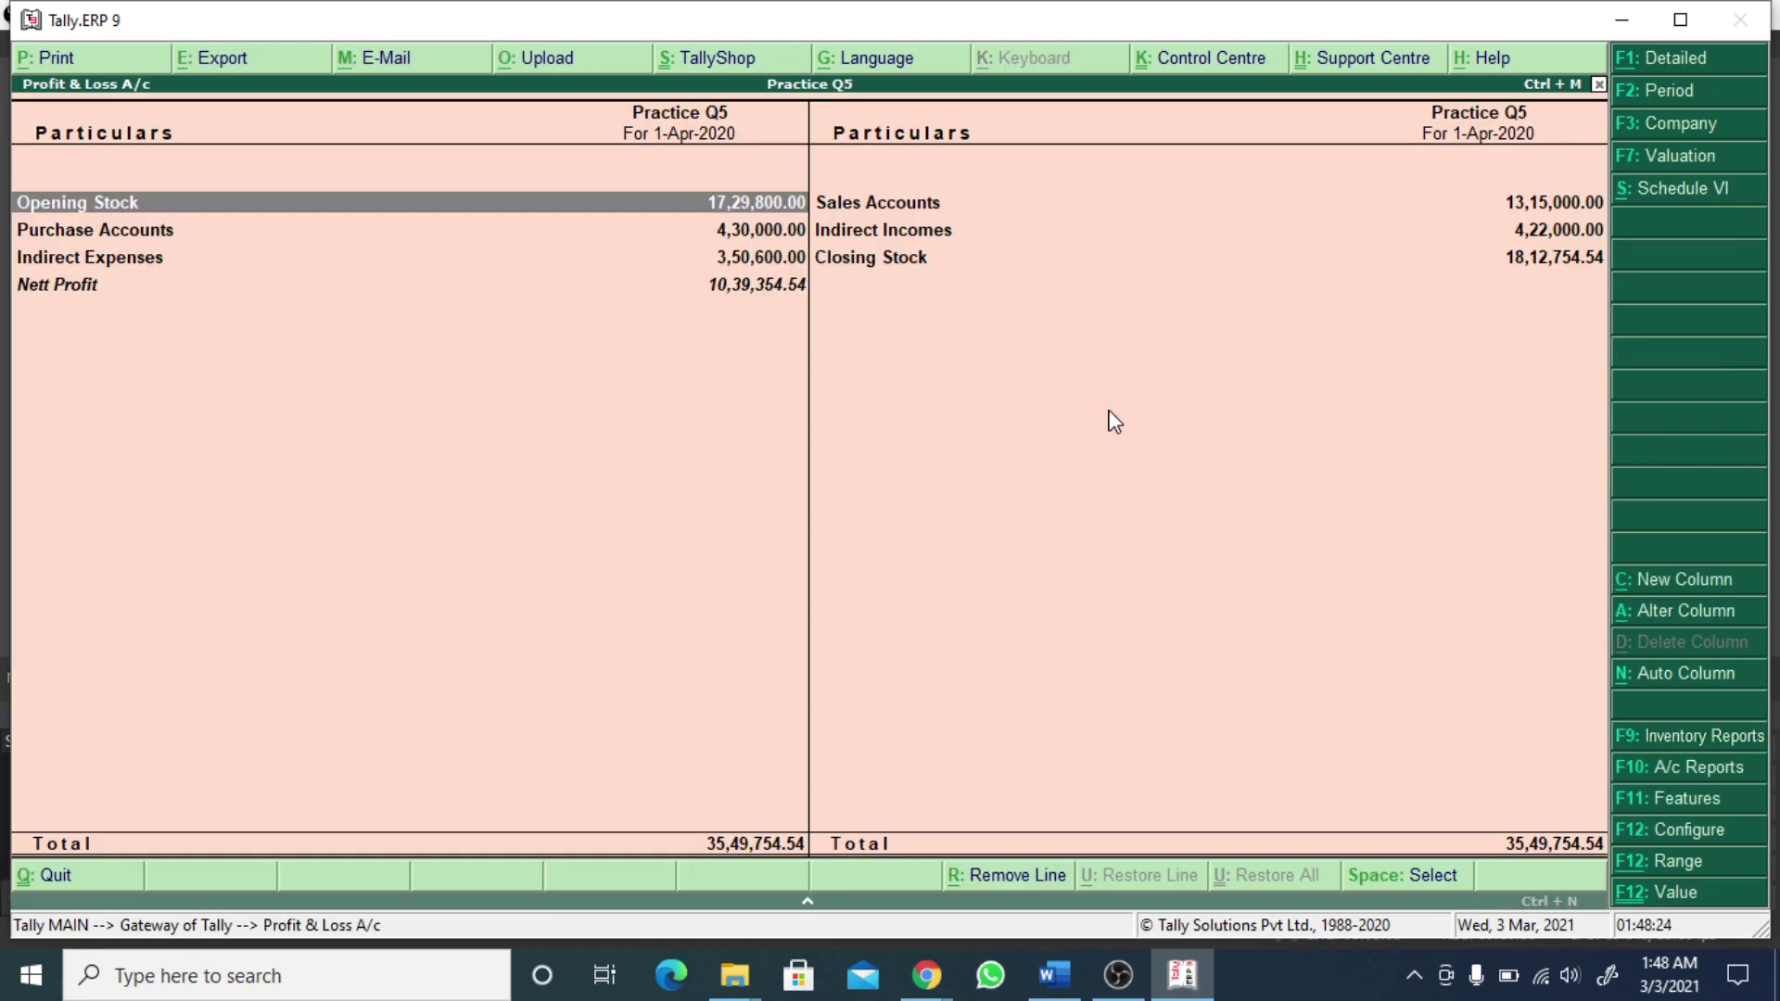
pyautogui.hotkey('alt', 'F1')
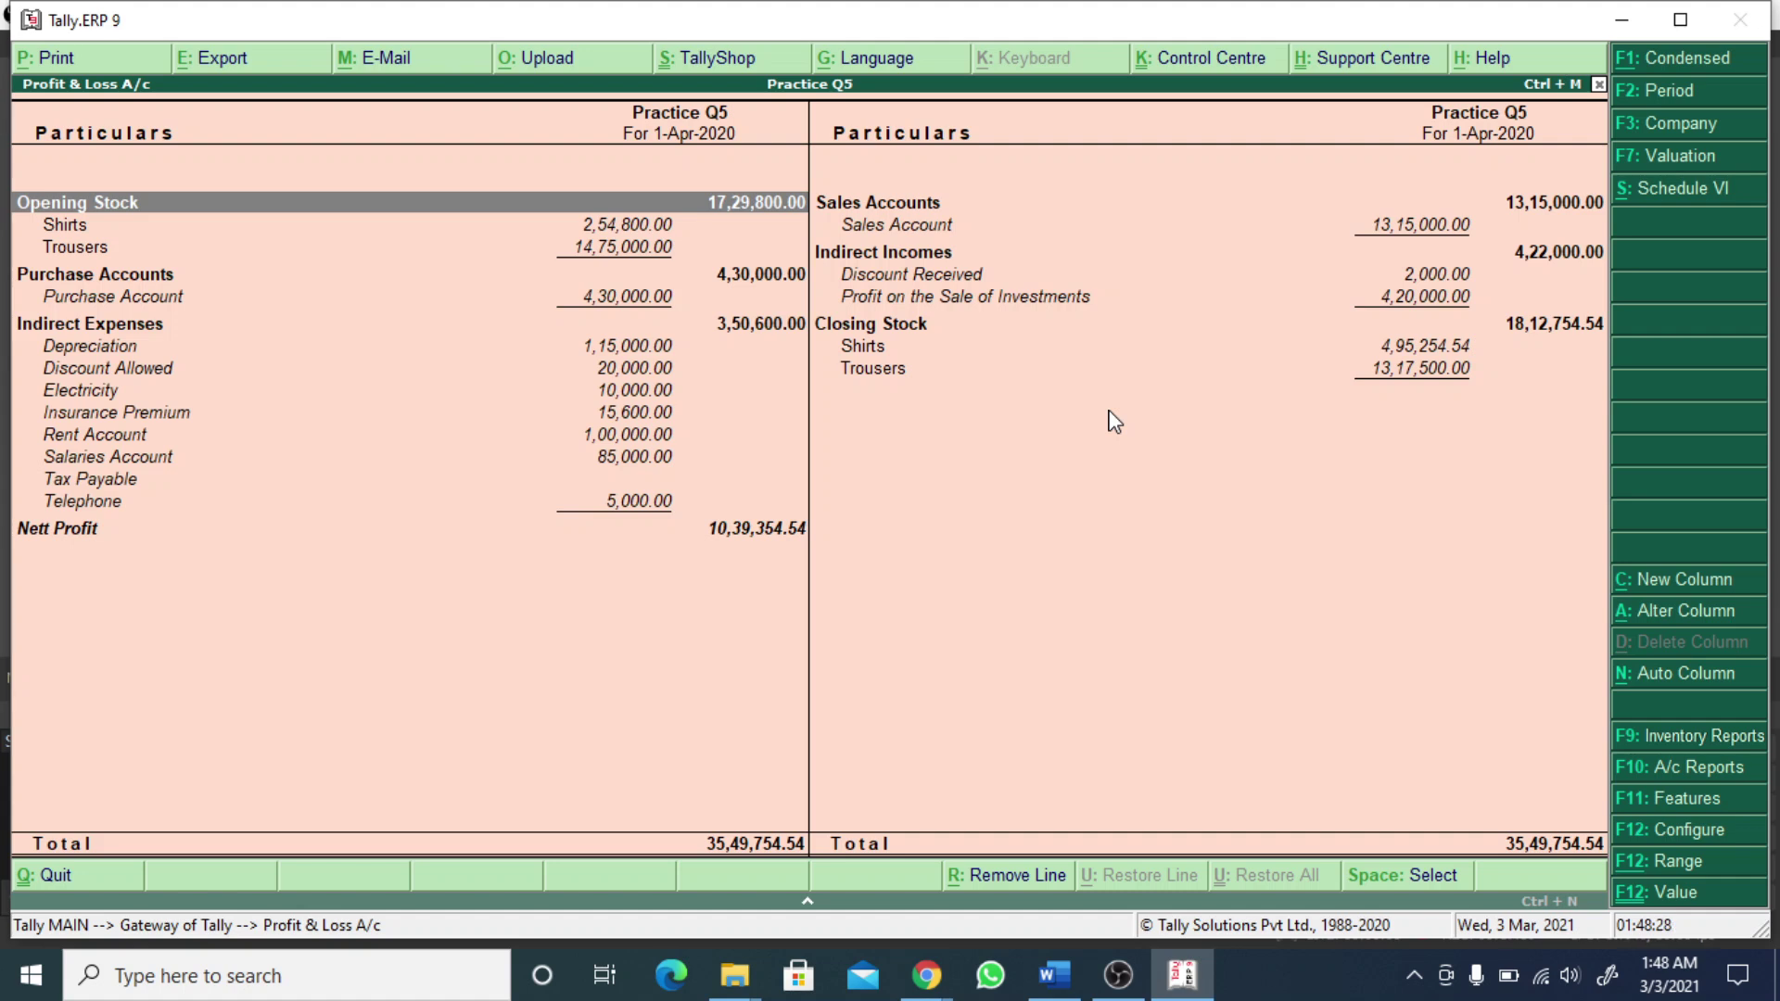
# - Start exporting the Profit & Loss report as PDF to C:\Program Files\Tally\Tally.ERP9 with the output file name EXAM PL
pyautogui.click(215, 58)
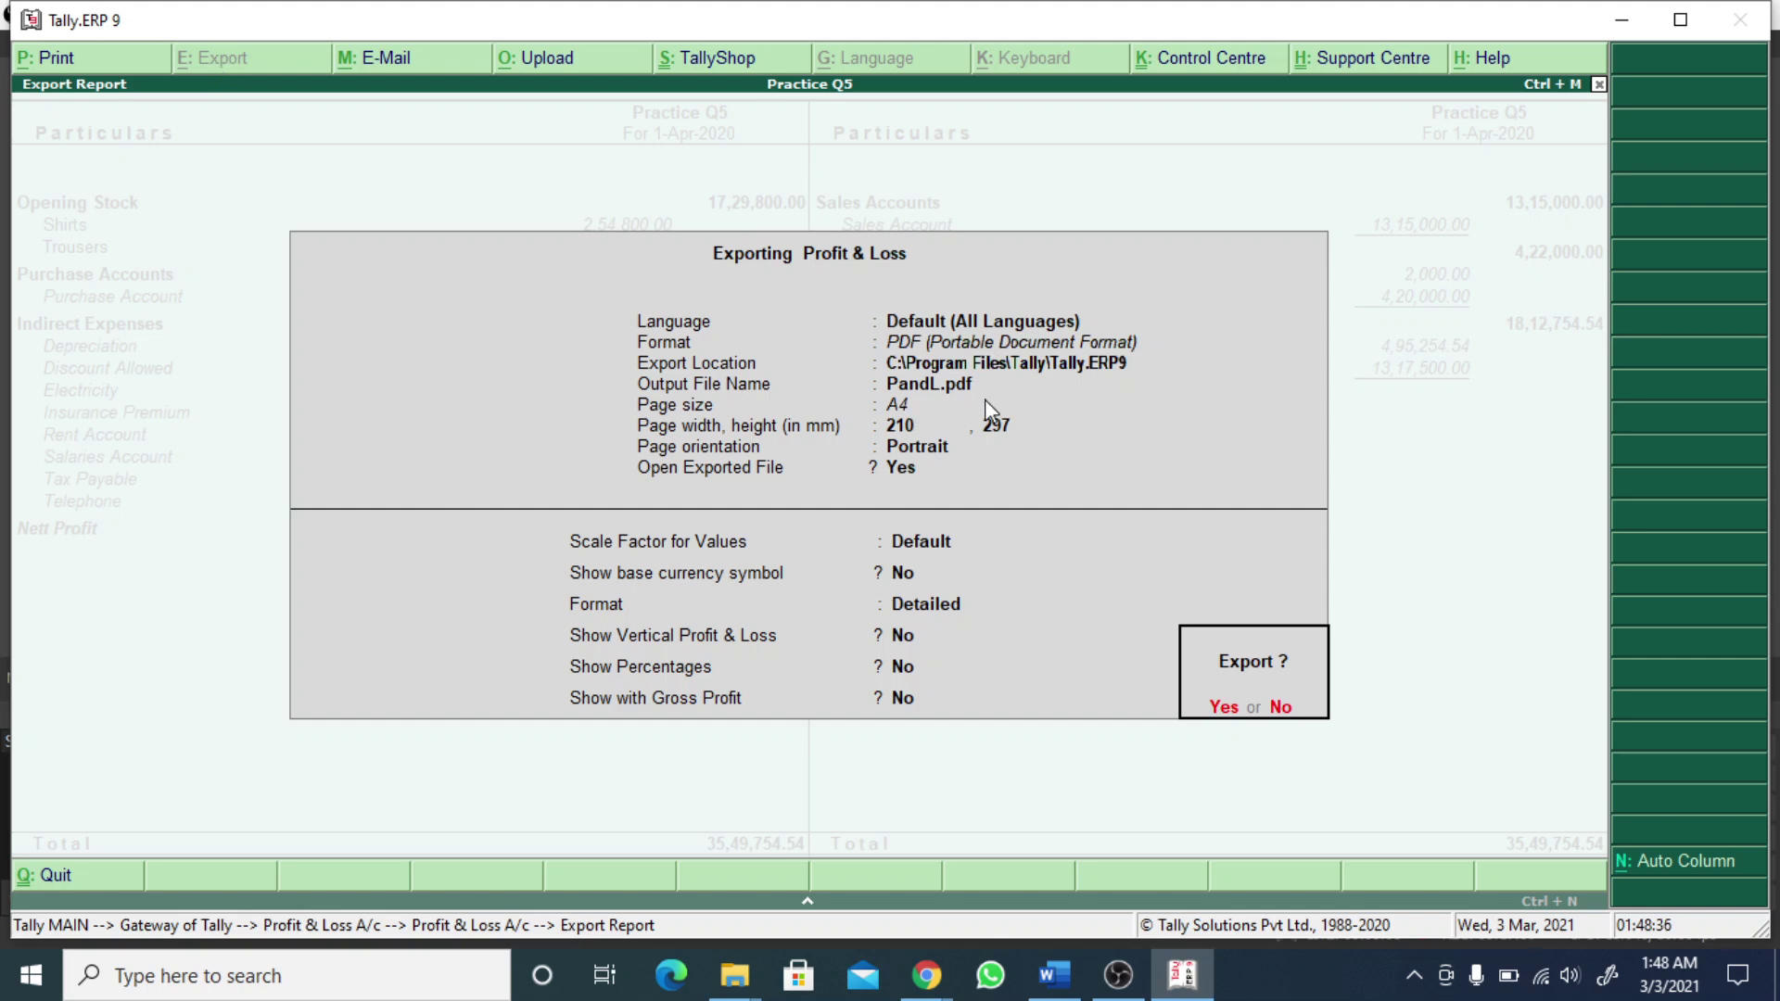
pyautogui.press('n')
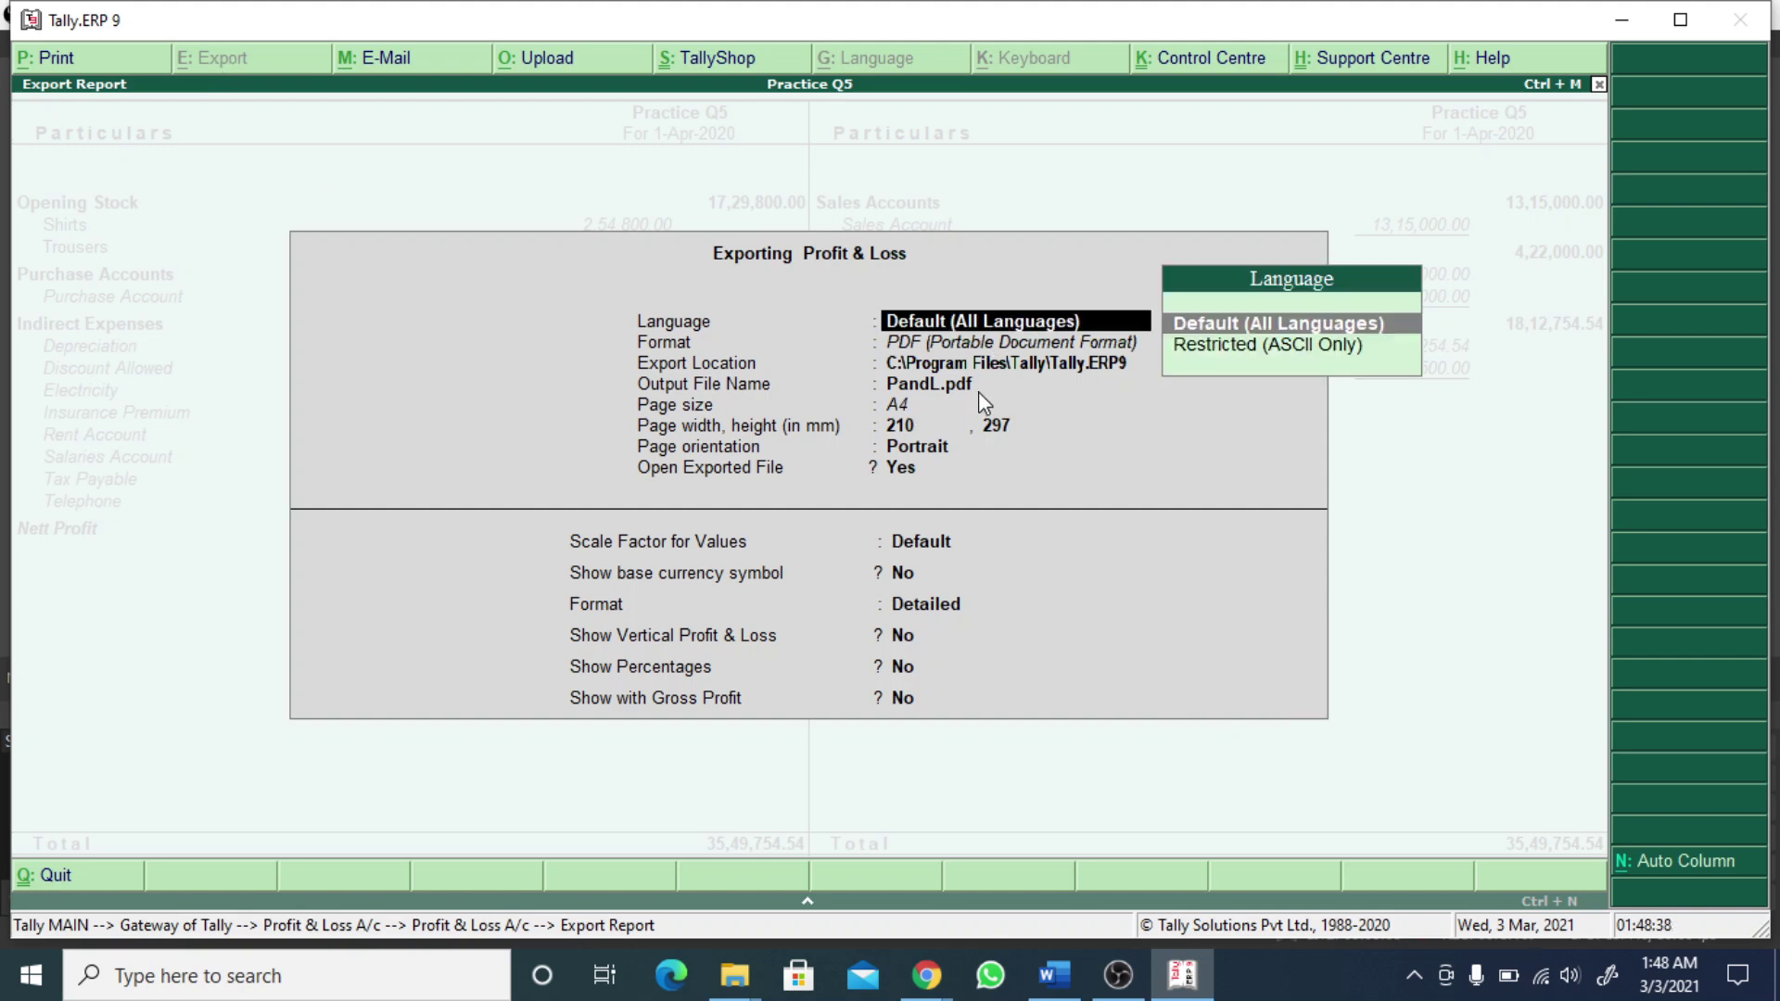
pyautogui.press('Return')
pyautogui.press('Return')
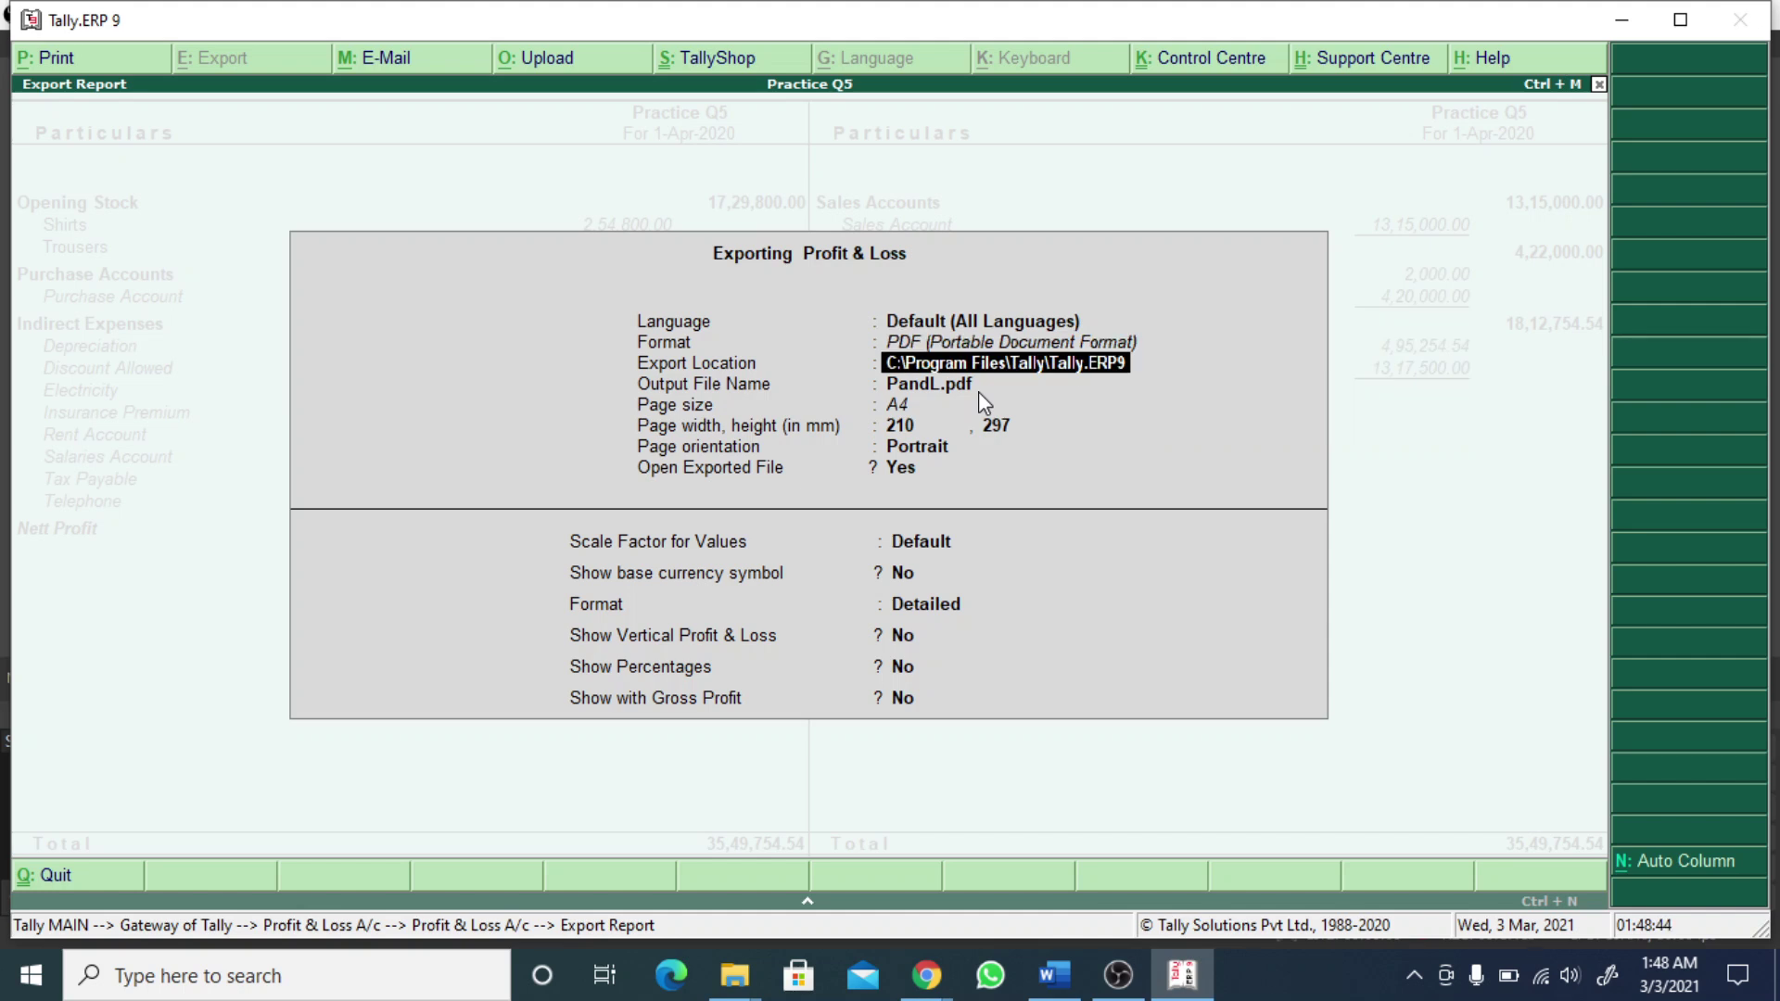
pyautogui.press('Return')
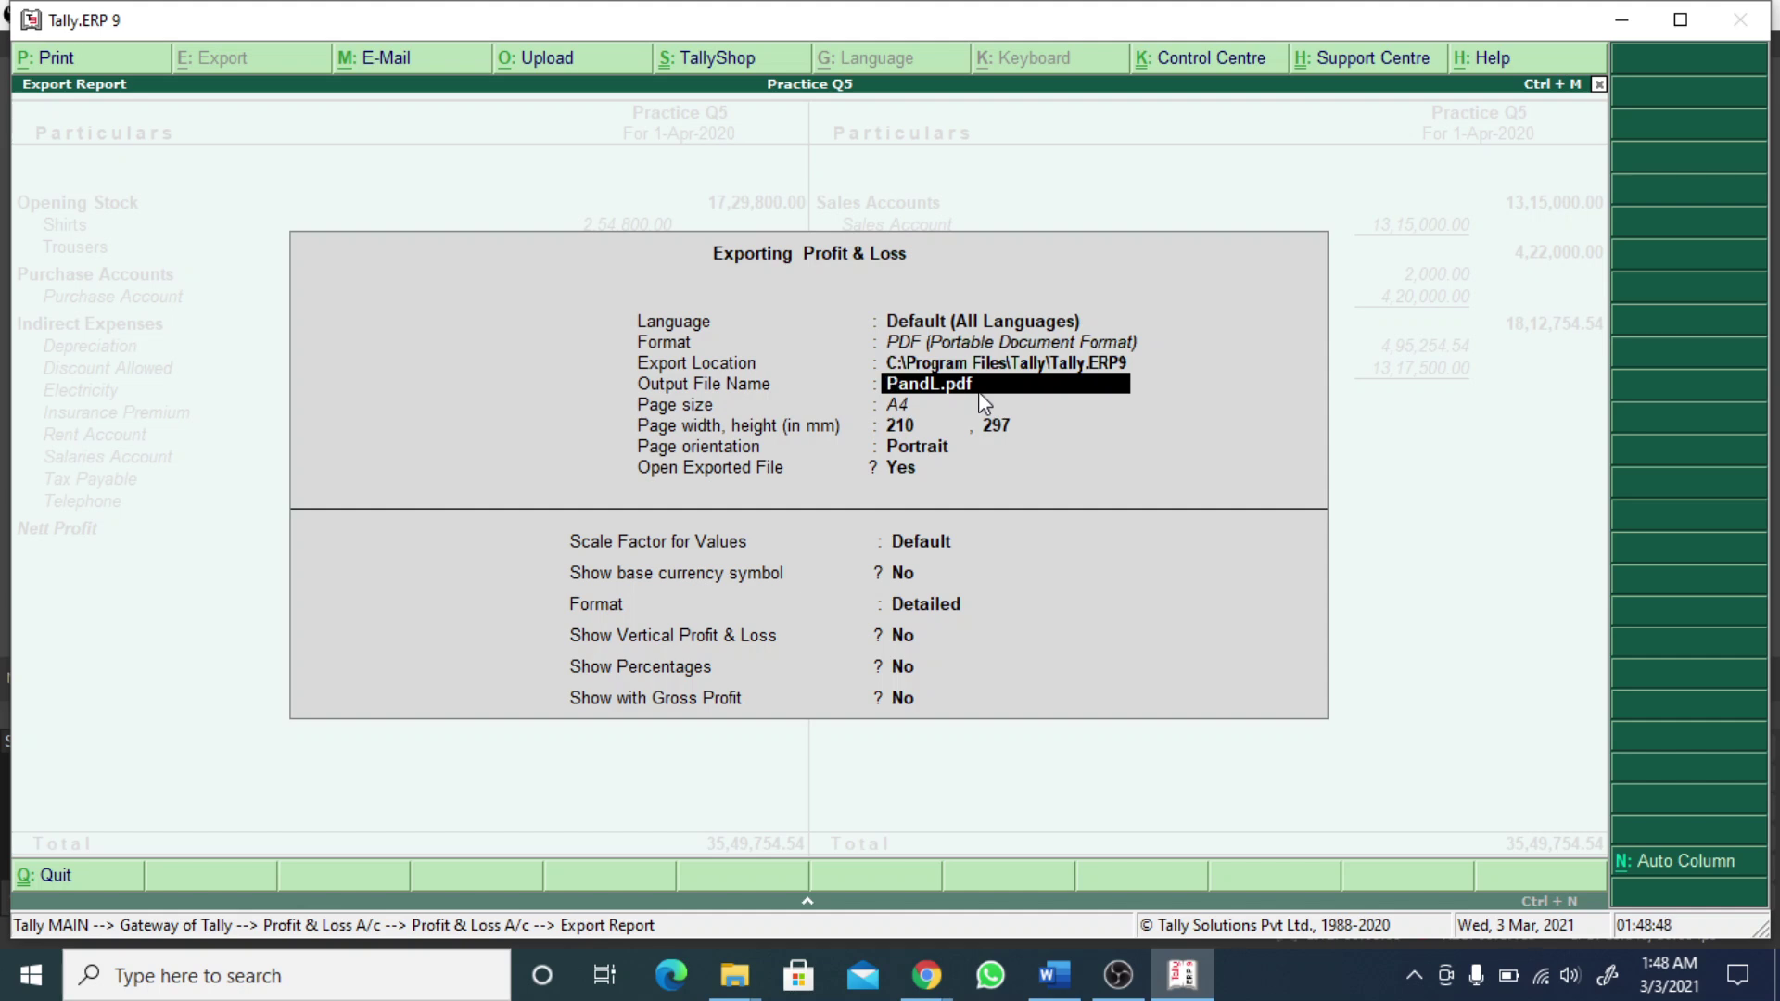
pyautogui.press('BackSpace')
pyautogui.press('BackSpace')
pyautogui.press('BackSpace')
pyautogui.press('BackSpace')
pyautogui.write('eXAM')
pyautogui.press('BackSpace')
pyautogui.press('BackSpace')
pyautogui.press('BackSpace')
pyautogui.press('BackSpace')
pyautogui.write('EXAM')
pyautogui.press('Return')
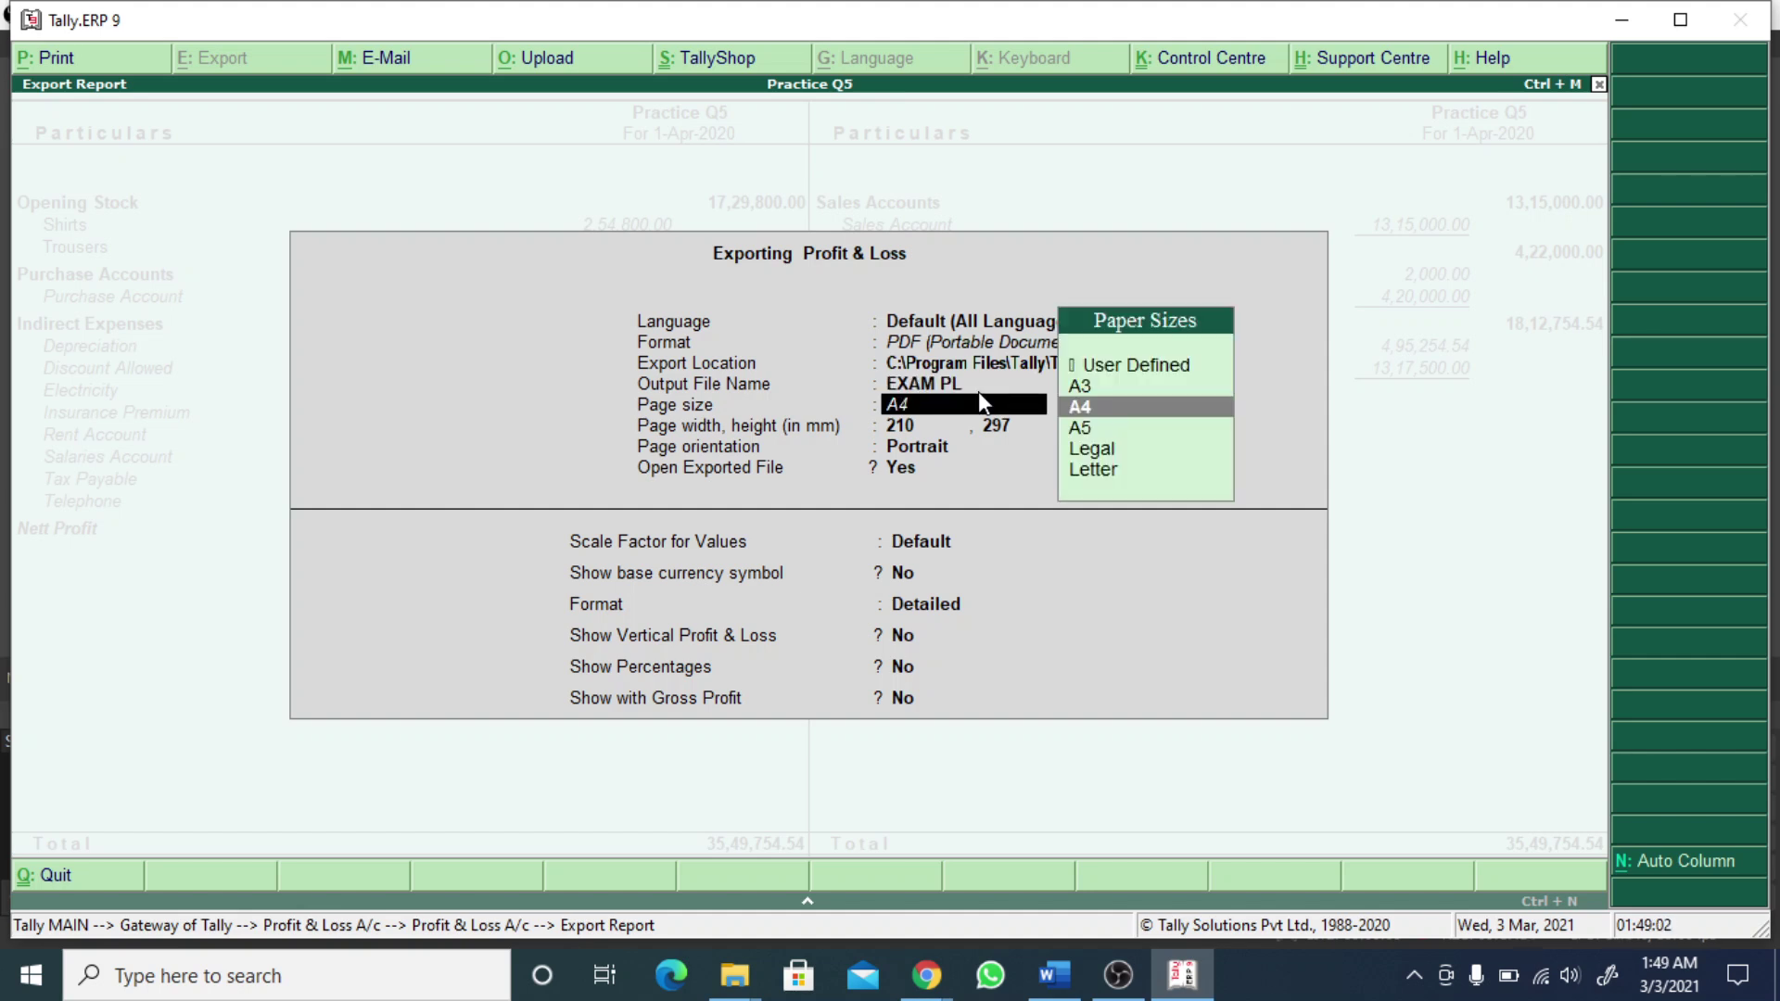
# - Keep the remaining settings, including A4, Portrait and Detailed format, and export the Profit & Loss report
pyautogui.press('Return')
pyautogui.press('Return')
pyautogui.press('Return')
pyautogui.press('Return')
pyautogui.press('Return')
pyautogui.press('Return')
pyautogui.press('Return')
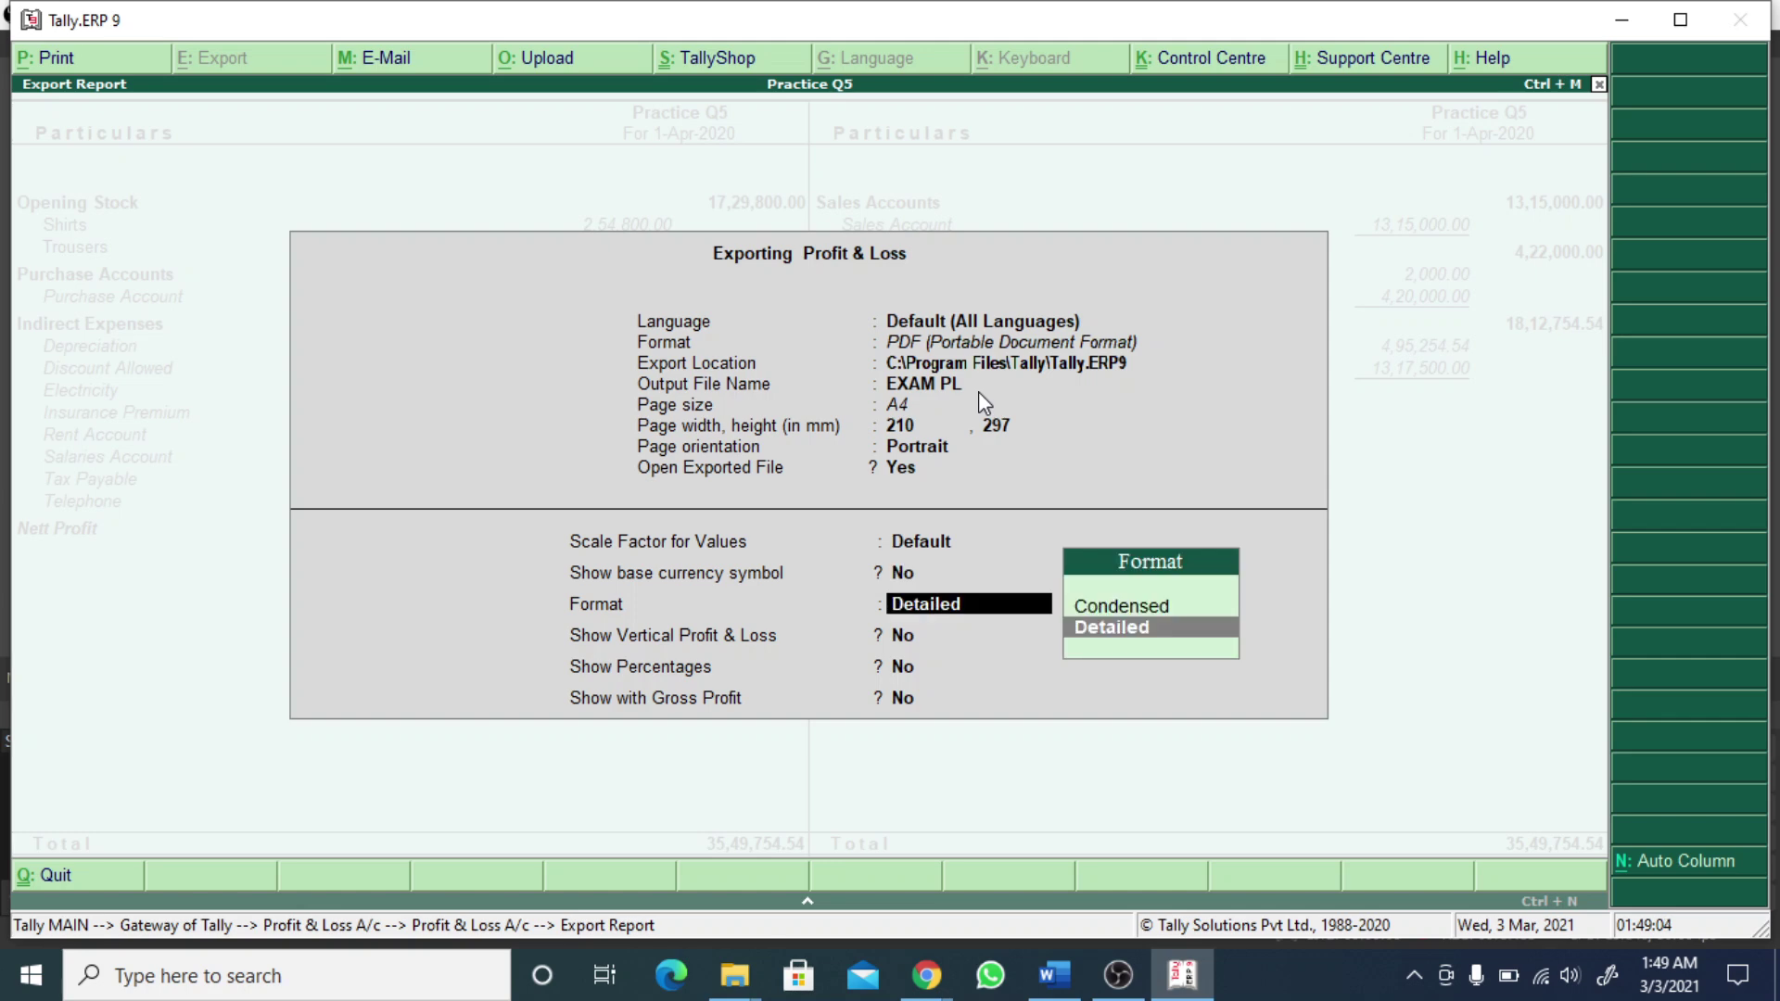
pyautogui.press('Return')
pyautogui.press('Return')
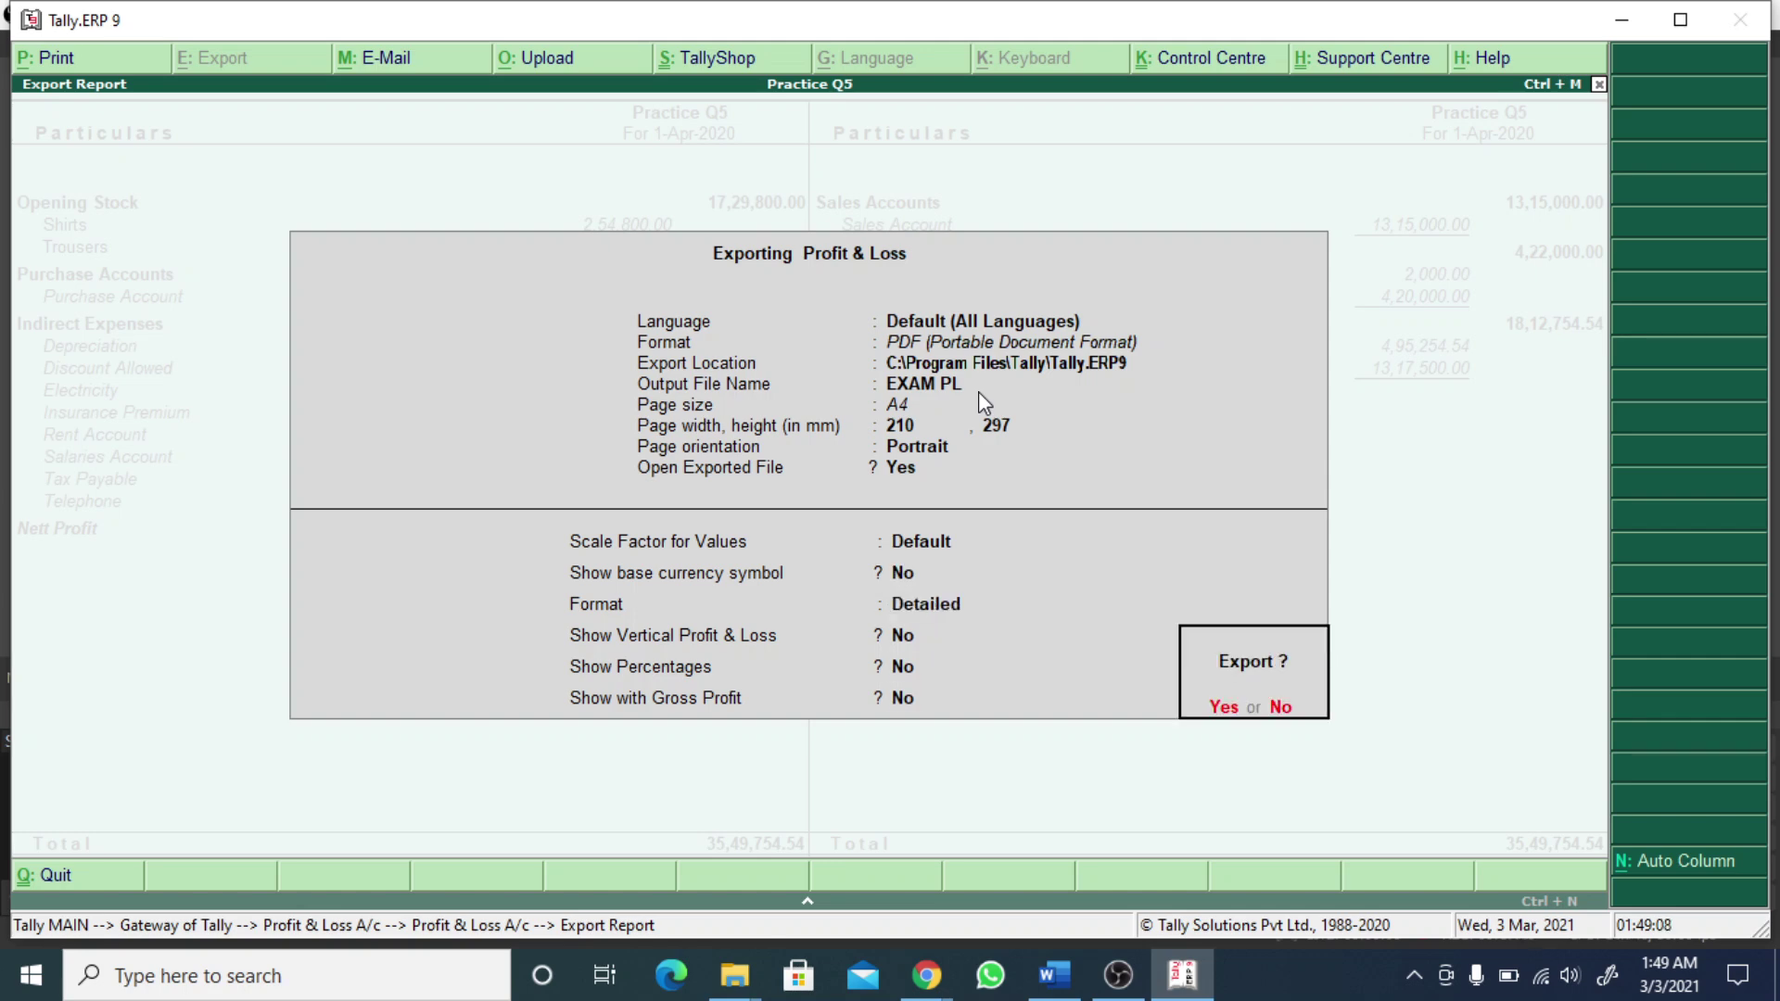
pyautogui.press('Return')
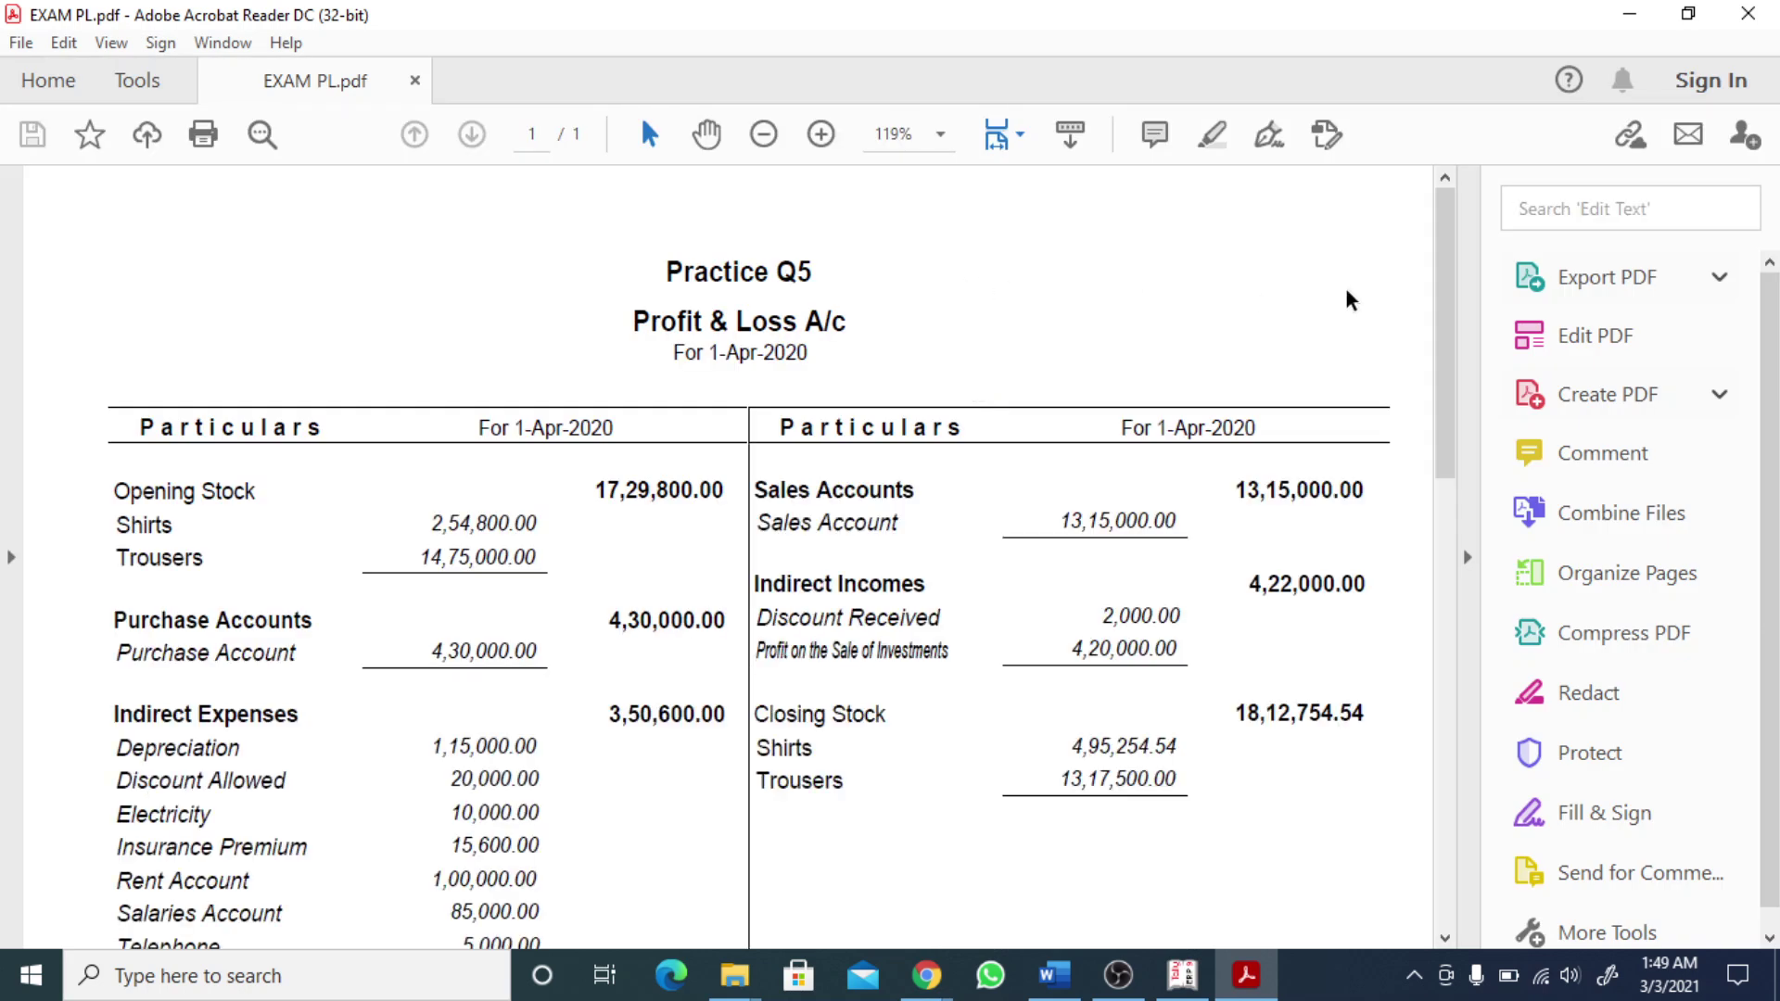
# - View the exported EXAM PL.pdf, accept the prompt to make Acrobat Reader the default PDF application, and close the document
pyautogui.moveTo(1448, 282)
pyautogui.mouseDown()
pyautogui.moveTo(1449, 684)
pyautogui.moveTo(1435, 295)
pyautogui.mouseUp()
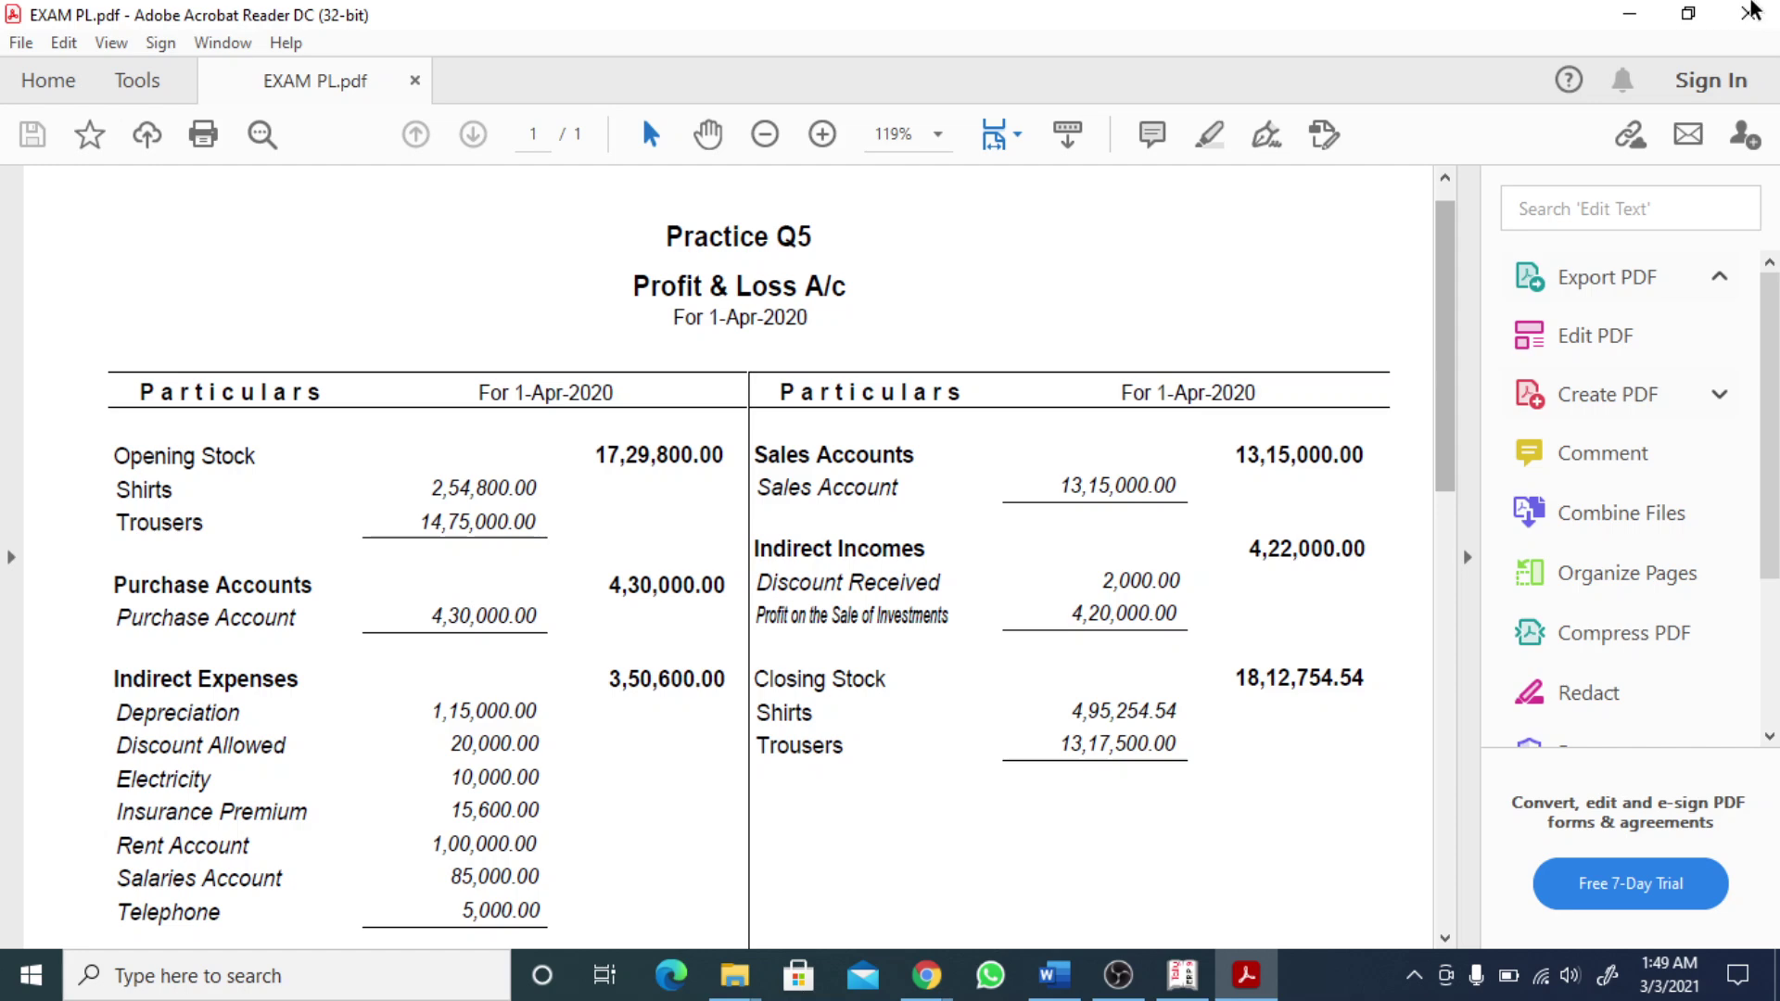
pyautogui.click(1752, 16)
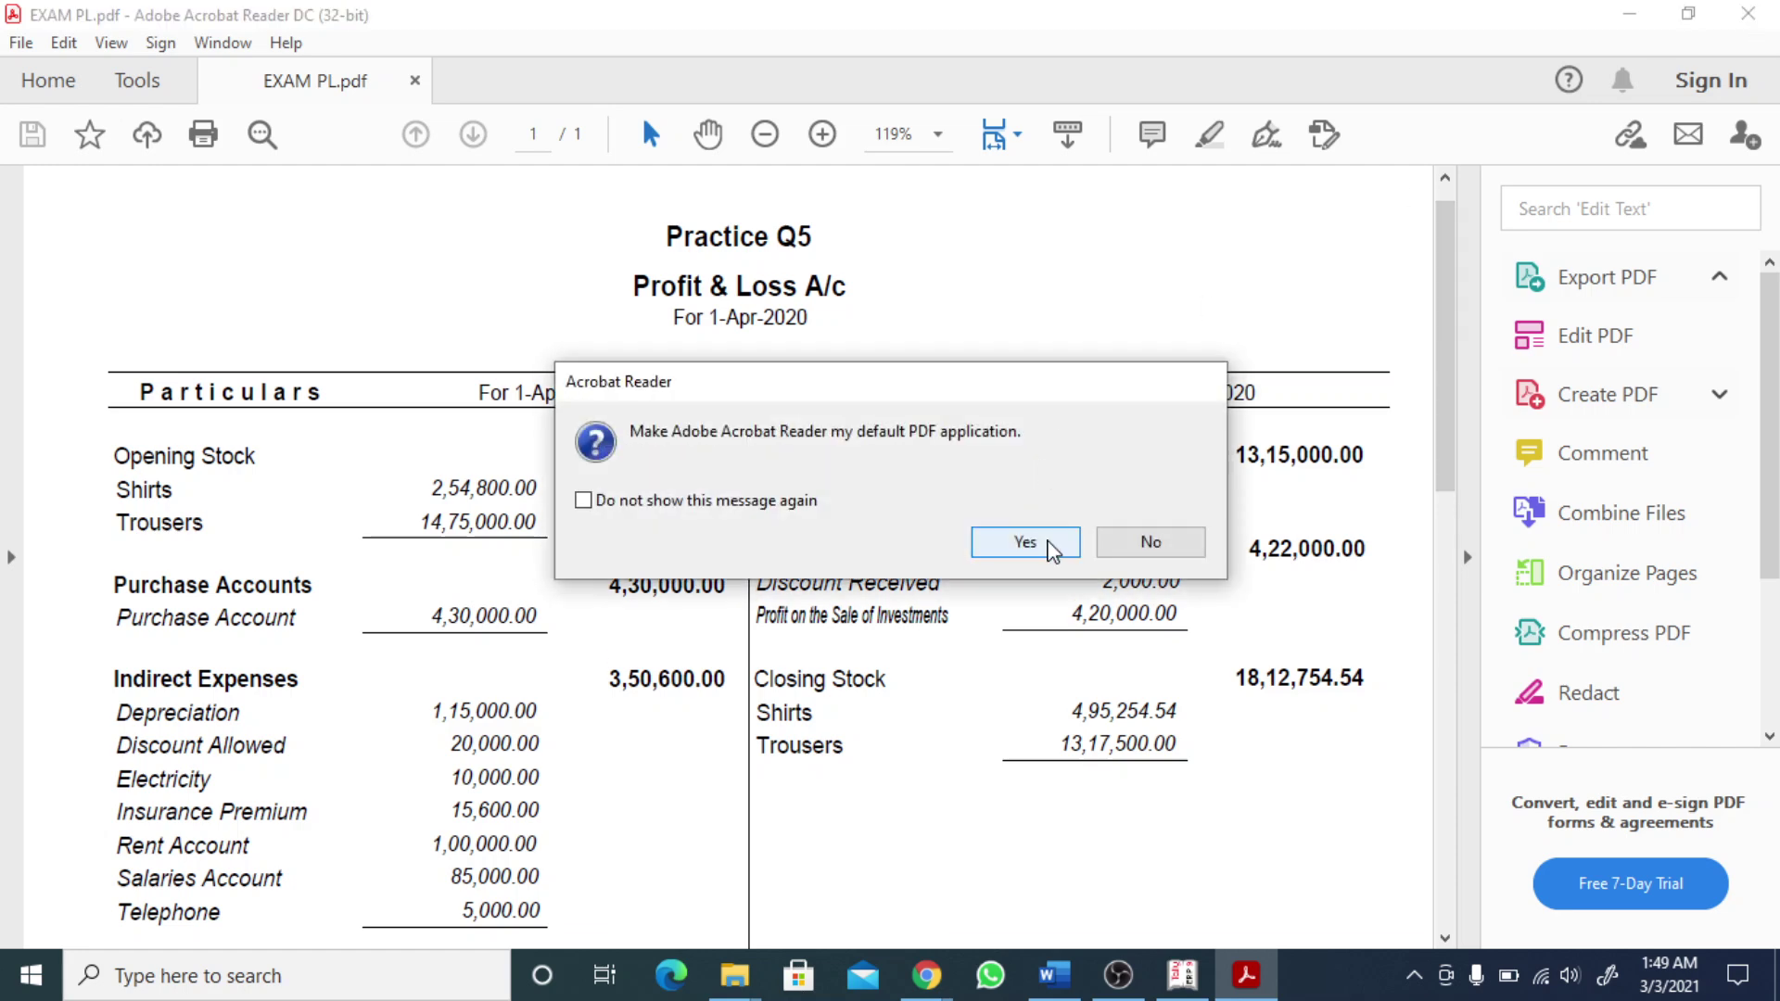
pyautogui.click(1051, 545)
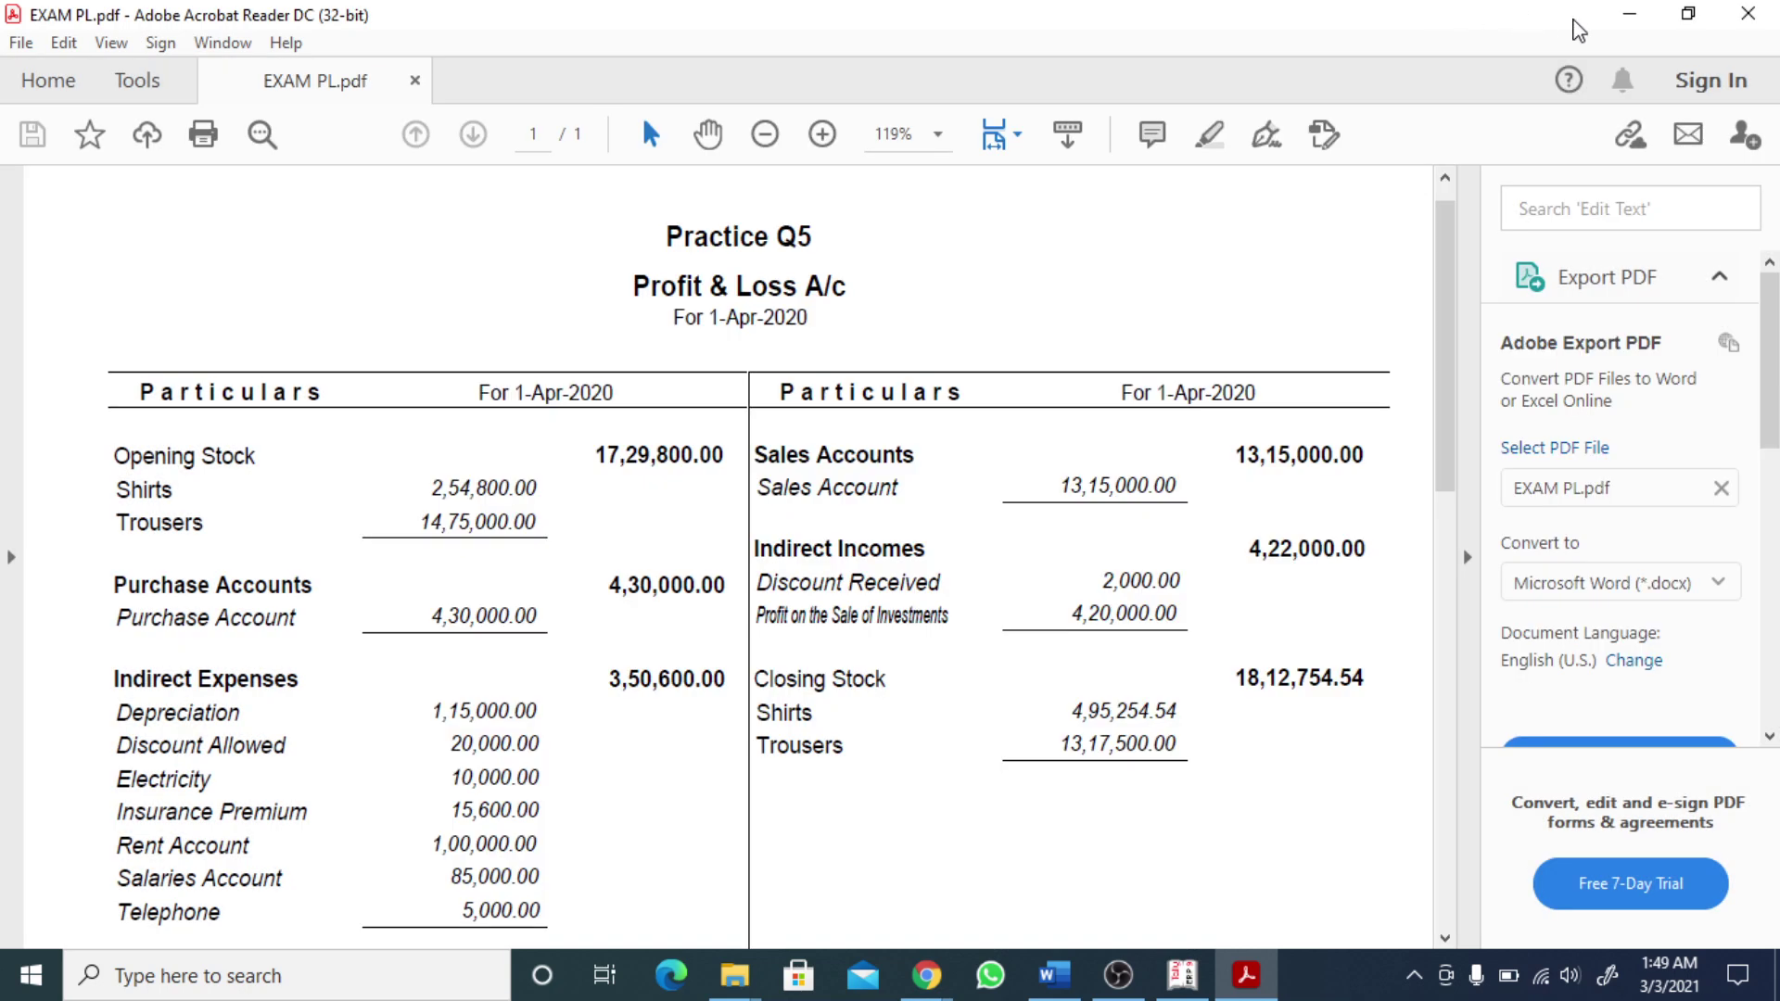
pyautogui.click(1748, 14)
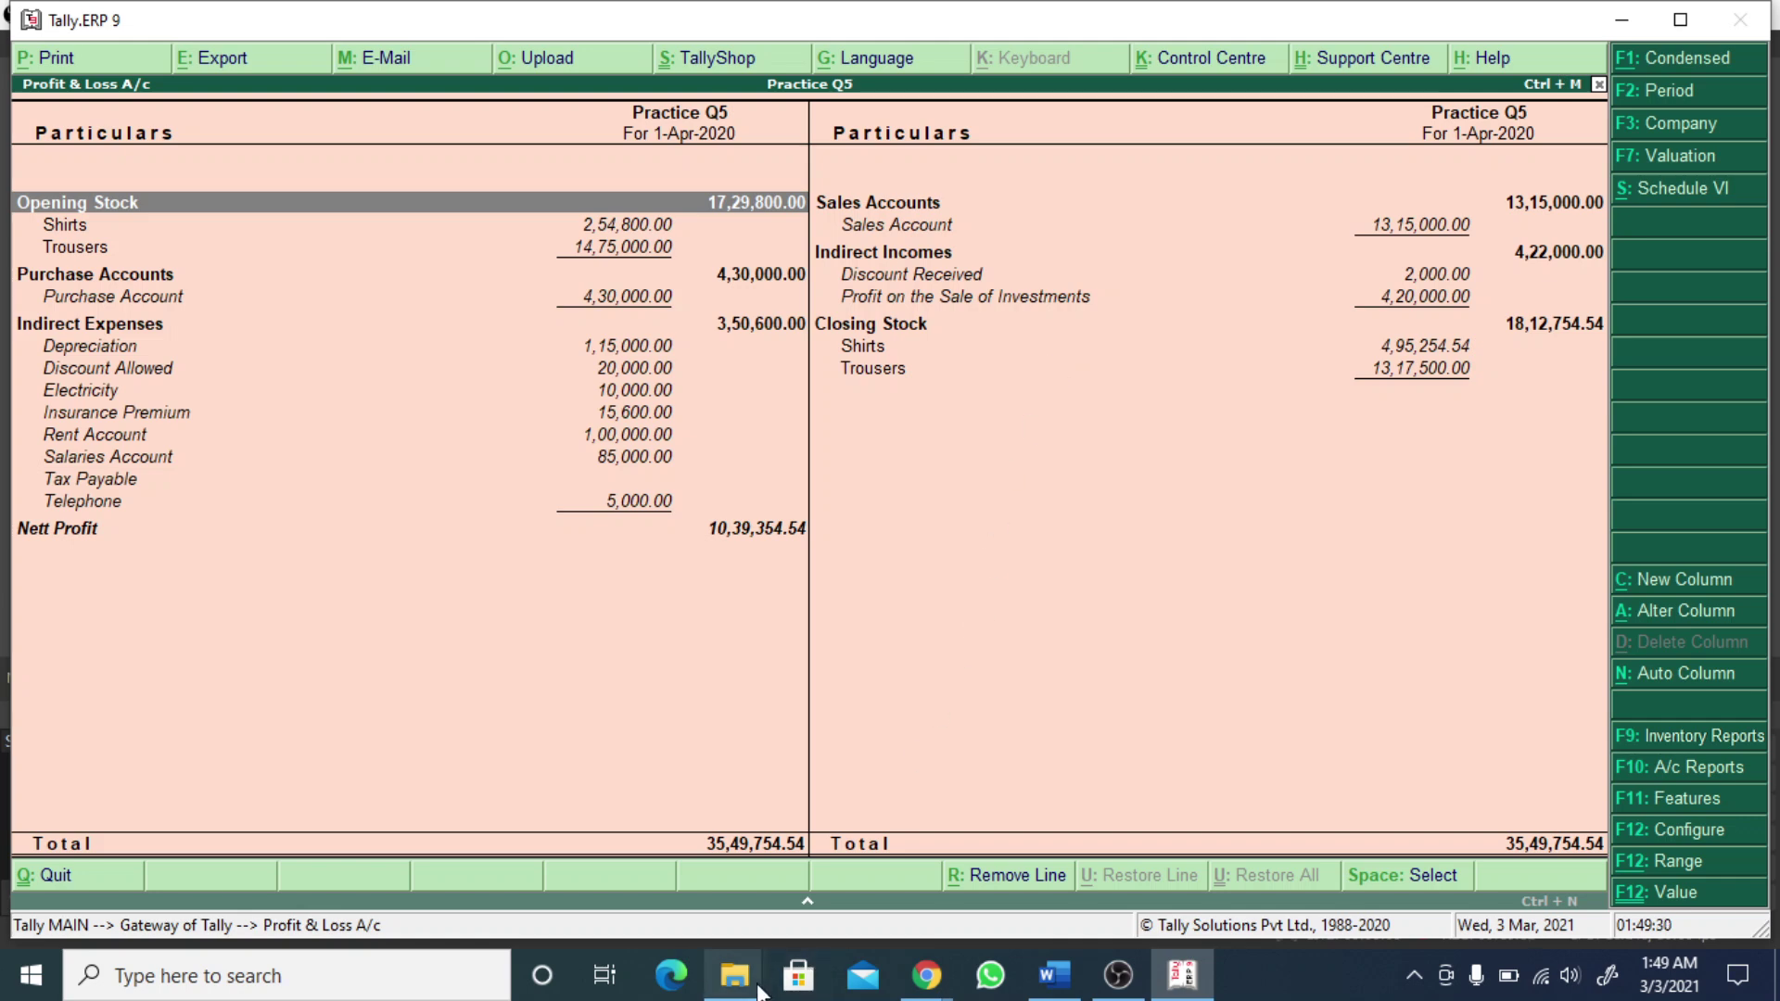
# - Locate the EXAM PL file in the Tally.ERP9 folder using File Explorer, then minimize the window
pyautogui.moveTo(758, 990)
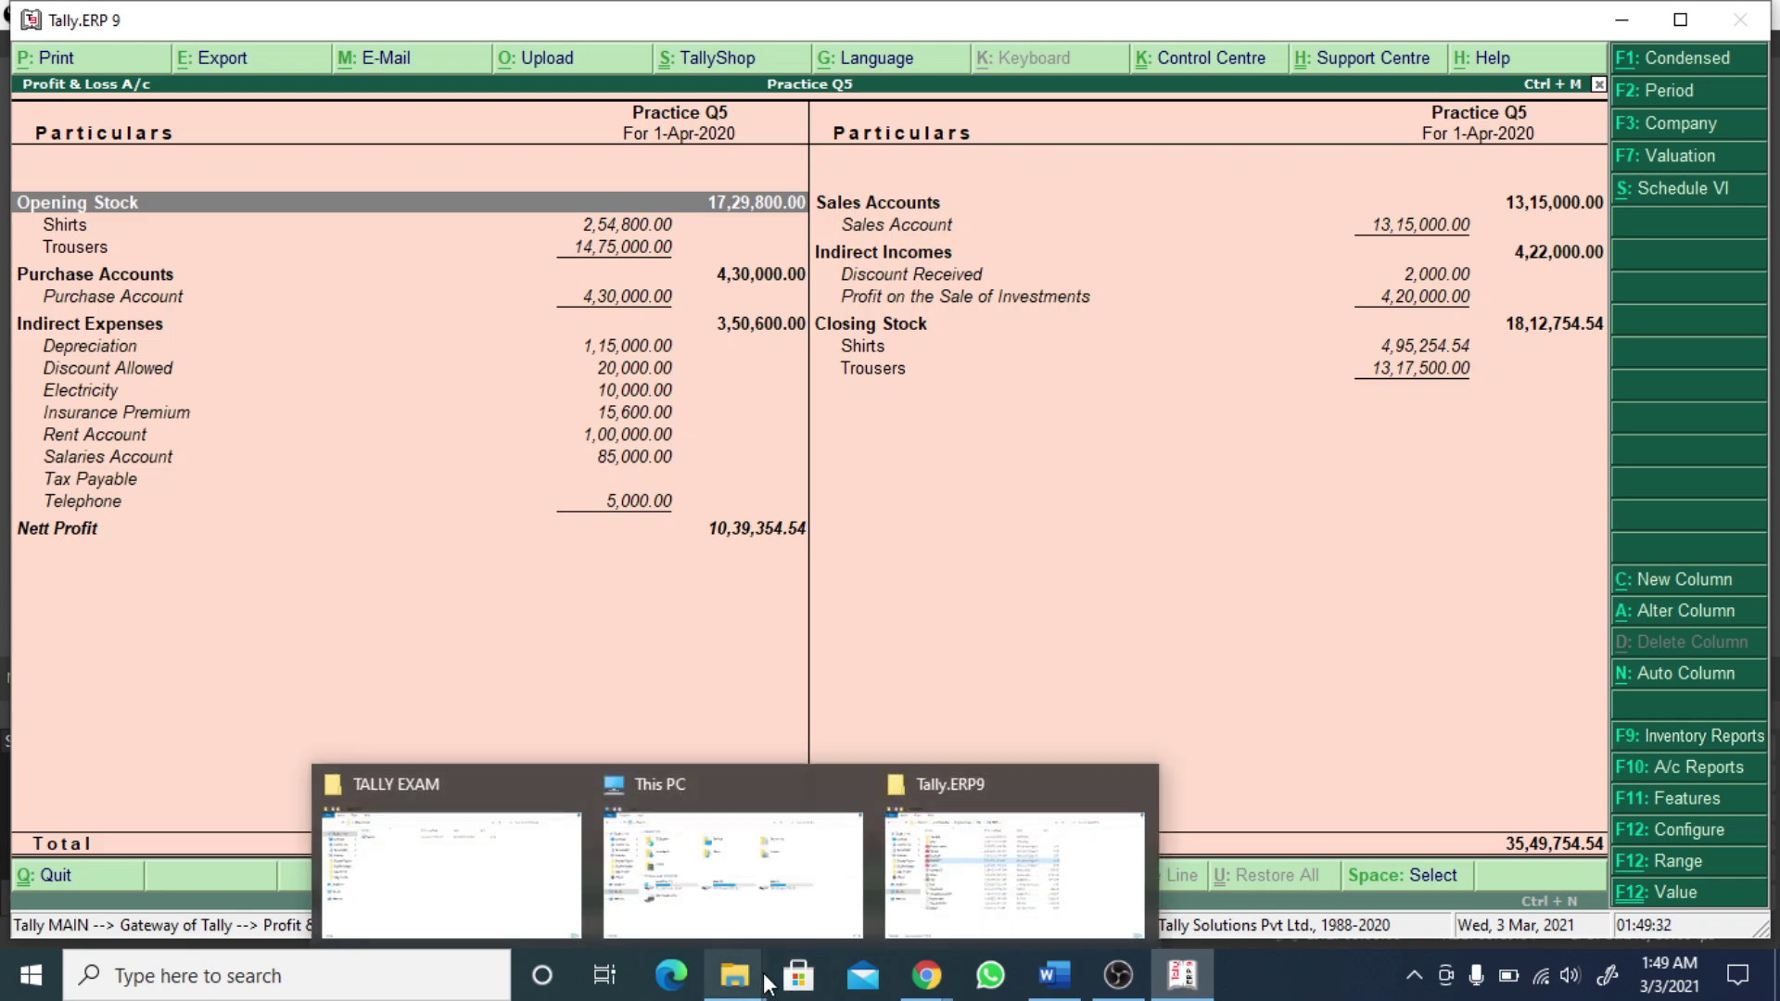
pyautogui.click(971, 886)
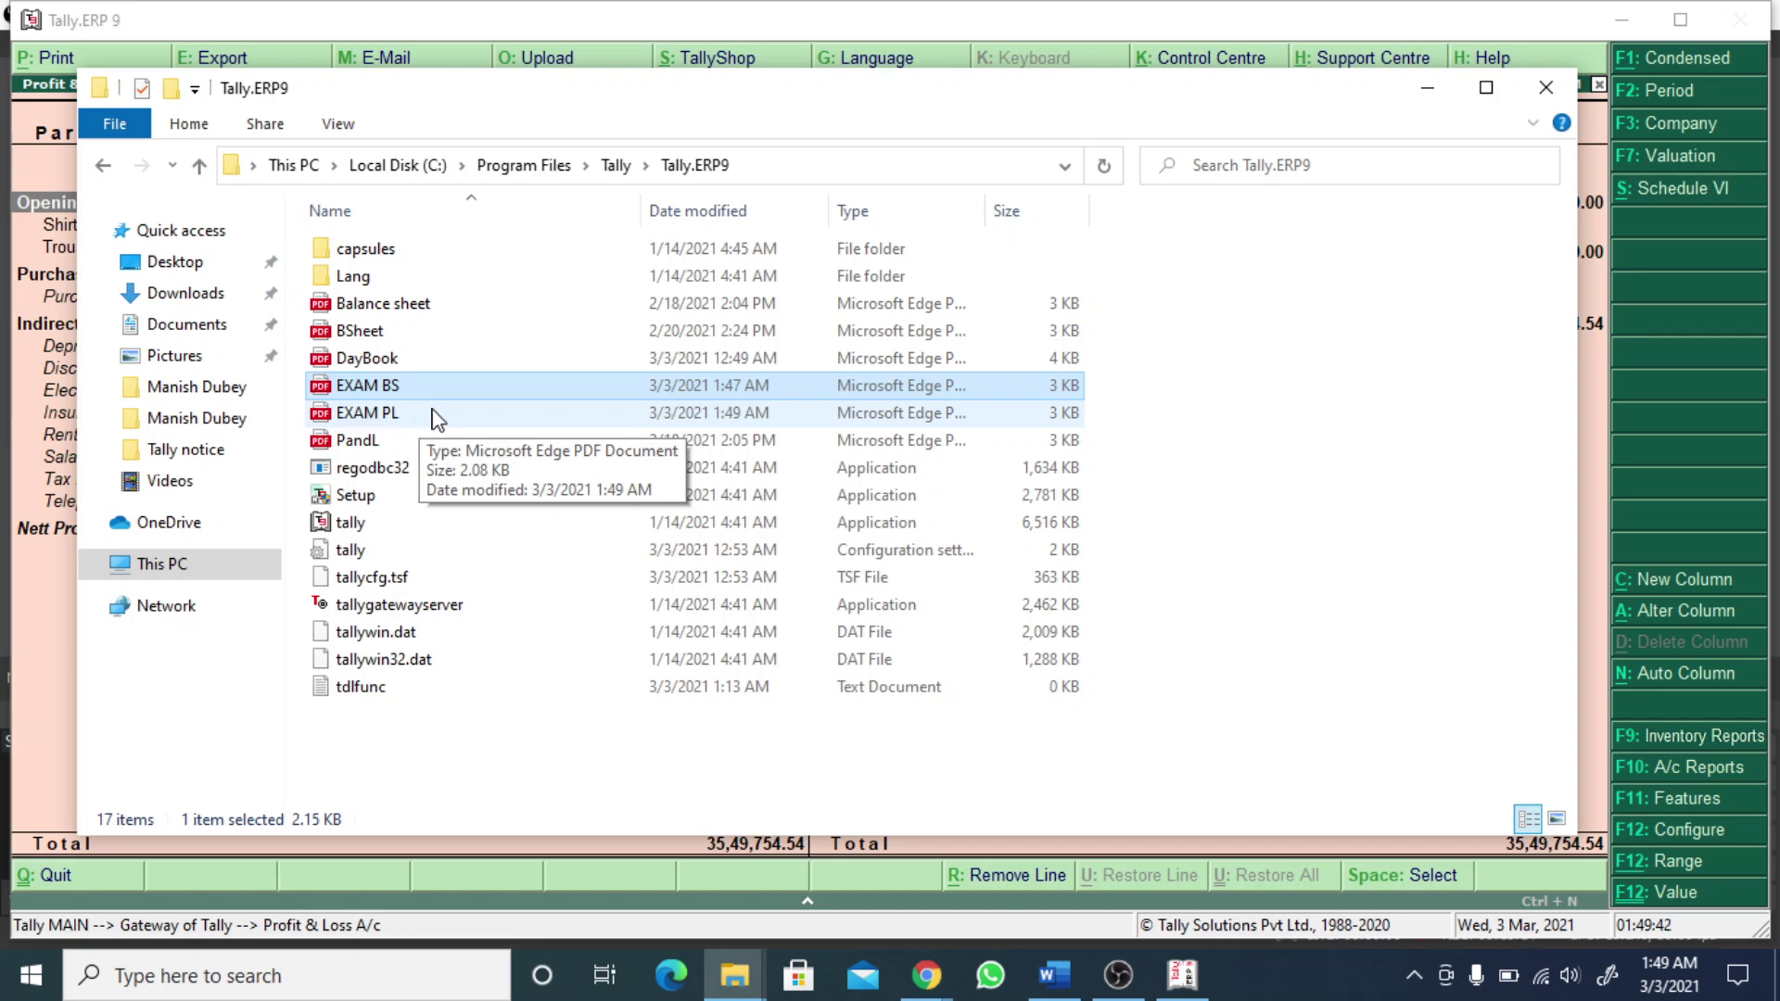
pyautogui.click(1428, 87)
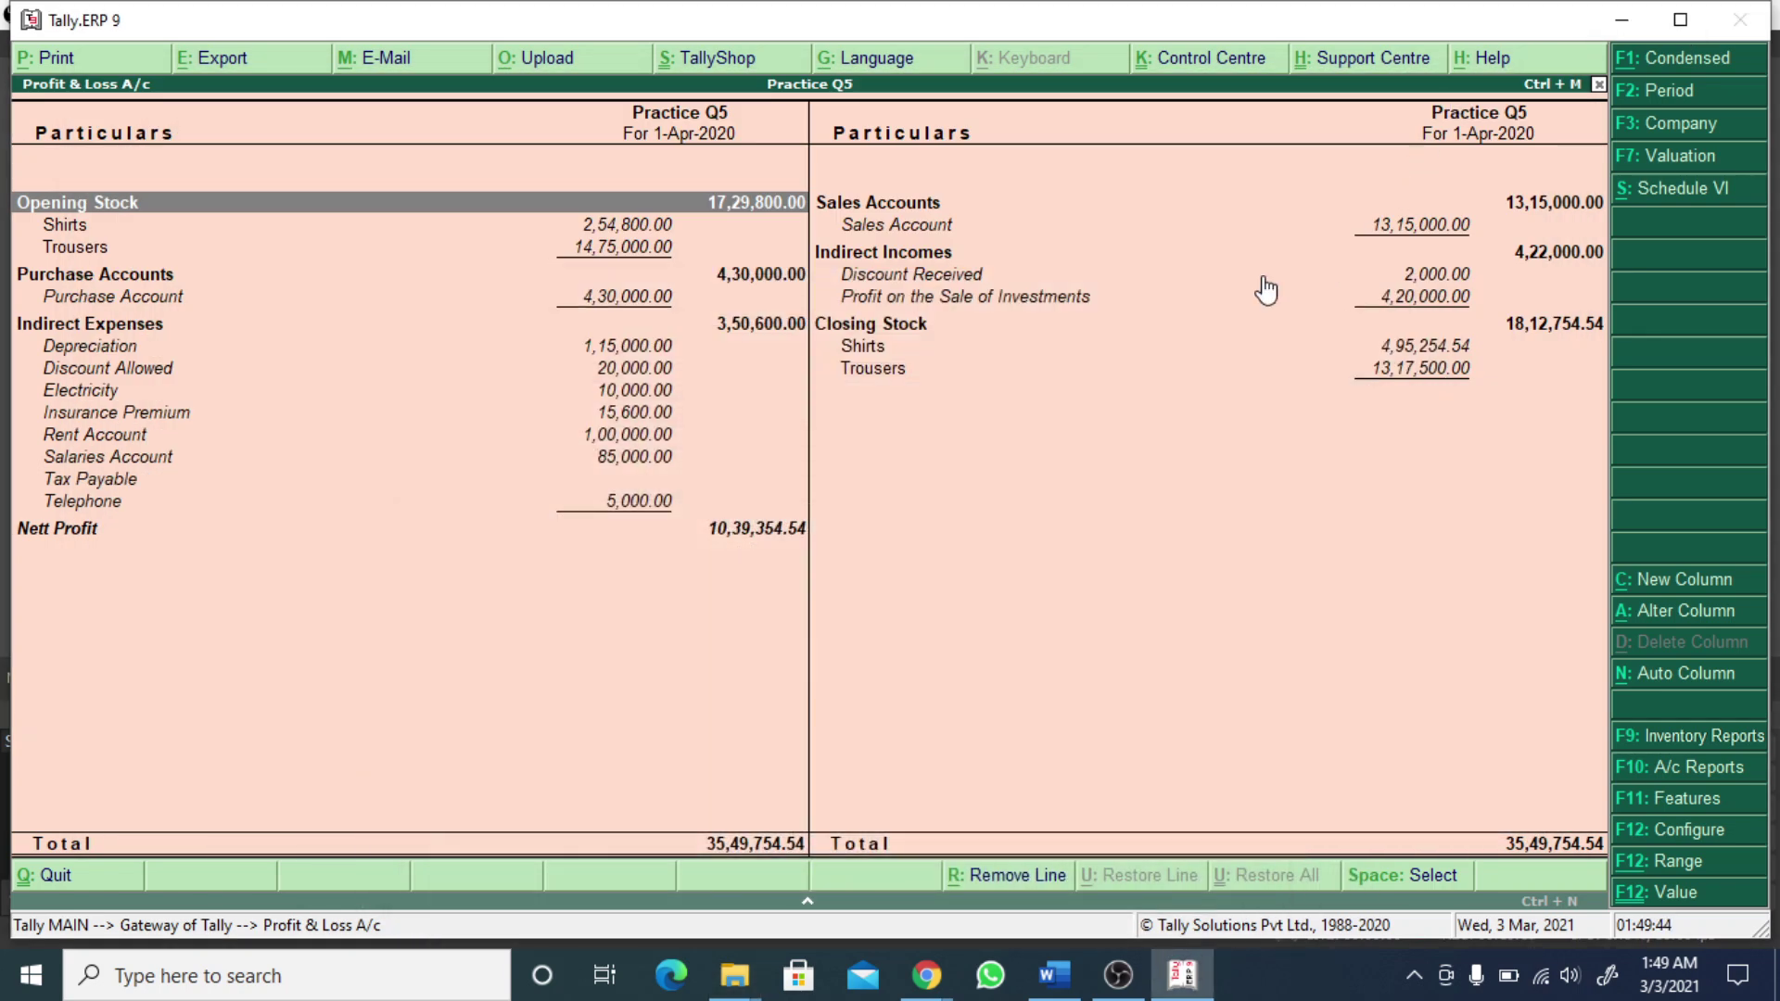
# - Leave the Profit & Loss report and display the Day Book in detailed view
pyautogui.press('Escape')
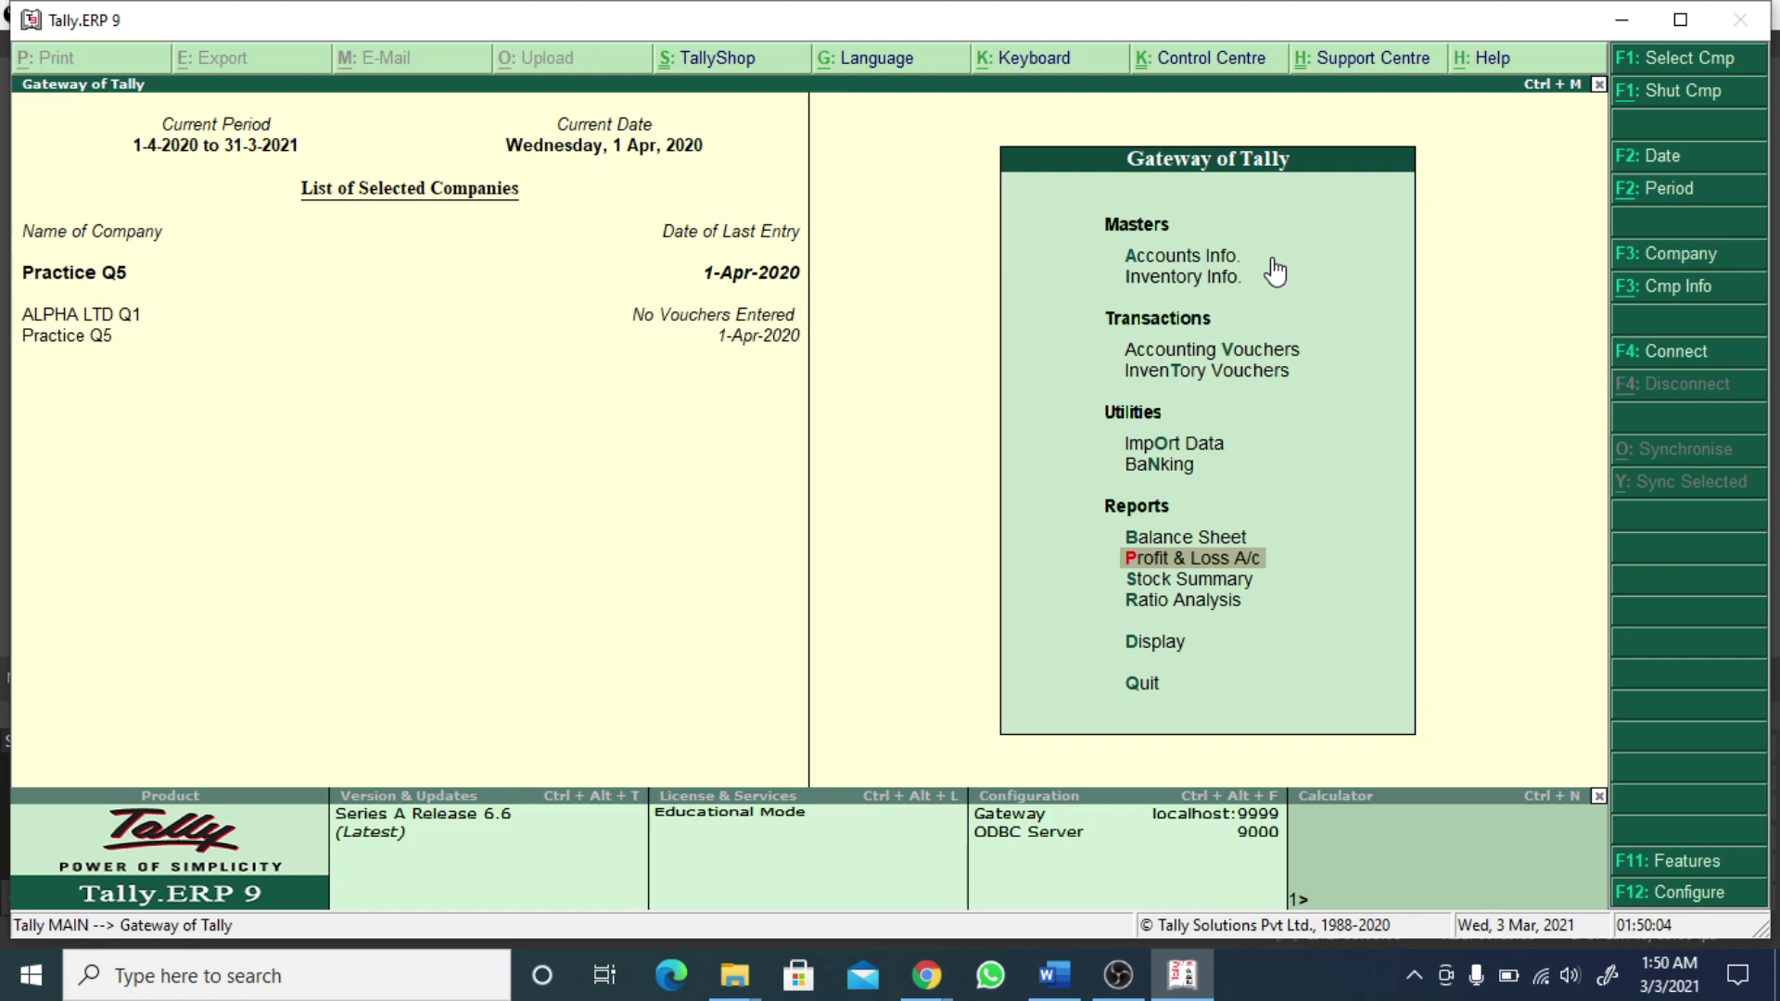
pyautogui.press('Down')
pyautogui.press('Down')
pyautogui.press('Down')
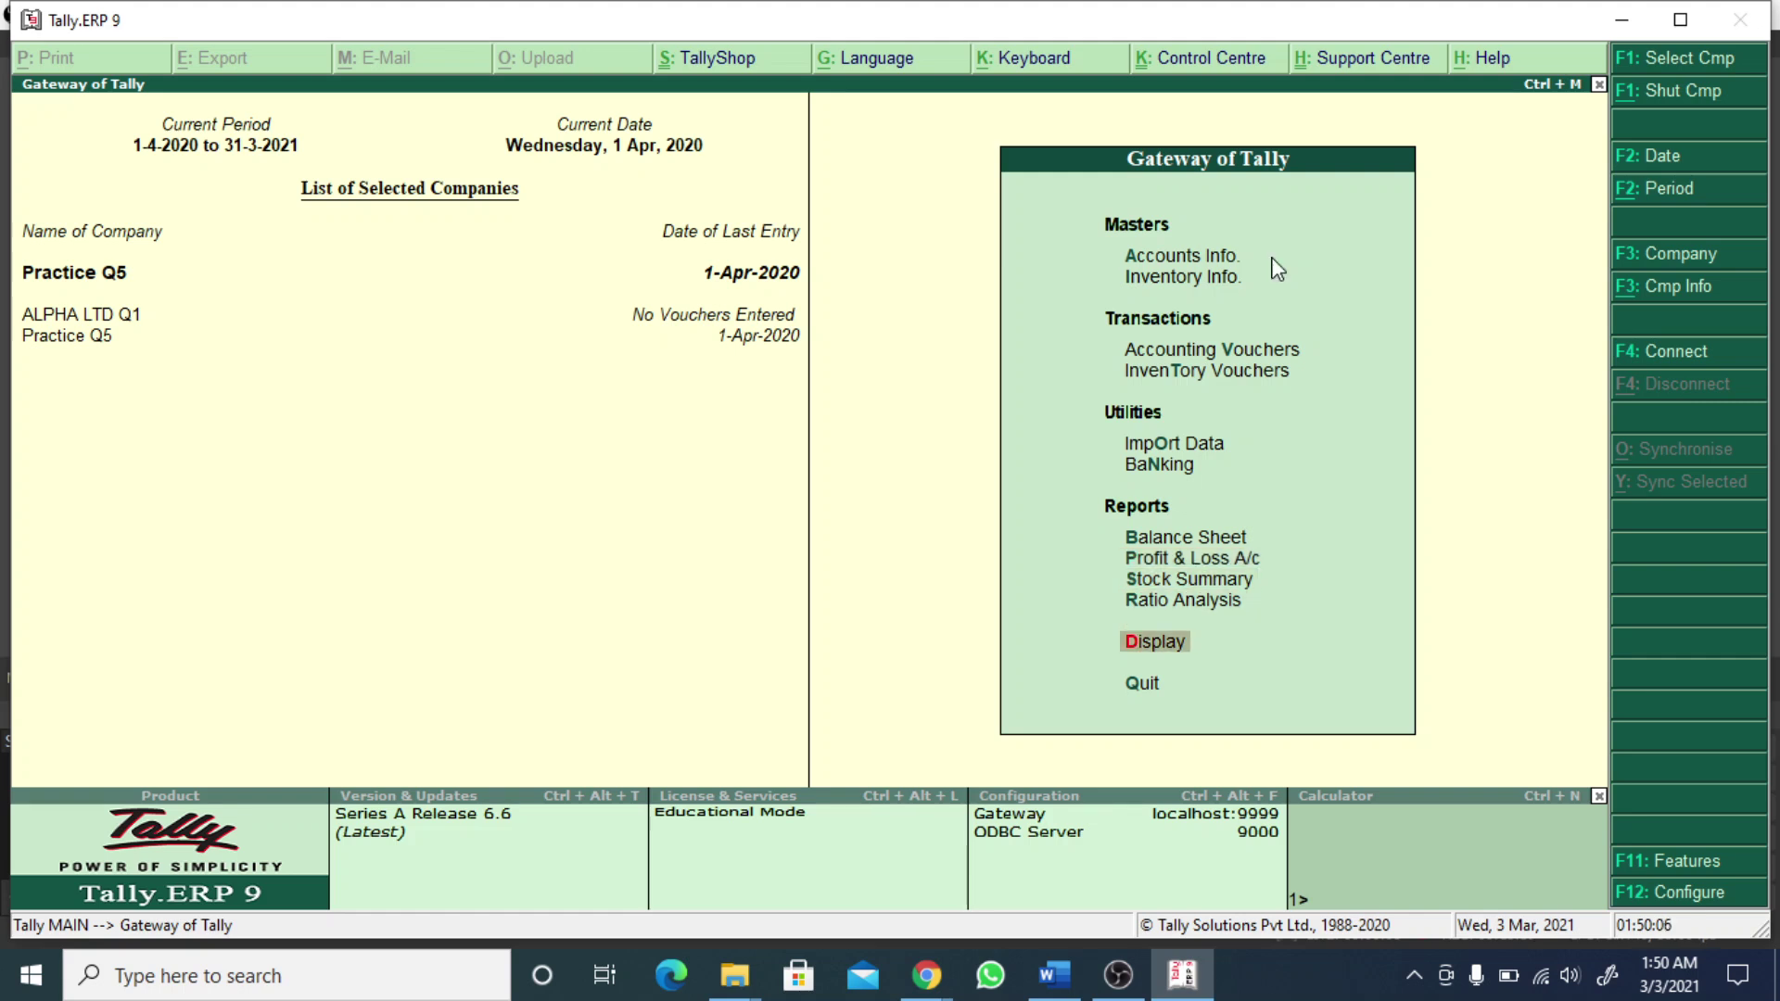
pyautogui.press('Return')
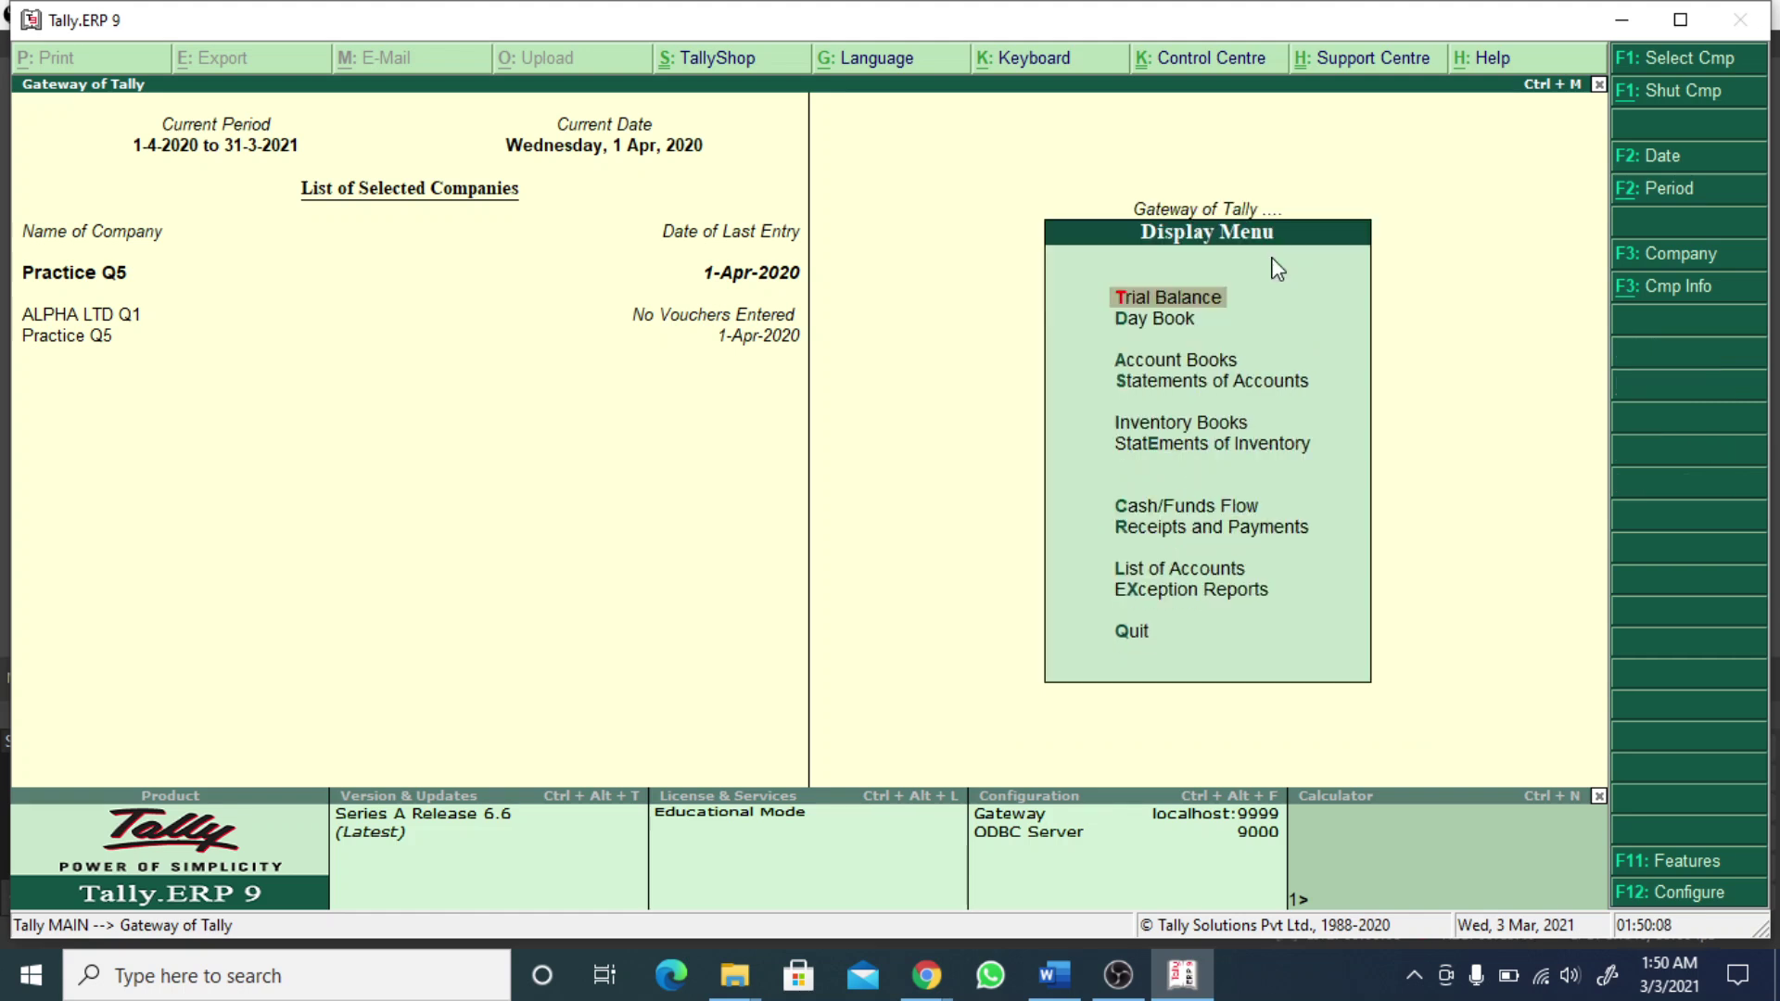
pyautogui.press('Down')
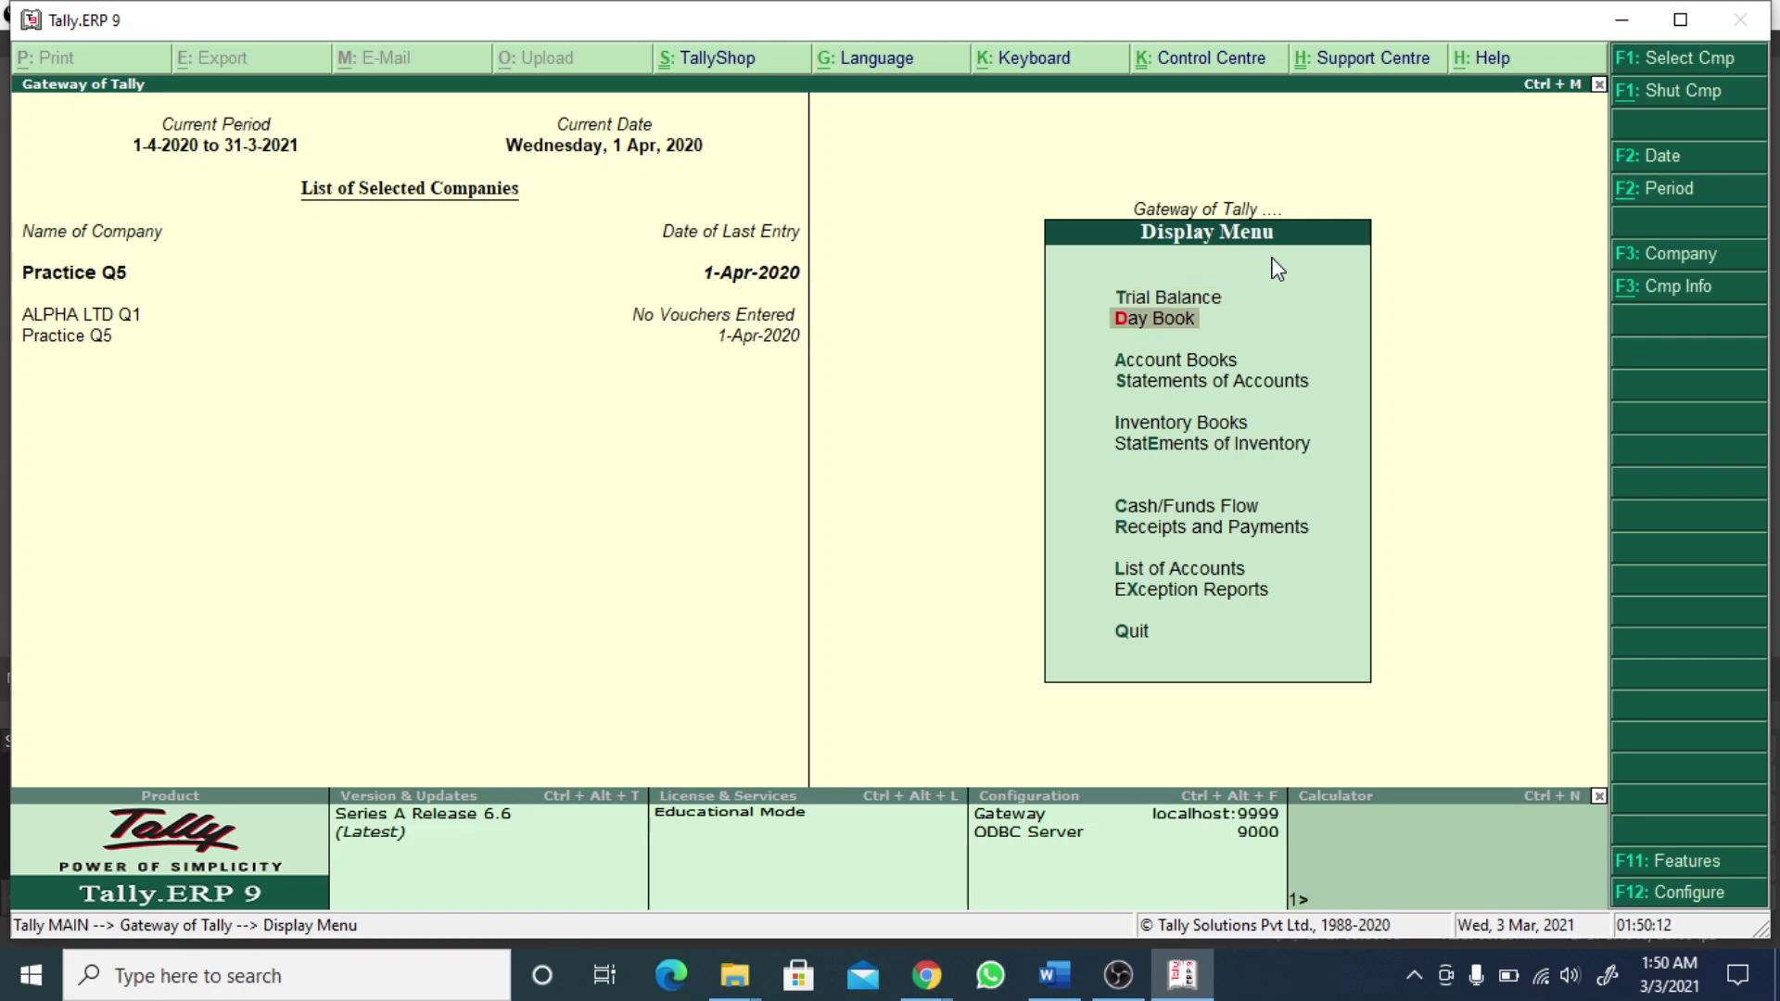
pyautogui.press('Return')
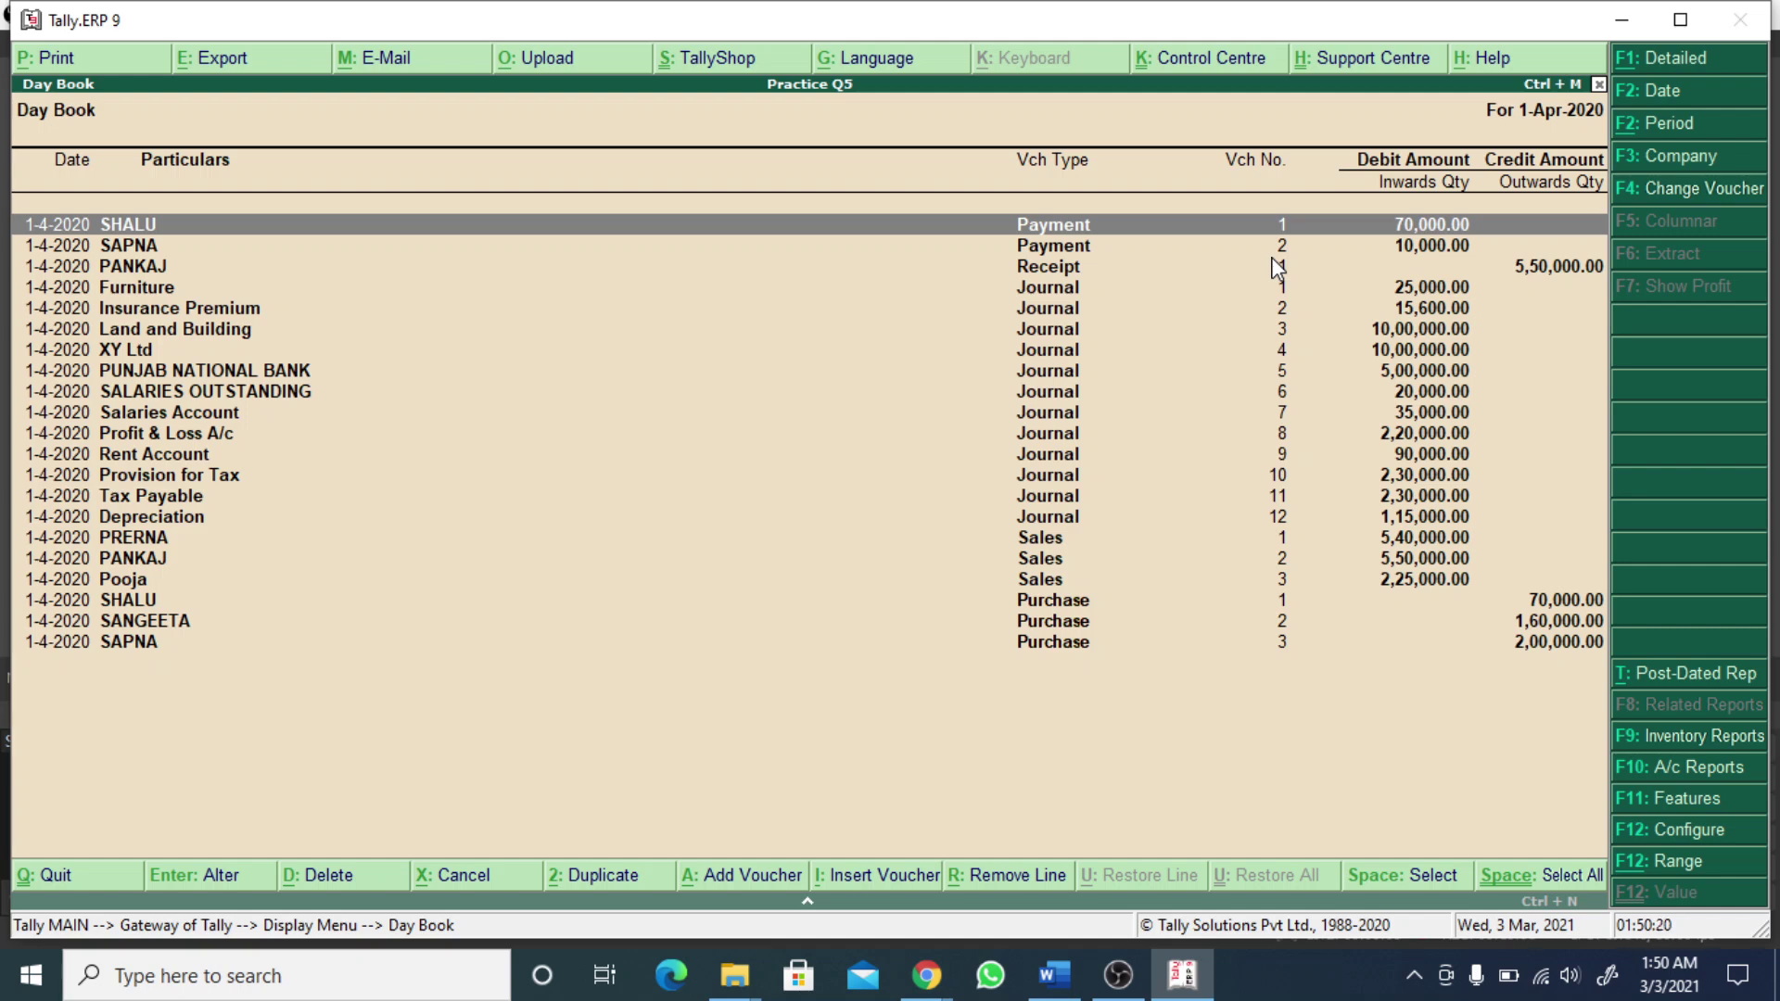
pyautogui.click(1678, 61)
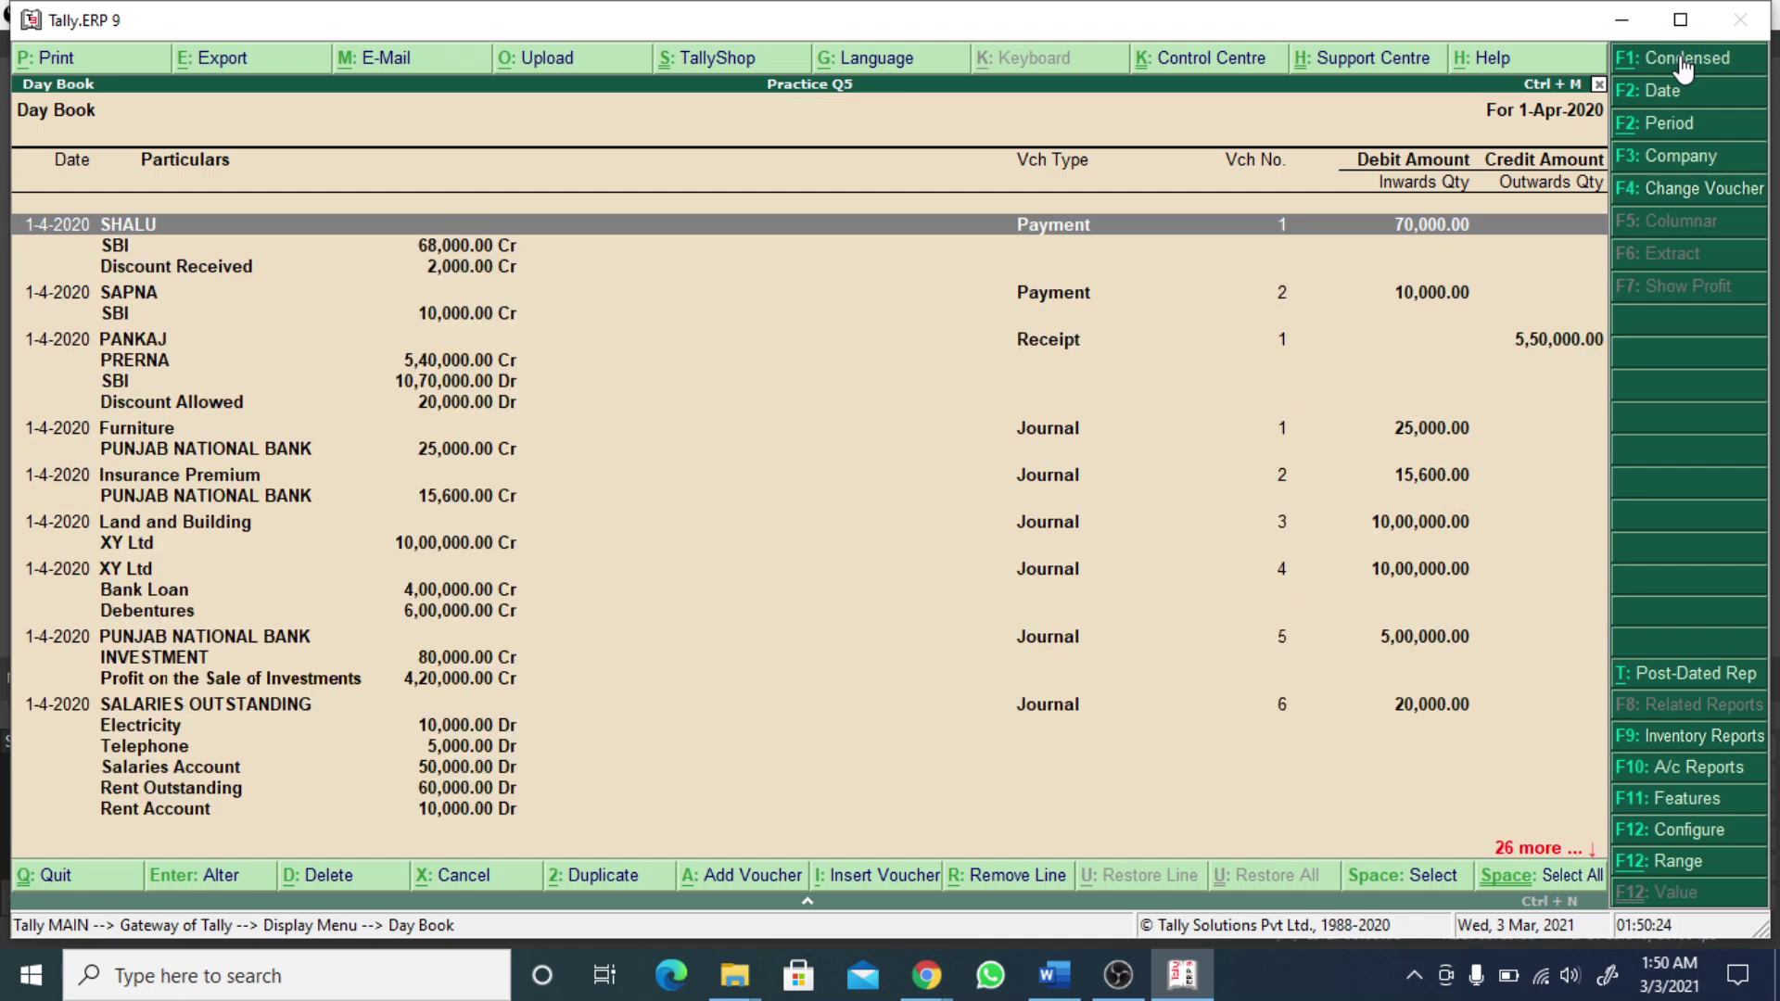
# - Start exporting the Day Book as PDF to C:\Program Files\Tally\Tally.ERP9 with the output file name EXAM DAY BOOK
pyautogui.click(247, 55)
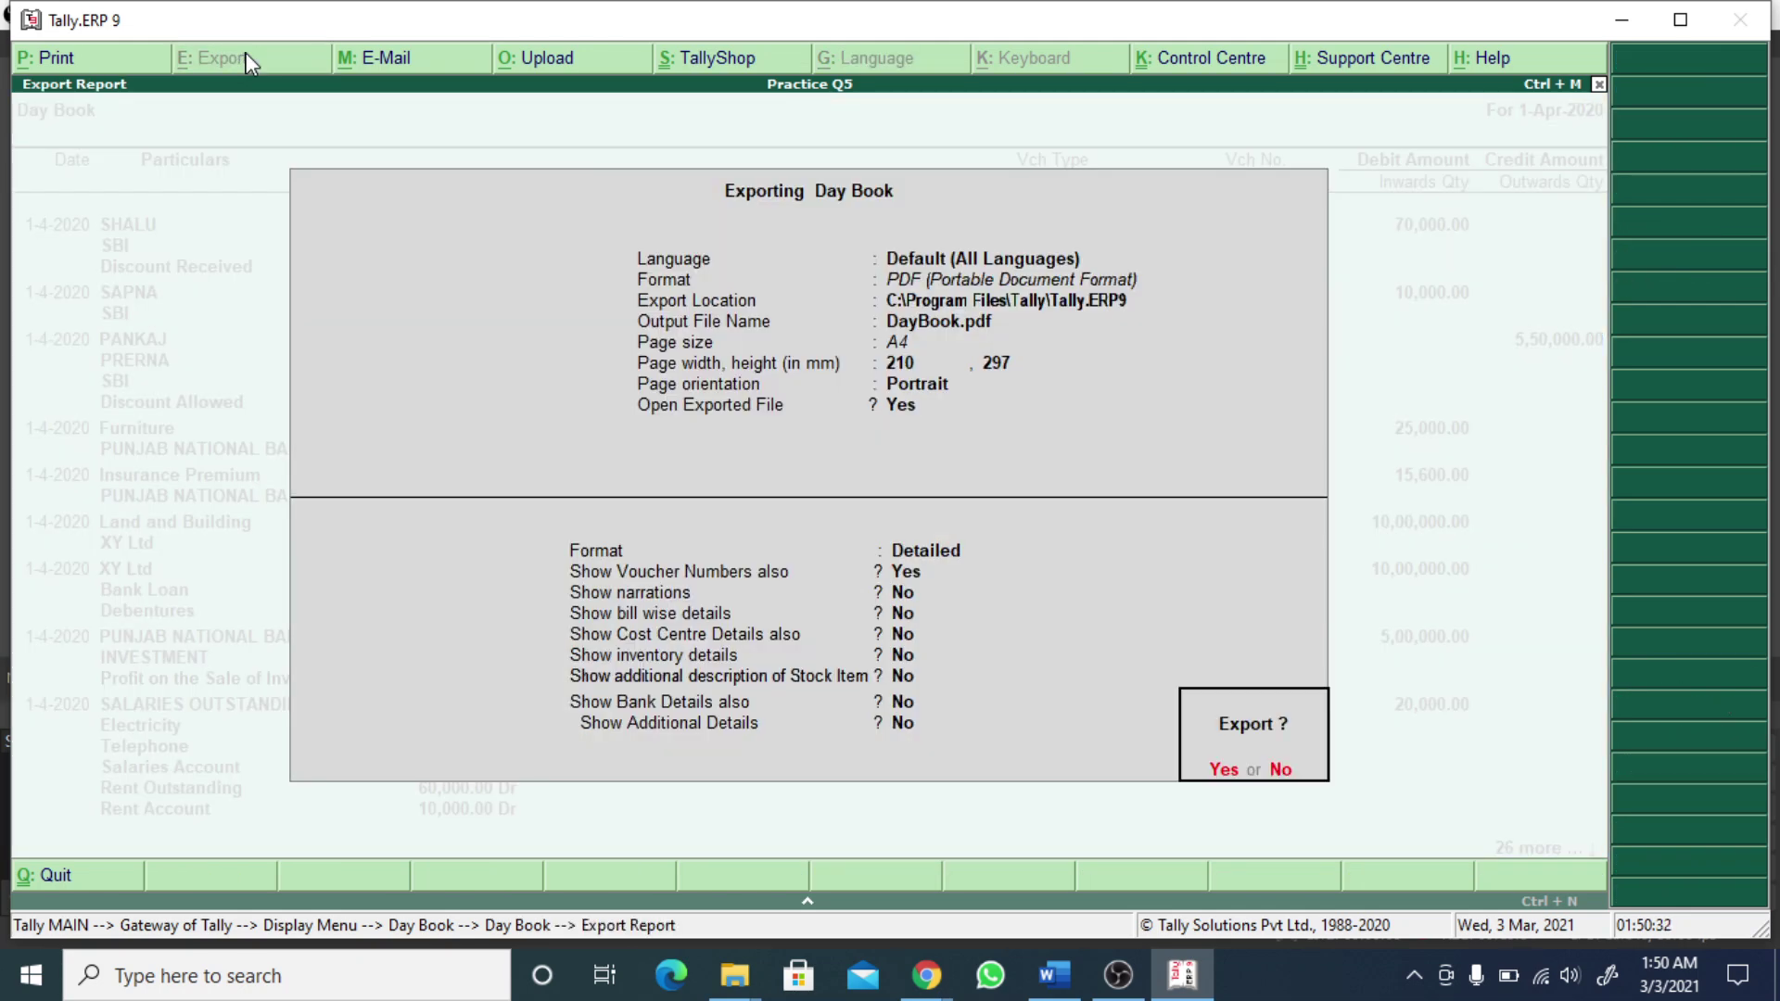
pyautogui.press('n')
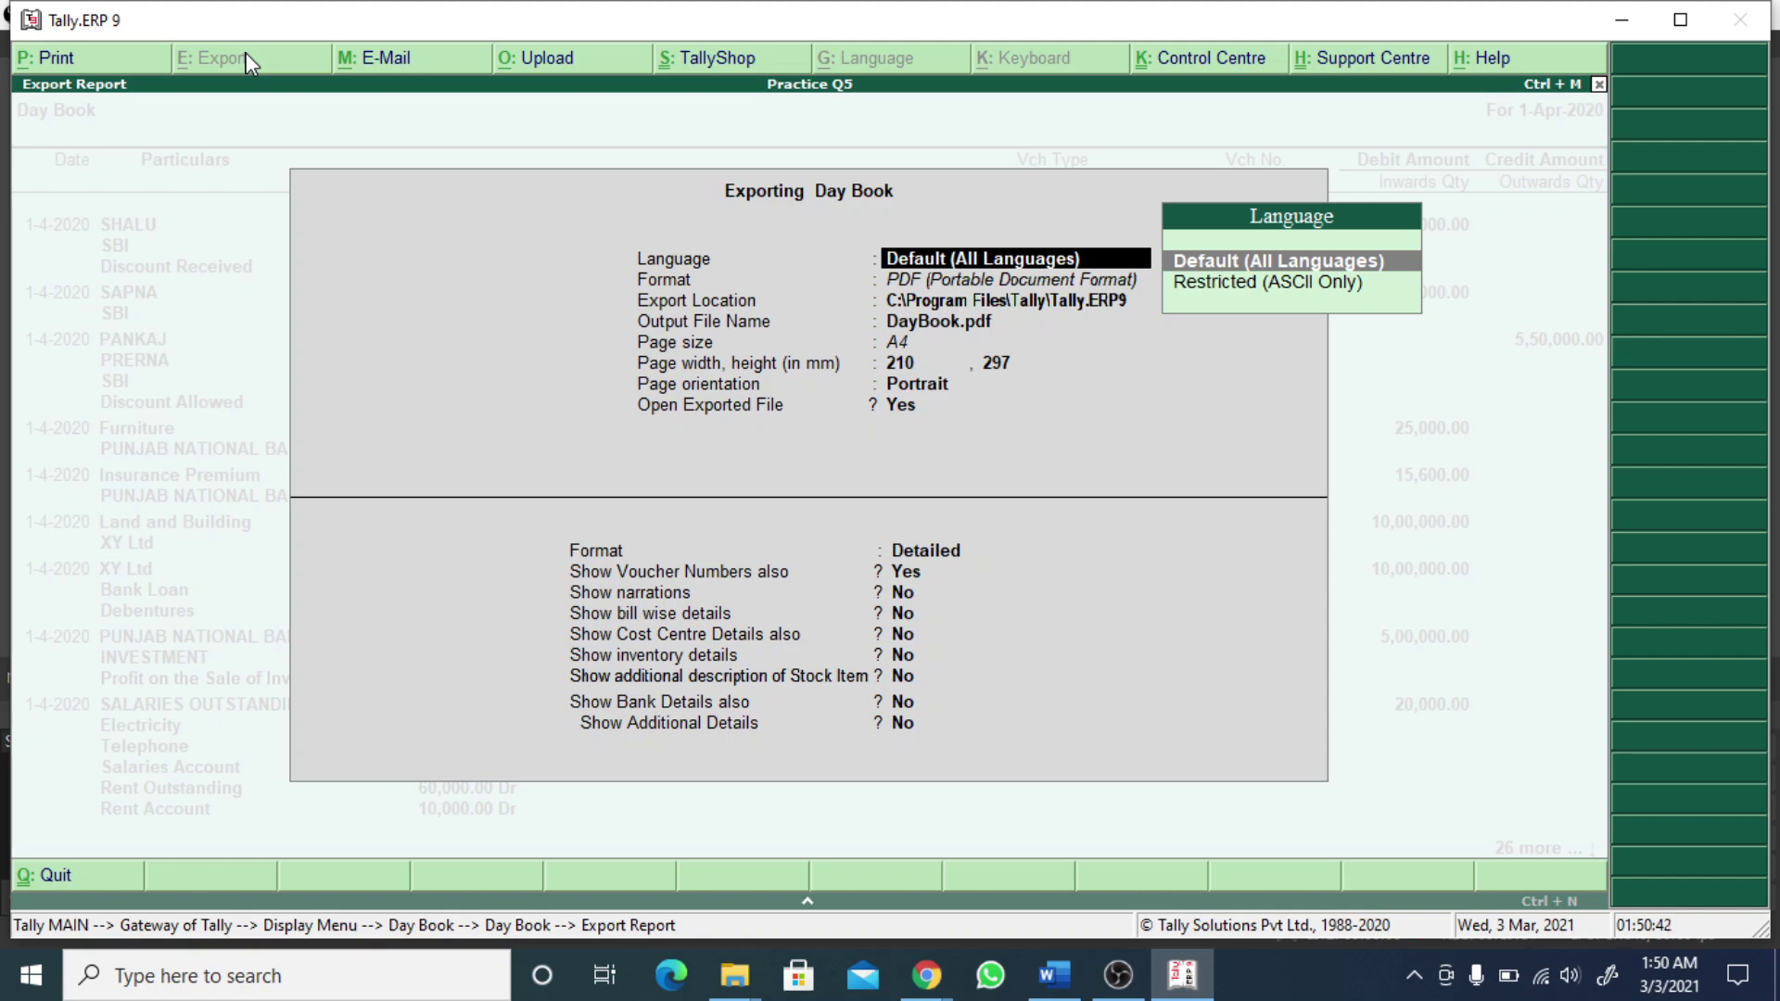
pyautogui.press('Return')
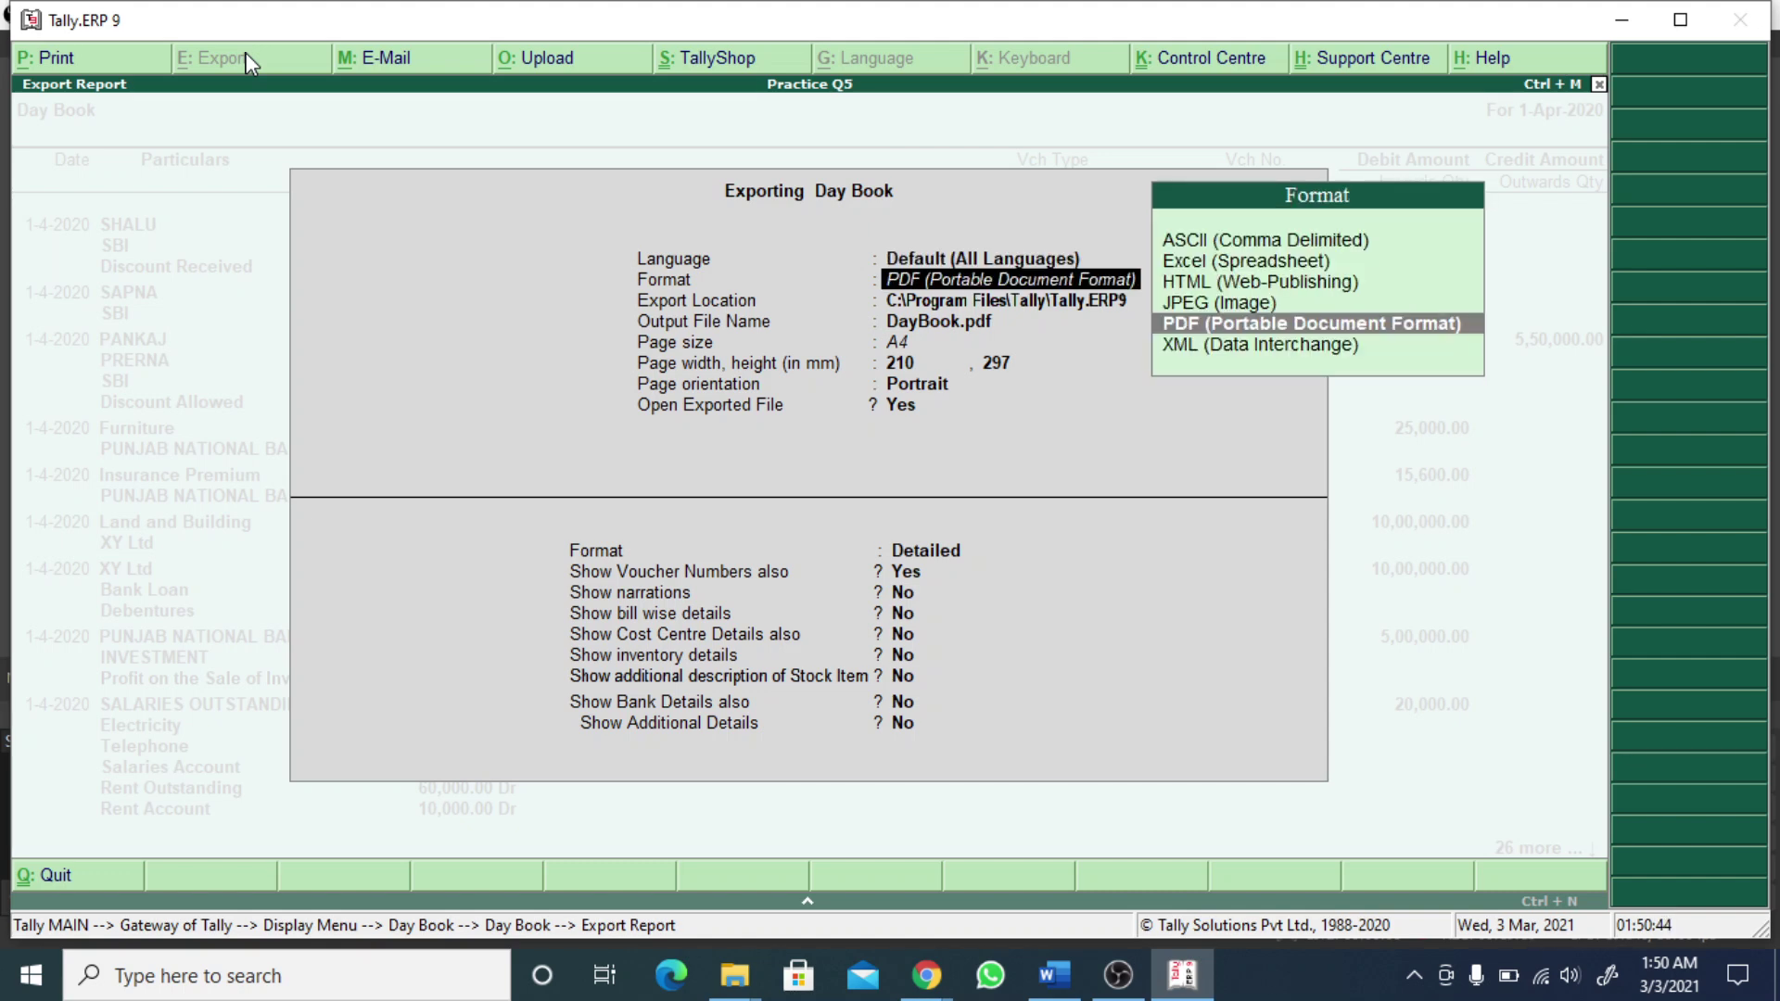
pyautogui.press('Return')
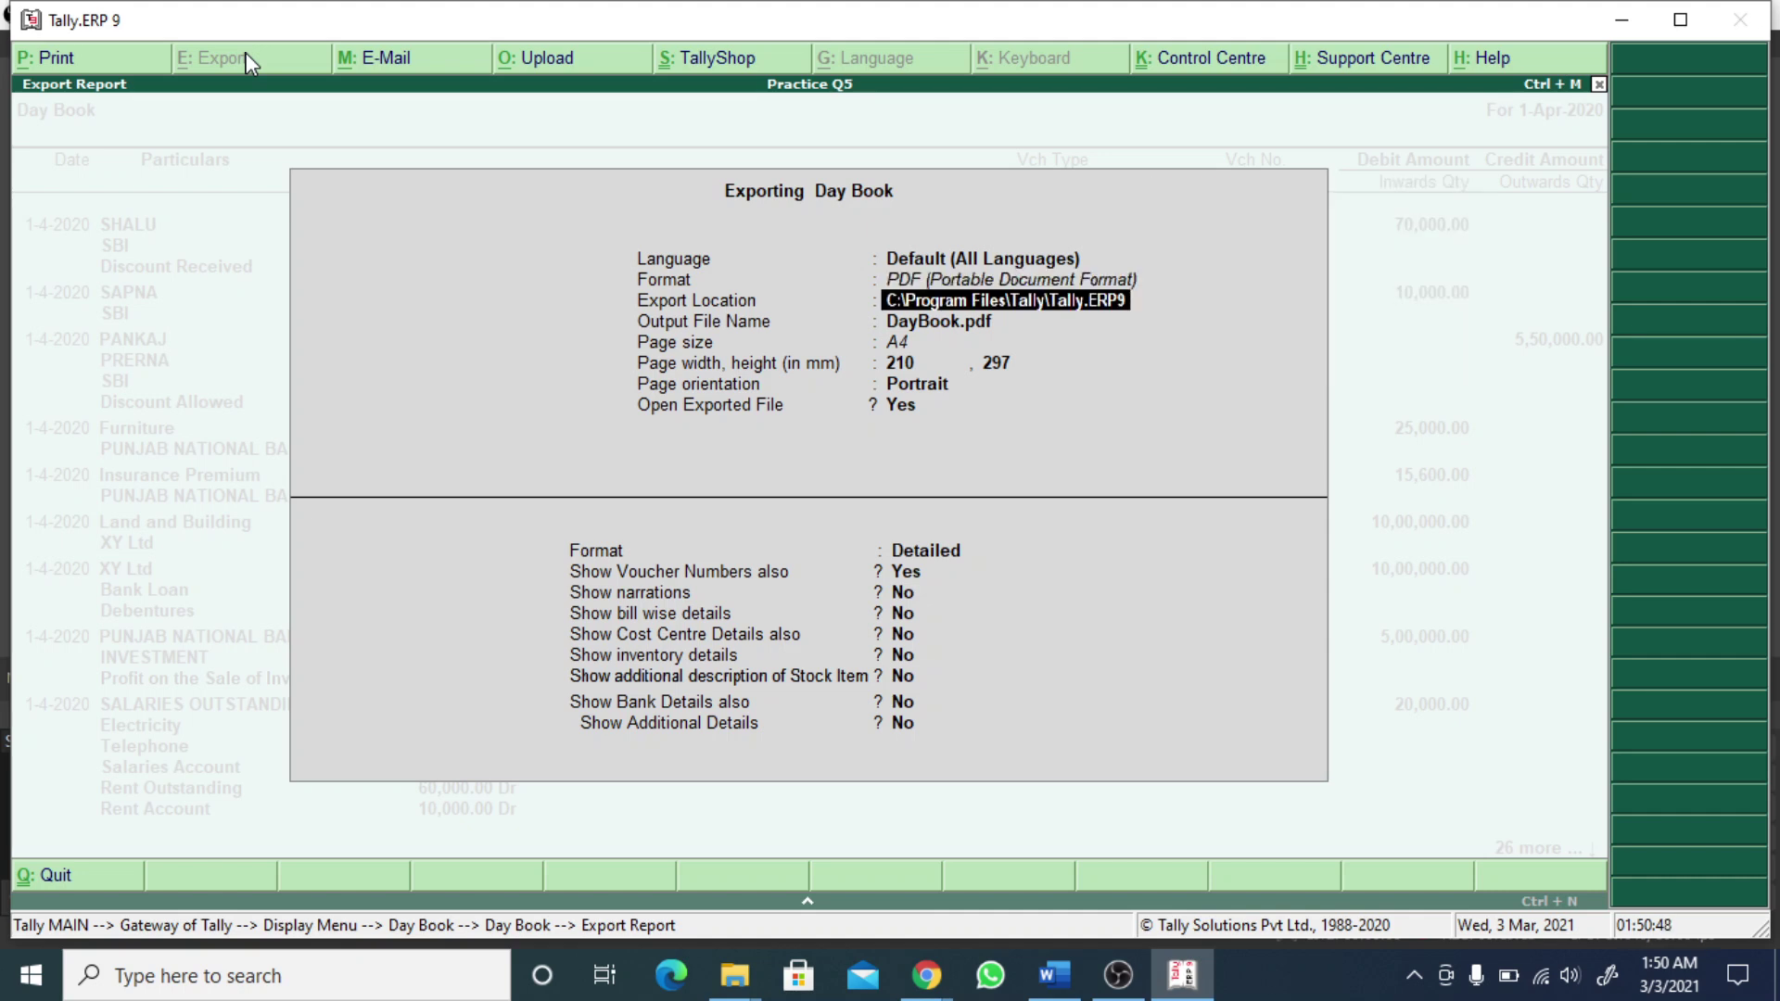
pyautogui.press('Return')
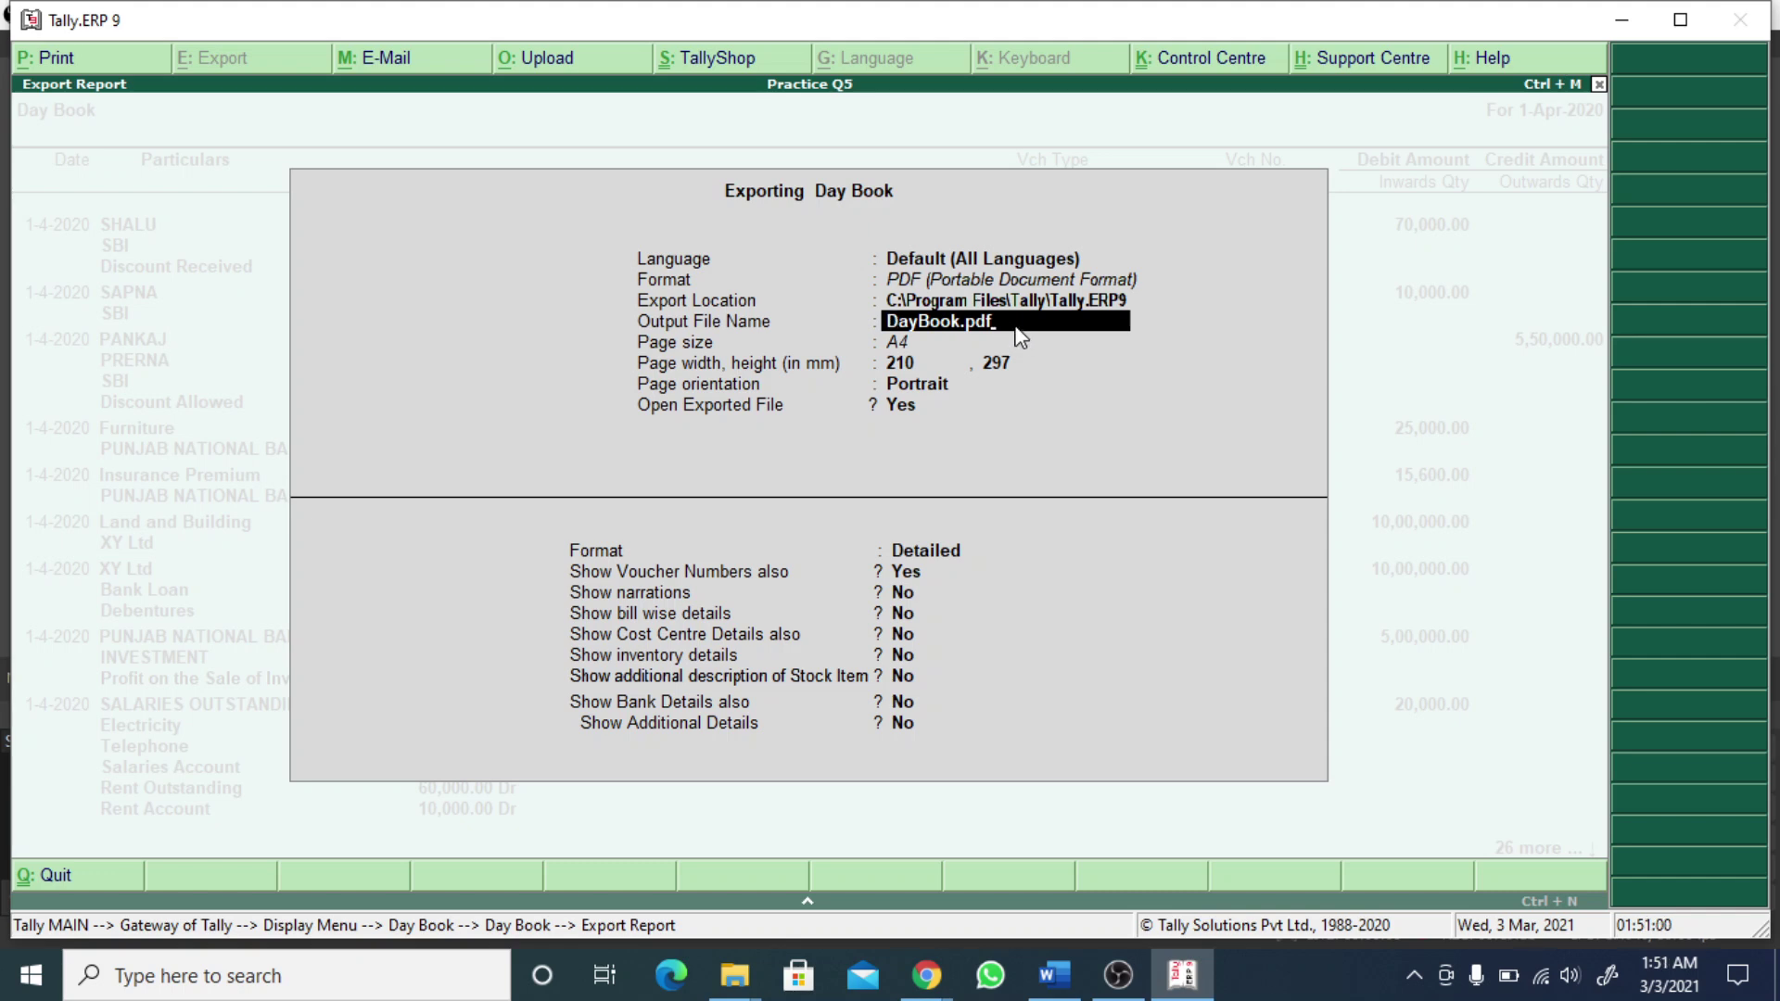
pyautogui.press('BackSpace')
pyautogui.press('BackSpace')
pyautogui.press('BackSpace')
pyautogui.press('BackSpace')
pyautogui.press('BackSpace')
pyautogui.press('BackSpace')
pyautogui.press('BackSpace')
pyautogui.press('BackSpace')
pyautogui.press('BackSpace')
pyautogui.press('BackSpace')
pyautogui.press('BackSpace')
pyautogui.write('EXAM DAY BOOK')
pyautogui.press('Return')
# - Keep the remaining settings, including Portrait, Detailed format and All Vouchers, and export the Day Book
pyautogui.press('Return')
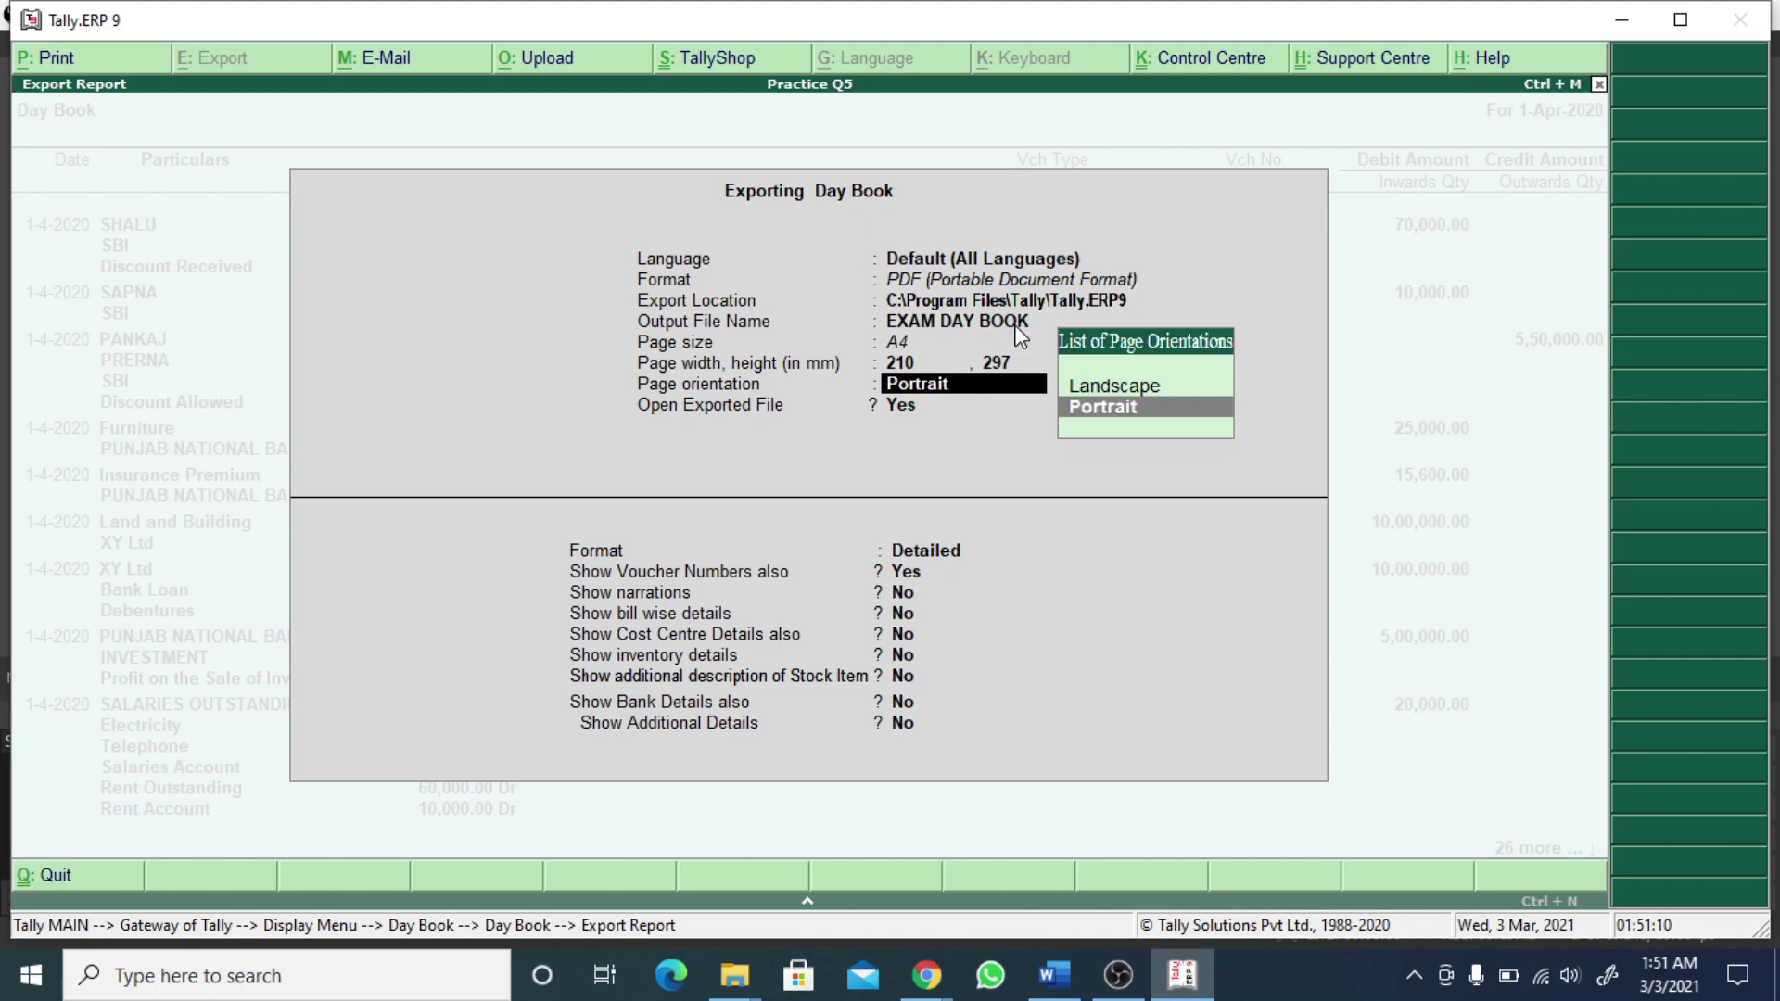
pyautogui.press('Return')
pyautogui.press('Return')
pyautogui.press('Return')
pyautogui.press('Return')
pyautogui.press('Return')
pyautogui.press('Return')
pyautogui.press('Return')
pyautogui.press('Return')
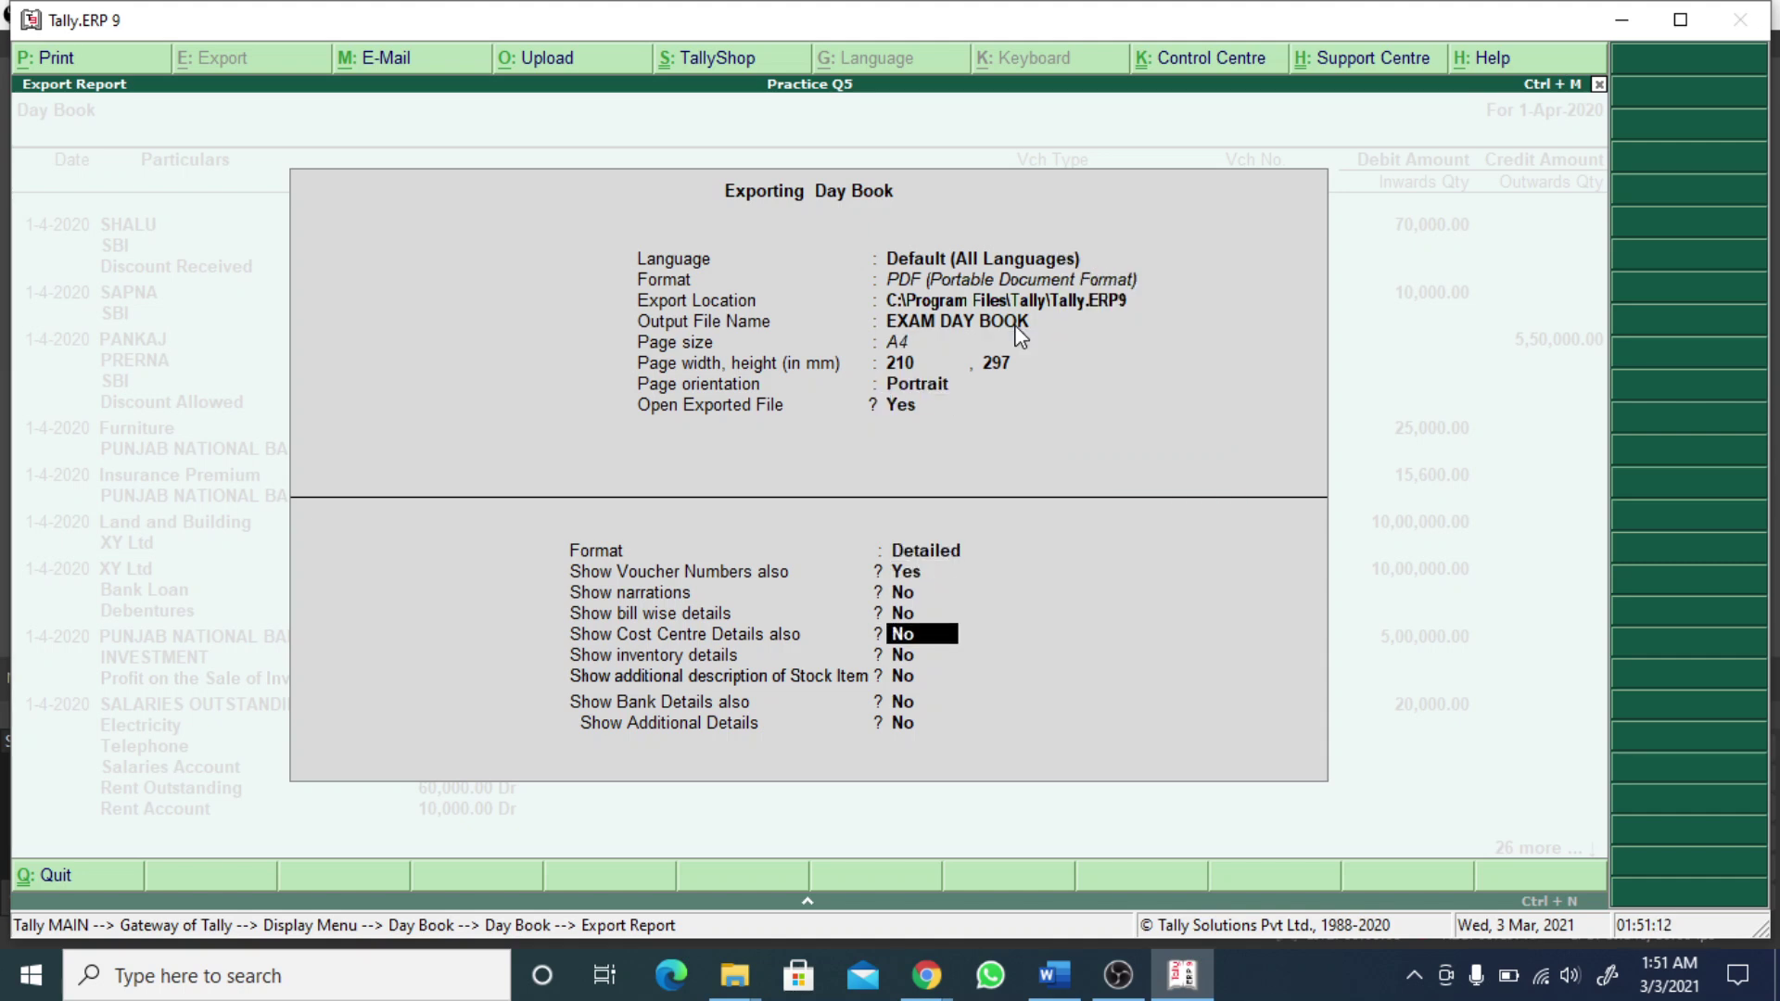
pyautogui.press('Return')
pyautogui.press('Return')
pyautogui.press('Return')
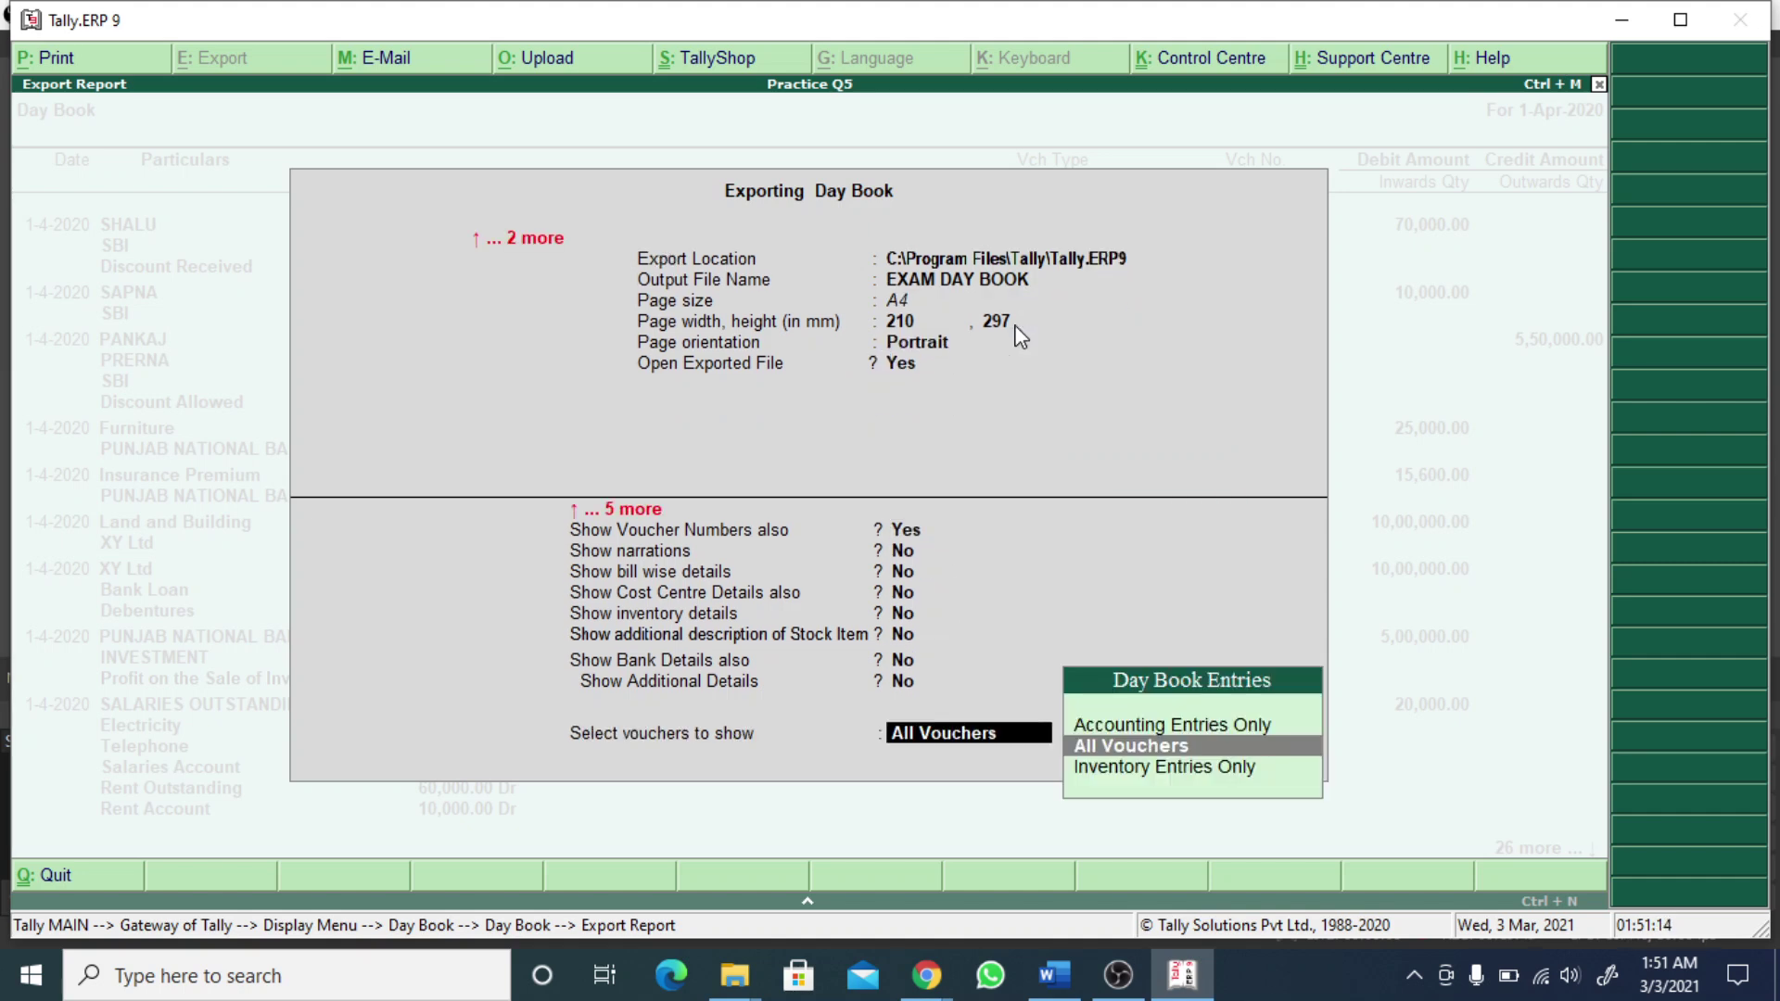
pyautogui.press('Return')
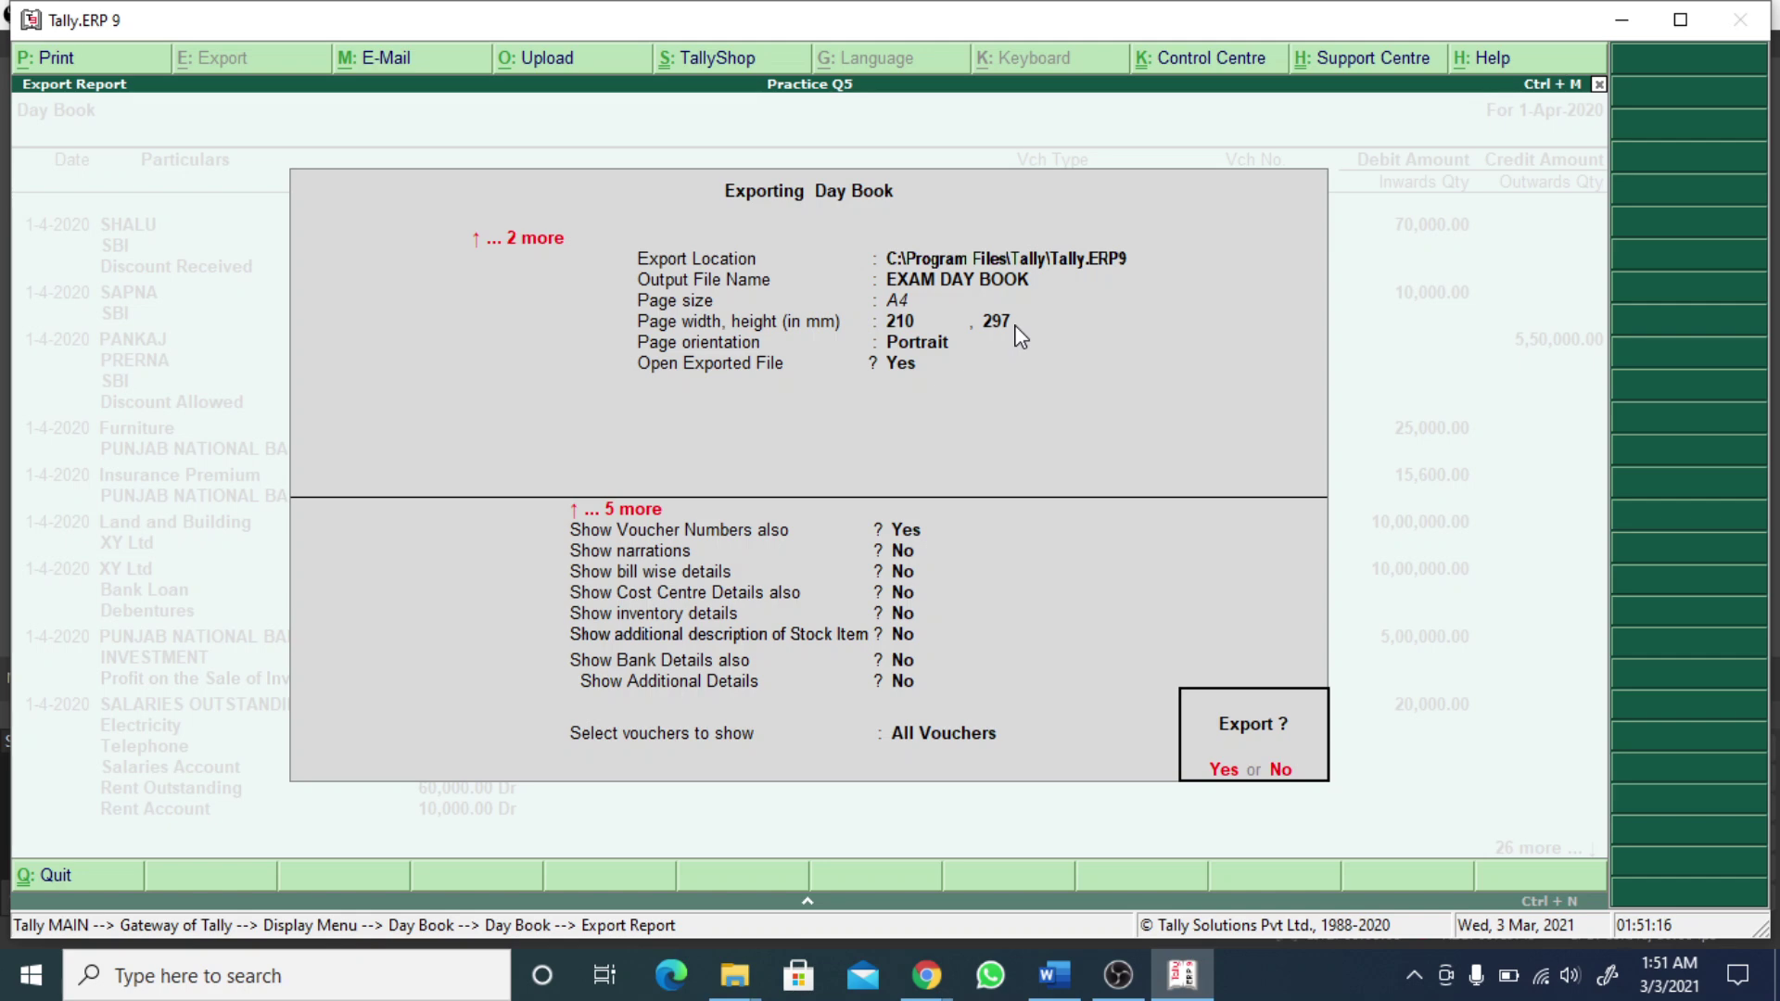
pyautogui.press('Return')
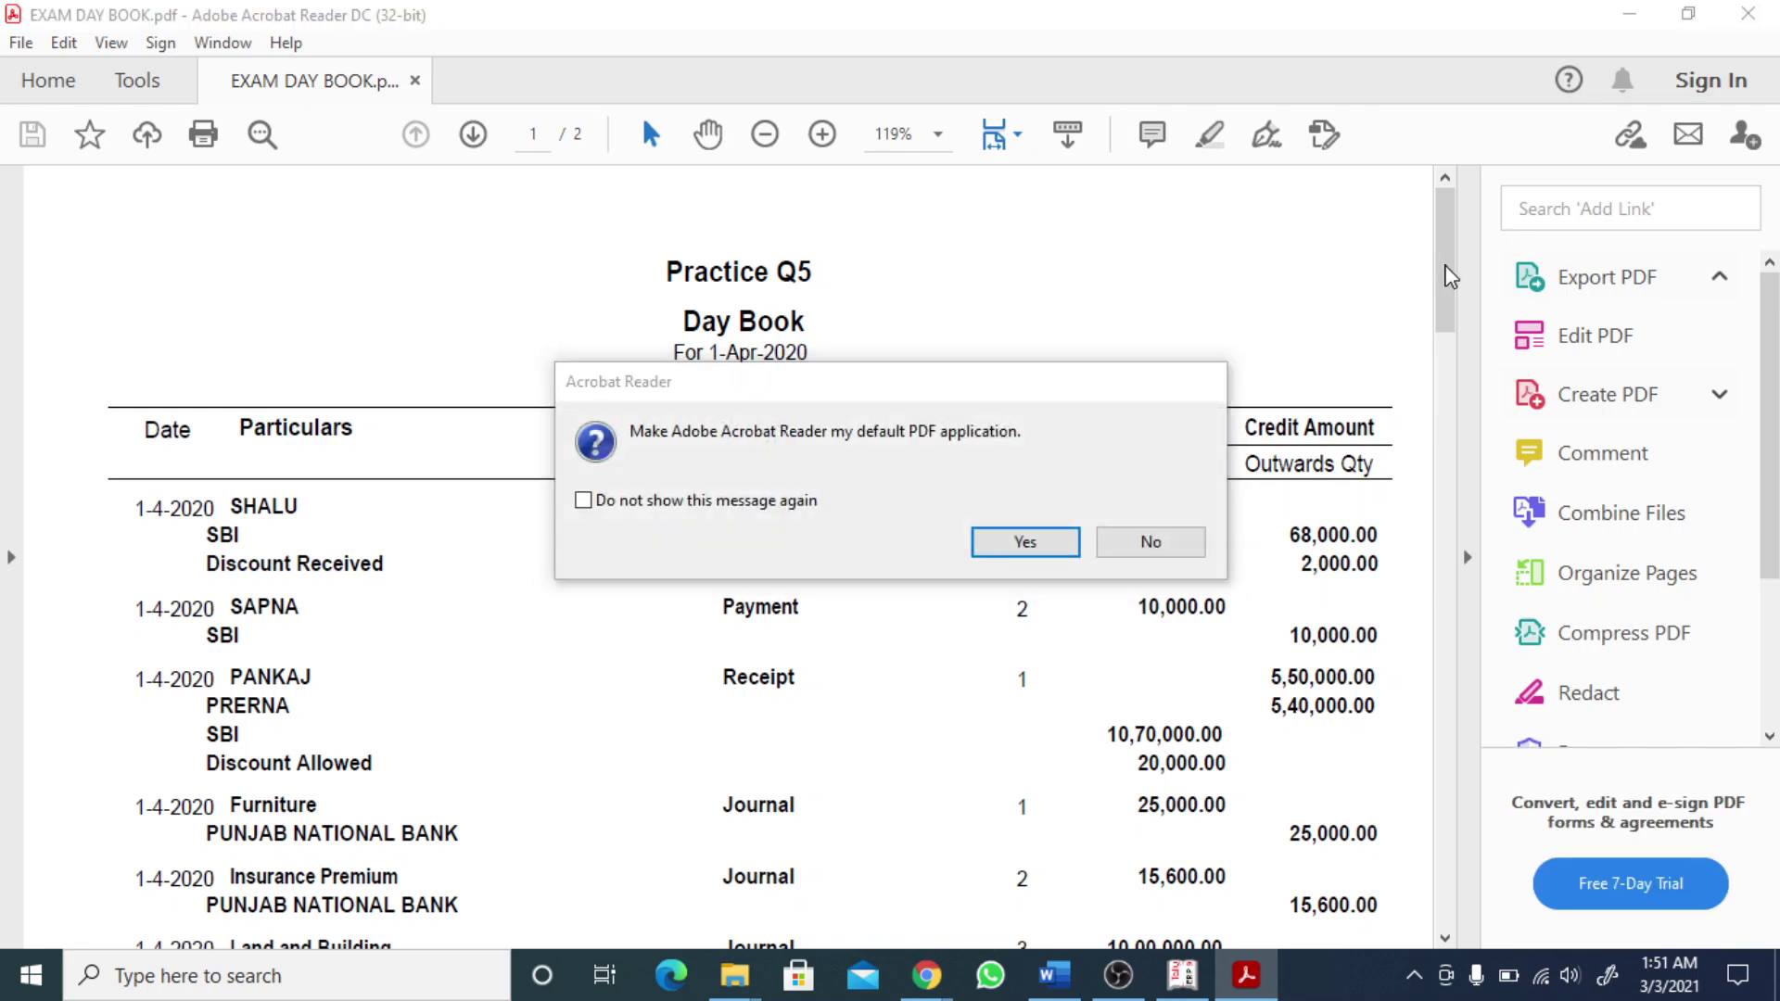
# - Decline making Acrobat Reader the default PDF application, review the exported Day Book PDF, and close it
pyautogui.click(1144, 545)
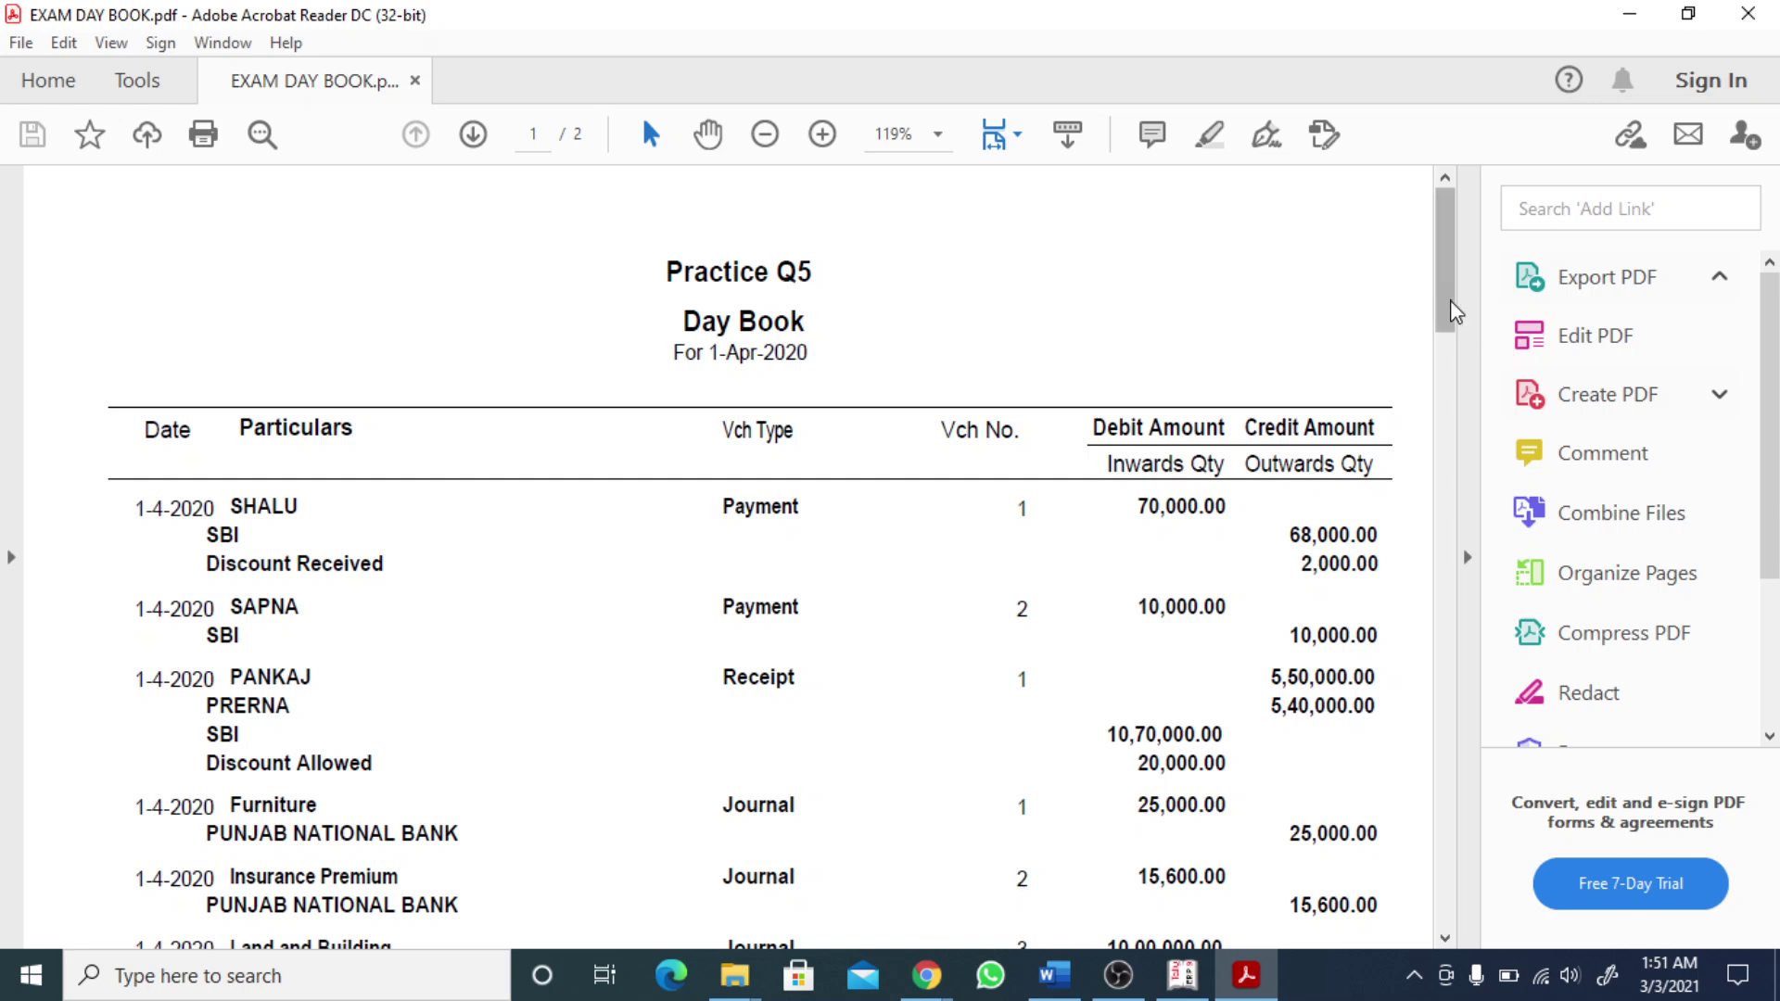
pyautogui.scroll(-3, 1460, 338)
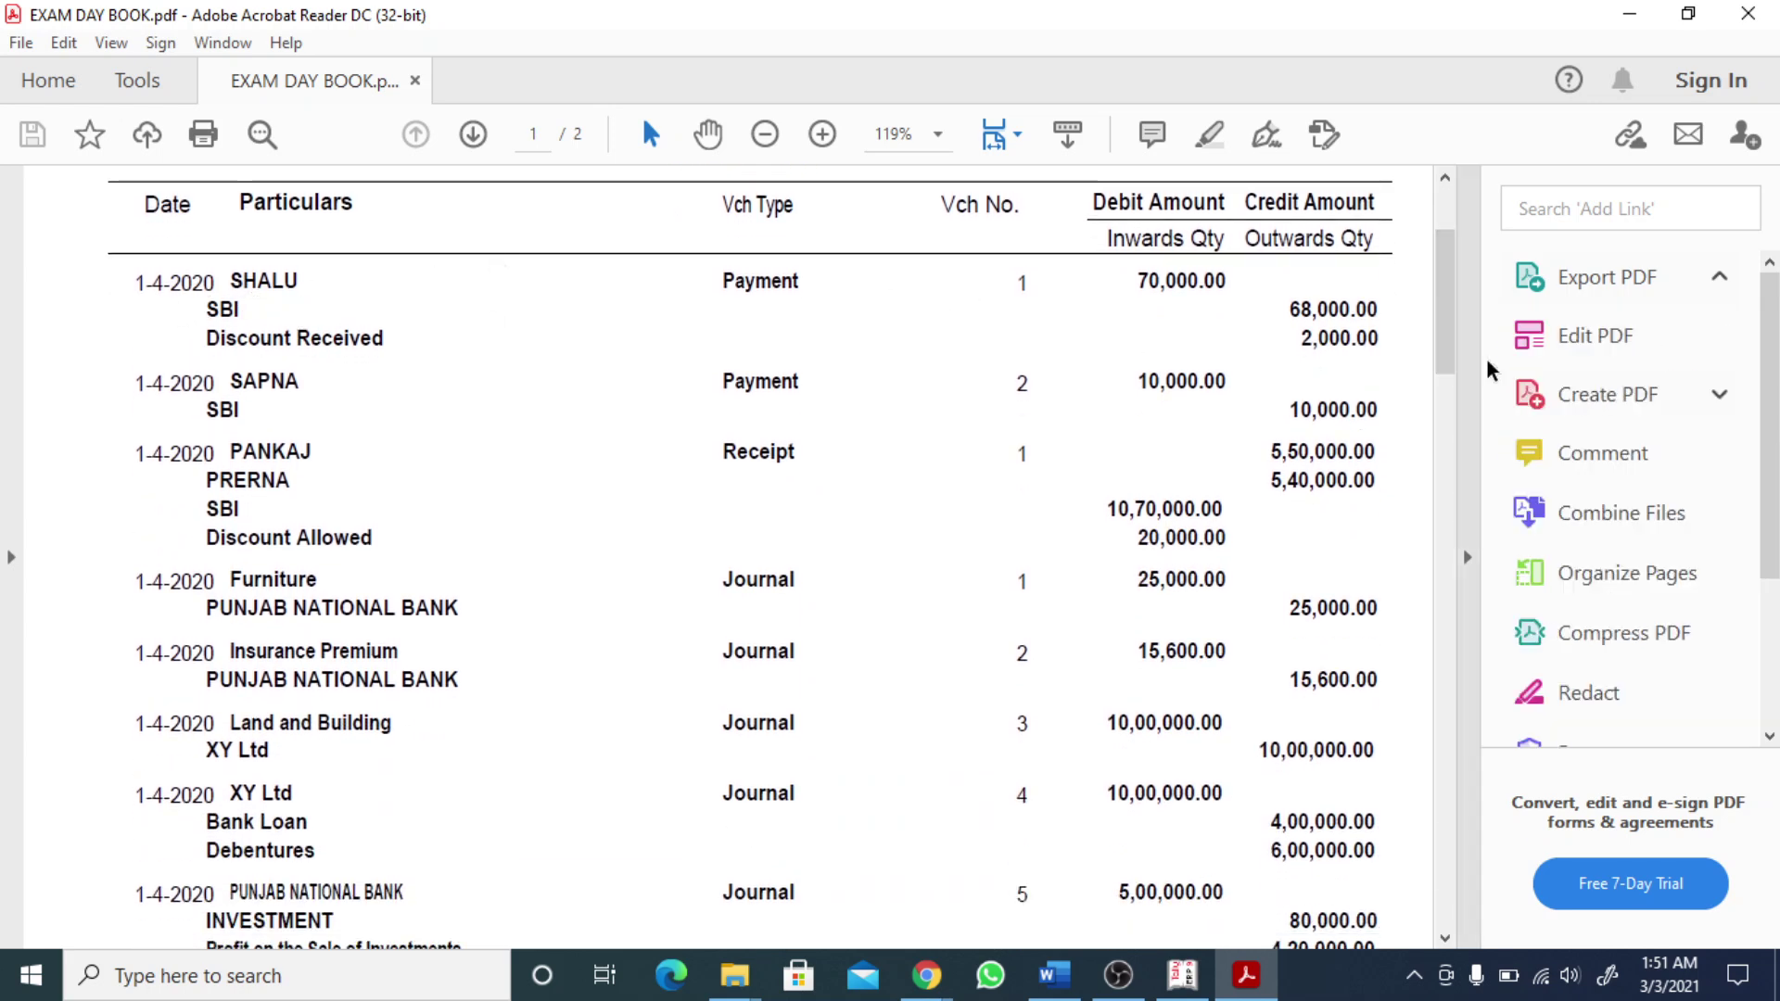
pyautogui.moveTo(1444, 306); pyautogui.dragTo(1428, 751)
pyautogui.scroll(7, 1388, 544)
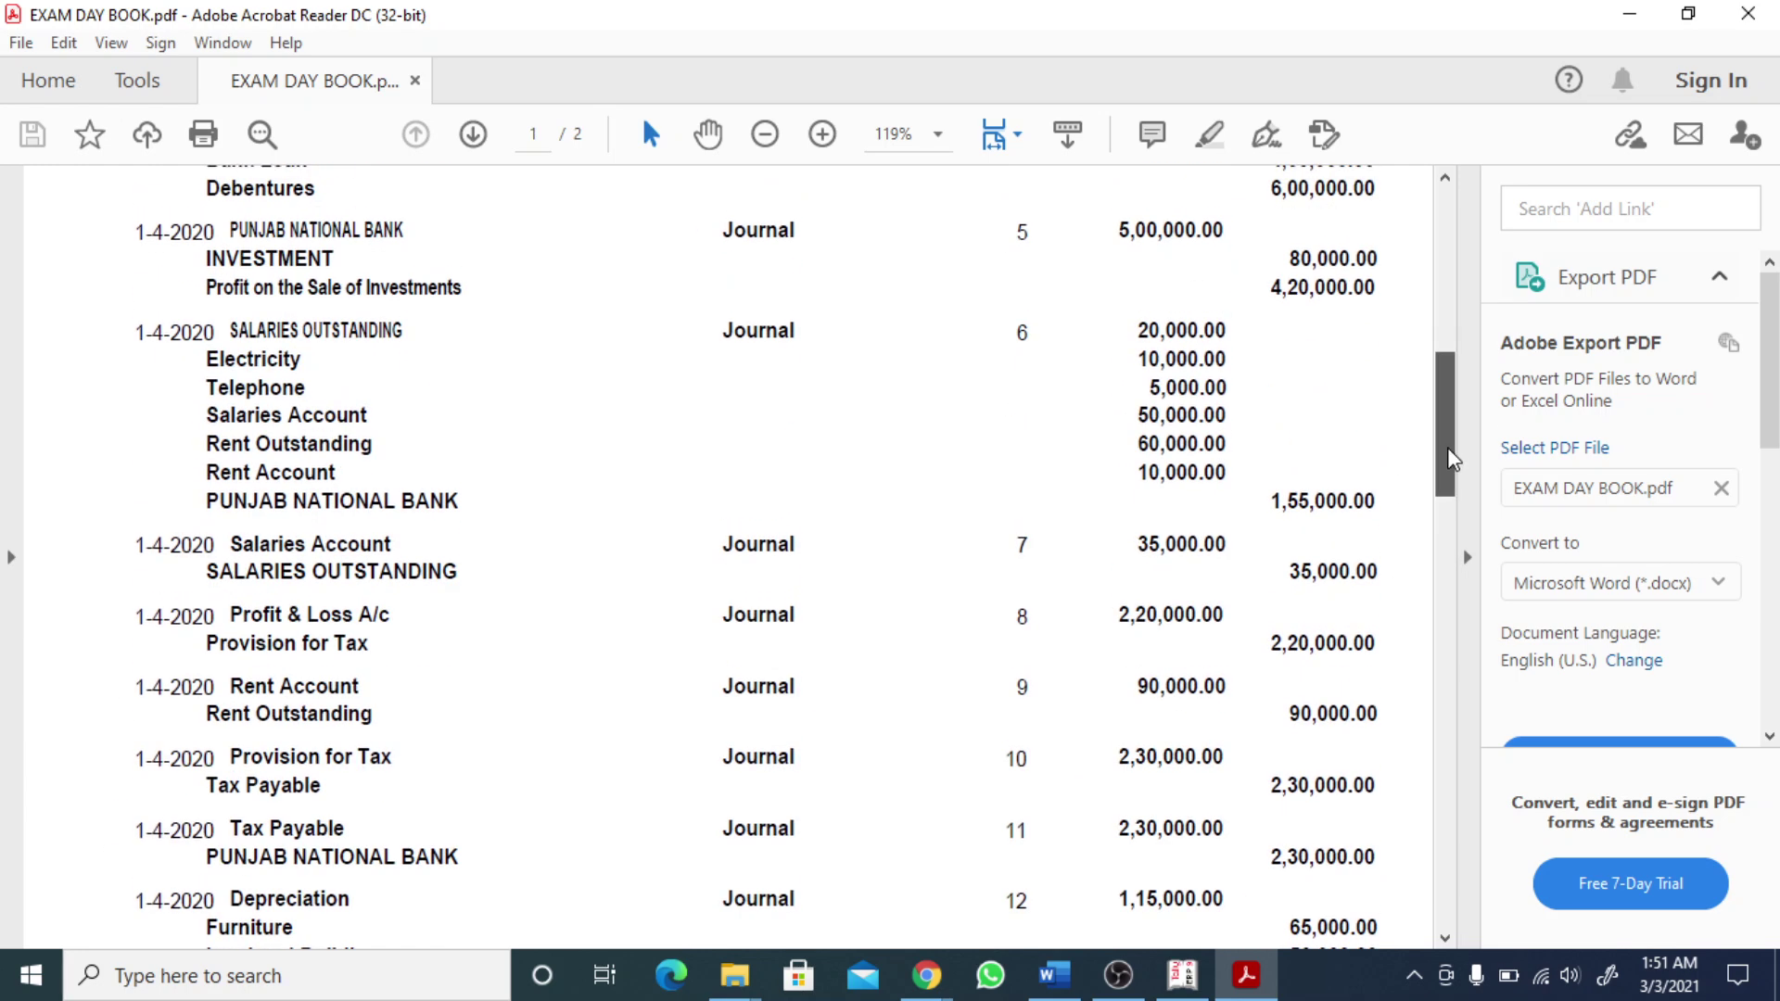
pyautogui.moveTo(1451, 460); pyautogui.dragTo(1450, 247)
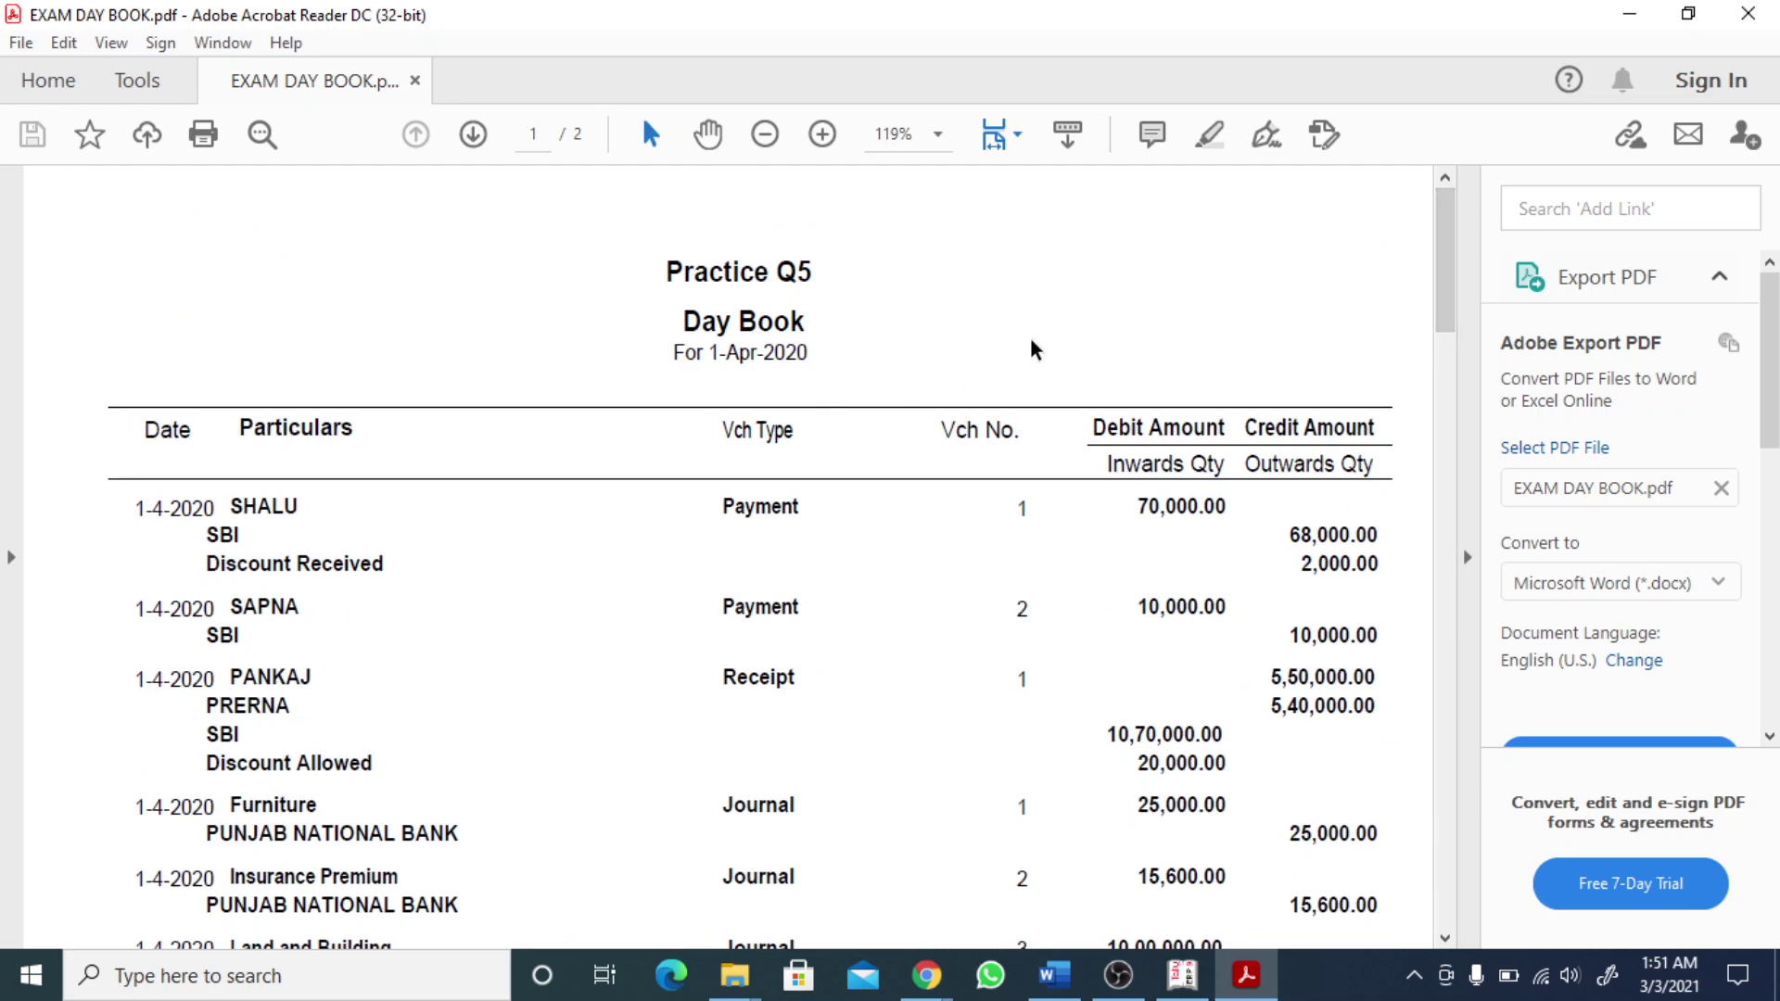
pyautogui.click(1749, 15)
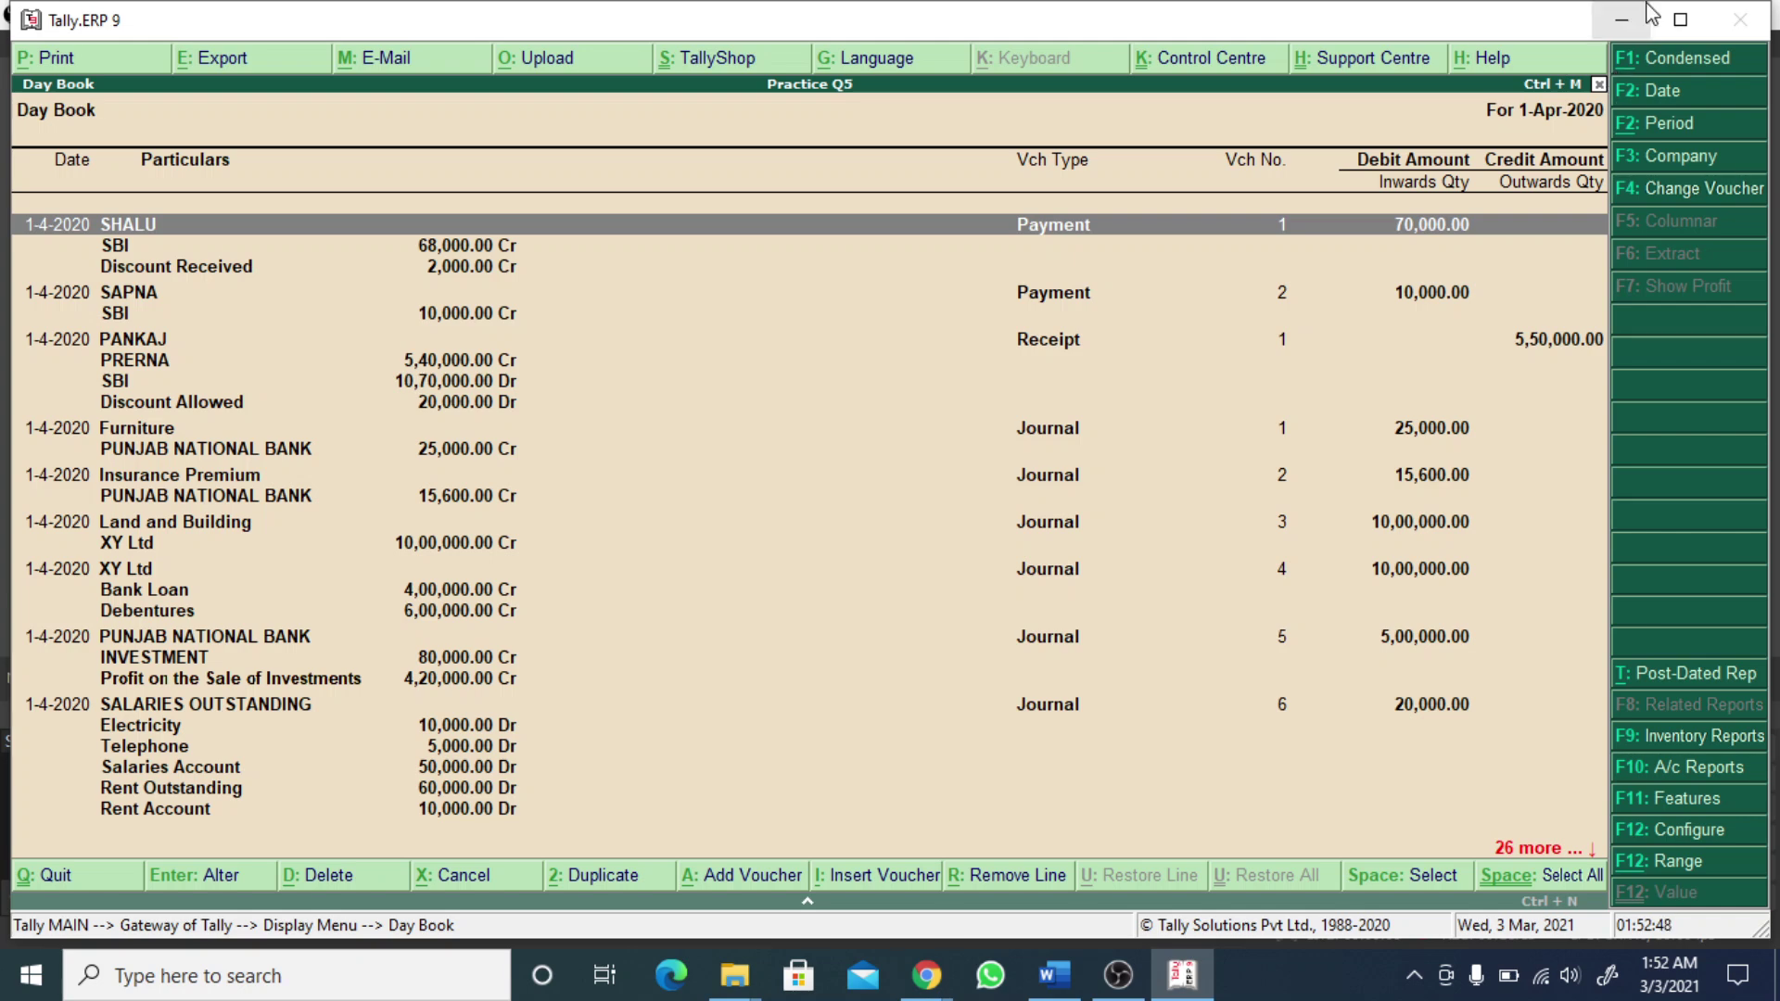
# - Minimize the Tally.ERP 9 and OBS windows to show the desktop, and refresh it
pyautogui.click(1622, 19)
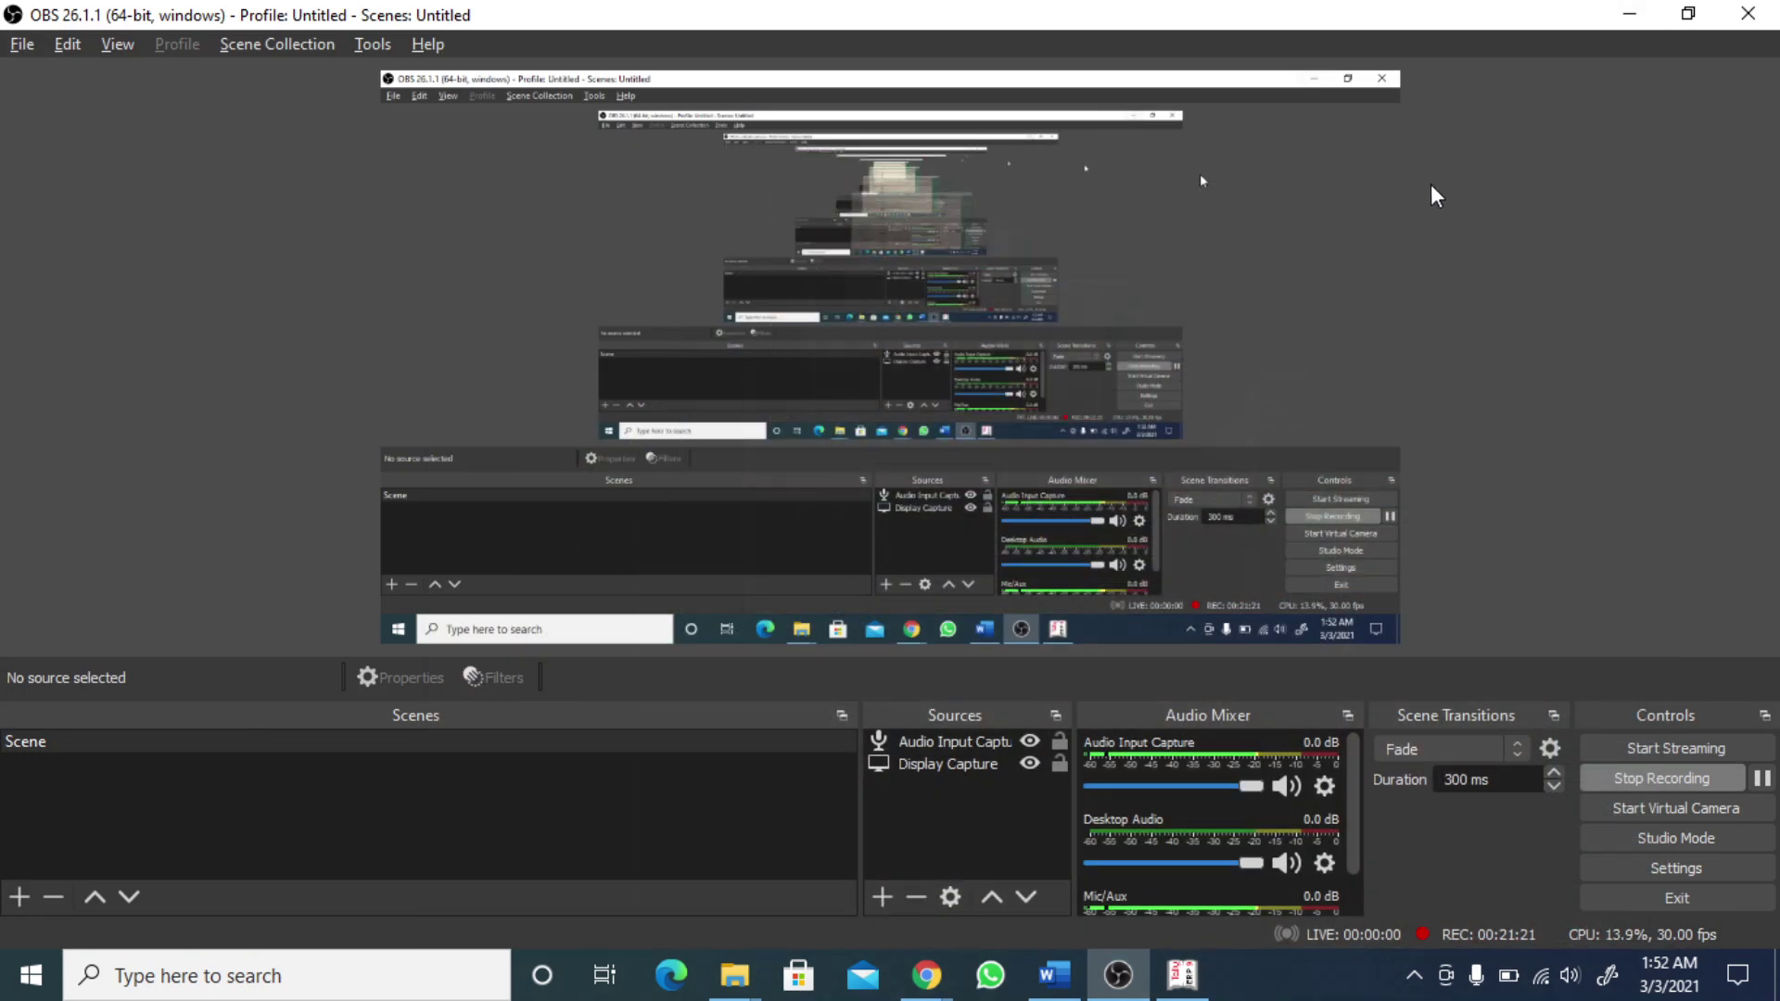
pyautogui.click(1632, 12)
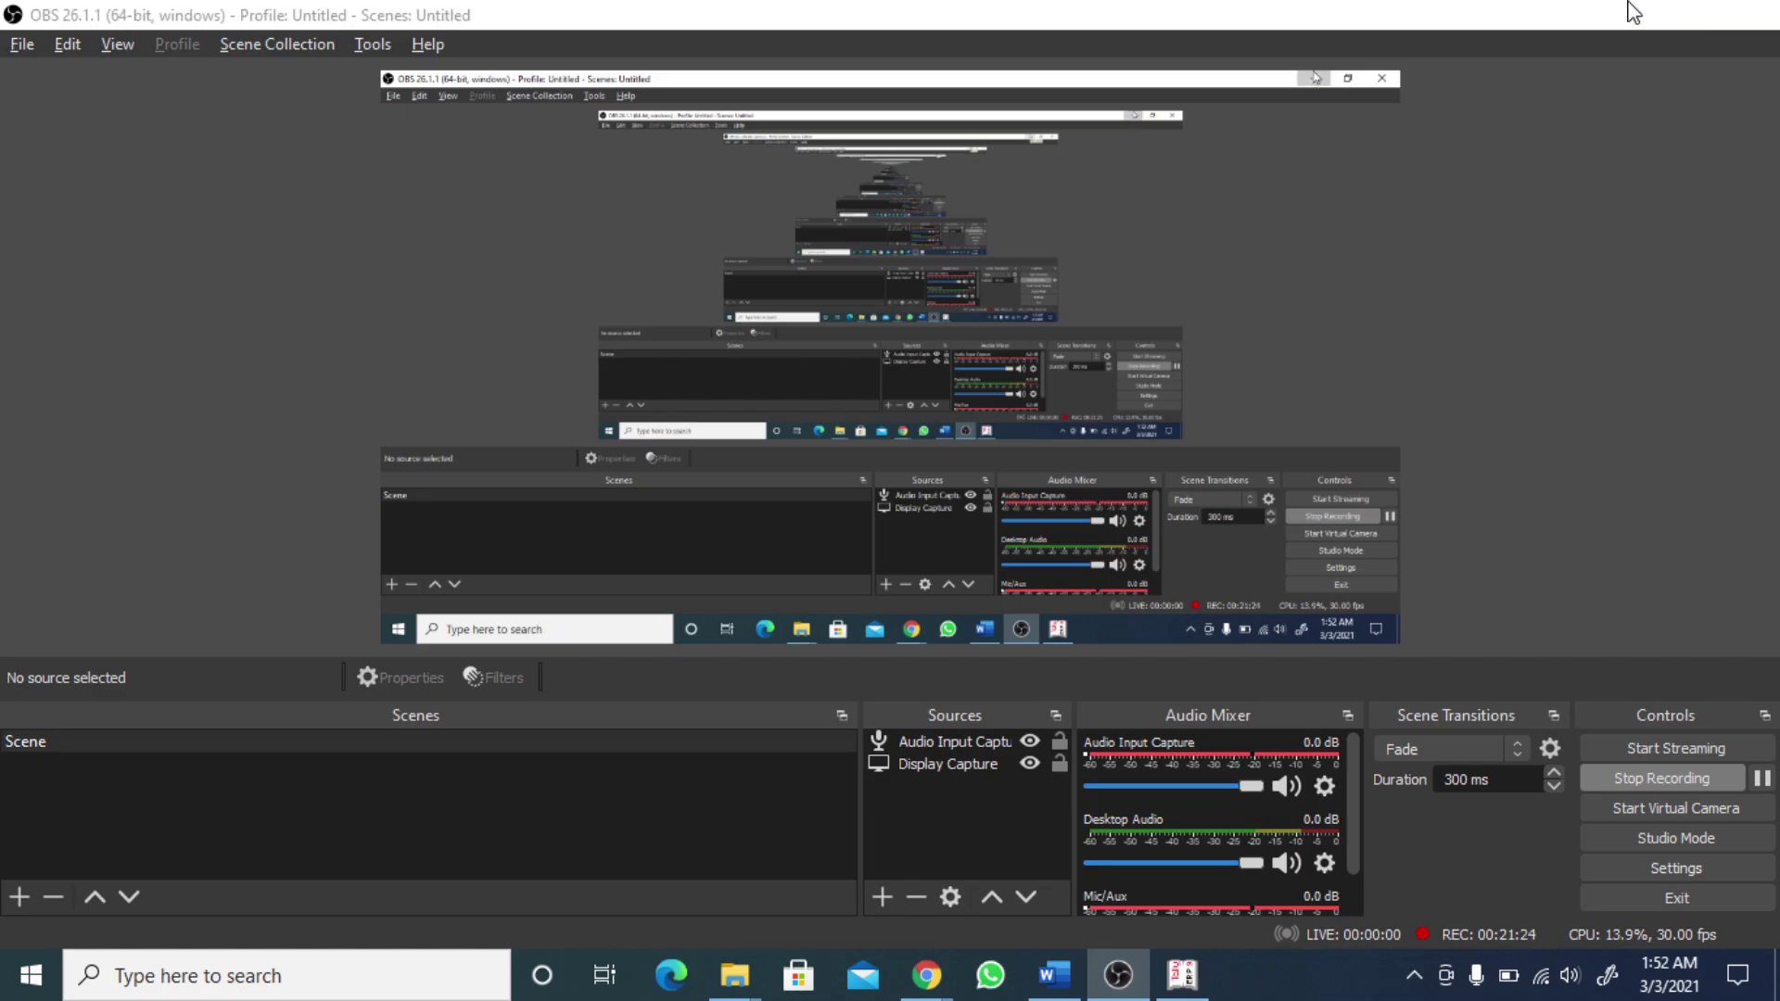
pyautogui.rightClick(1376, 180)
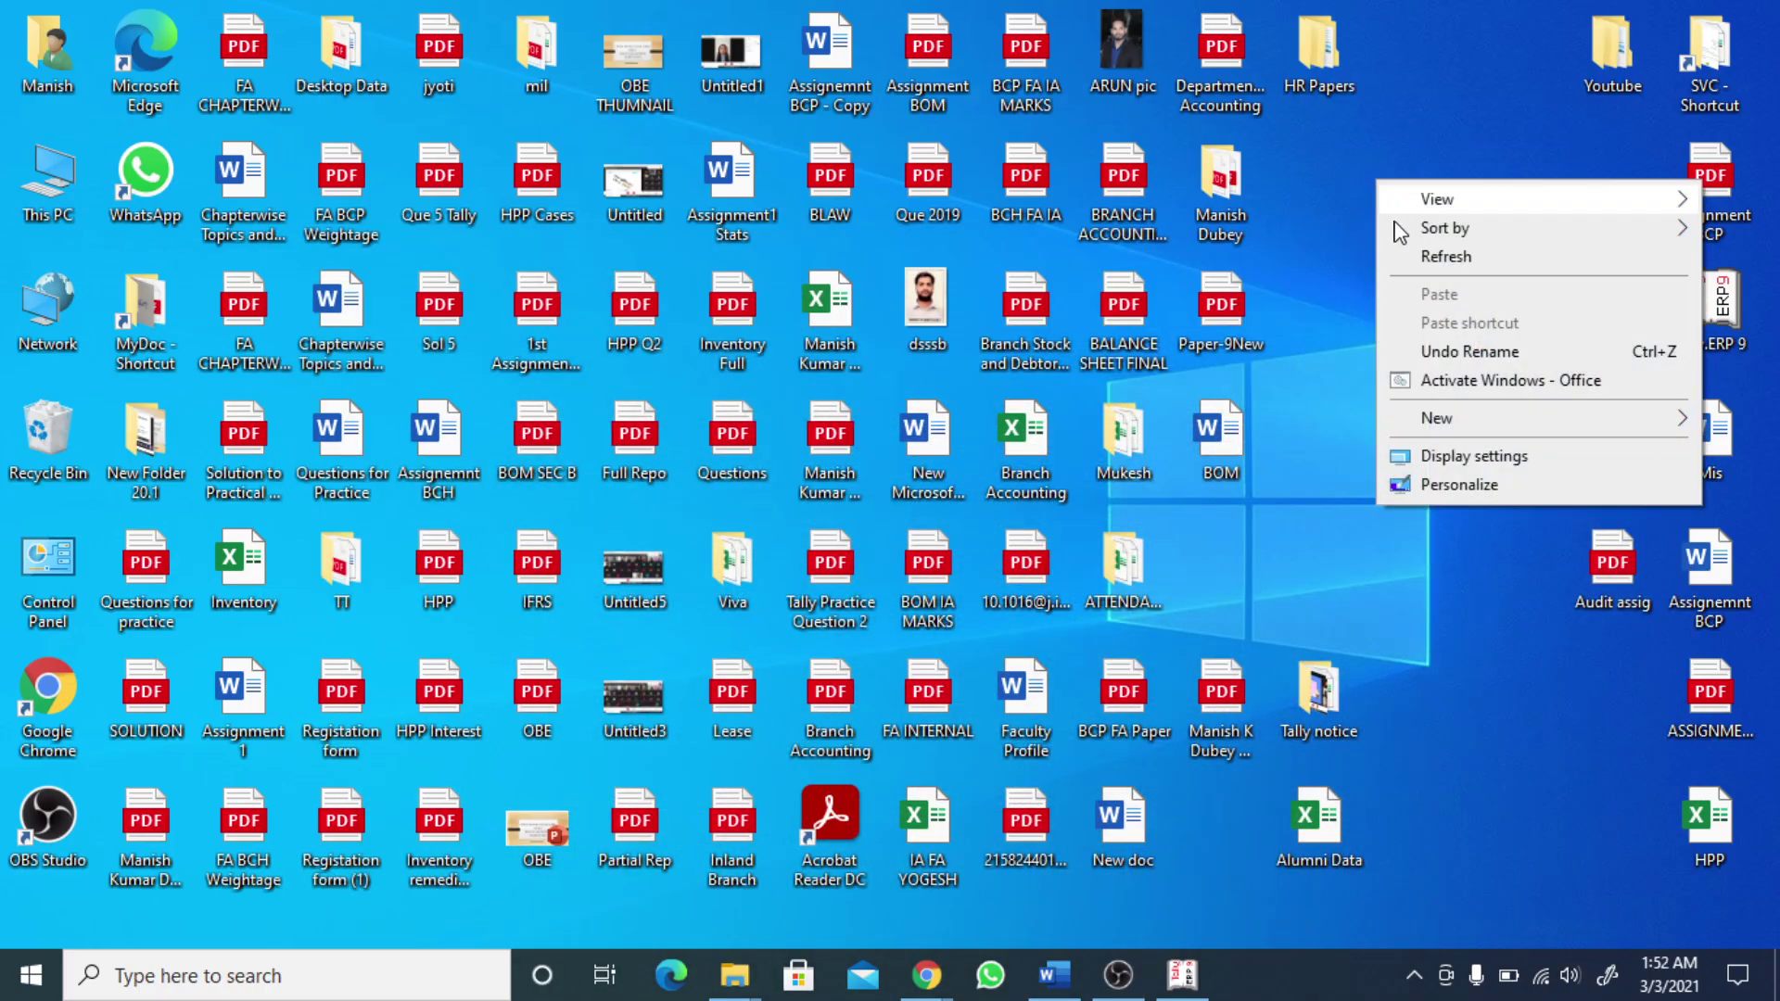
pyautogui.click(1415, 258)
pyautogui.rightClick(1388, 188)
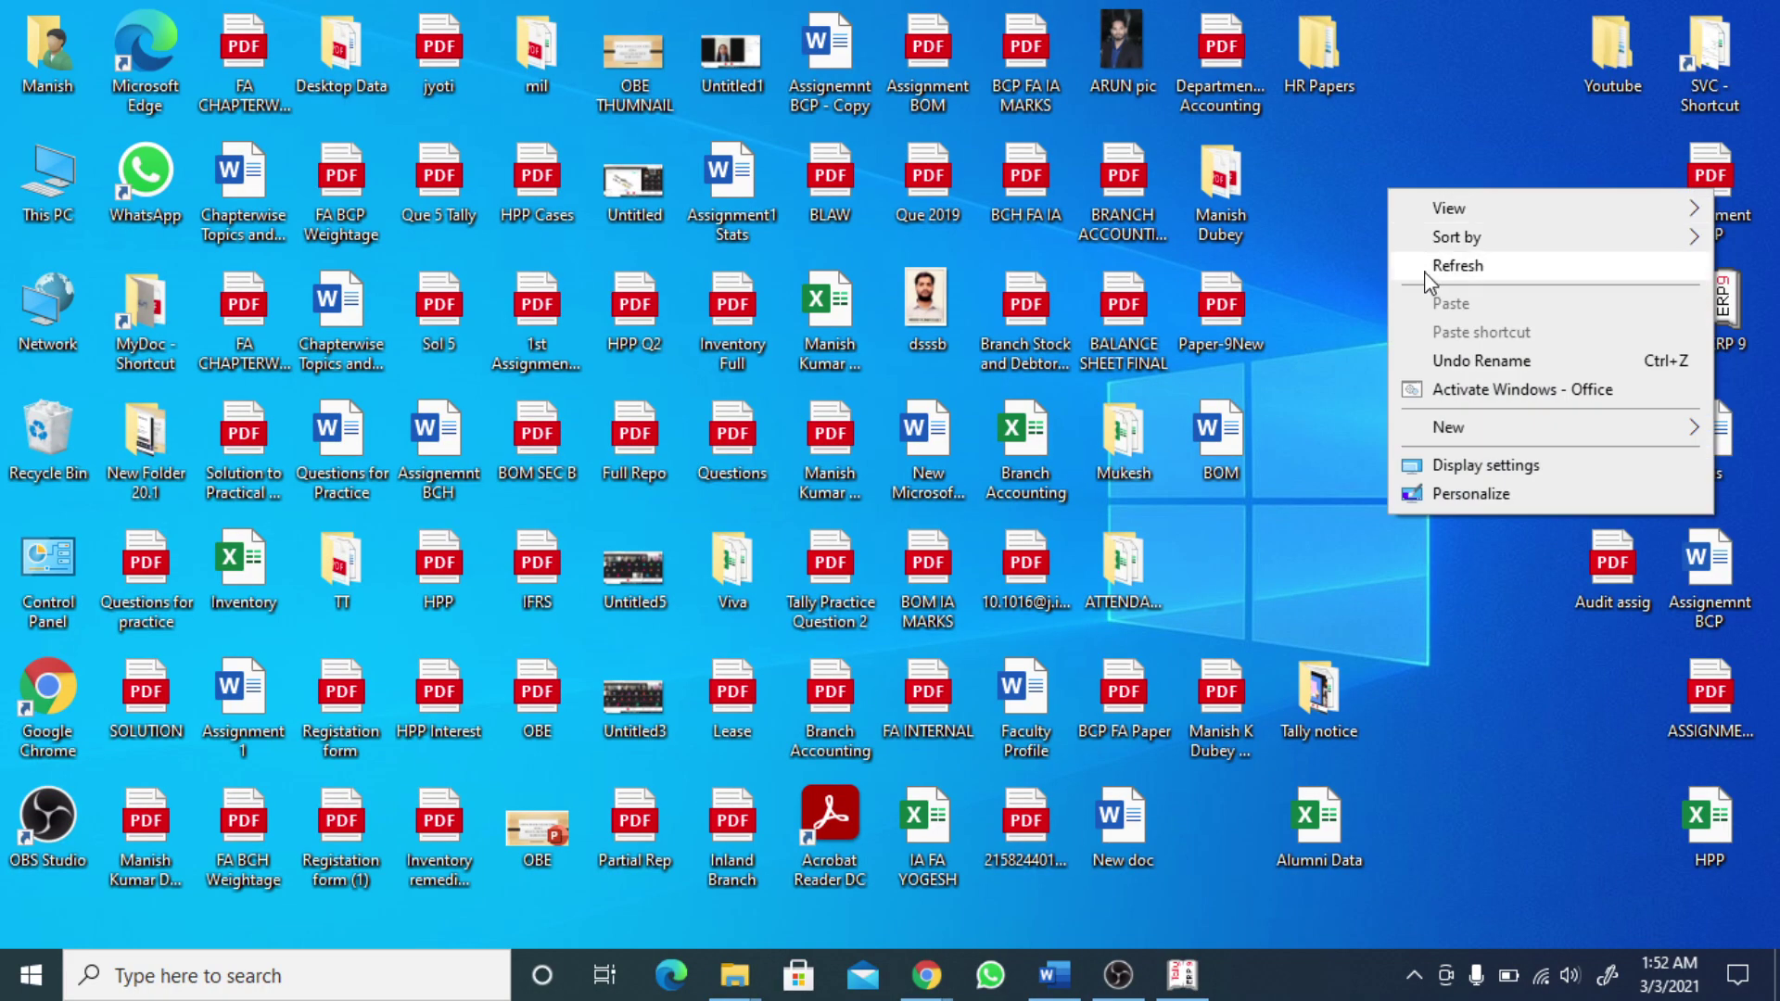
pyautogui.click(1428, 267)
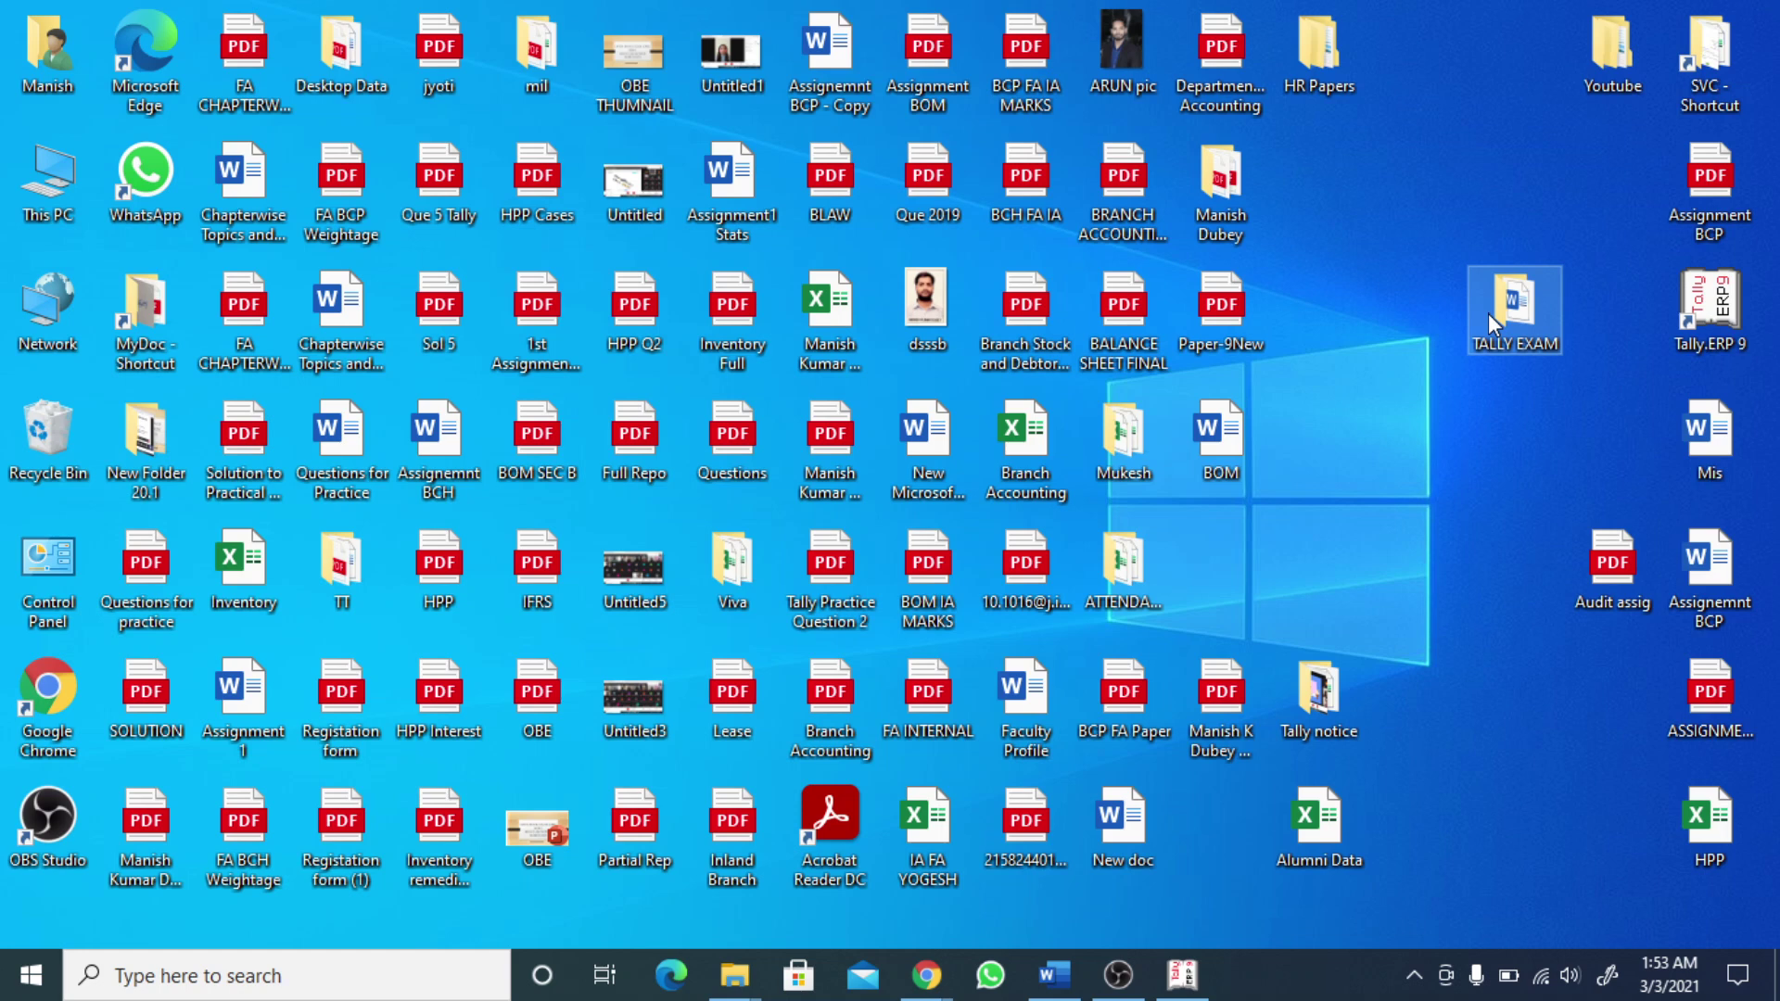
# - Open the TALLY EXAM folder on the desktop and refresh its contents
pyautogui.moveTo(1491, 308)
pyautogui.mouseDown()
pyautogui.moveTo(1458, 285)
pyautogui.moveTo(1493, 319)
pyautogui.mouseUp()
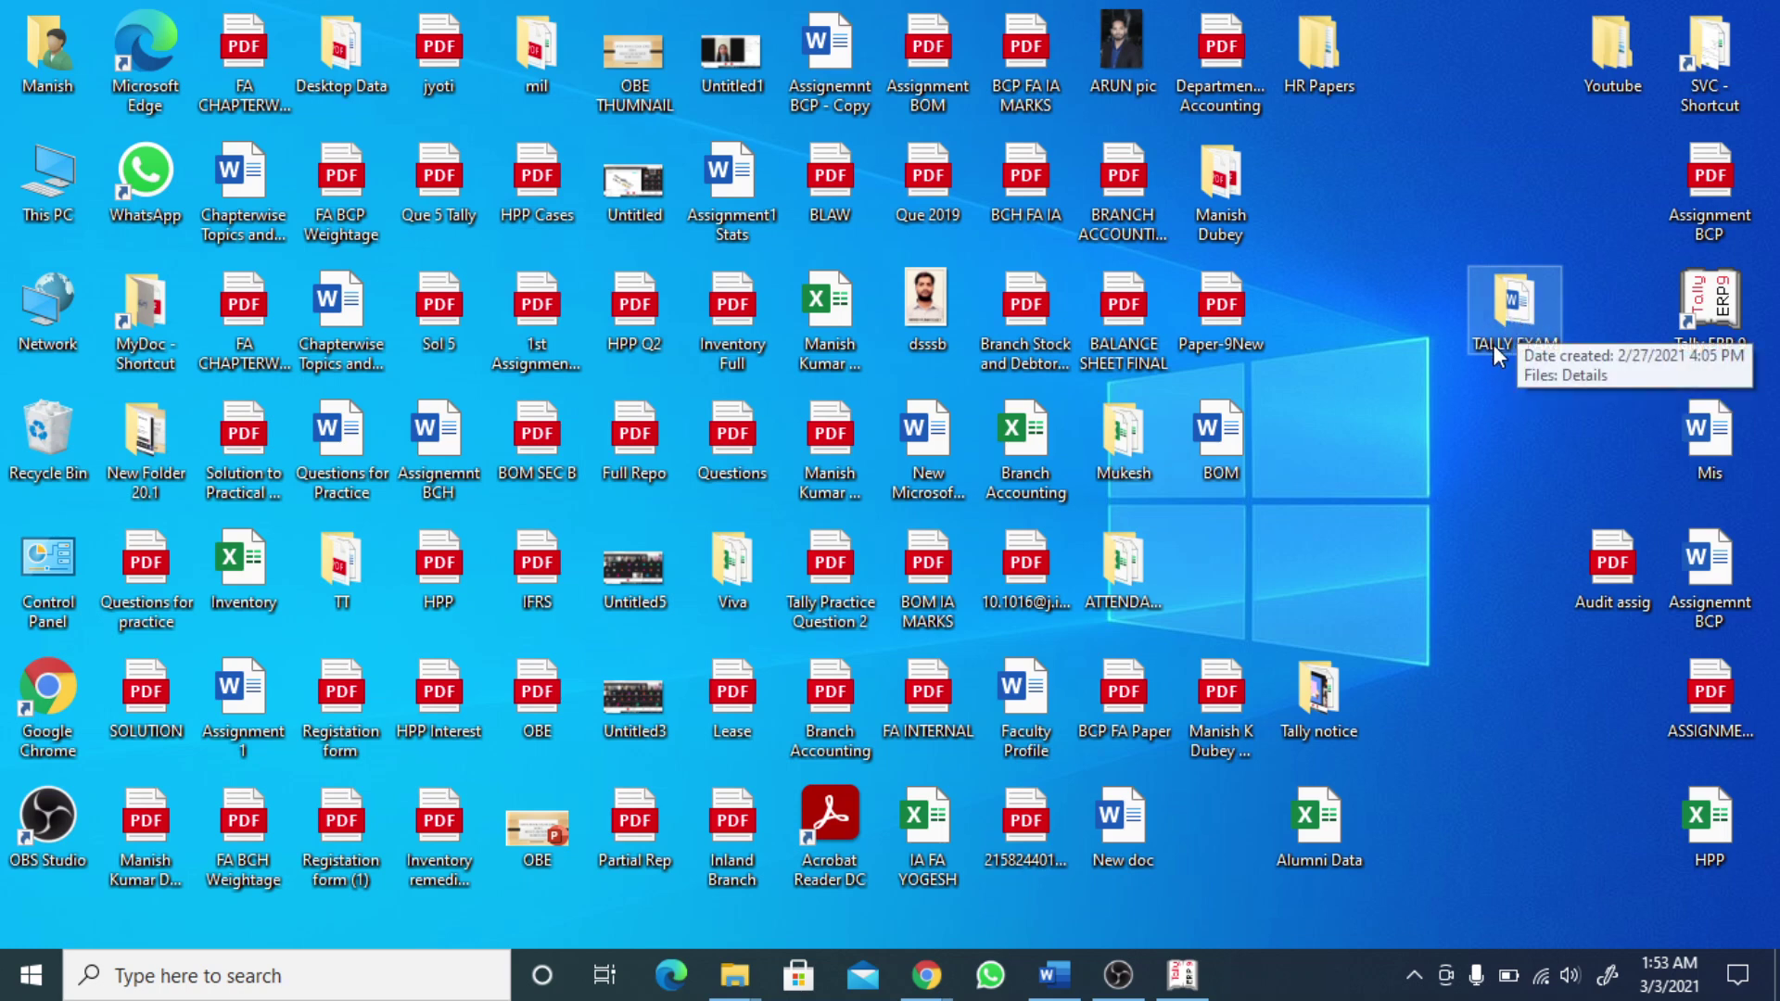
pyautogui.doubleClick(1506, 320)
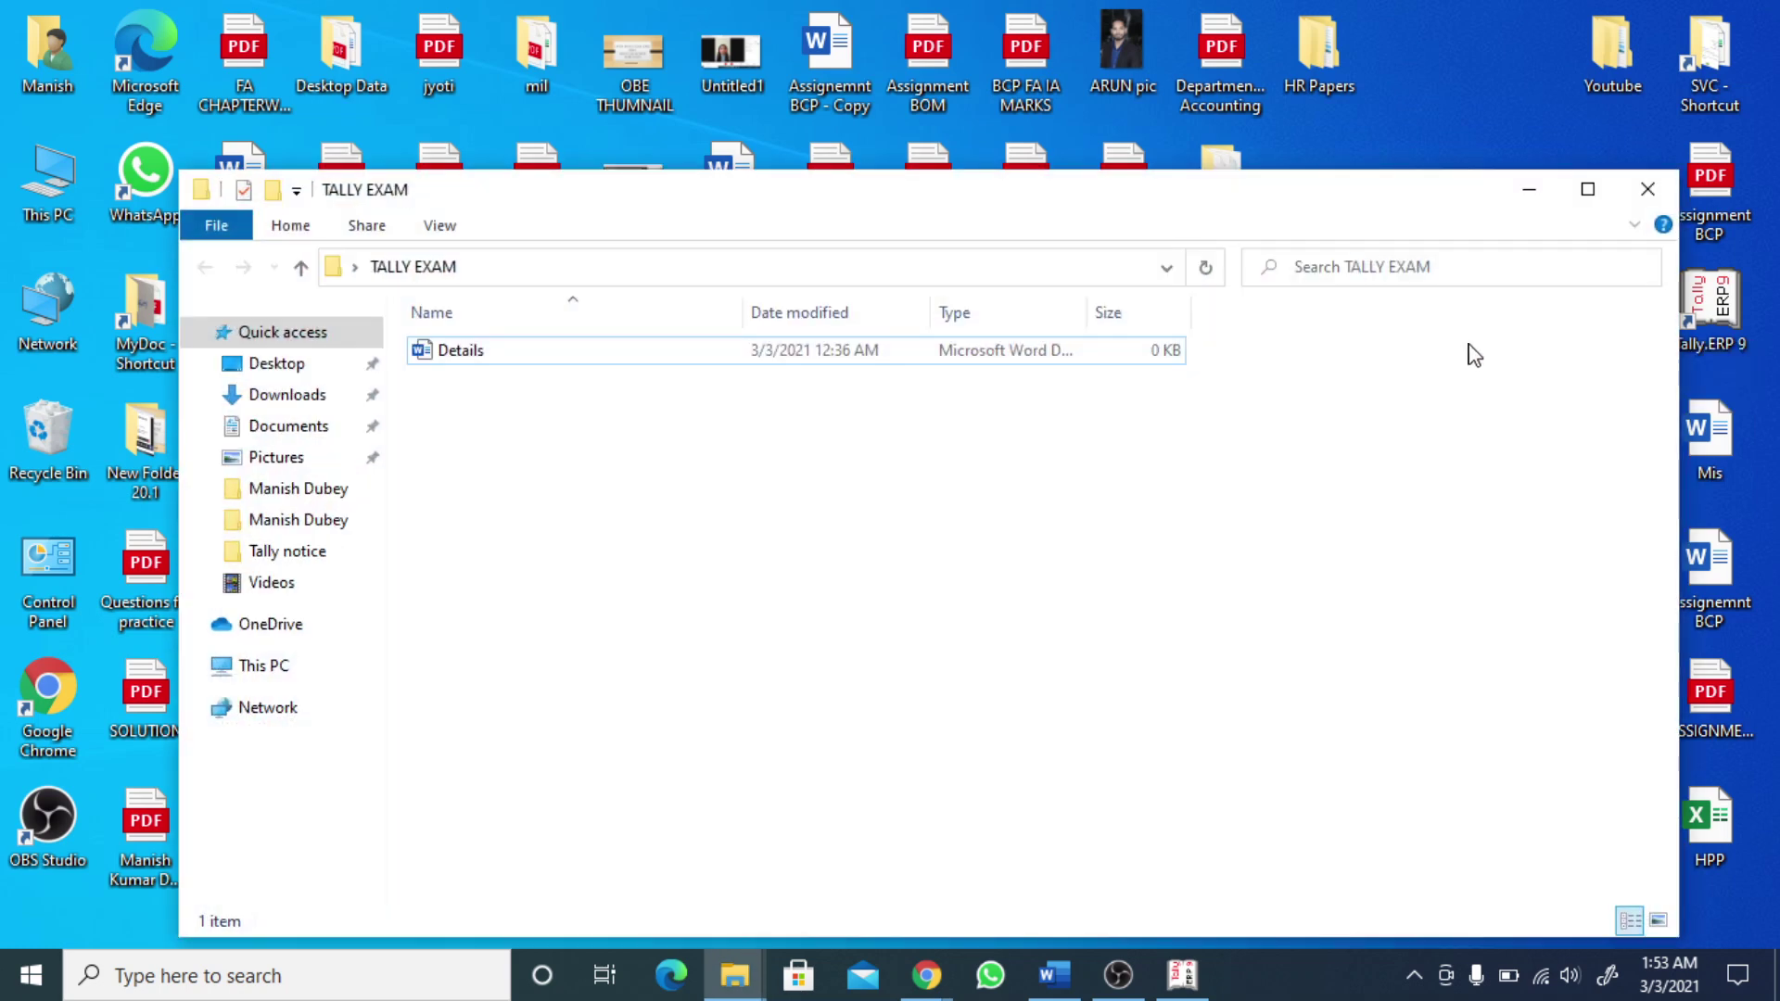
pyautogui.rightClick(838, 464)
pyautogui.click(893, 570)
pyautogui.rightClick(703, 484)
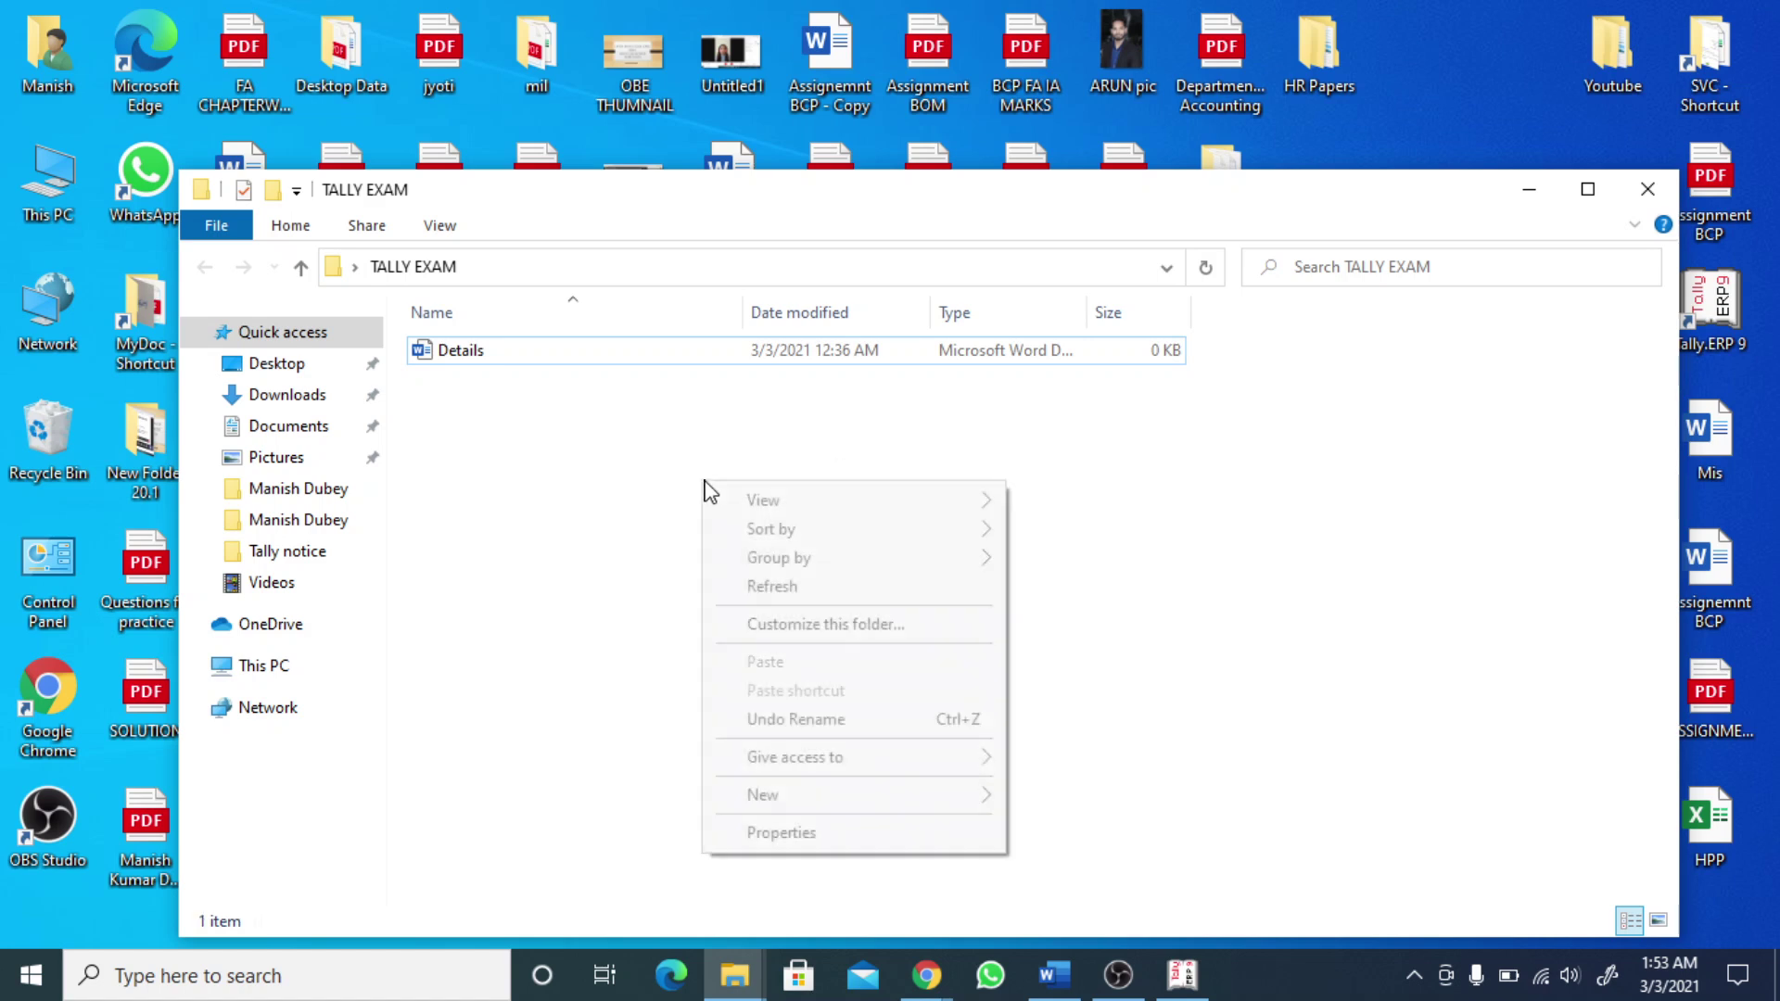
pyautogui.click(774, 587)
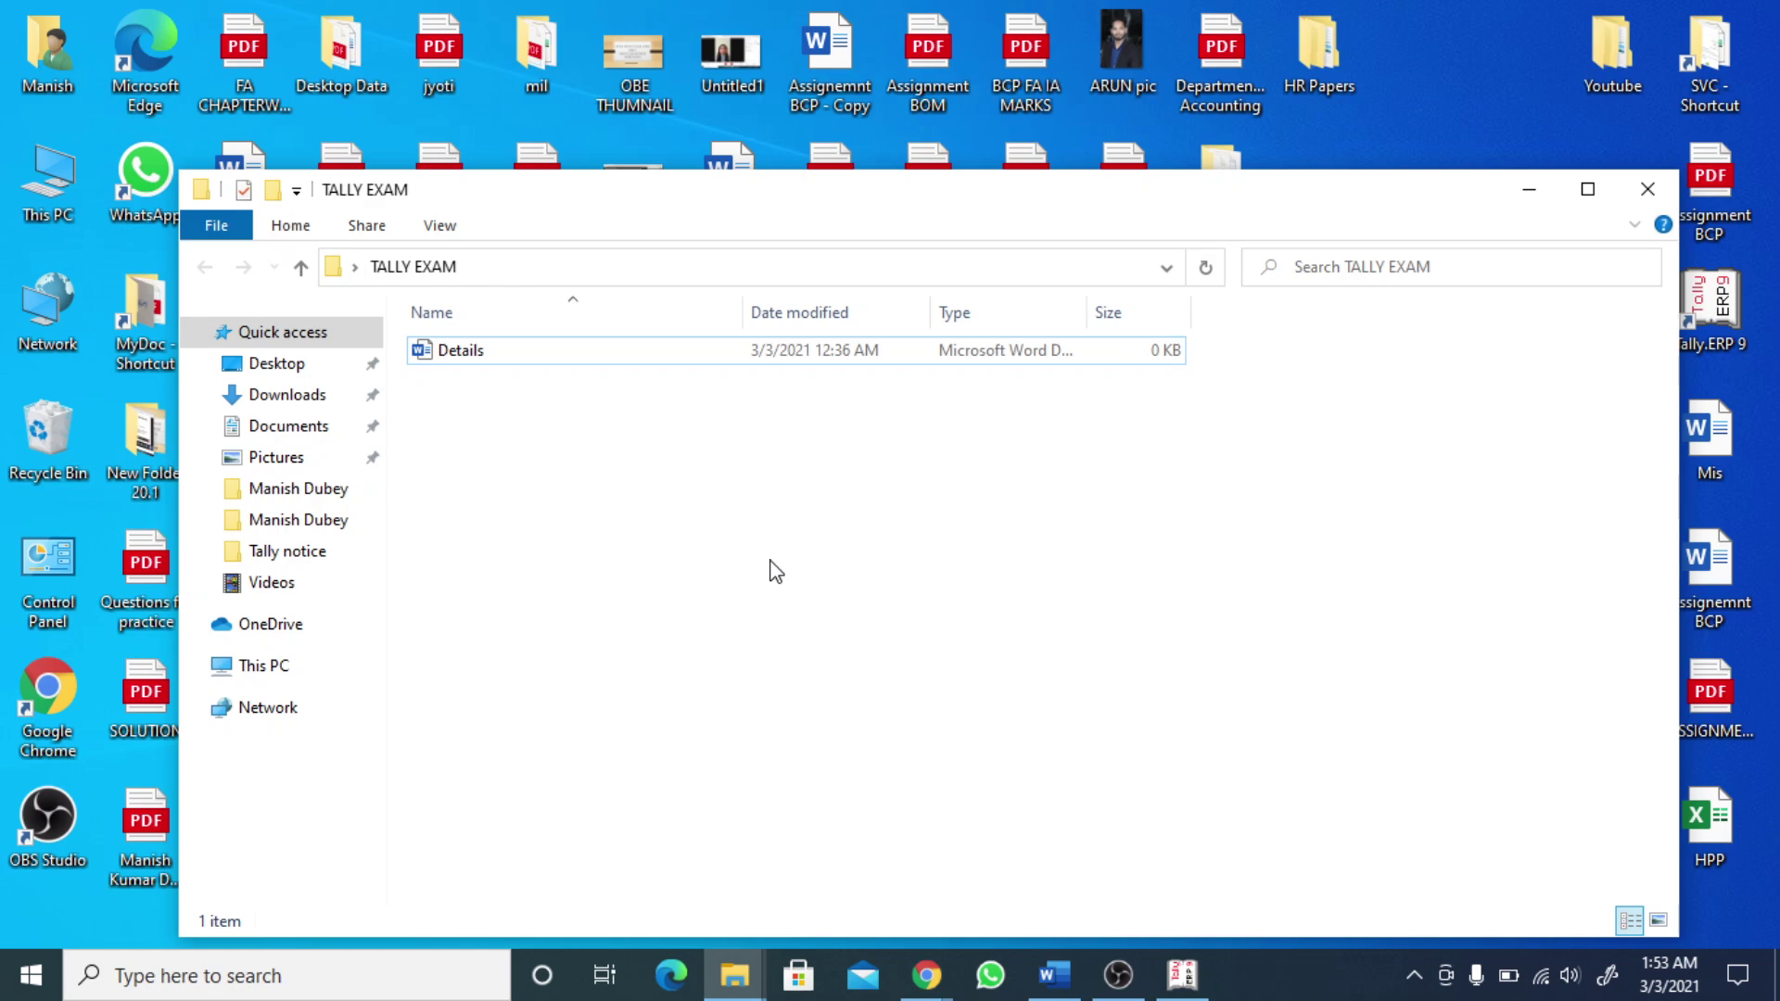
# - Switch to the Tally.ERP9 folder window and cut the EXAM BS, EXAM DAY BOOK and EXAM PL files
pyautogui.moveTo(742, 978)
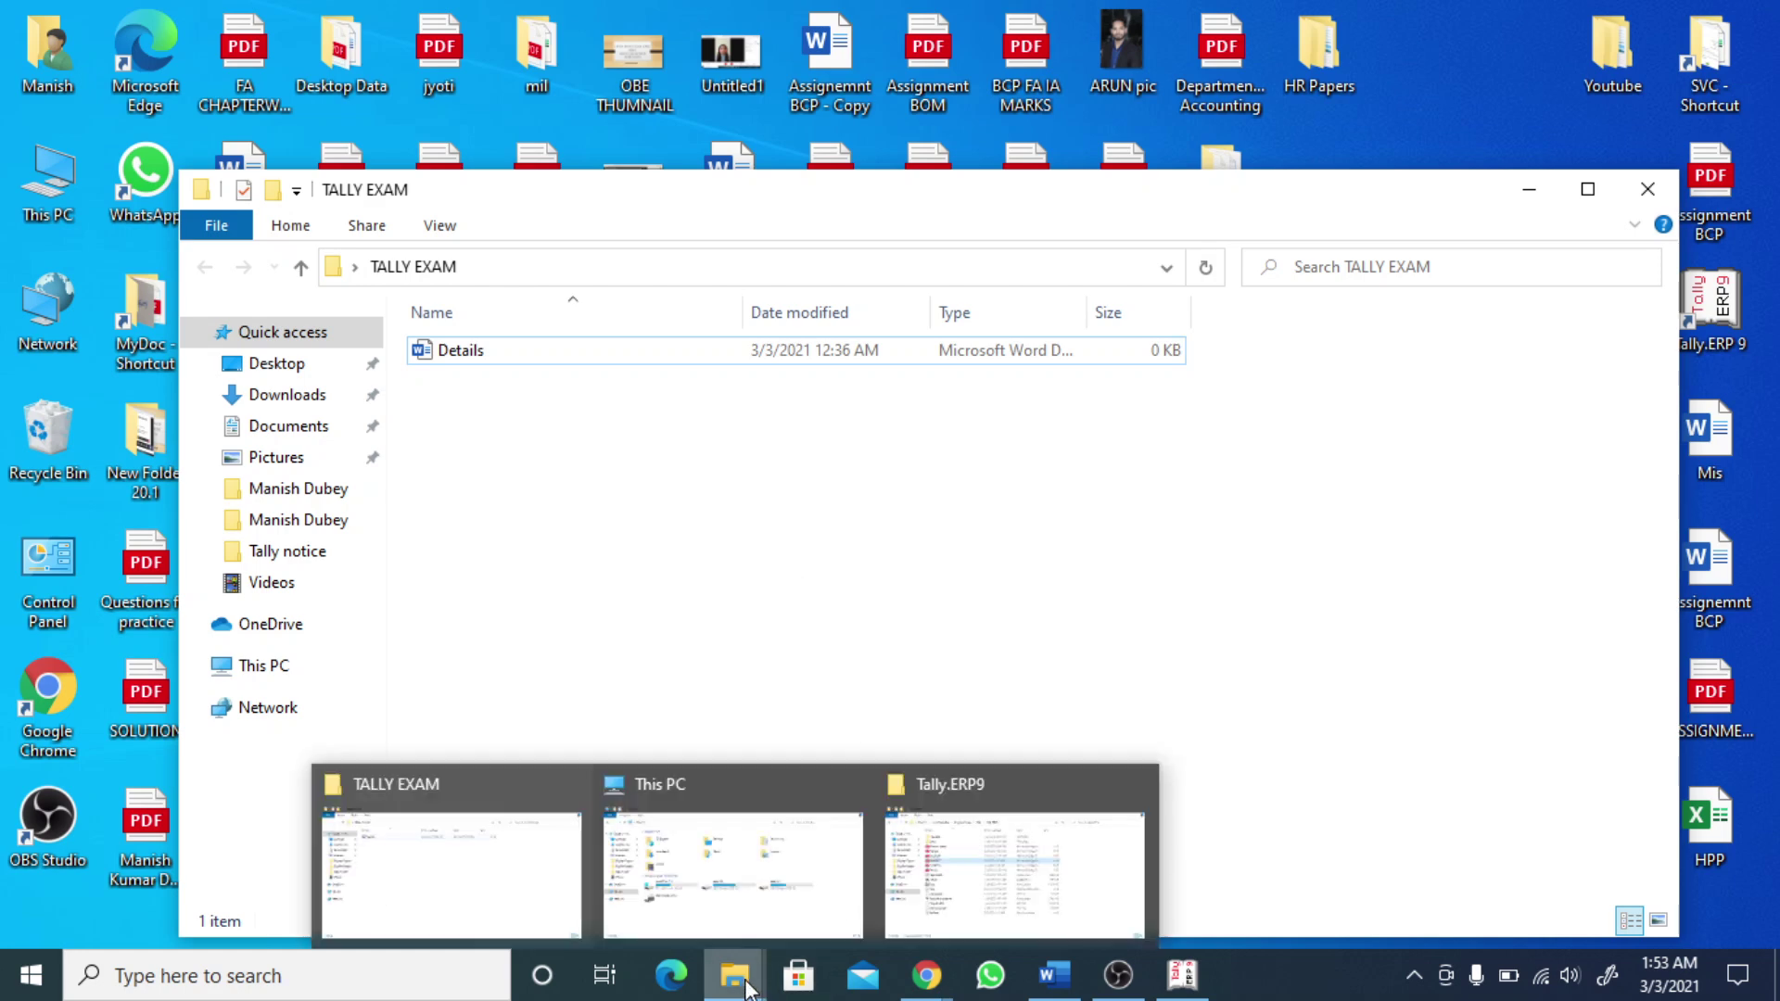
pyautogui.click(992, 876)
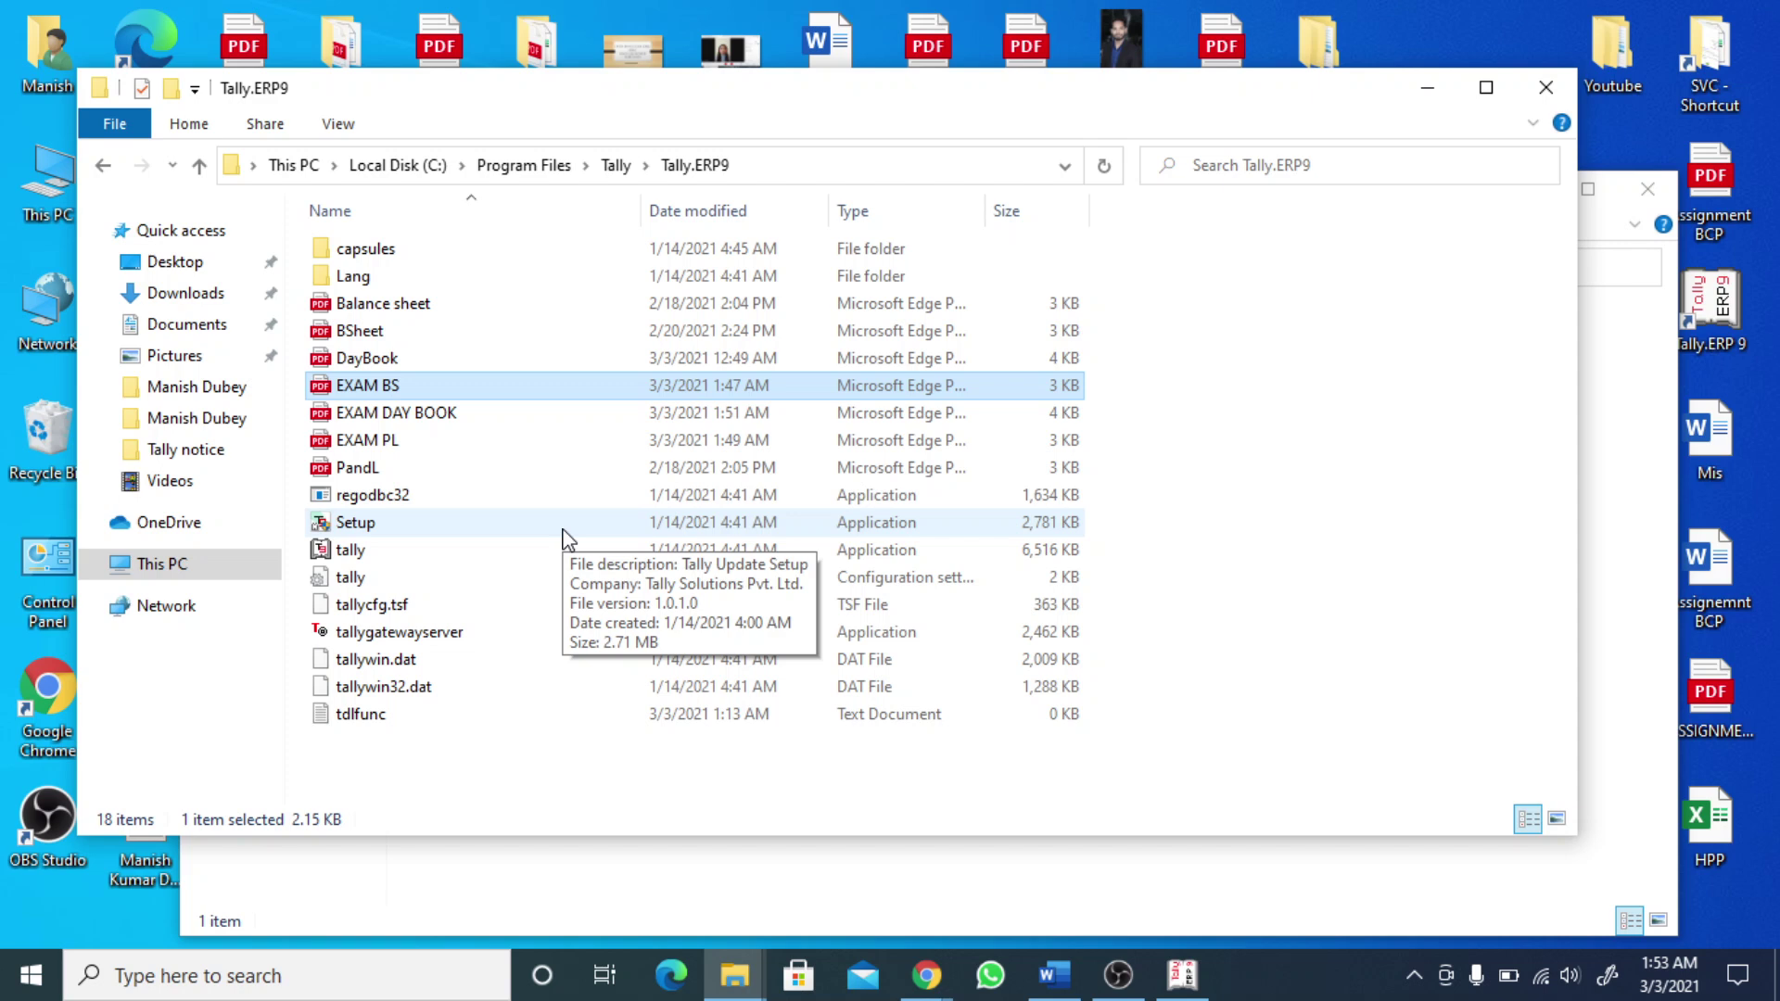
pyautogui.hotkey('shift', 'Down')
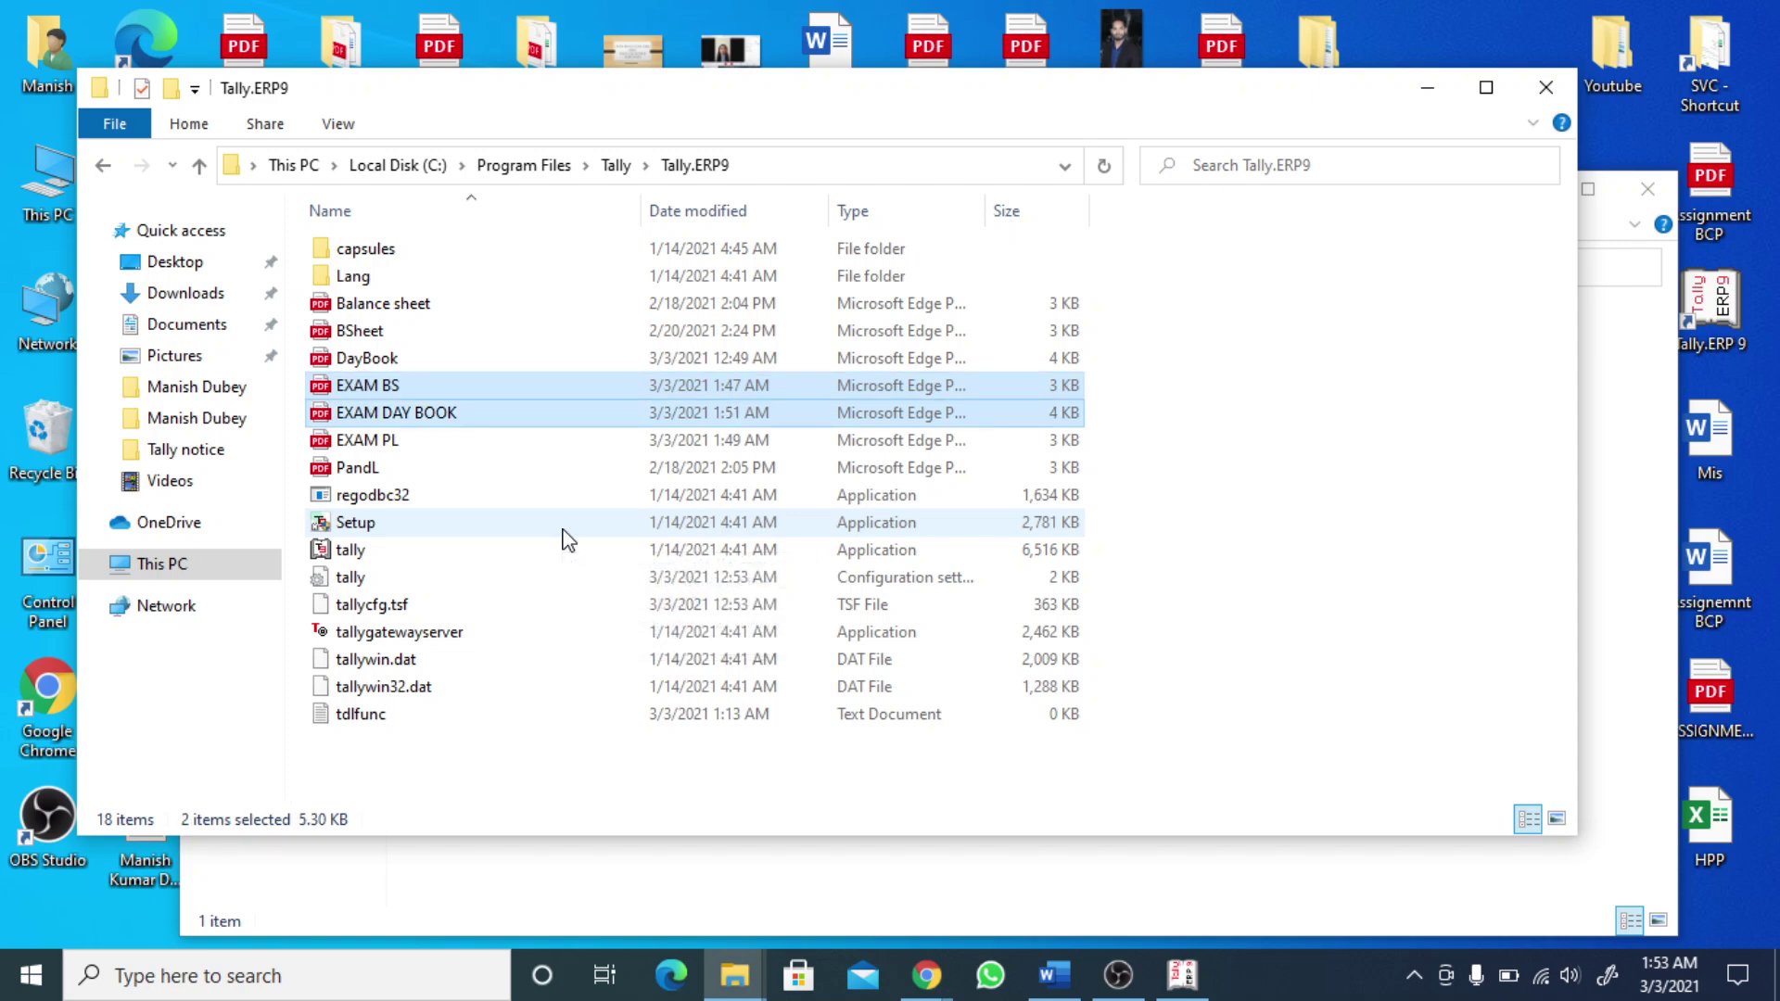
pyautogui.hotkey('shift', 'Down')
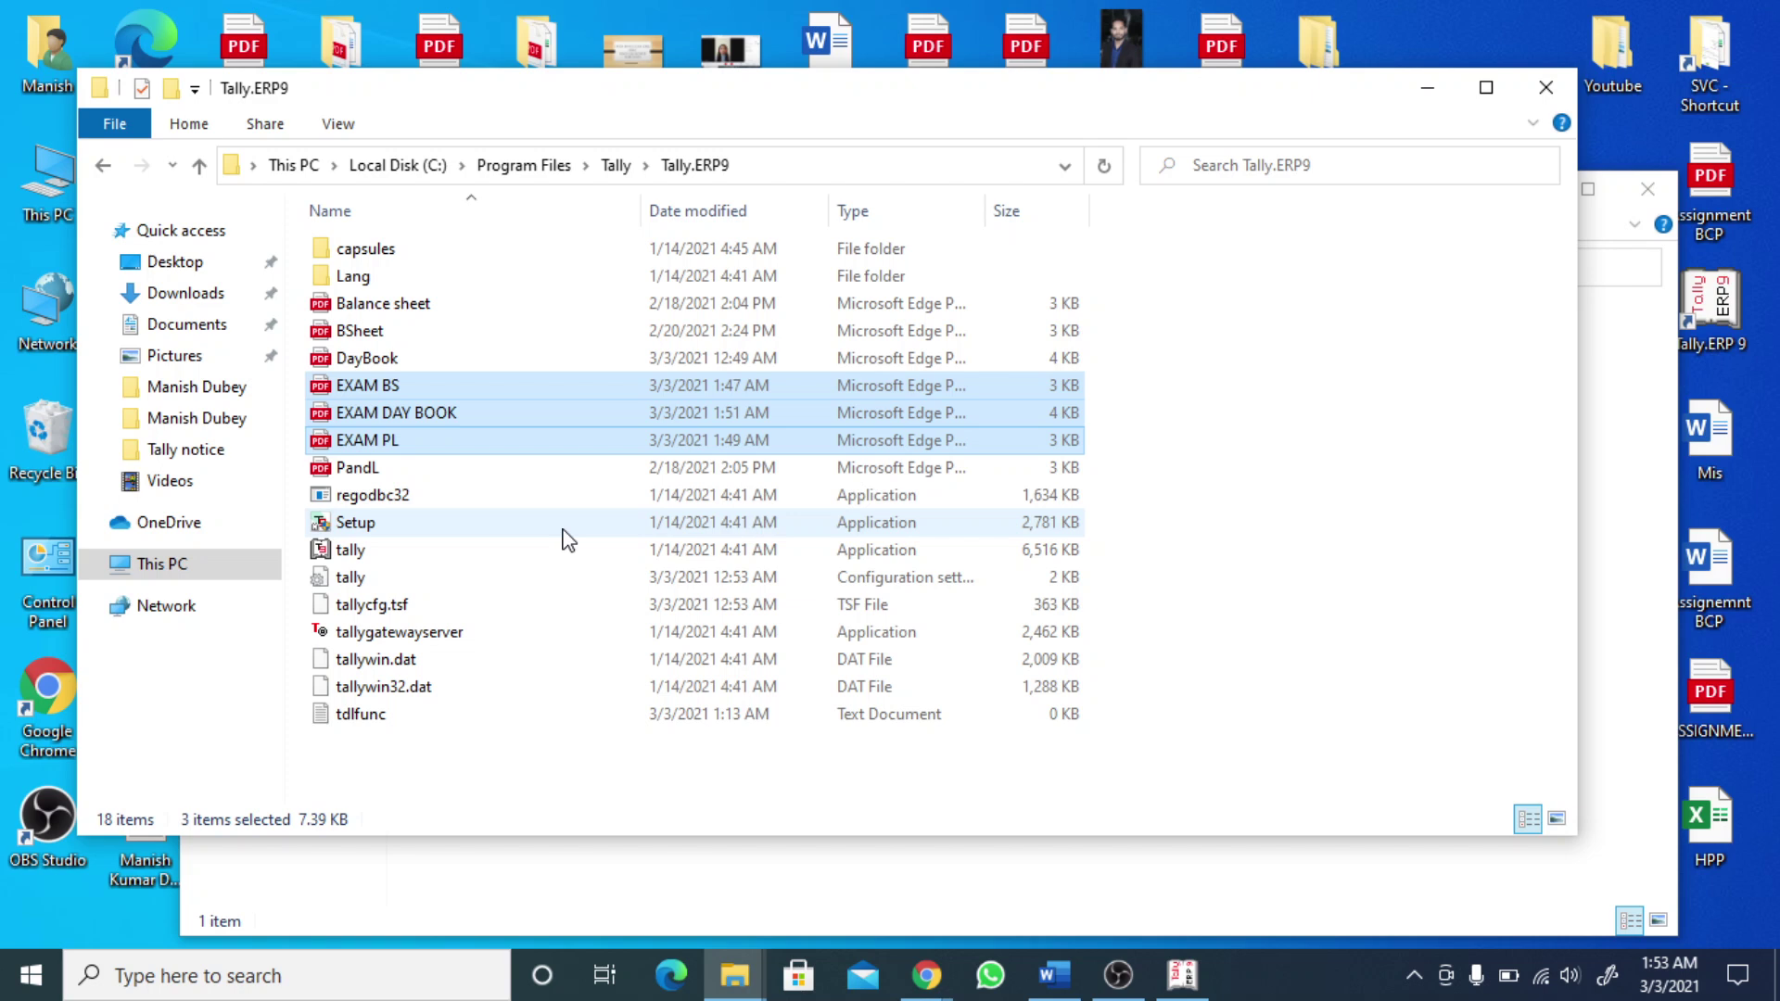
pyautogui.rightClick(475, 400)
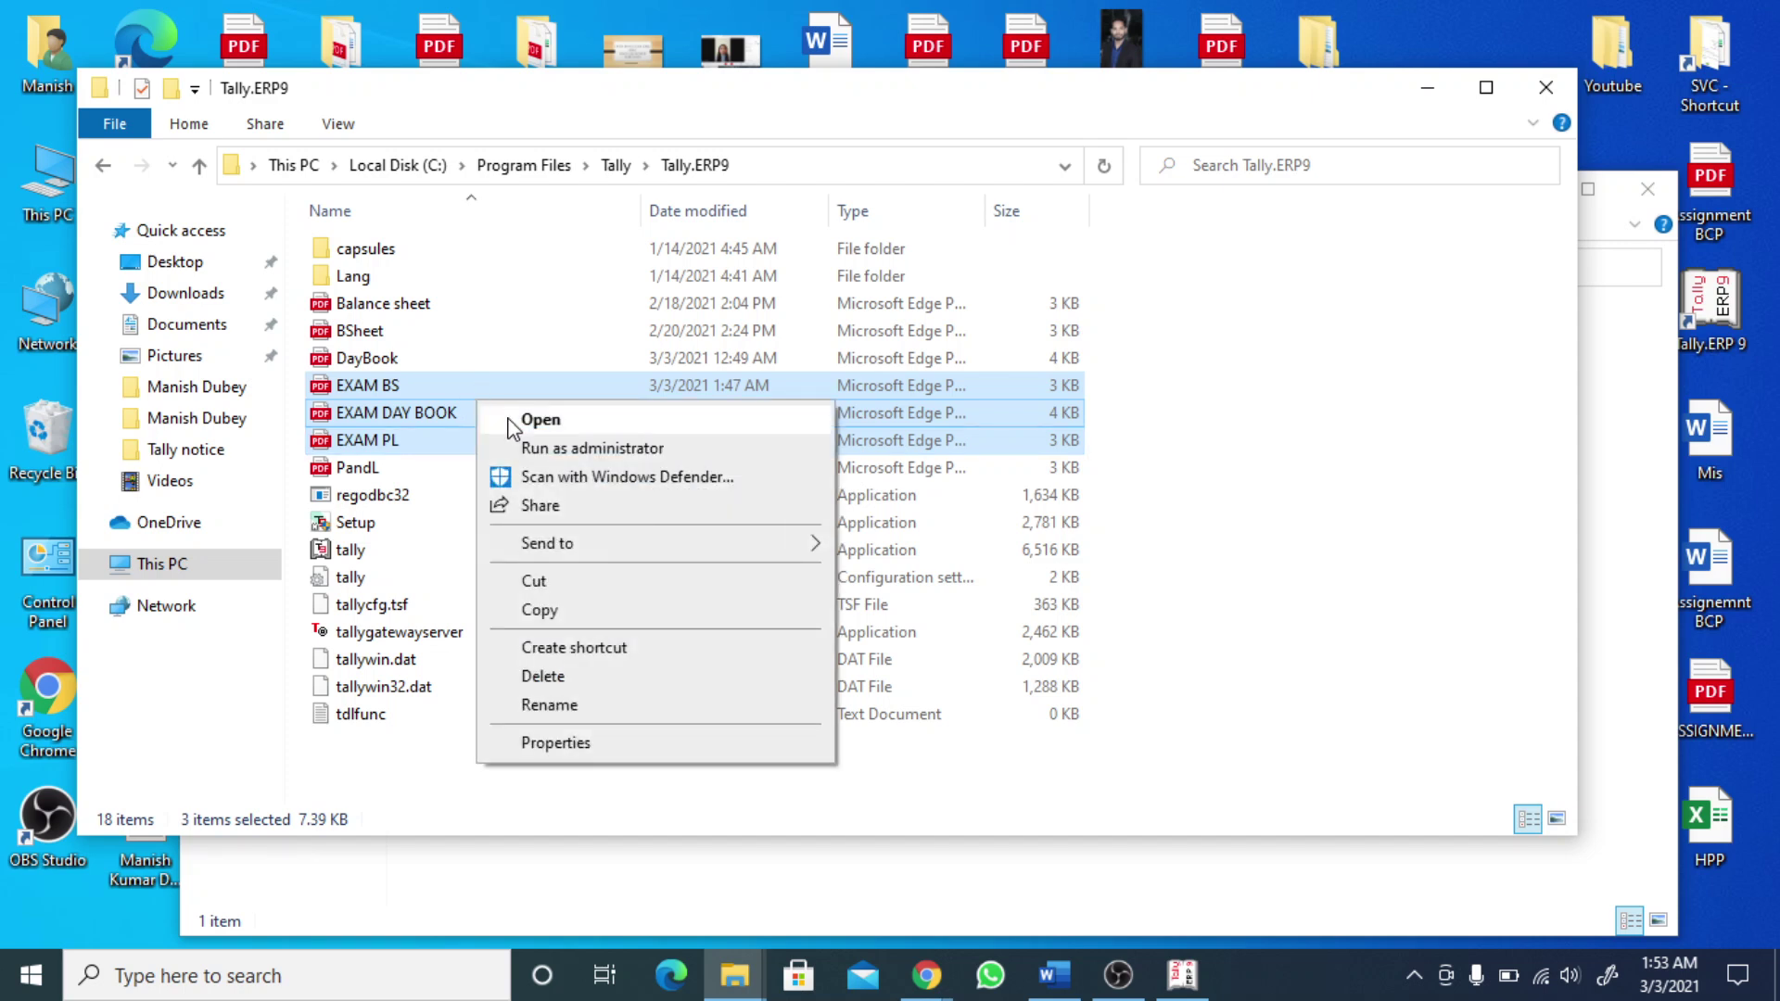
pyautogui.click(560, 584)
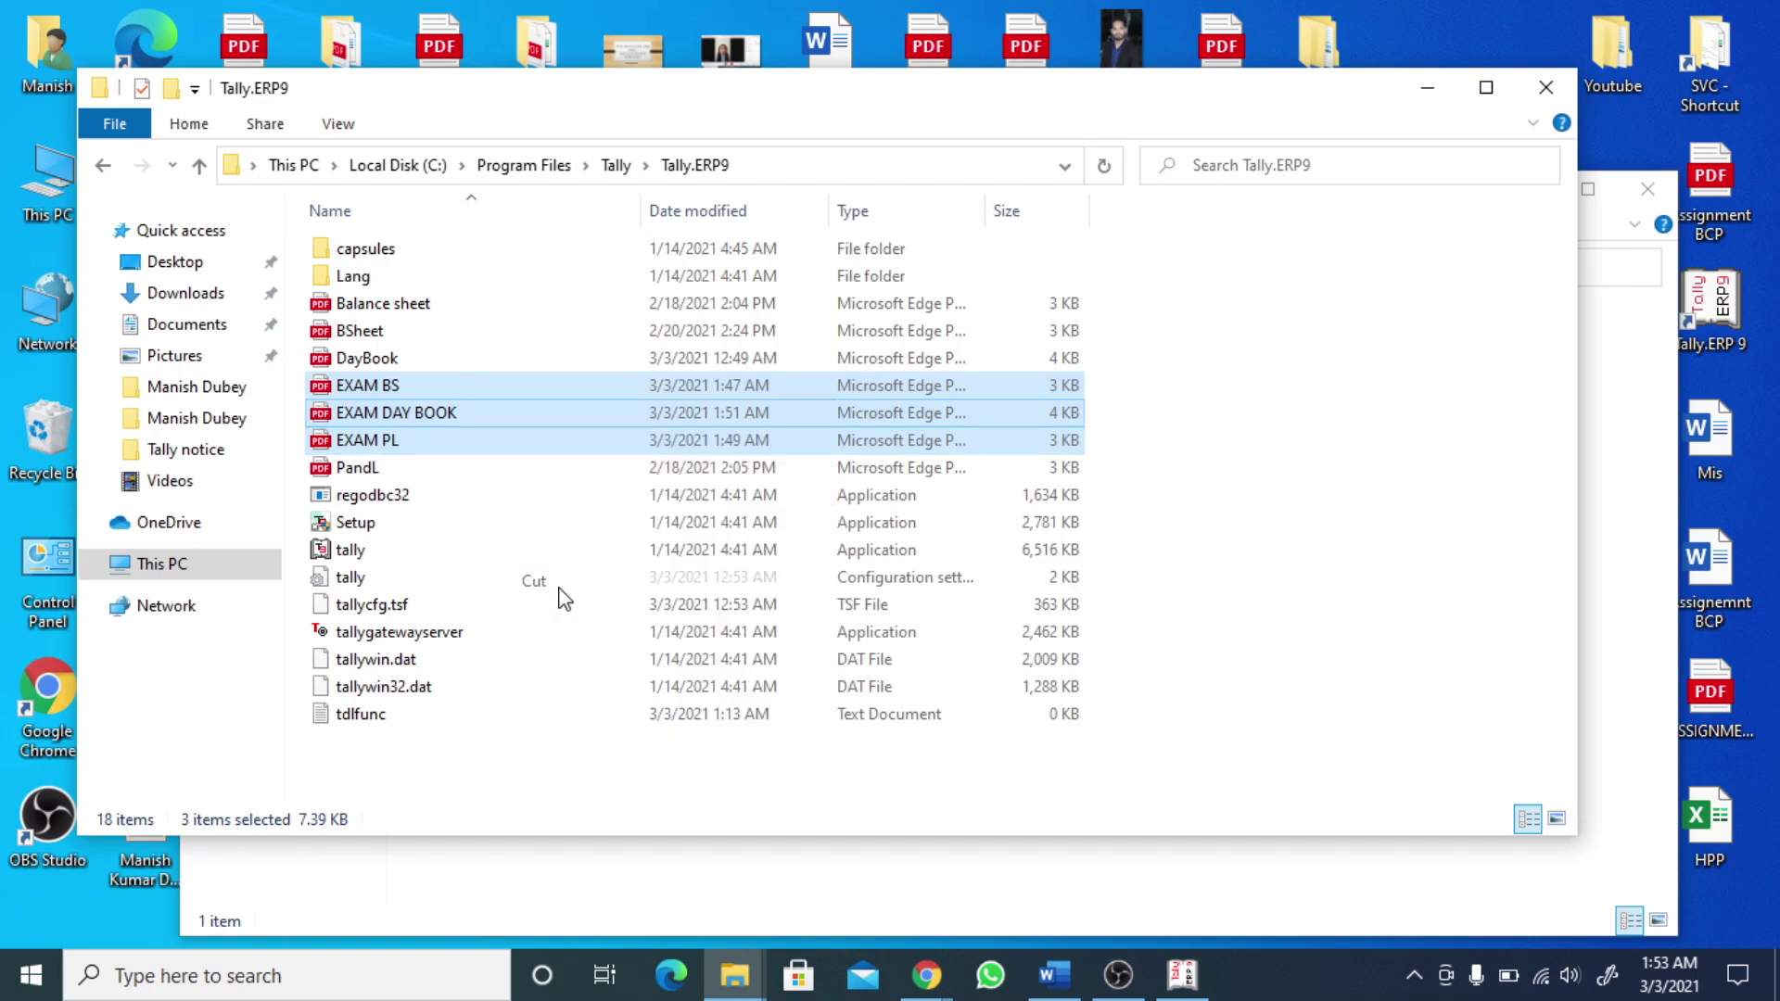
# - Minimize the Tally.ERP9 folder window, paste the three cut PDF files into the TALLY EXAM folder, and refresh it
pyautogui.click(1427, 89)
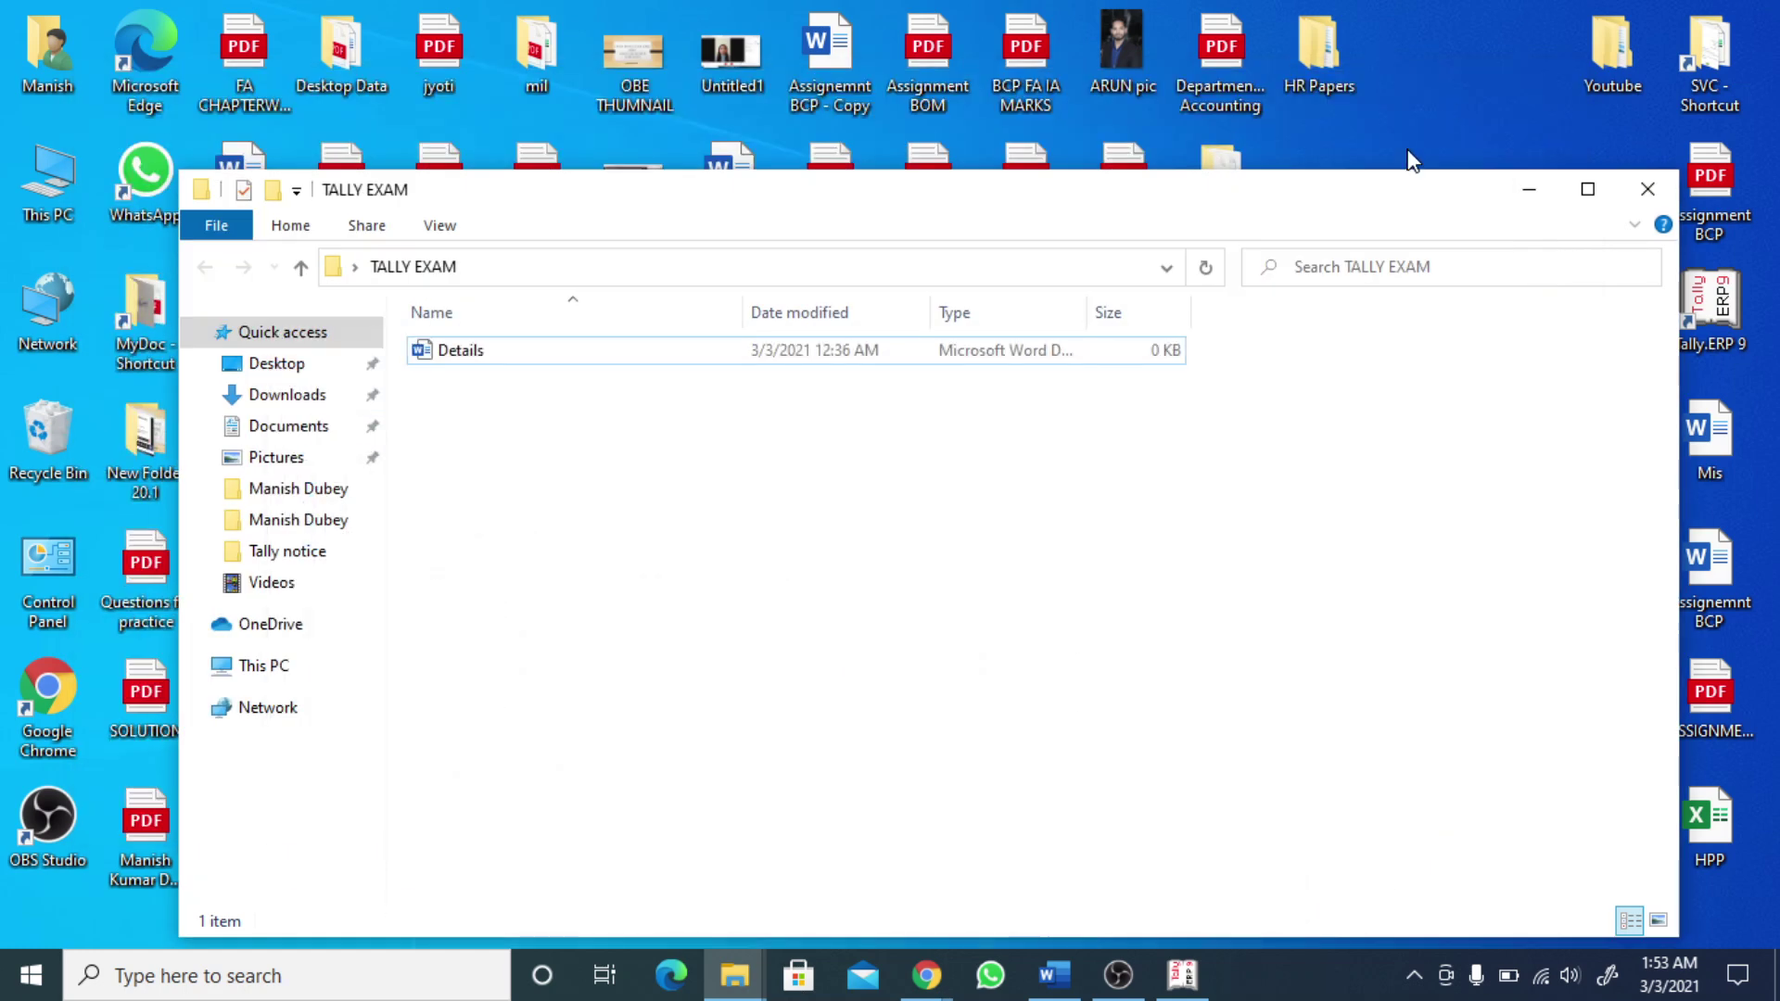
pyautogui.rightClick(748, 482)
pyautogui.click(805, 661)
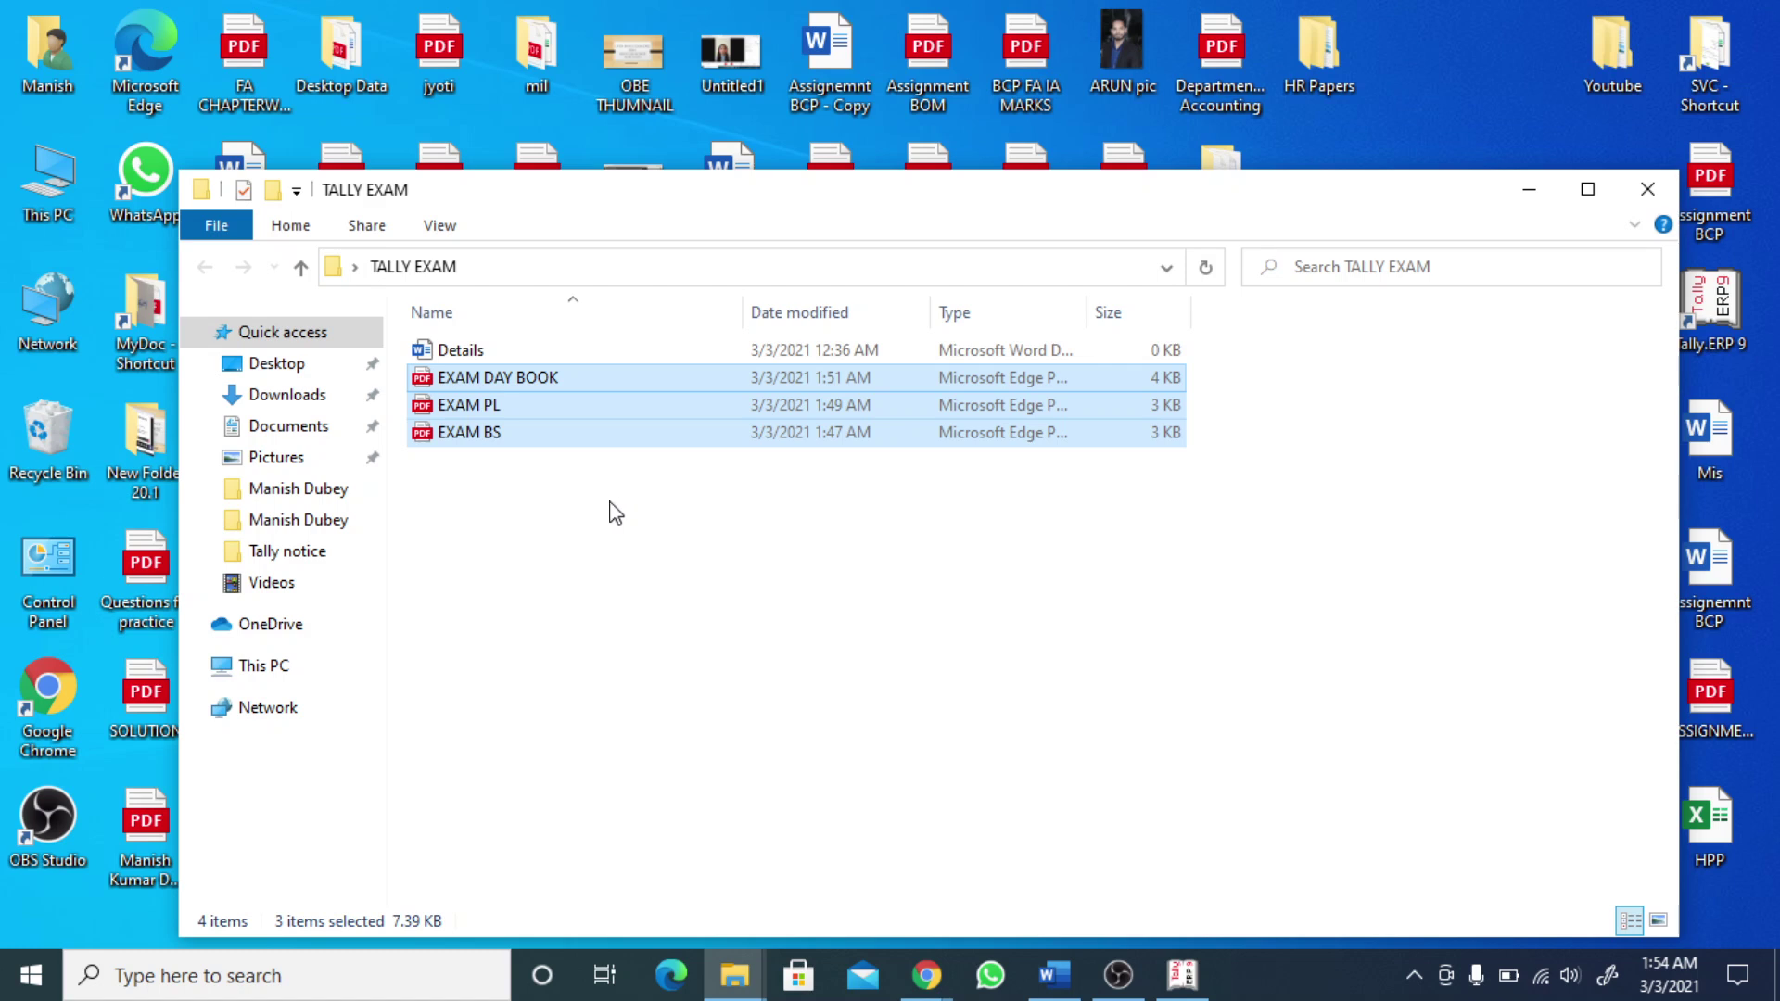
pyautogui.rightClick(610, 502)
pyautogui.click(680, 612)
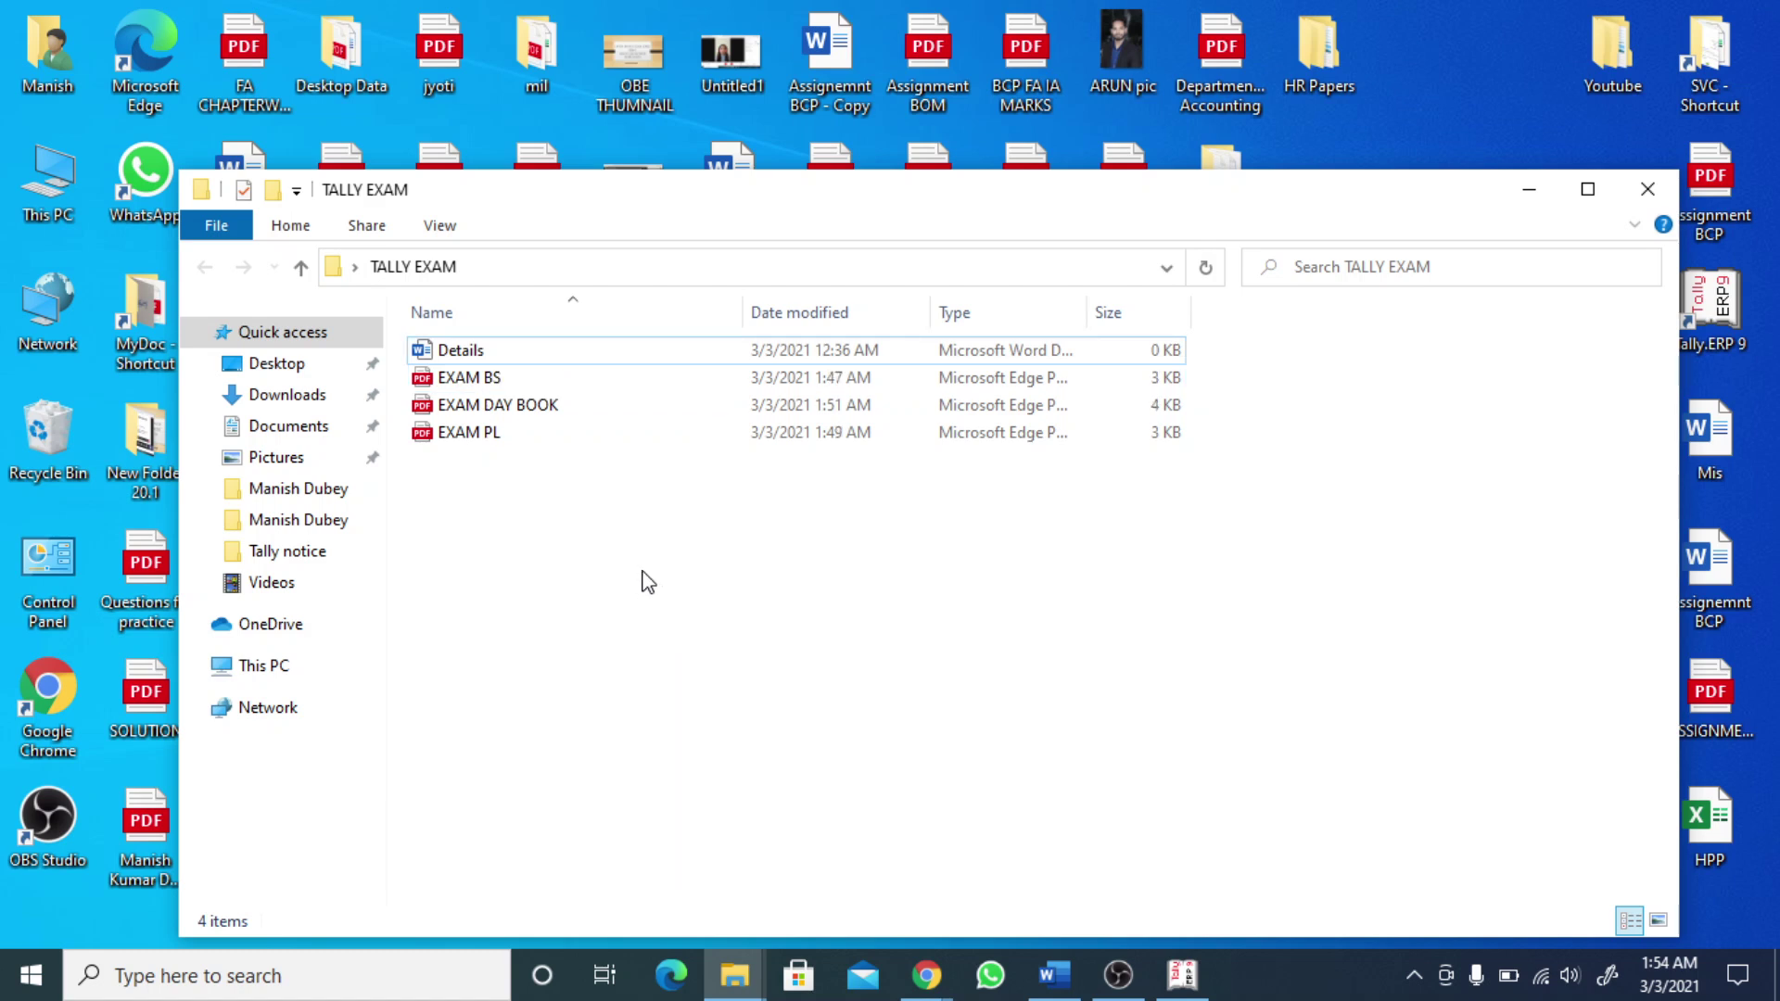
pyautogui.press('Down')
pyautogui.press('Down')
pyautogui.press('Down')
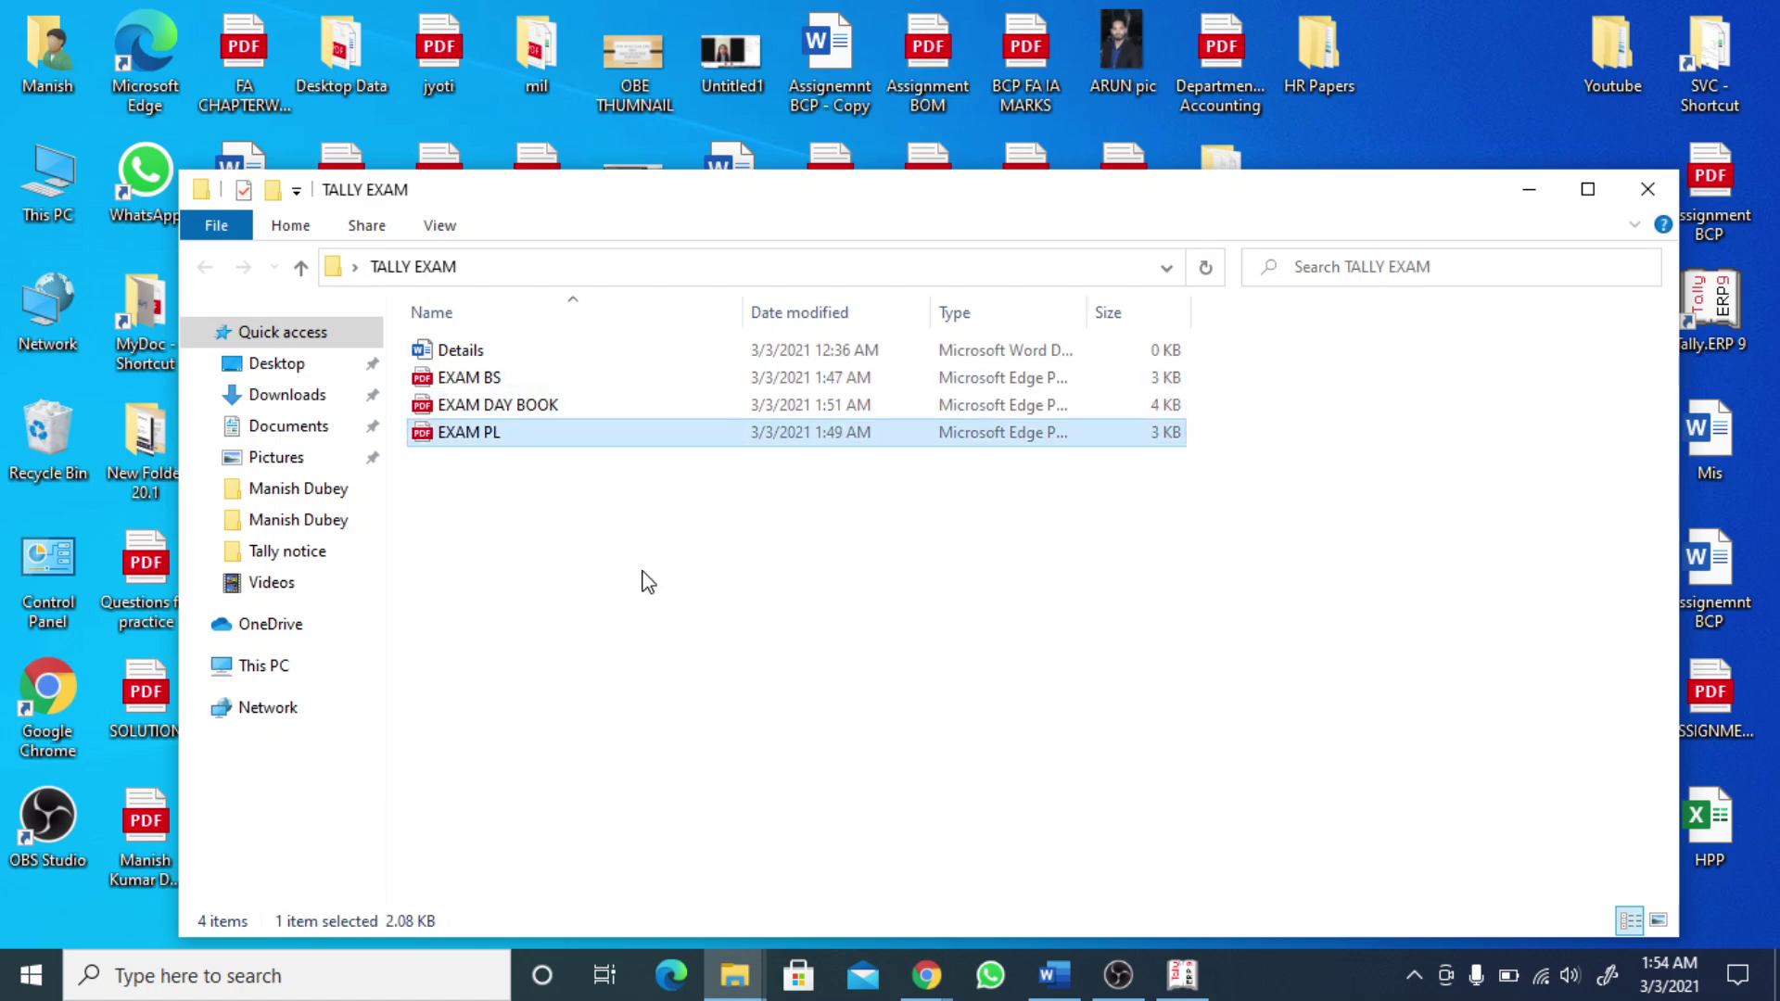
pyautogui.press('Up')
pyautogui.press('Up')
pyautogui.press('Up')
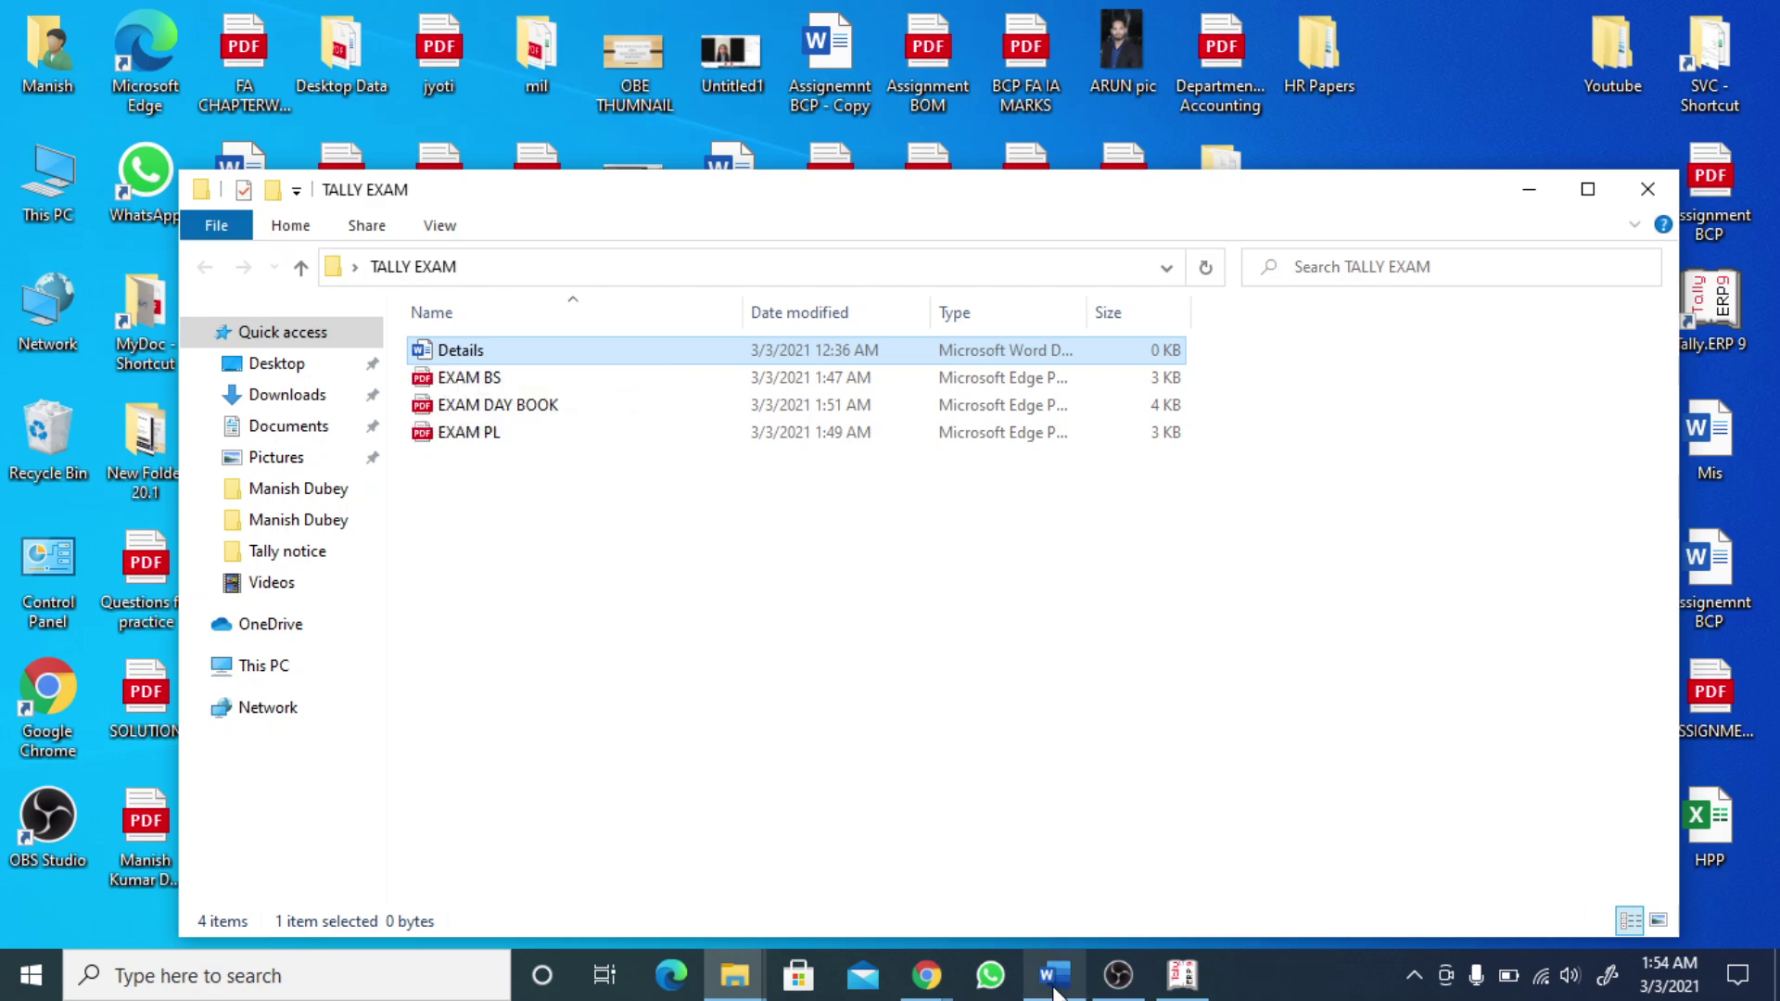
# - Switch to the Details document in Word and enter 09.03.2021 after DATE OF EXAM
pyautogui.click(1055, 983)
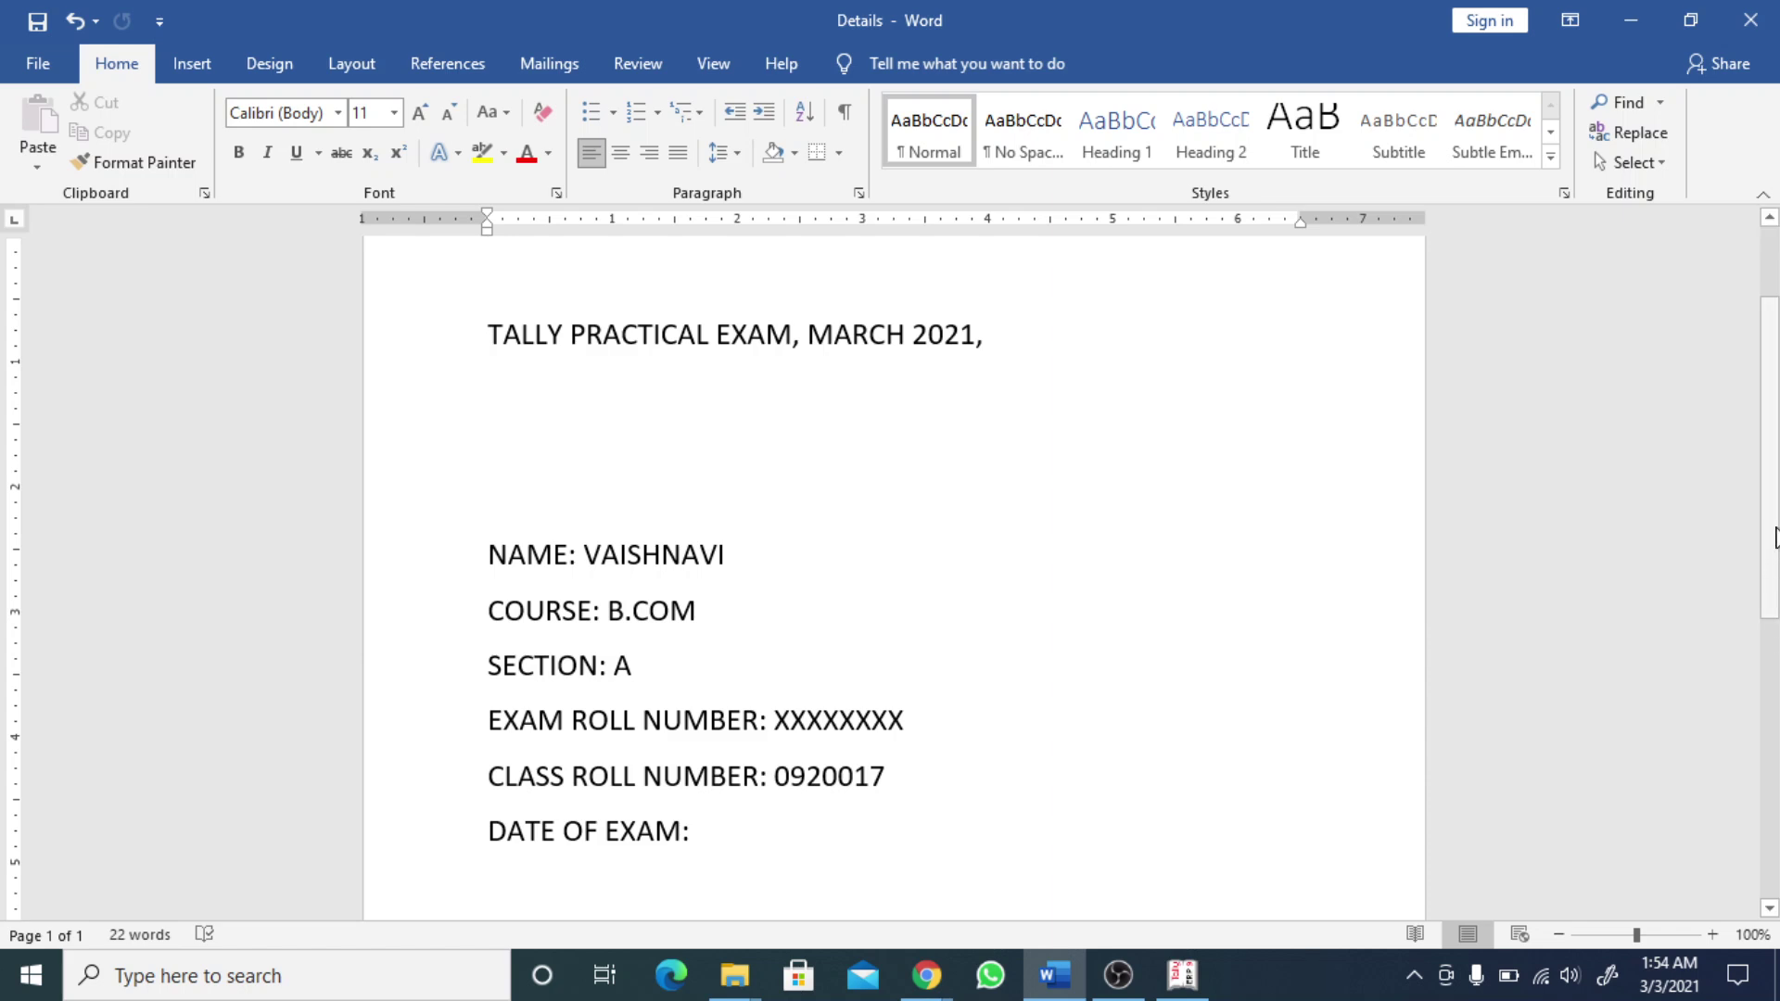
pyautogui.scroll(3, 1778, 459)
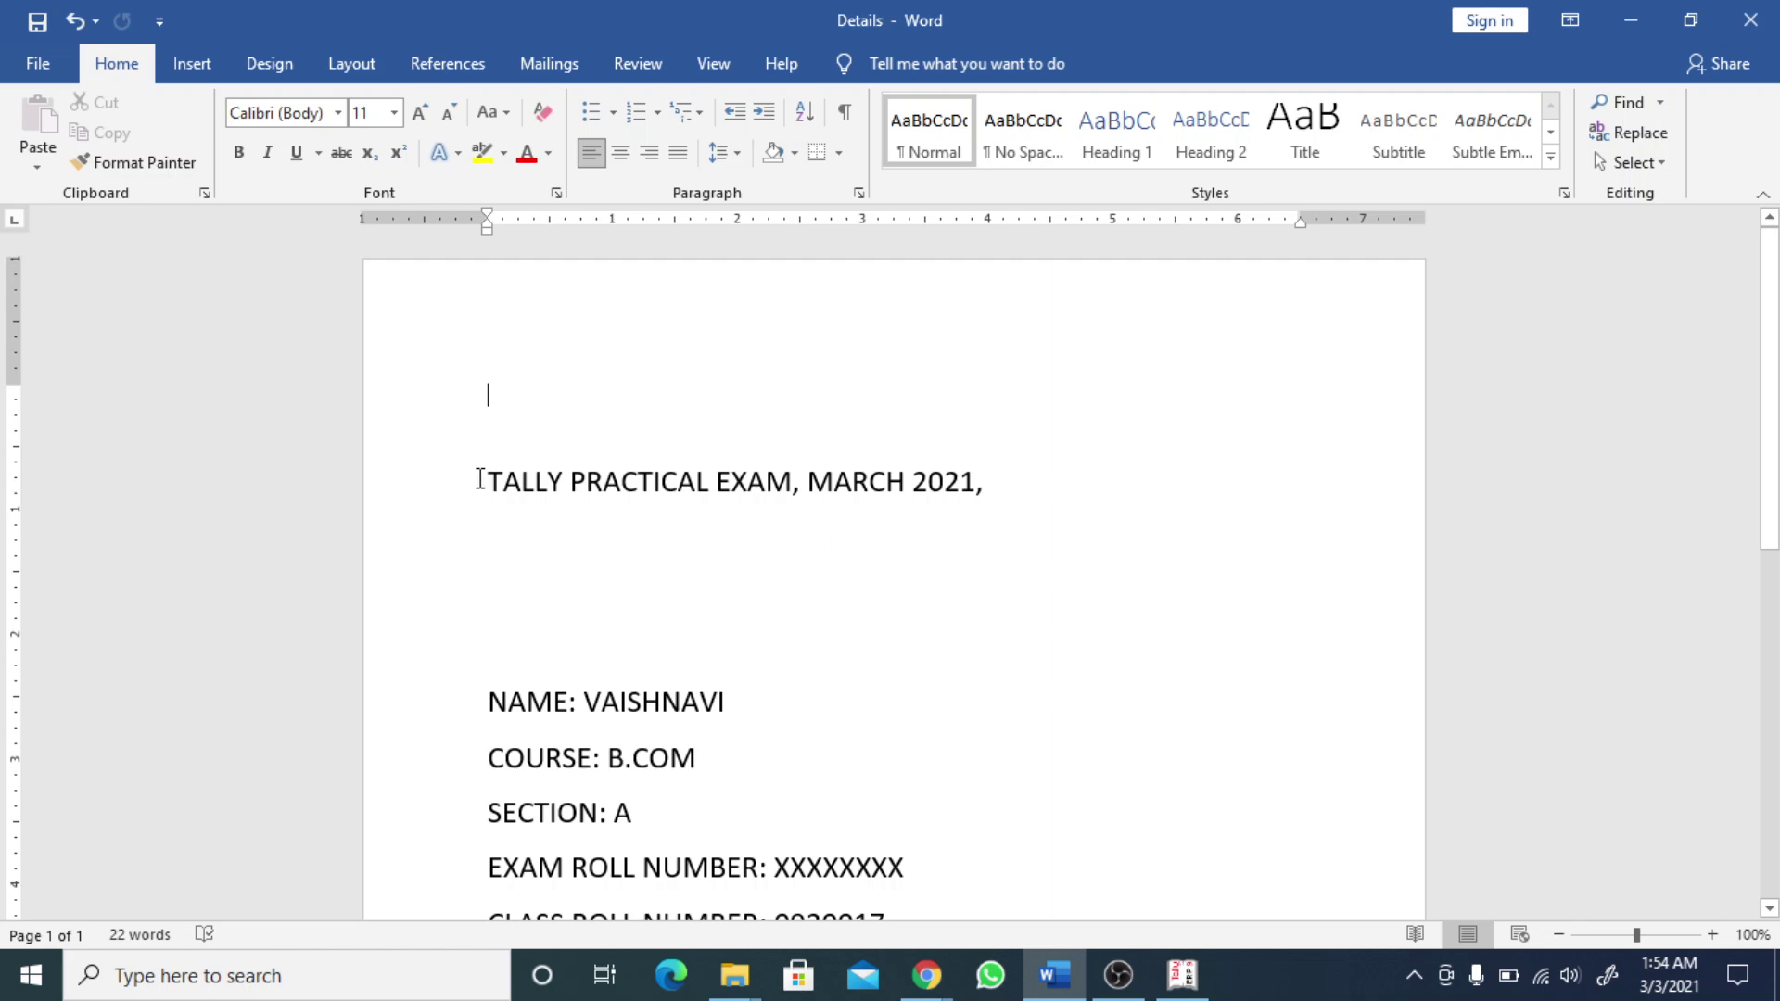
pyautogui.moveTo(1771, 518); pyautogui.dragTo(1774, 633)
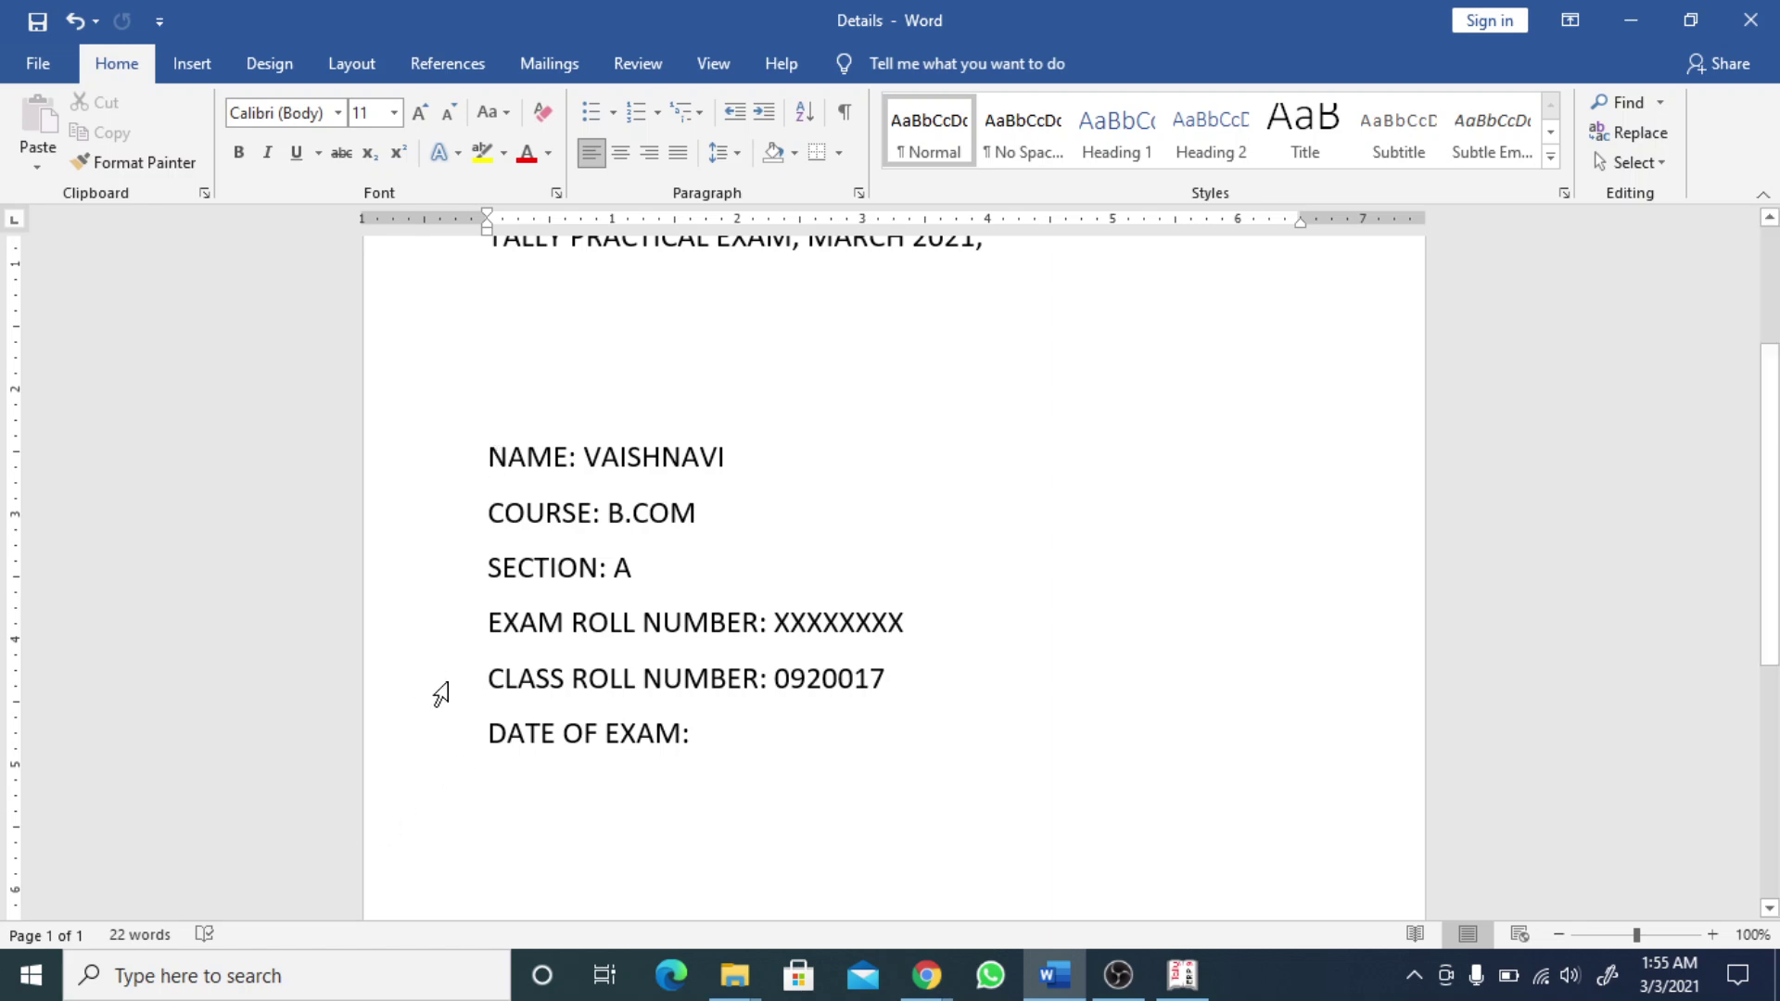
pyautogui.click(444, 696)
pyautogui.click(850, 705)
pyautogui.click(727, 760)
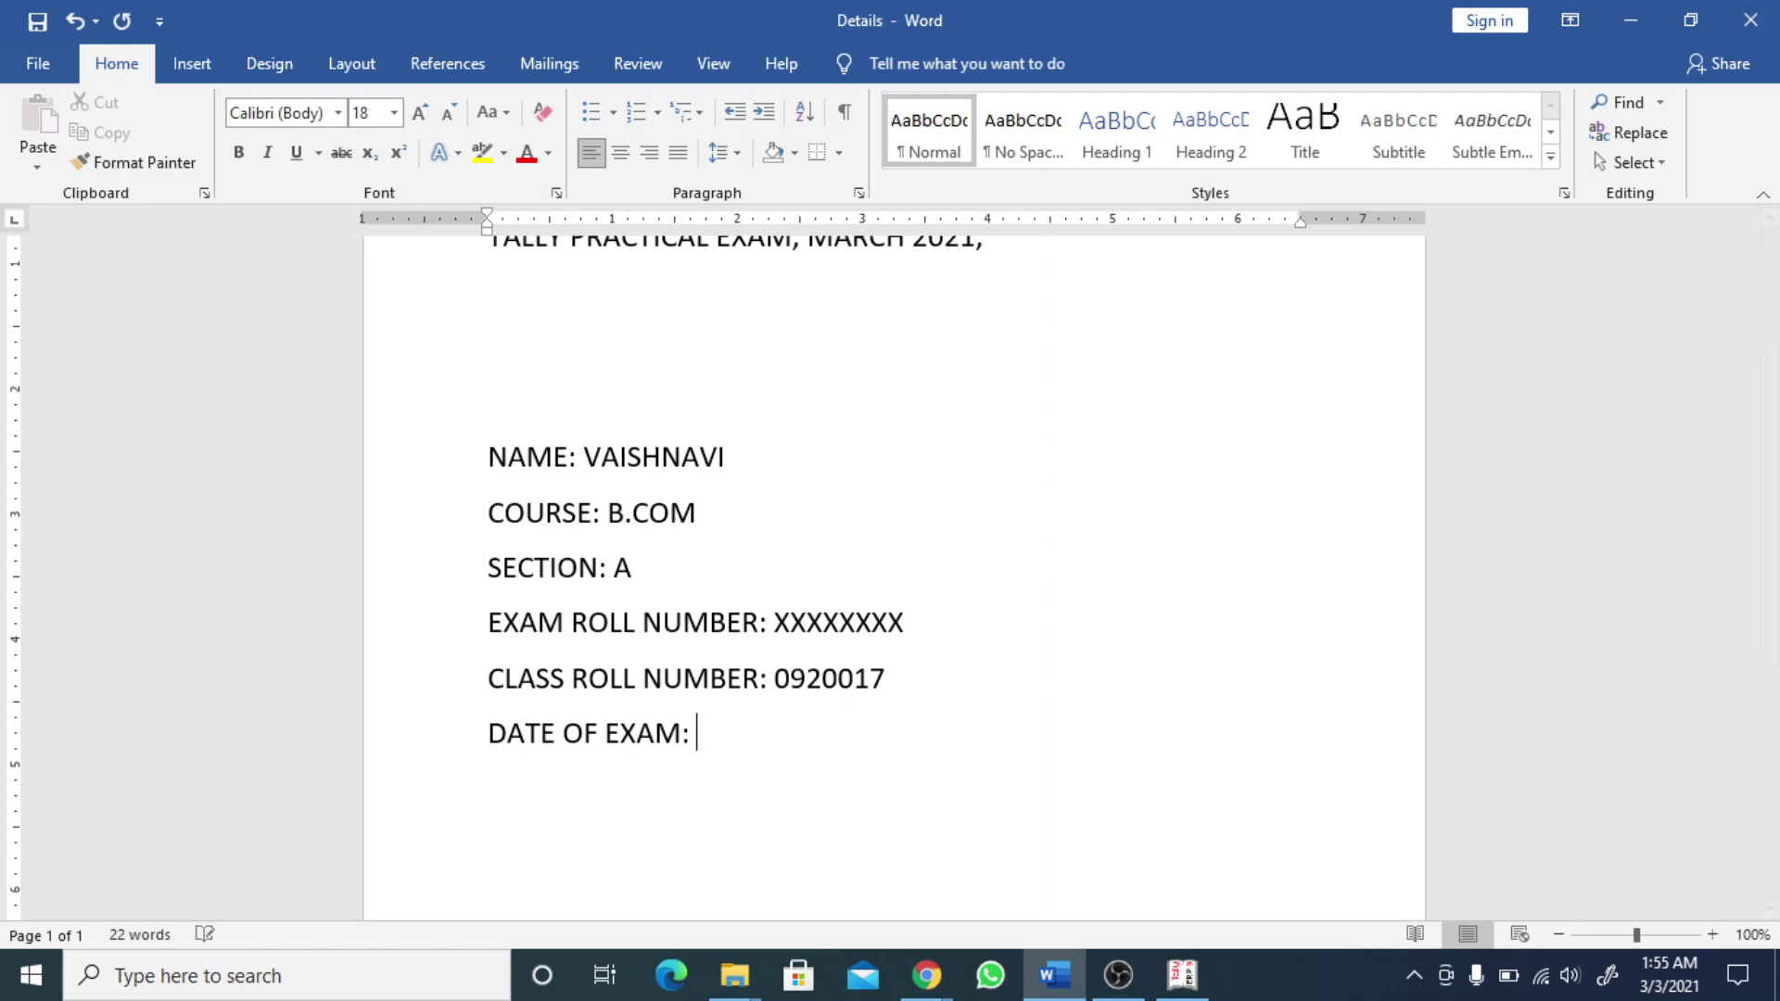
pyautogui.write('09.03.23')
pyautogui.press('BackSpace')
pyautogui.write('021')
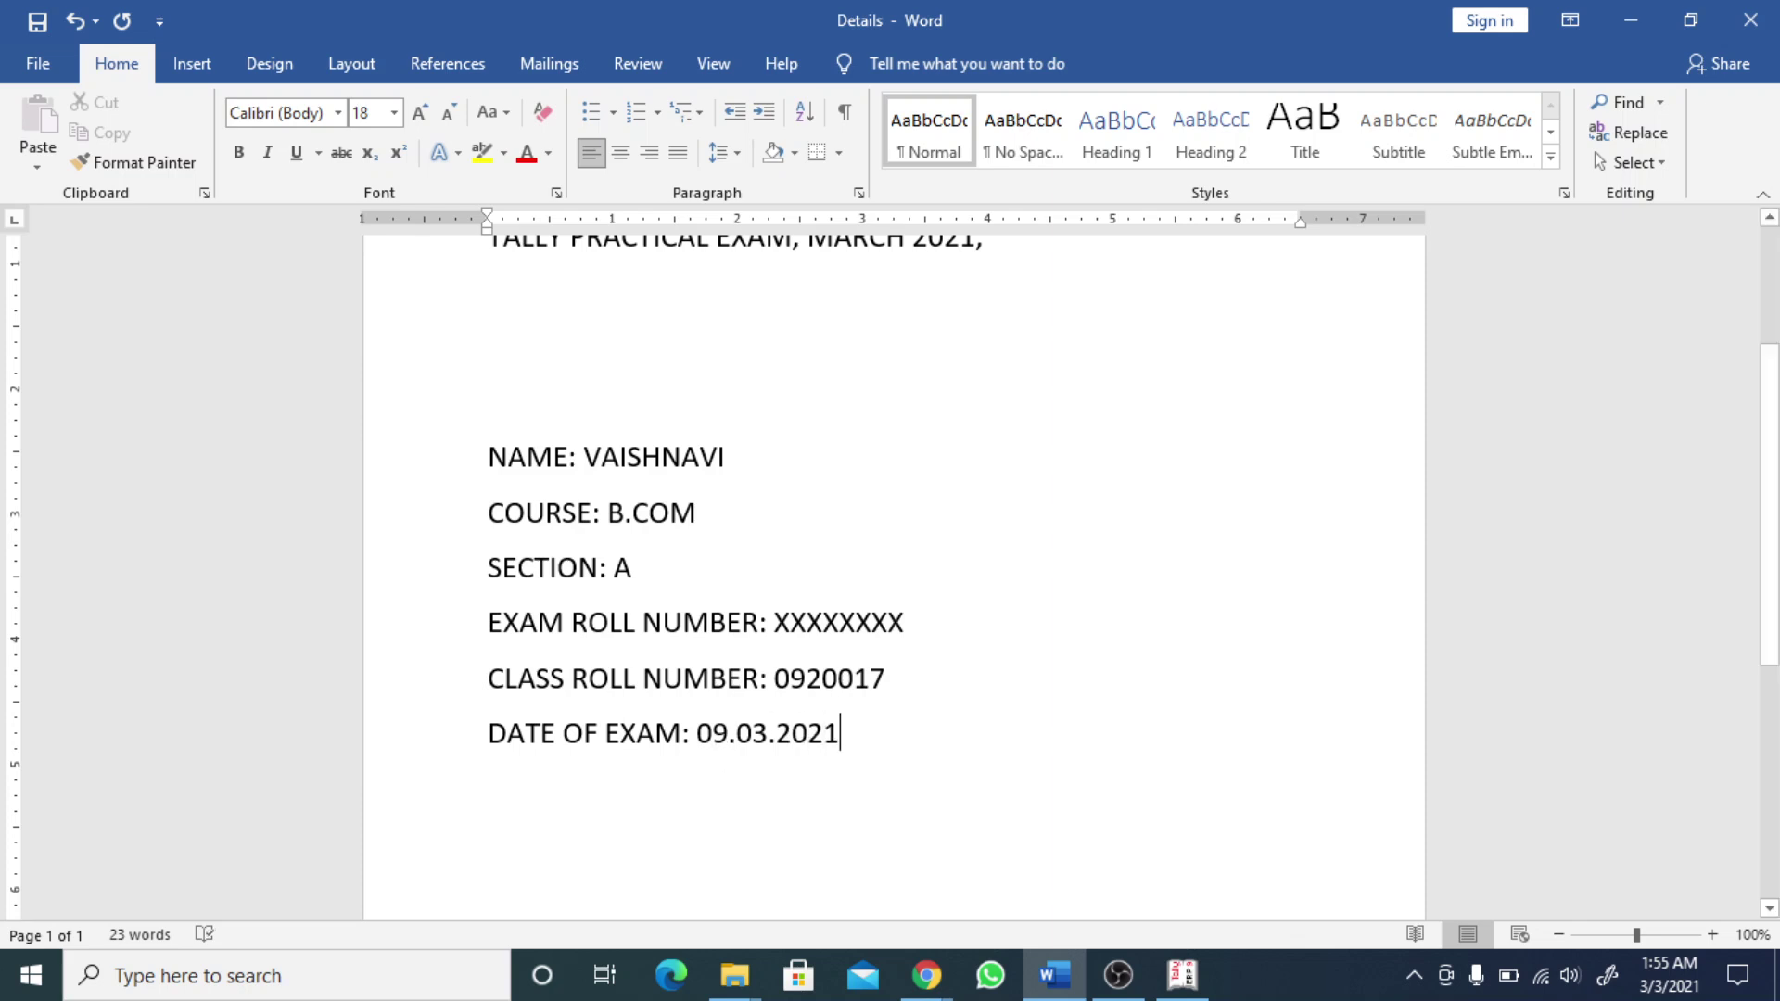
# - Open the print settings for the Details document and choose Microsoft Print to PDF as the printer
pyautogui.scroll(3, 890, 556)
pyautogui.scroll(-6, 1778, 499)
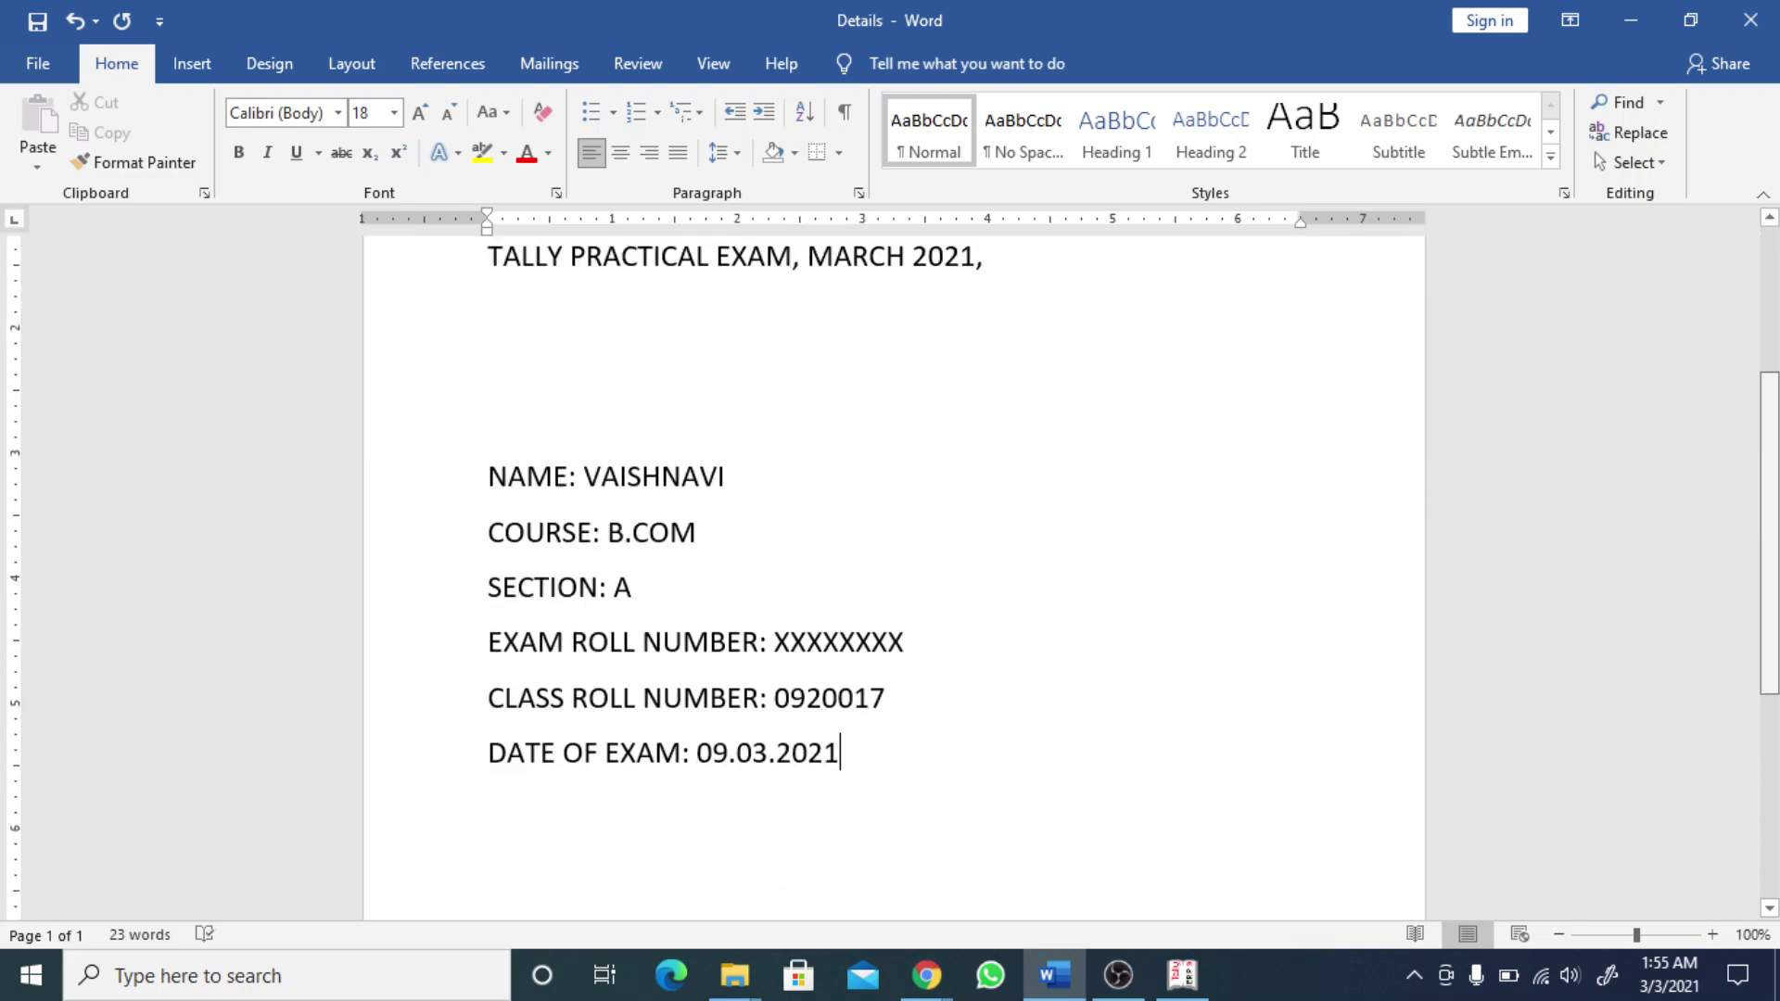
pyautogui.scroll(6, 1777, 498)
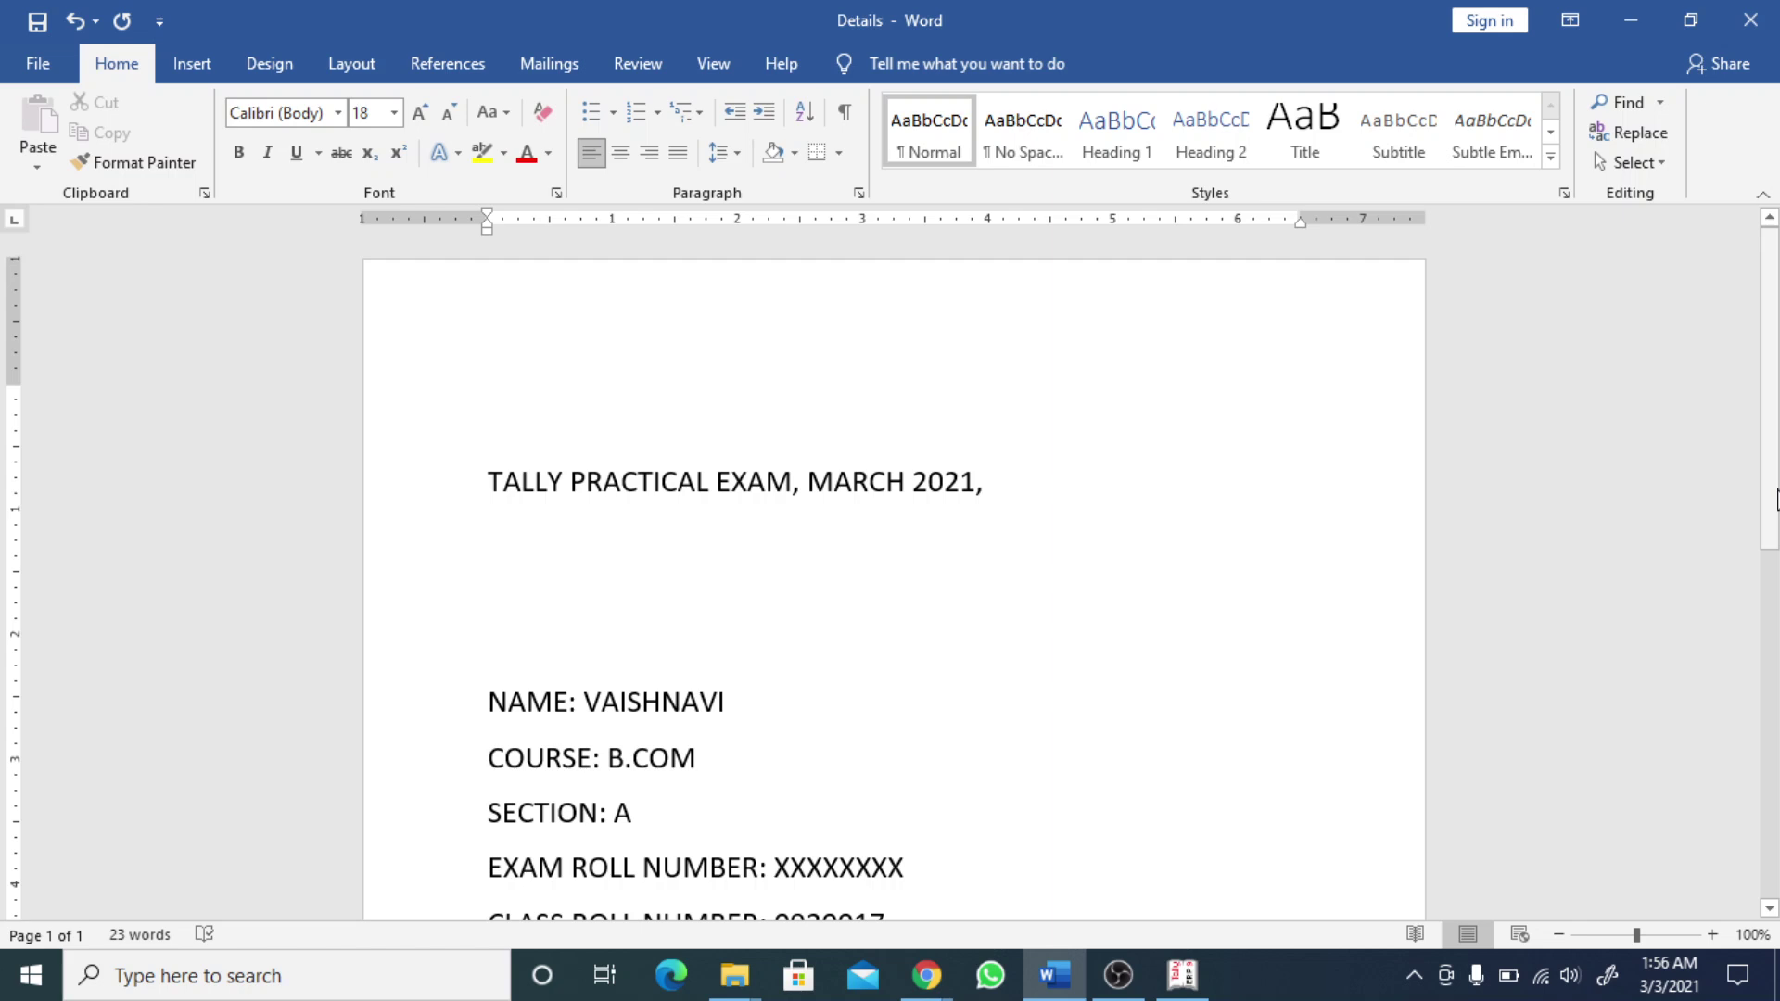
pyautogui.hotkey('ctrl', 'p')
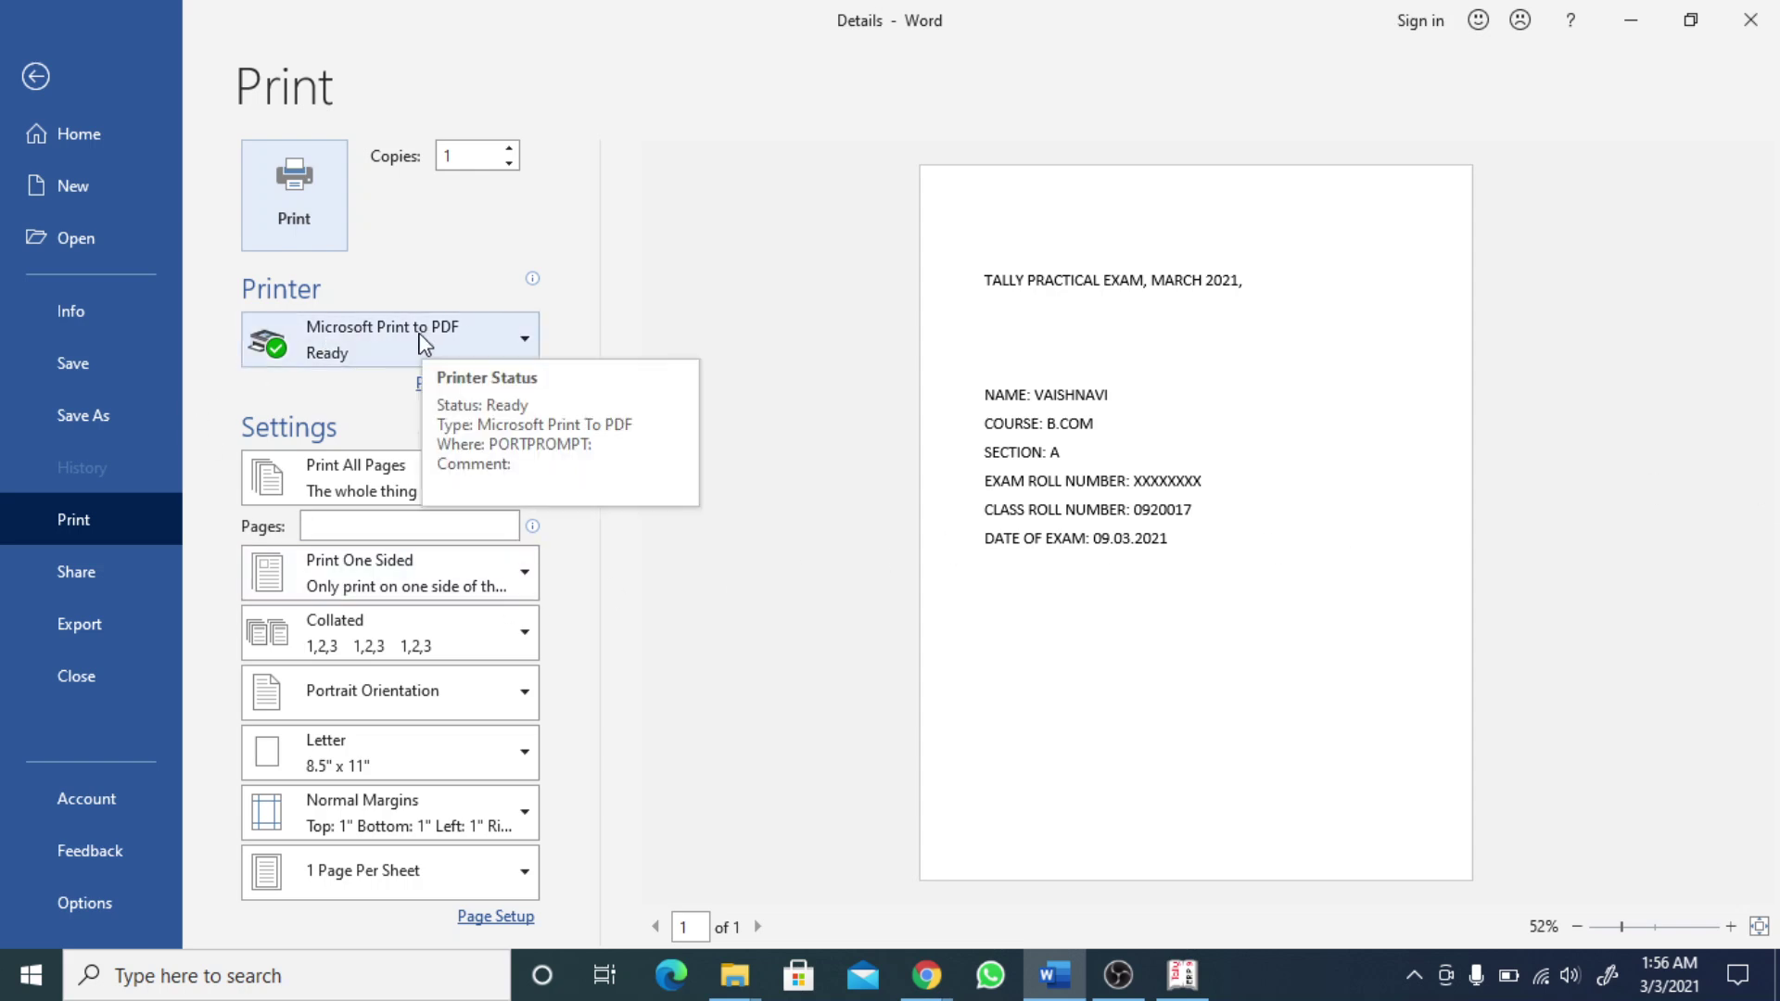
pyautogui.click(415, 343)
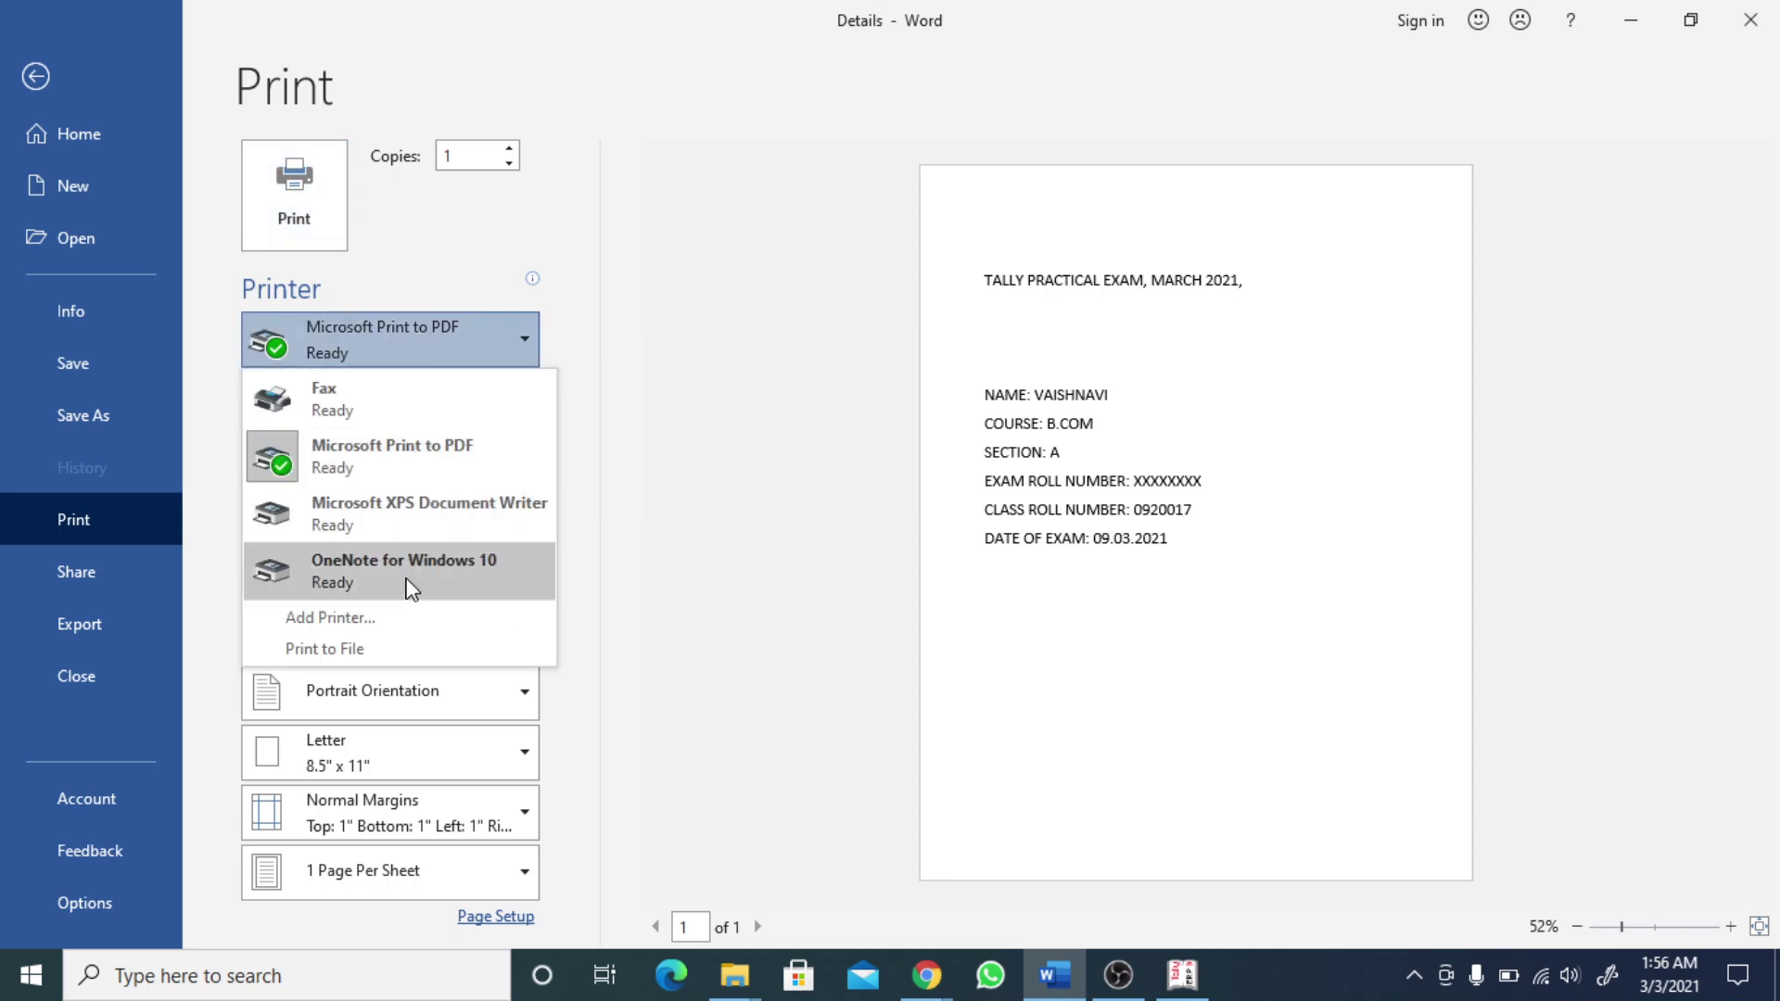
pyautogui.click(382, 464)
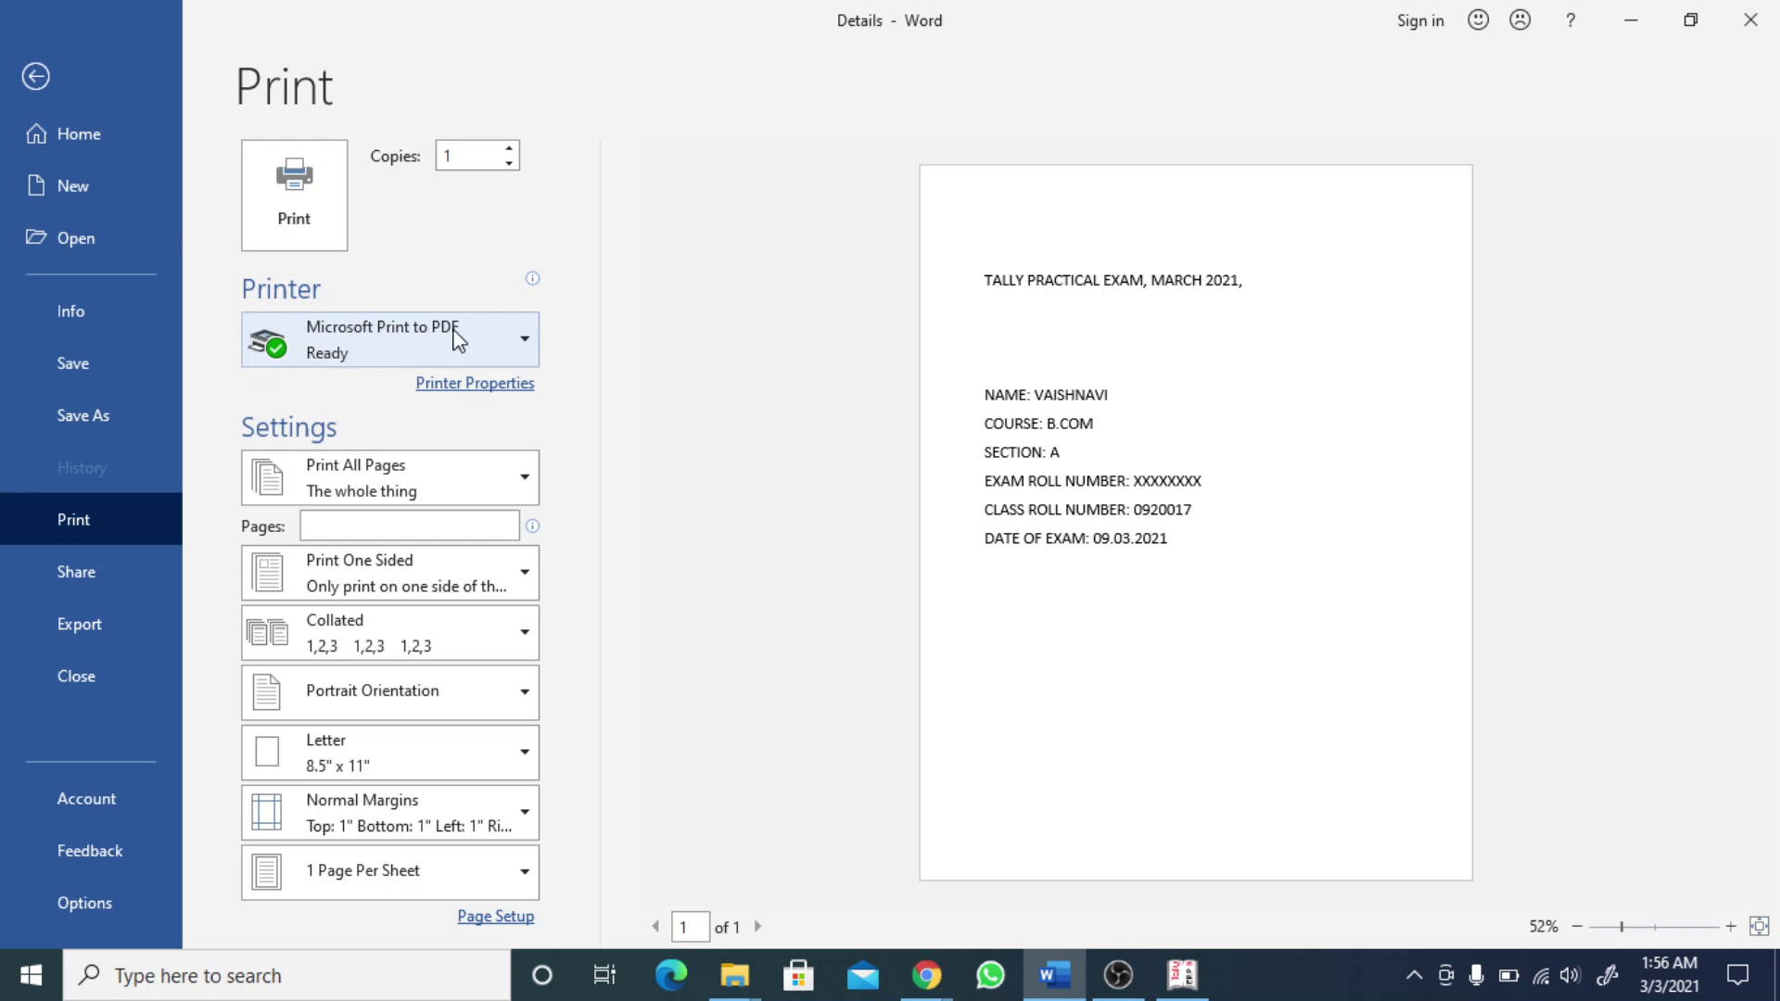
# - Print the Details document to a PDF named 1ST PAGE in the TALLY EXAM folder on the Desktop
pyautogui.click(307, 226)
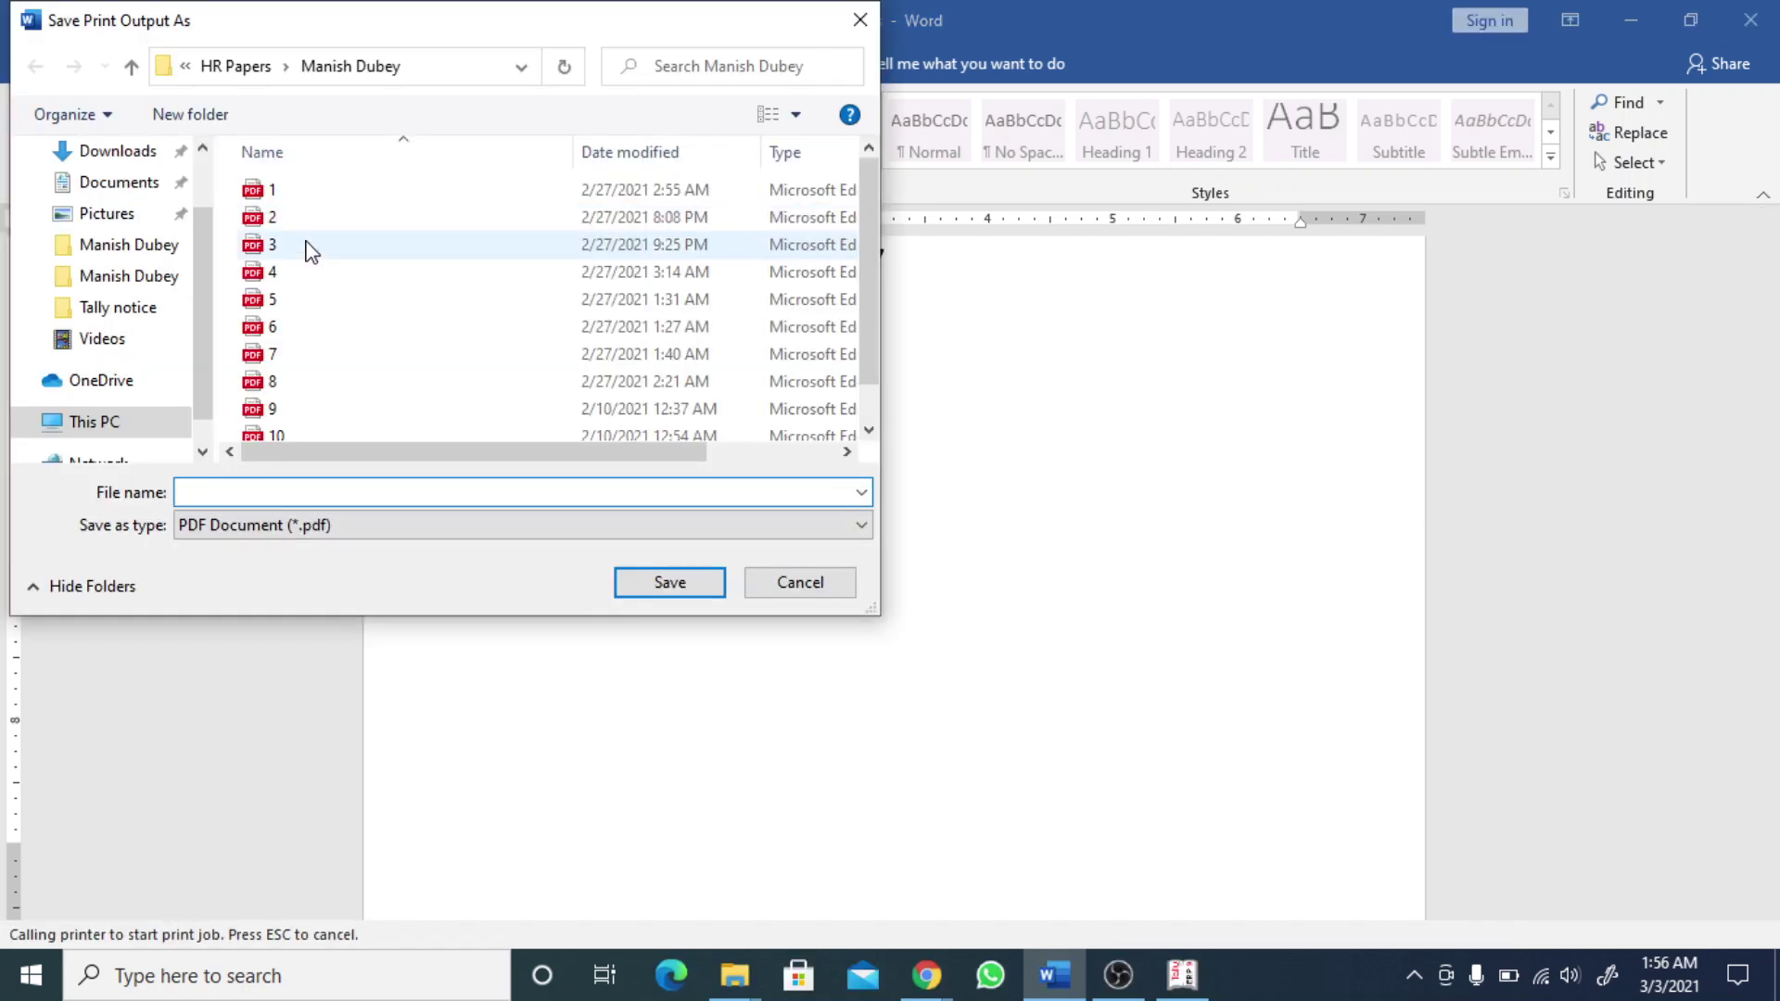
pyautogui.scroll(2, 210, 278)
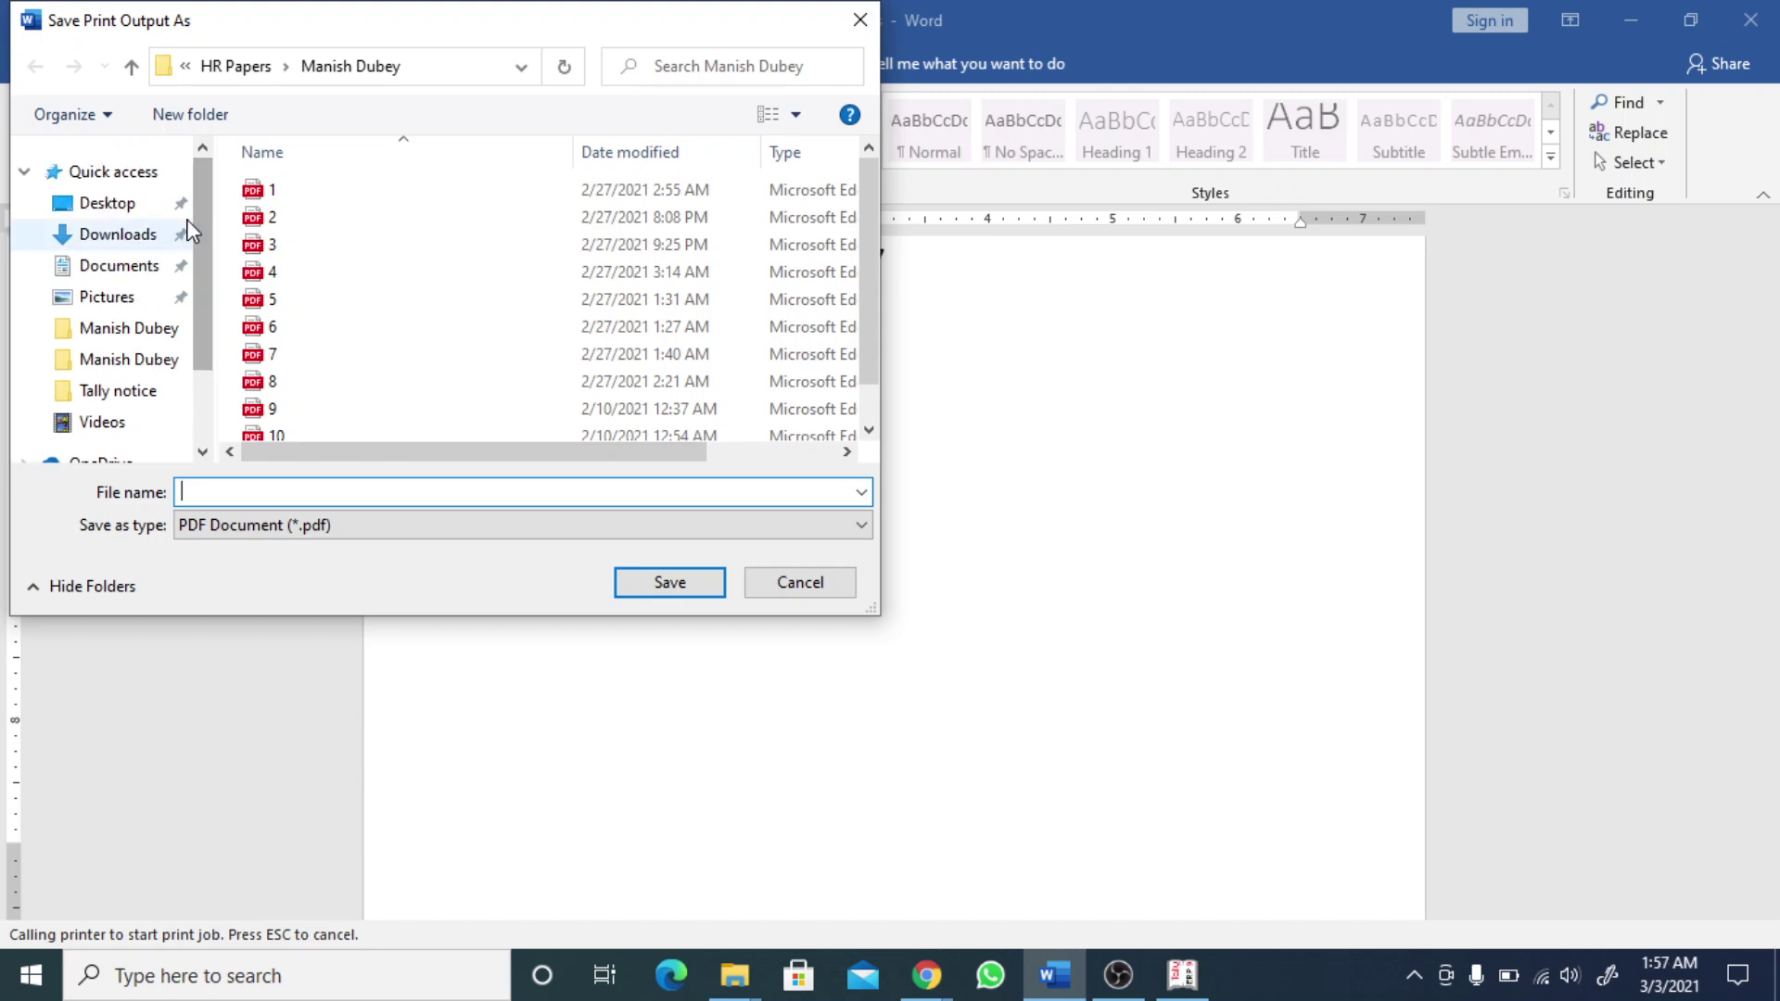
pyautogui.click(123, 212)
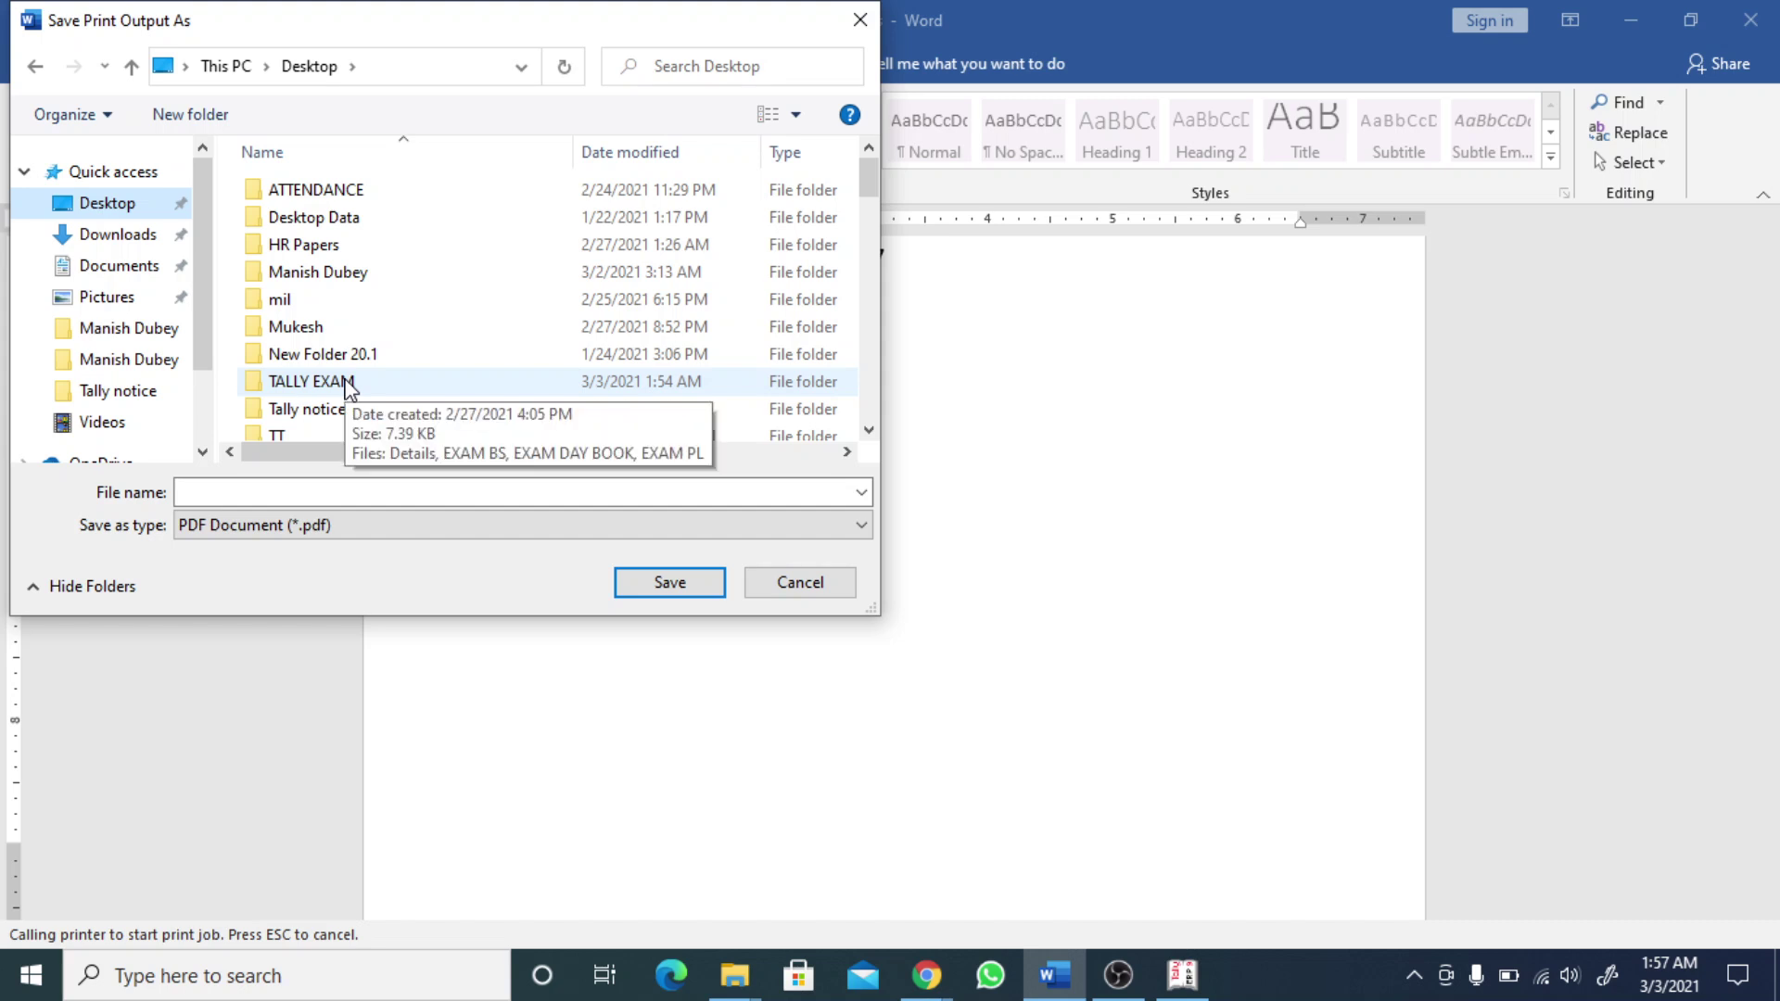
pyautogui.doubleClick(350, 384)
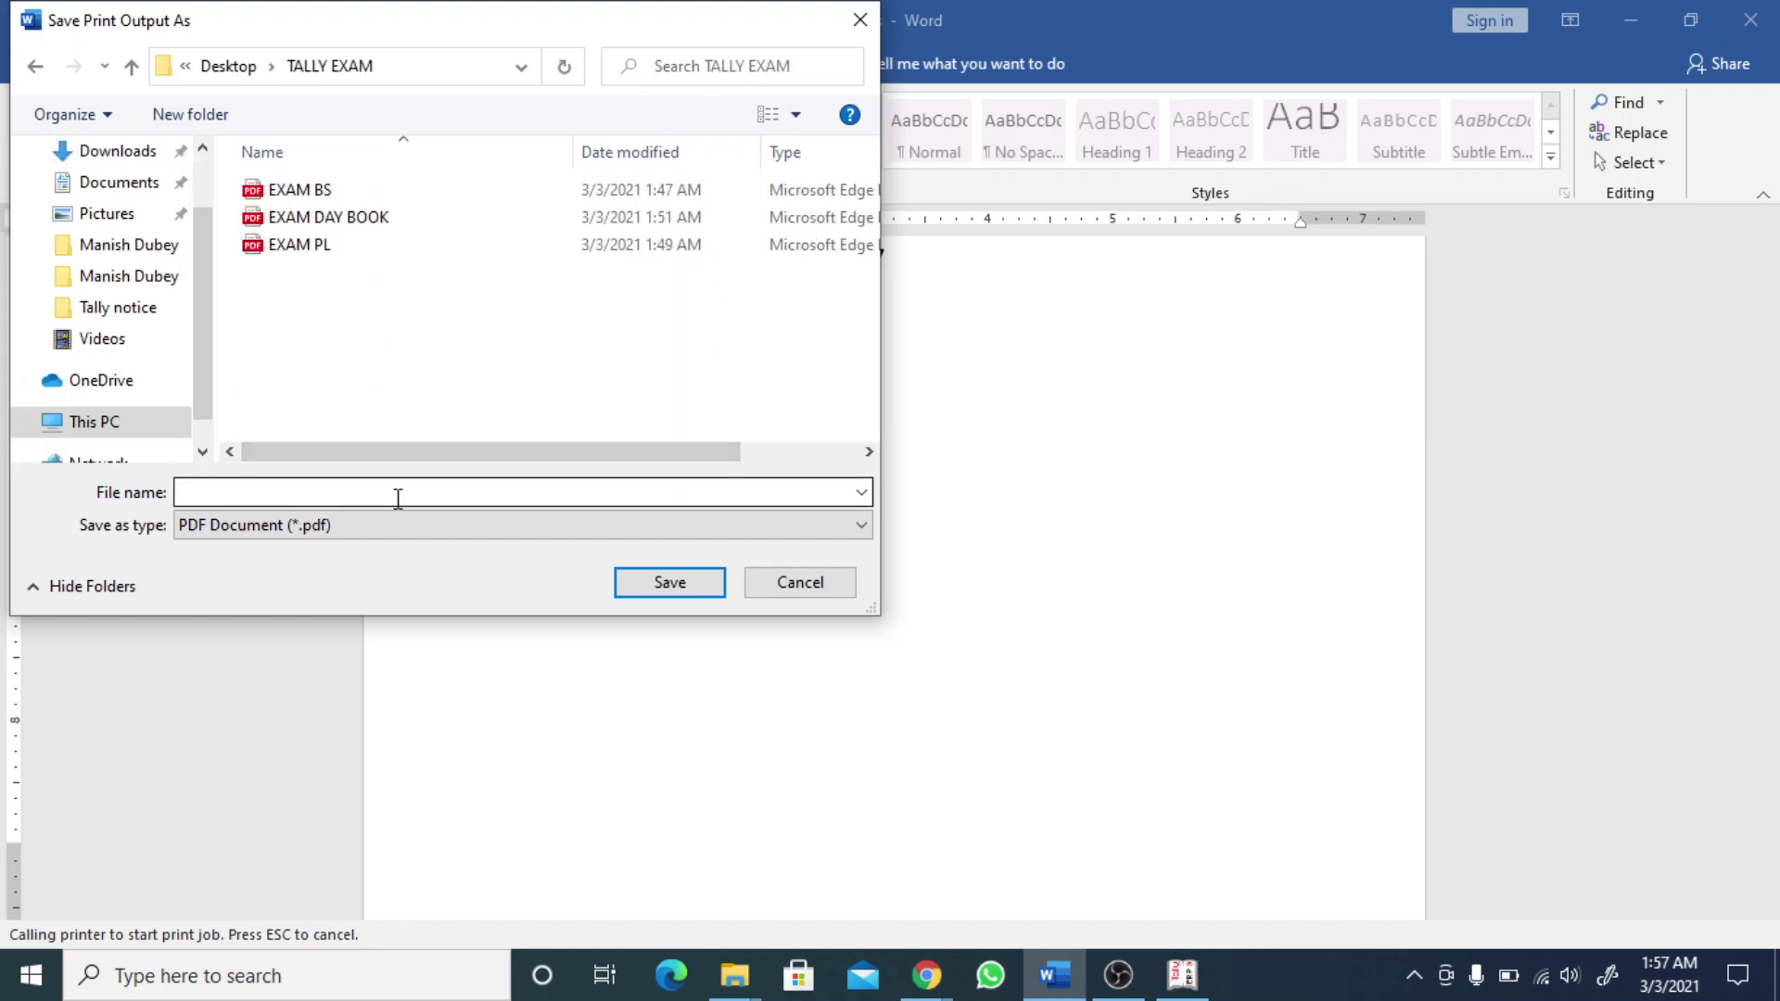
pyautogui.click(398, 498)
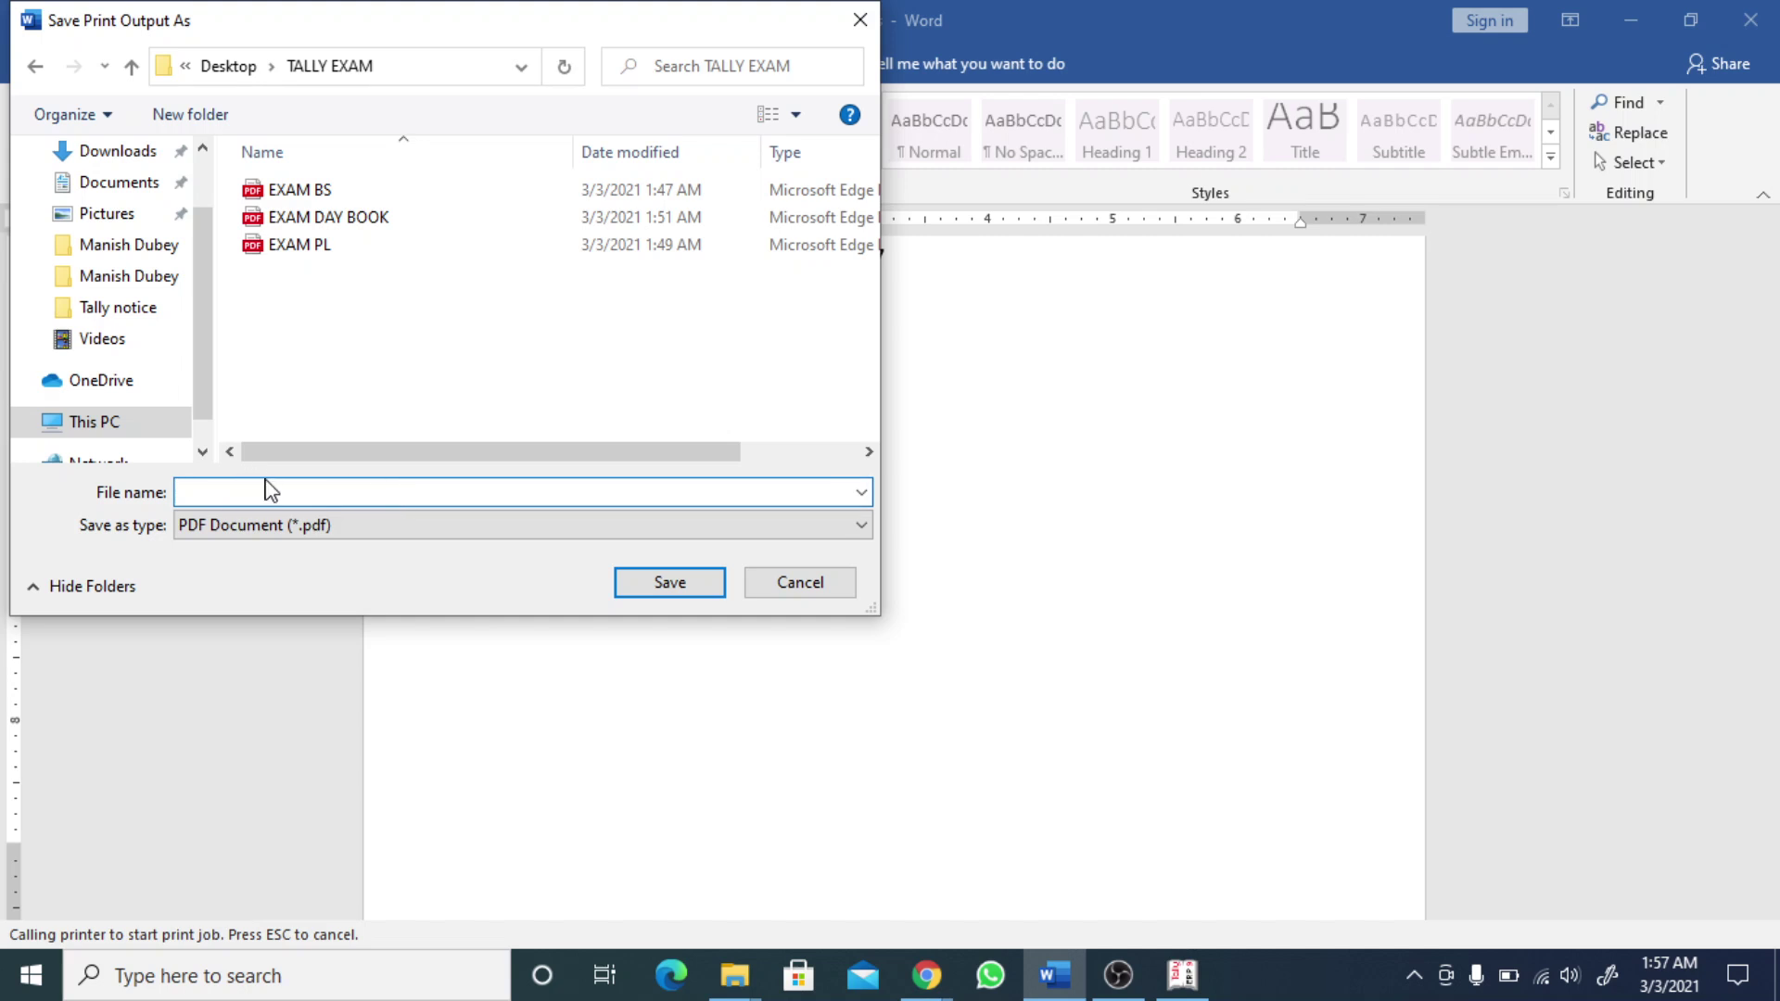
pyautogui.write('1ST PAGE')
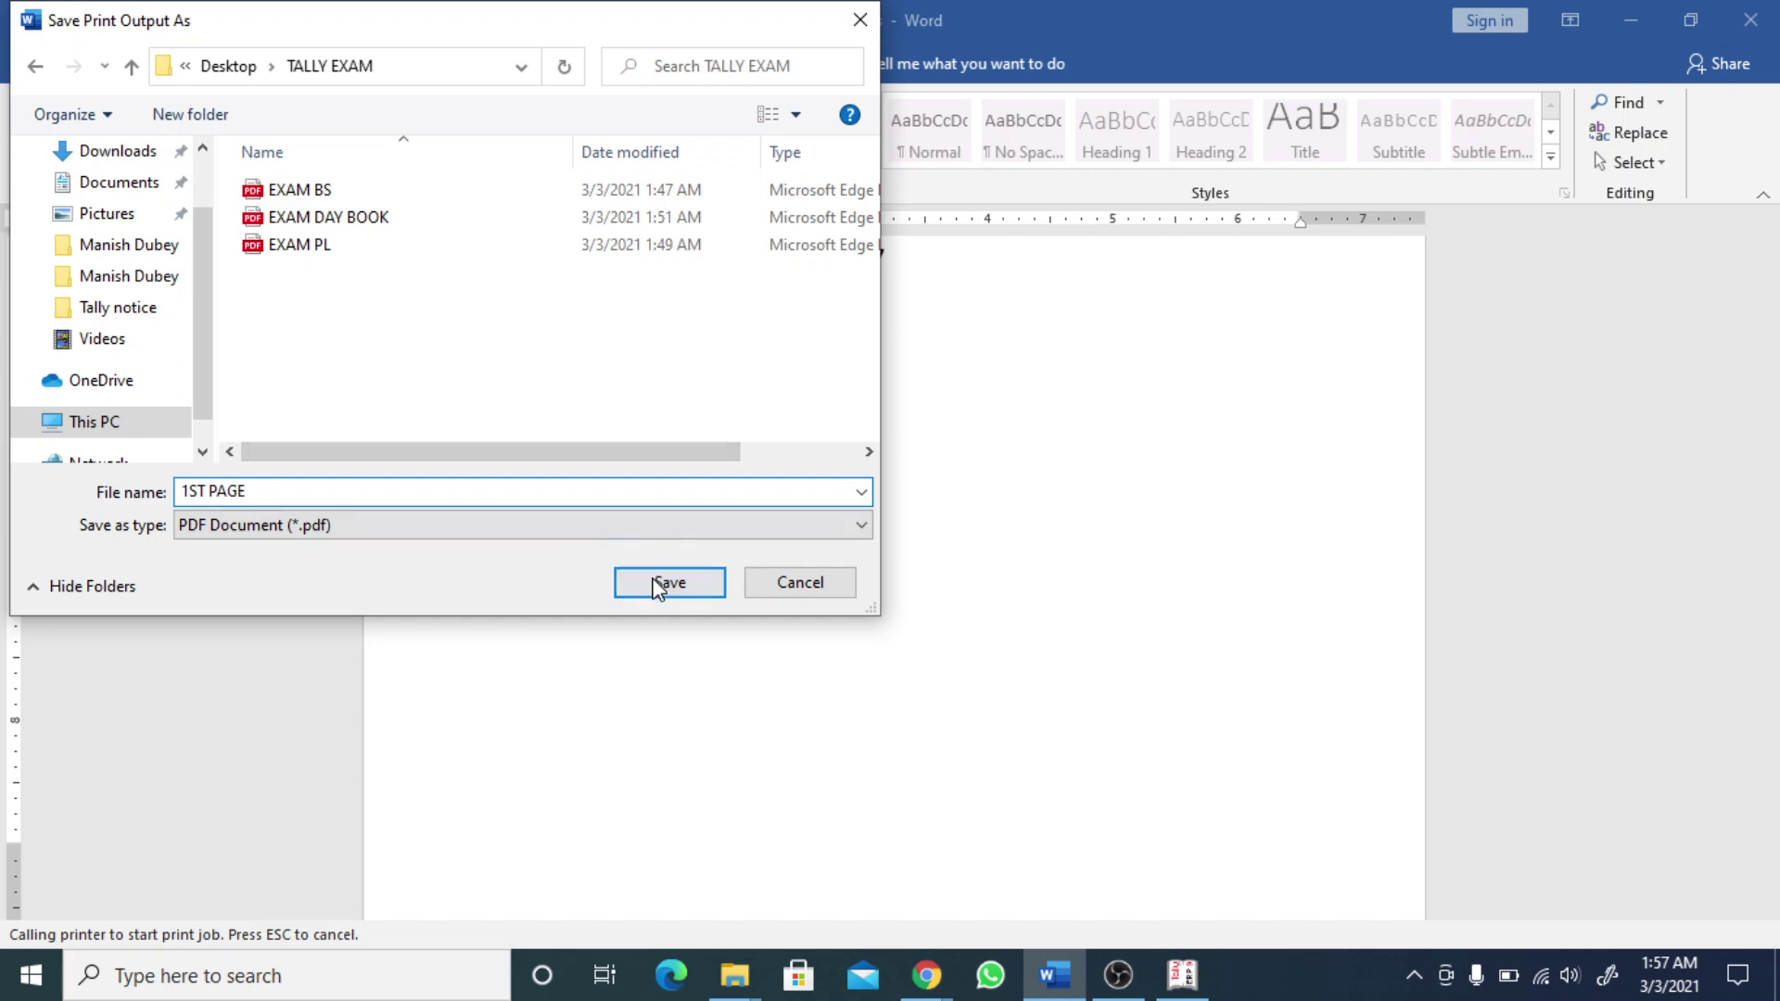
pyautogui.click(664, 589)
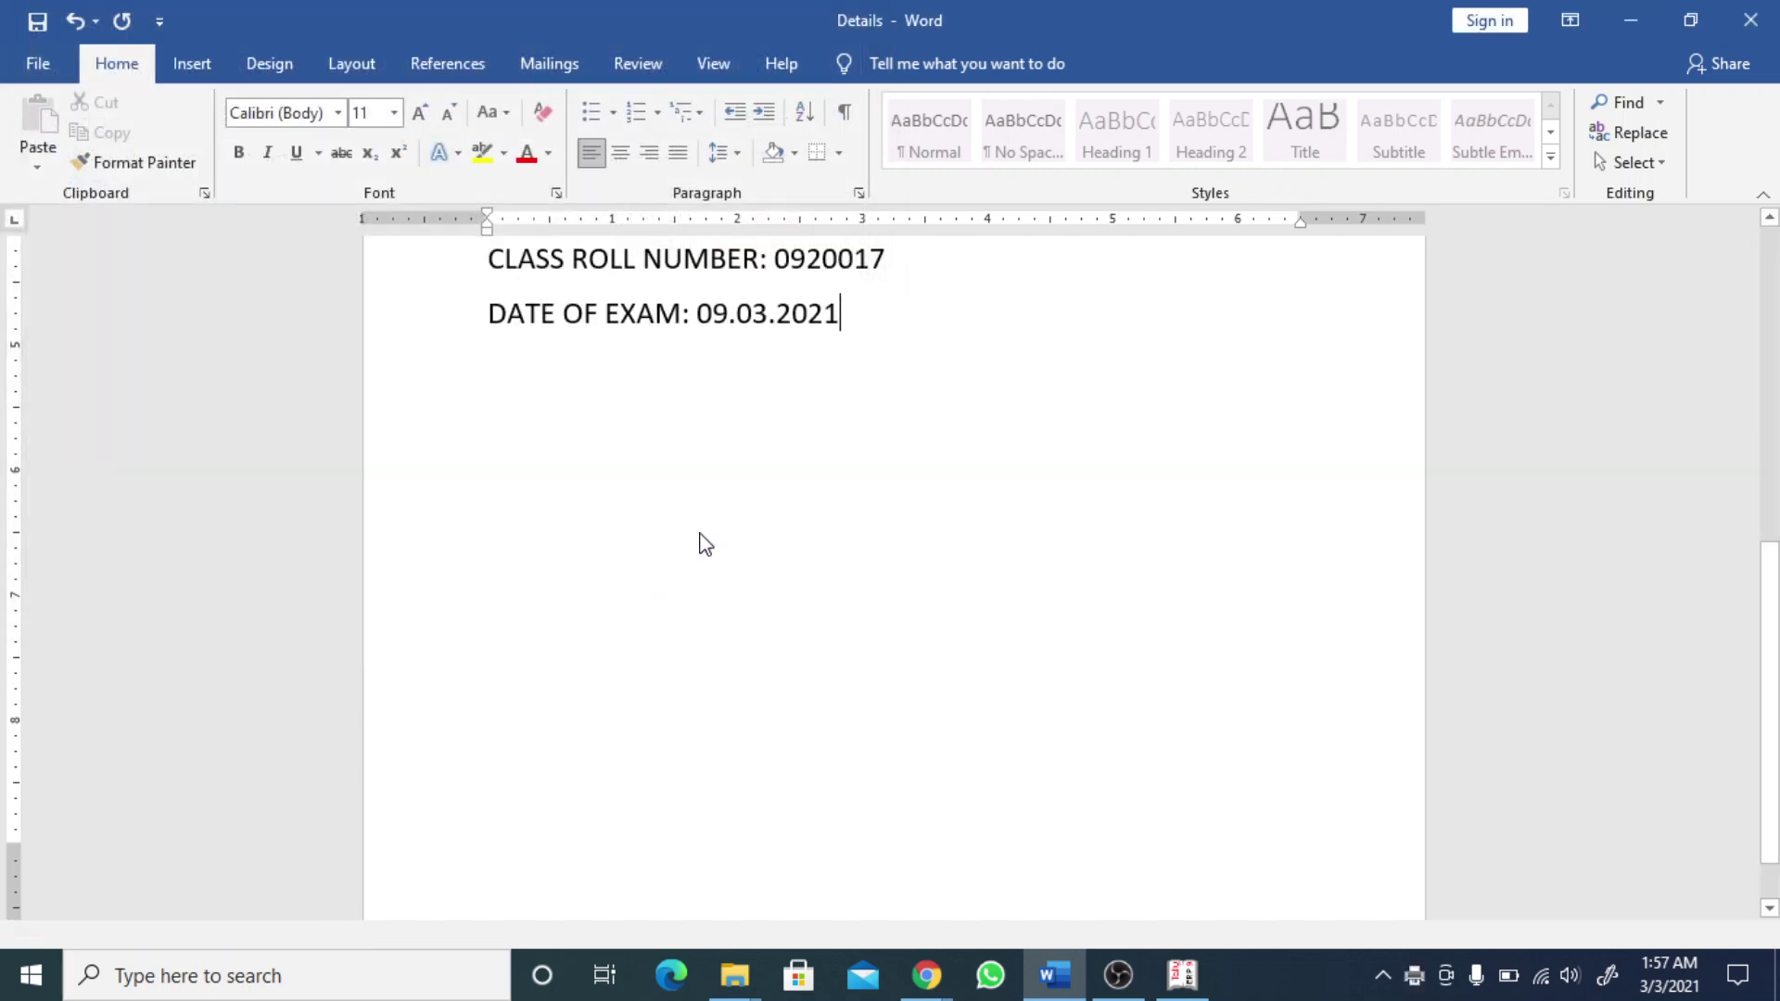
# - Minimize the Word window and refresh the TALLY EXAM folder
pyautogui.click(1631, 20)
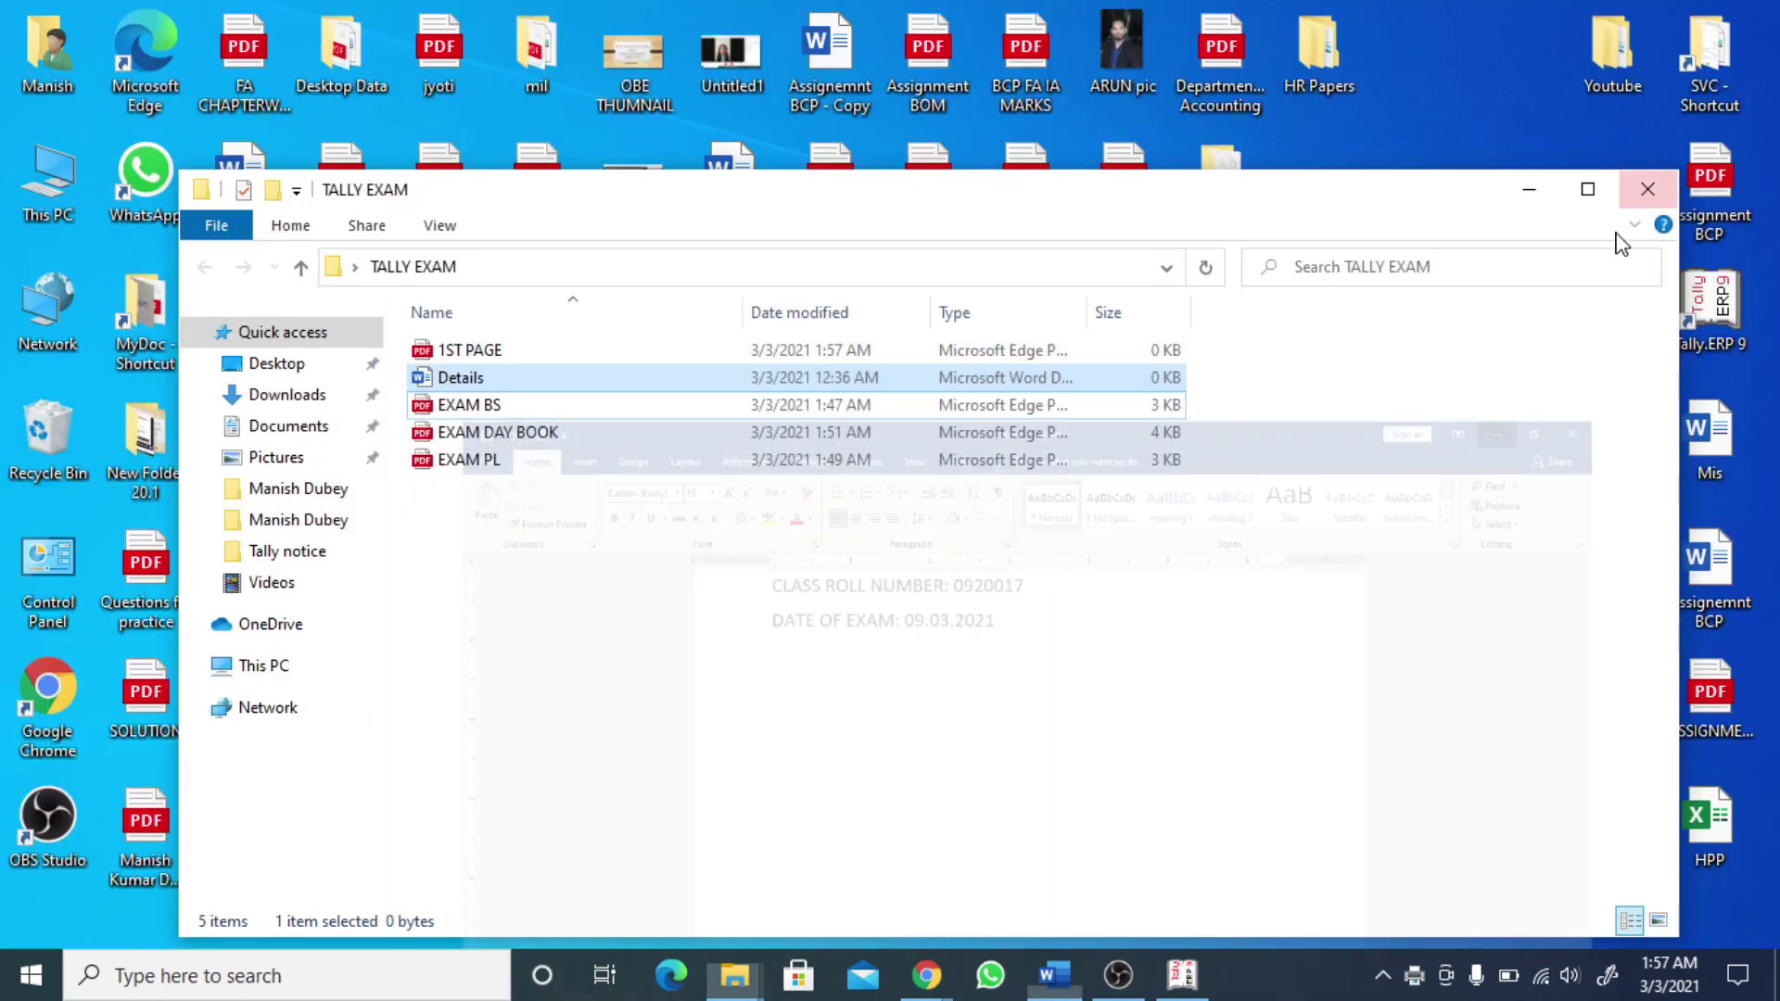
pyautogui.rightClick(950, 613)
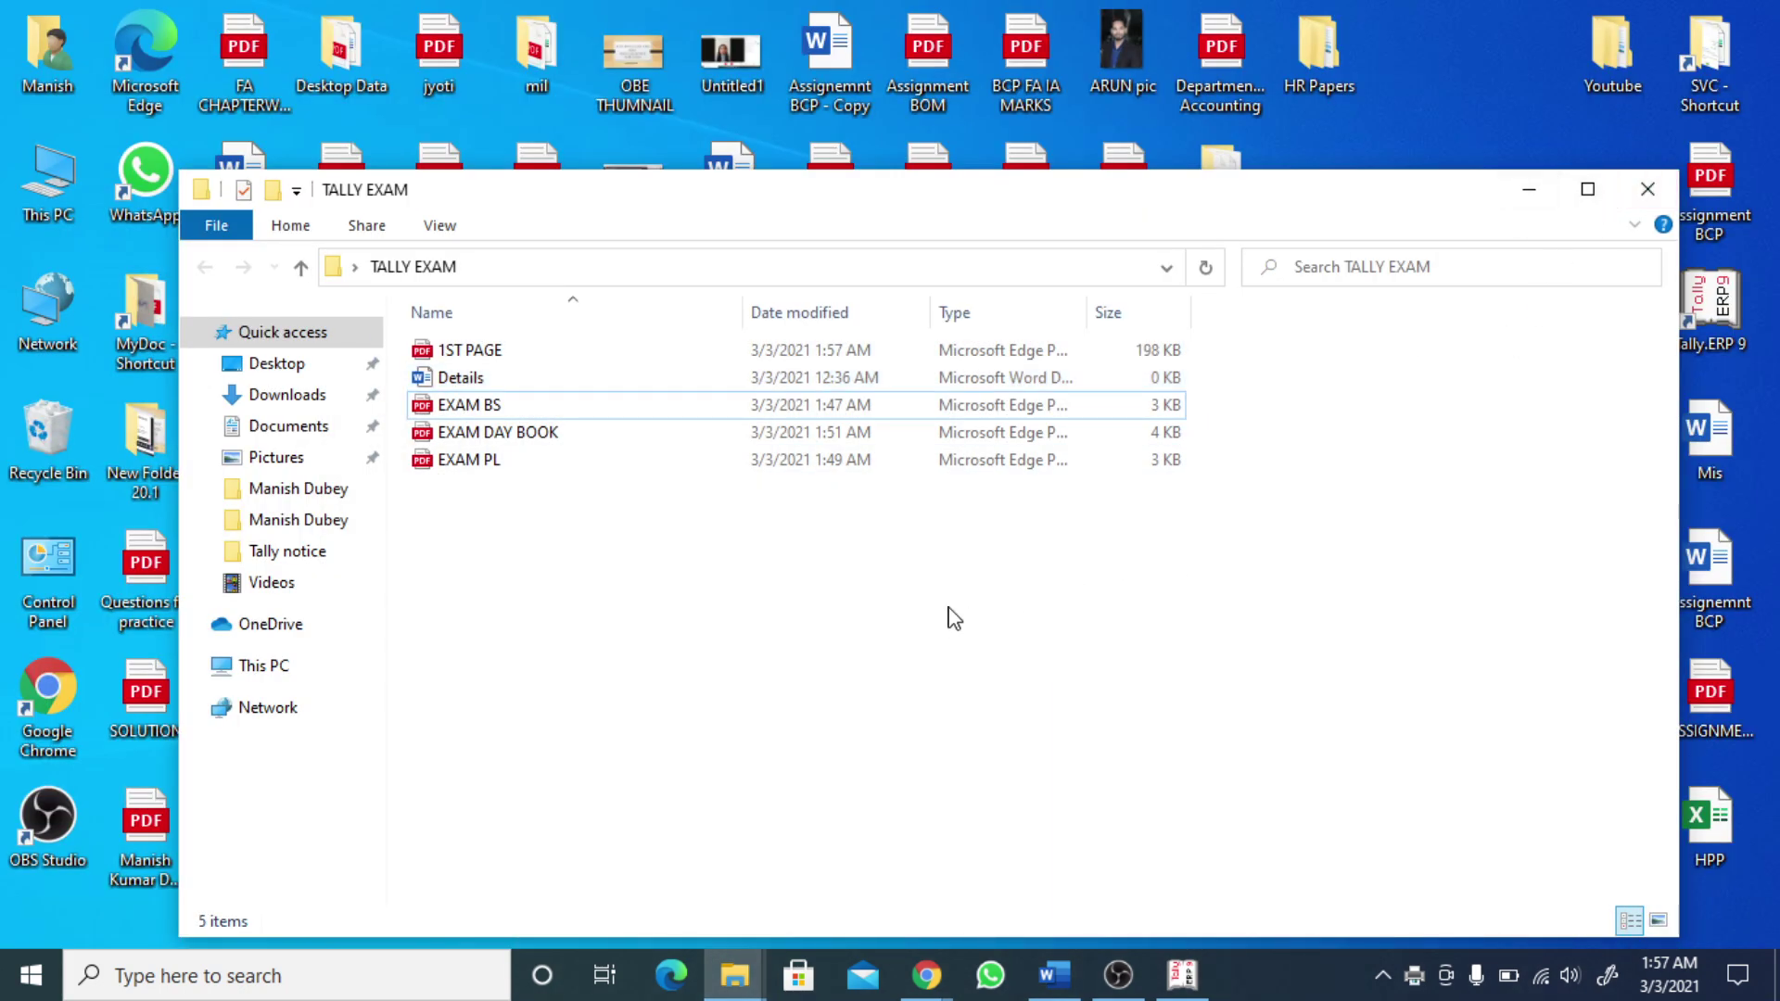
pyautogui.click(1038, 338)
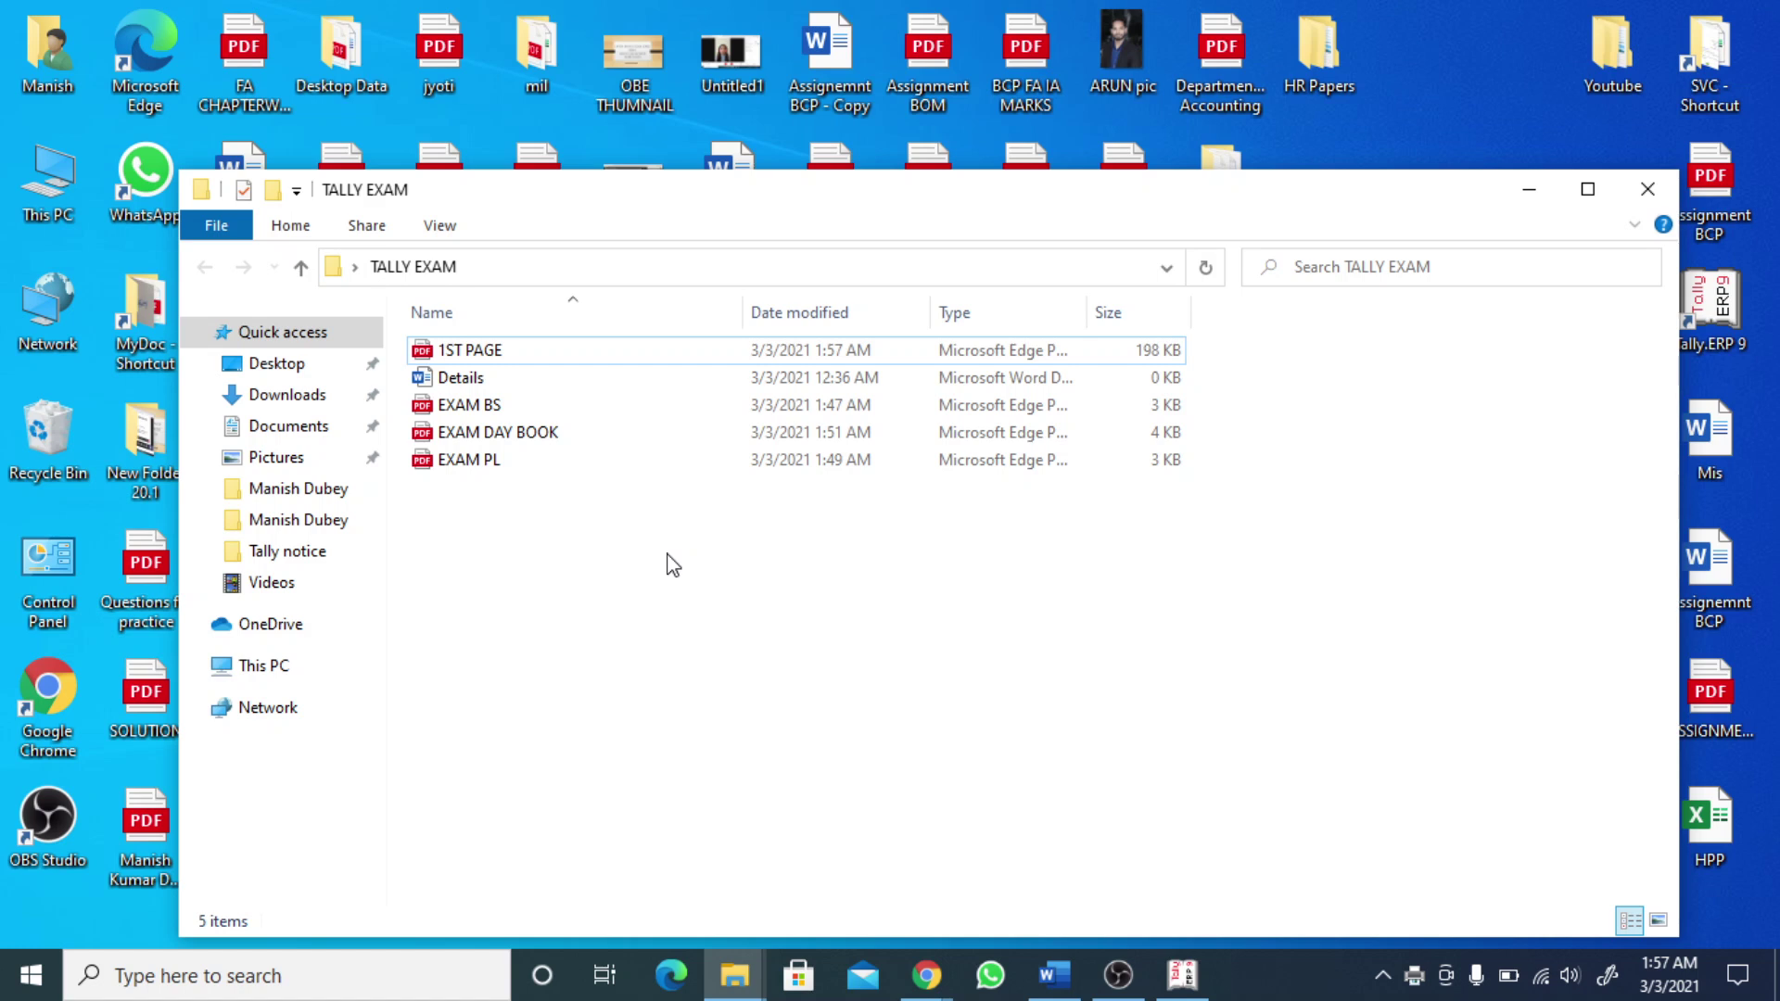
# - Go through the files in the TALLY EXAM folder one by one, from 1ST PAGE to EXAM PL
pyautogui.press('Down')
pyautogui.press('Up')
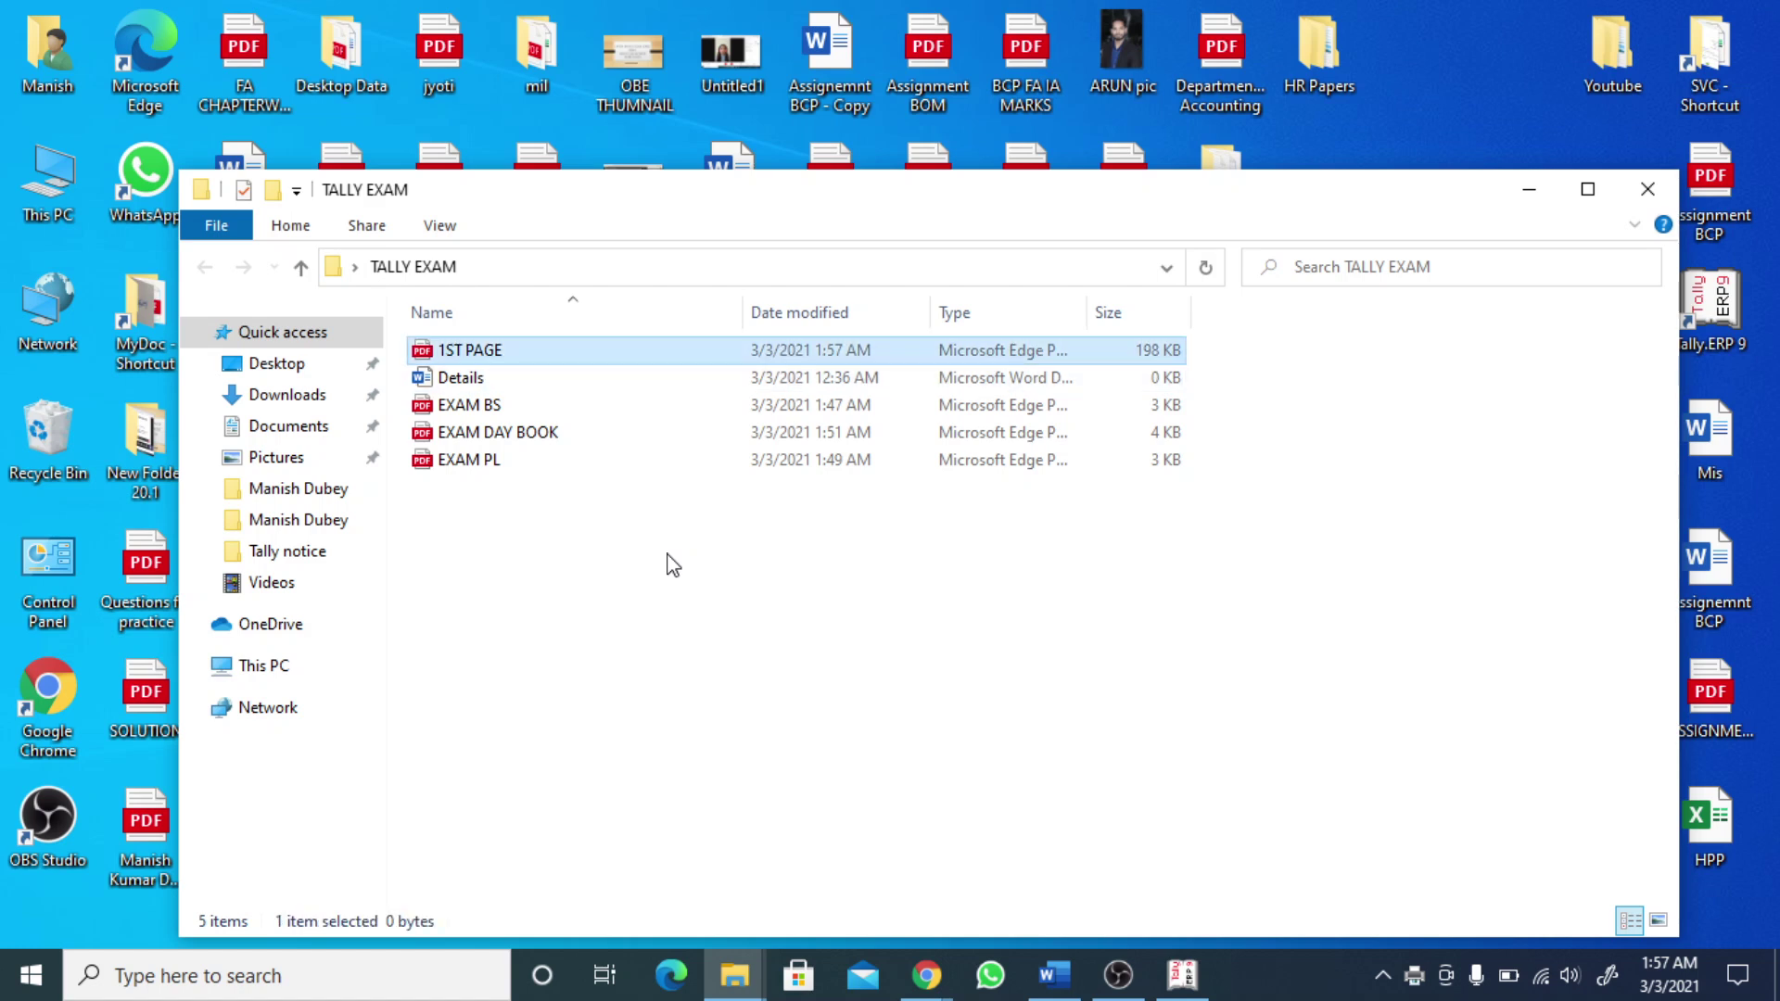
pyautogui.press('Down')
pyautogui.press('Down')
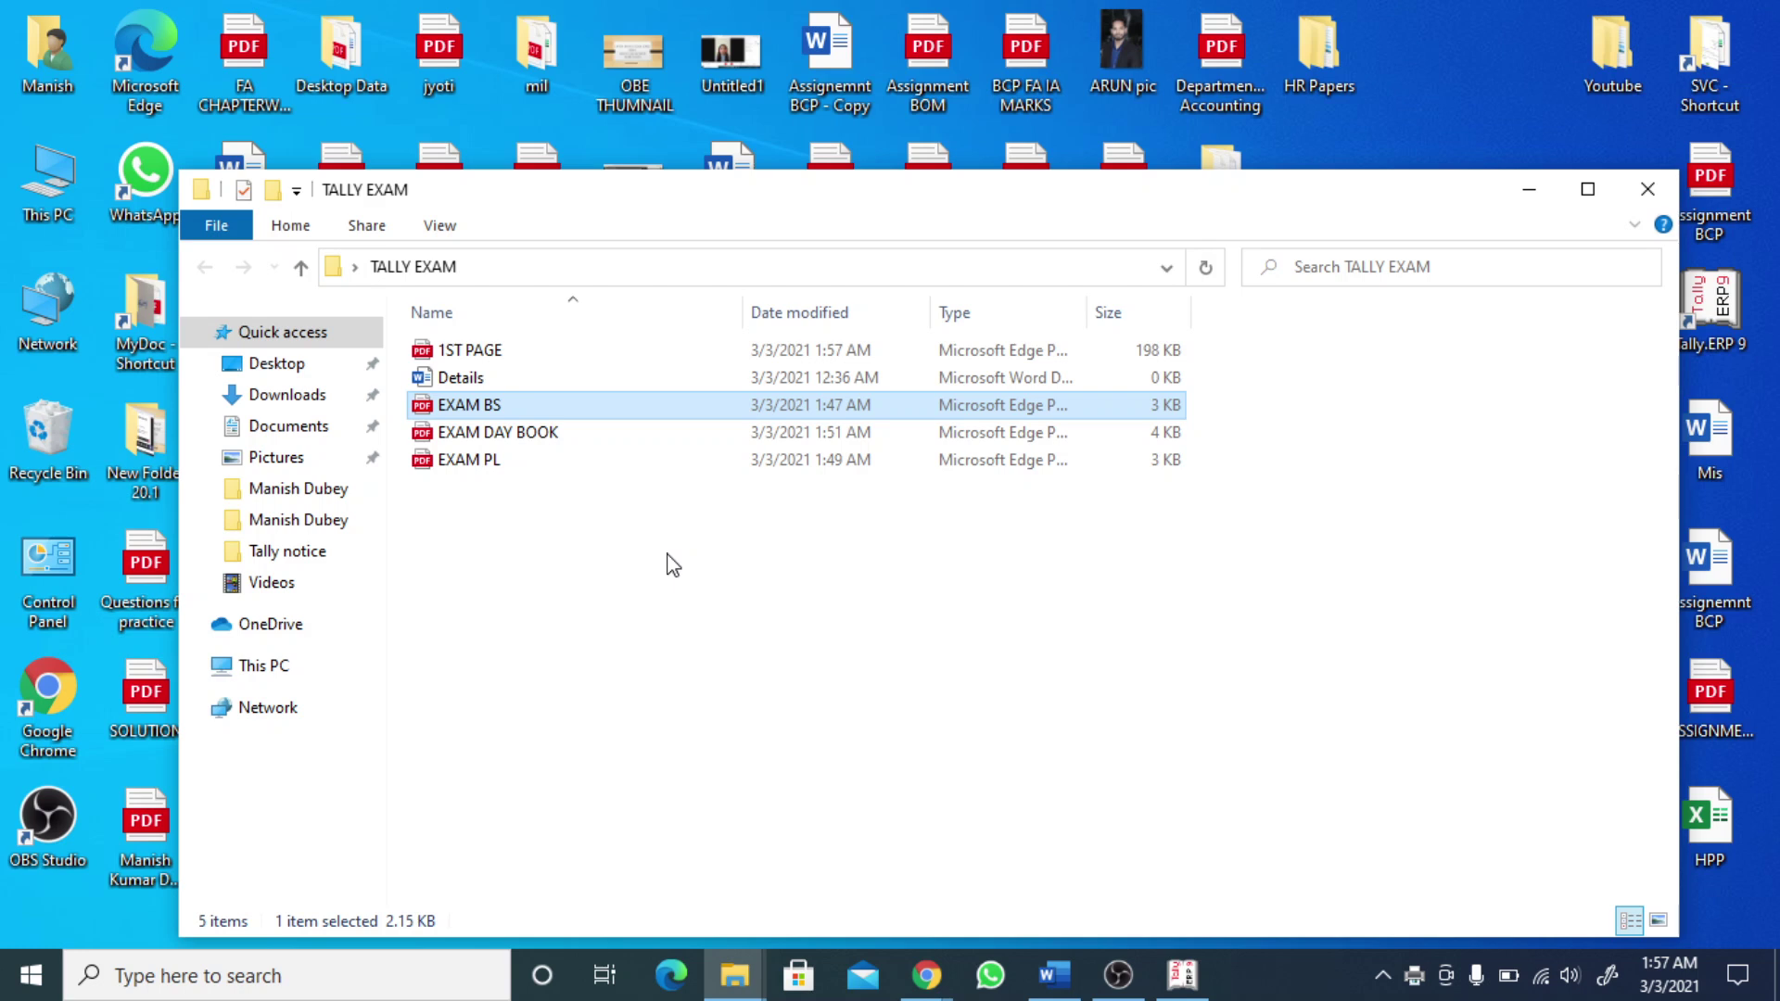
pyautogui.press('Down')
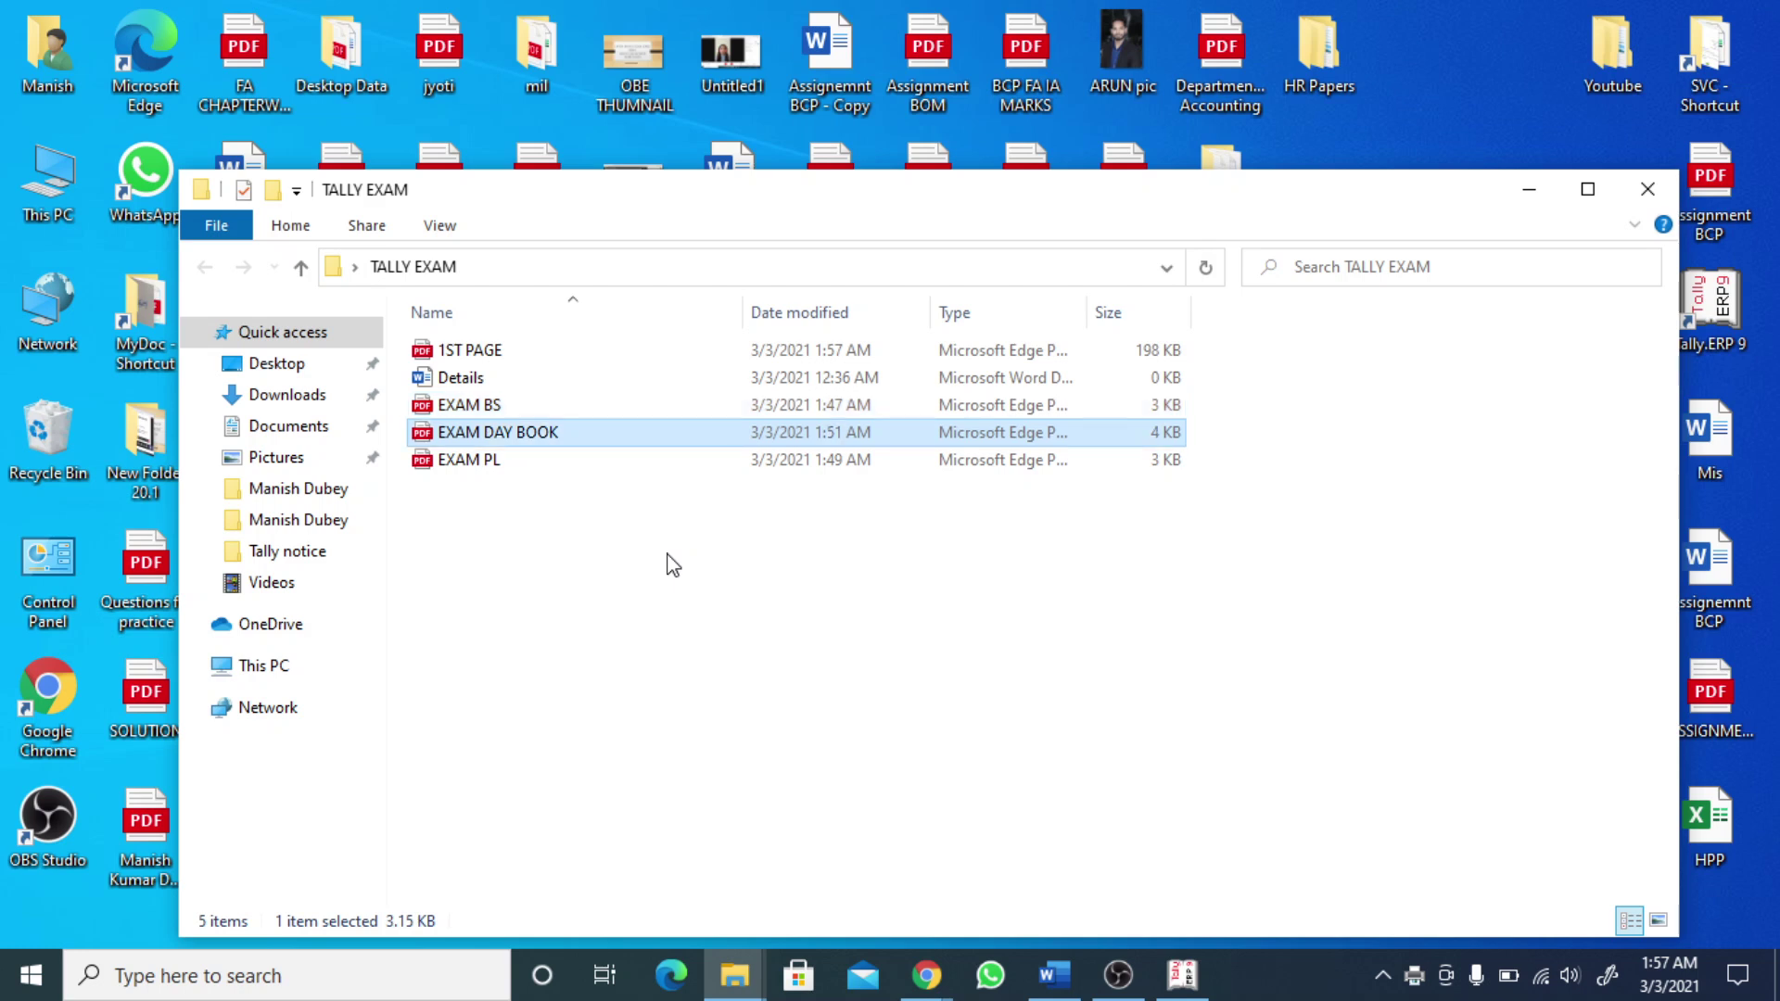
pyautogui.press('Down')
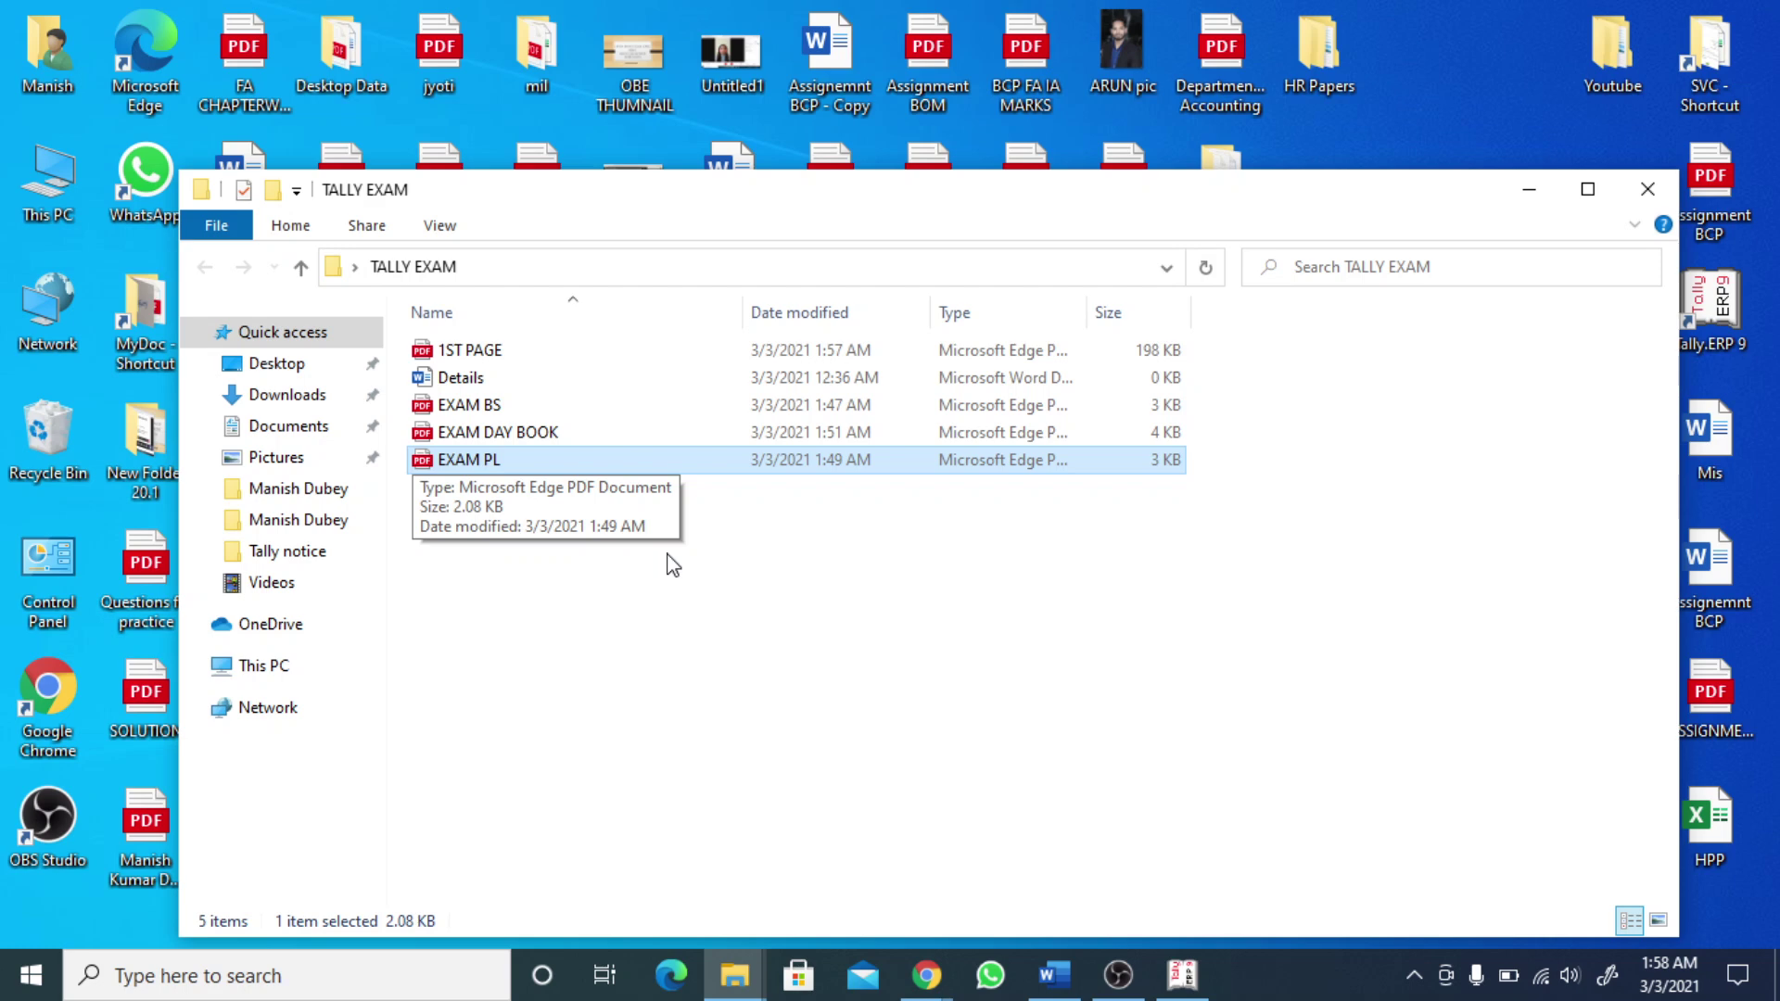
# - Switch to Google Chrome, search for merge pdf, and open Smallpdf's Merge PDF page
pyautogui.moveTo(926, 974)
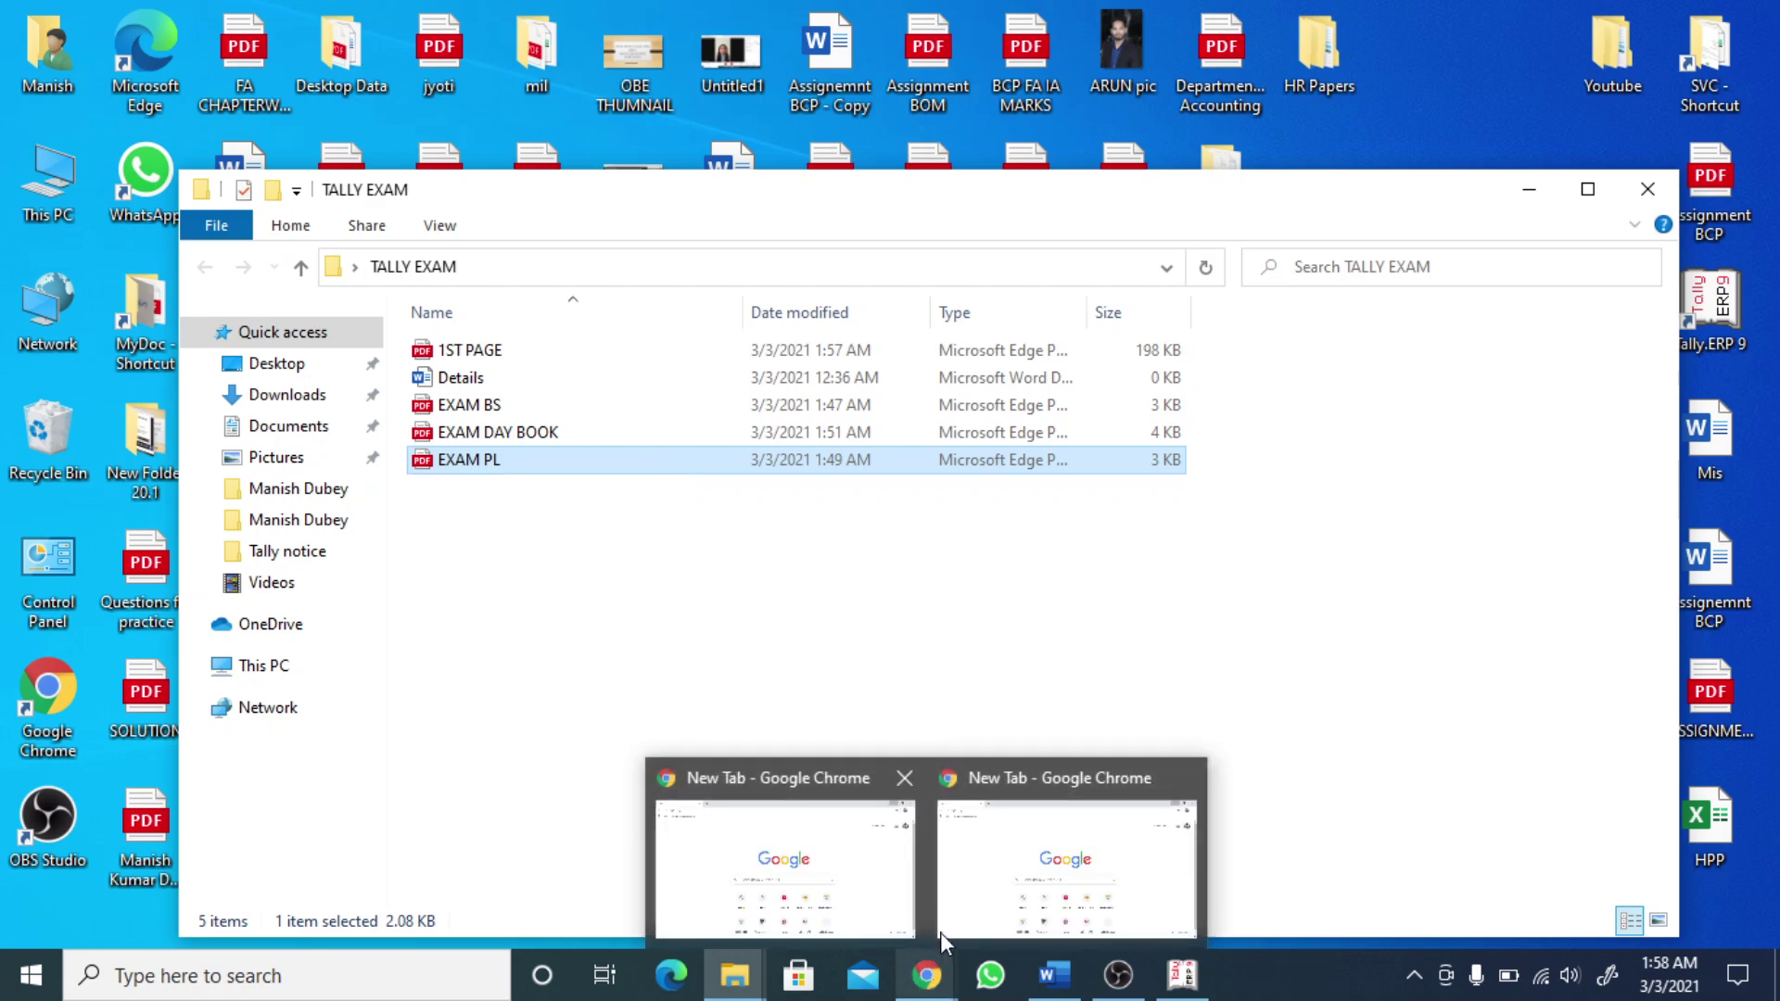
pyautogui.click(1011, 886)
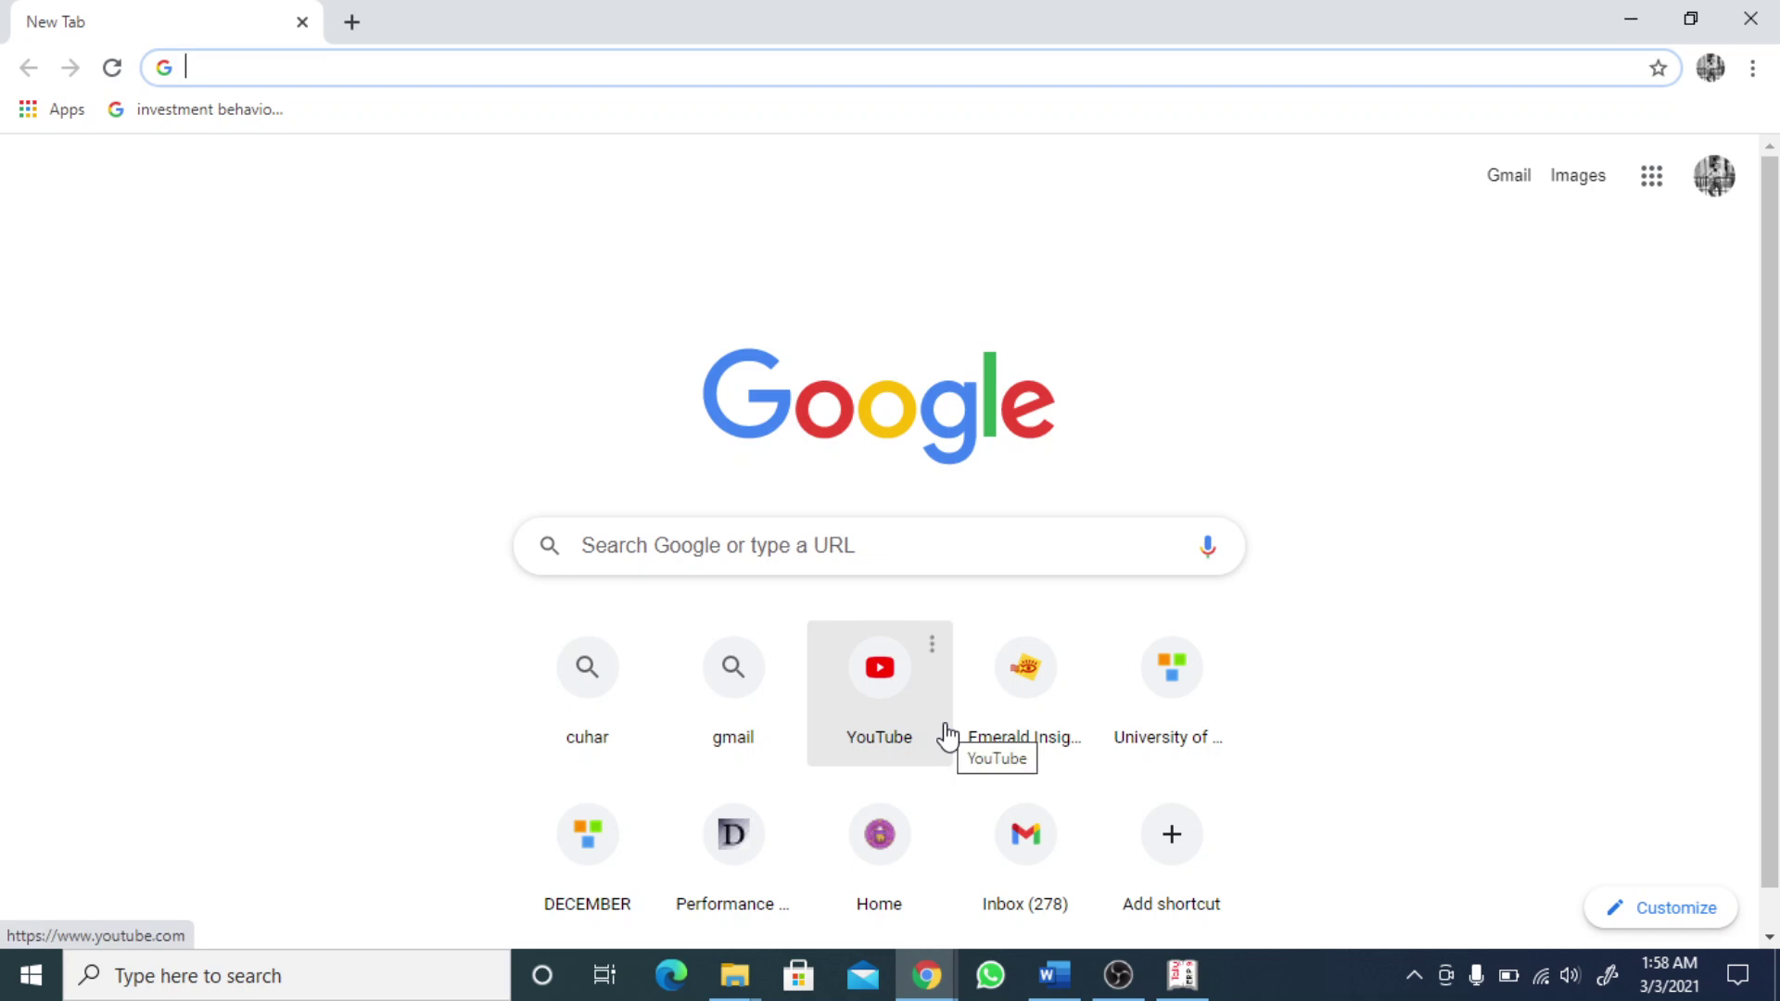
pyautogui.write('MERGE')
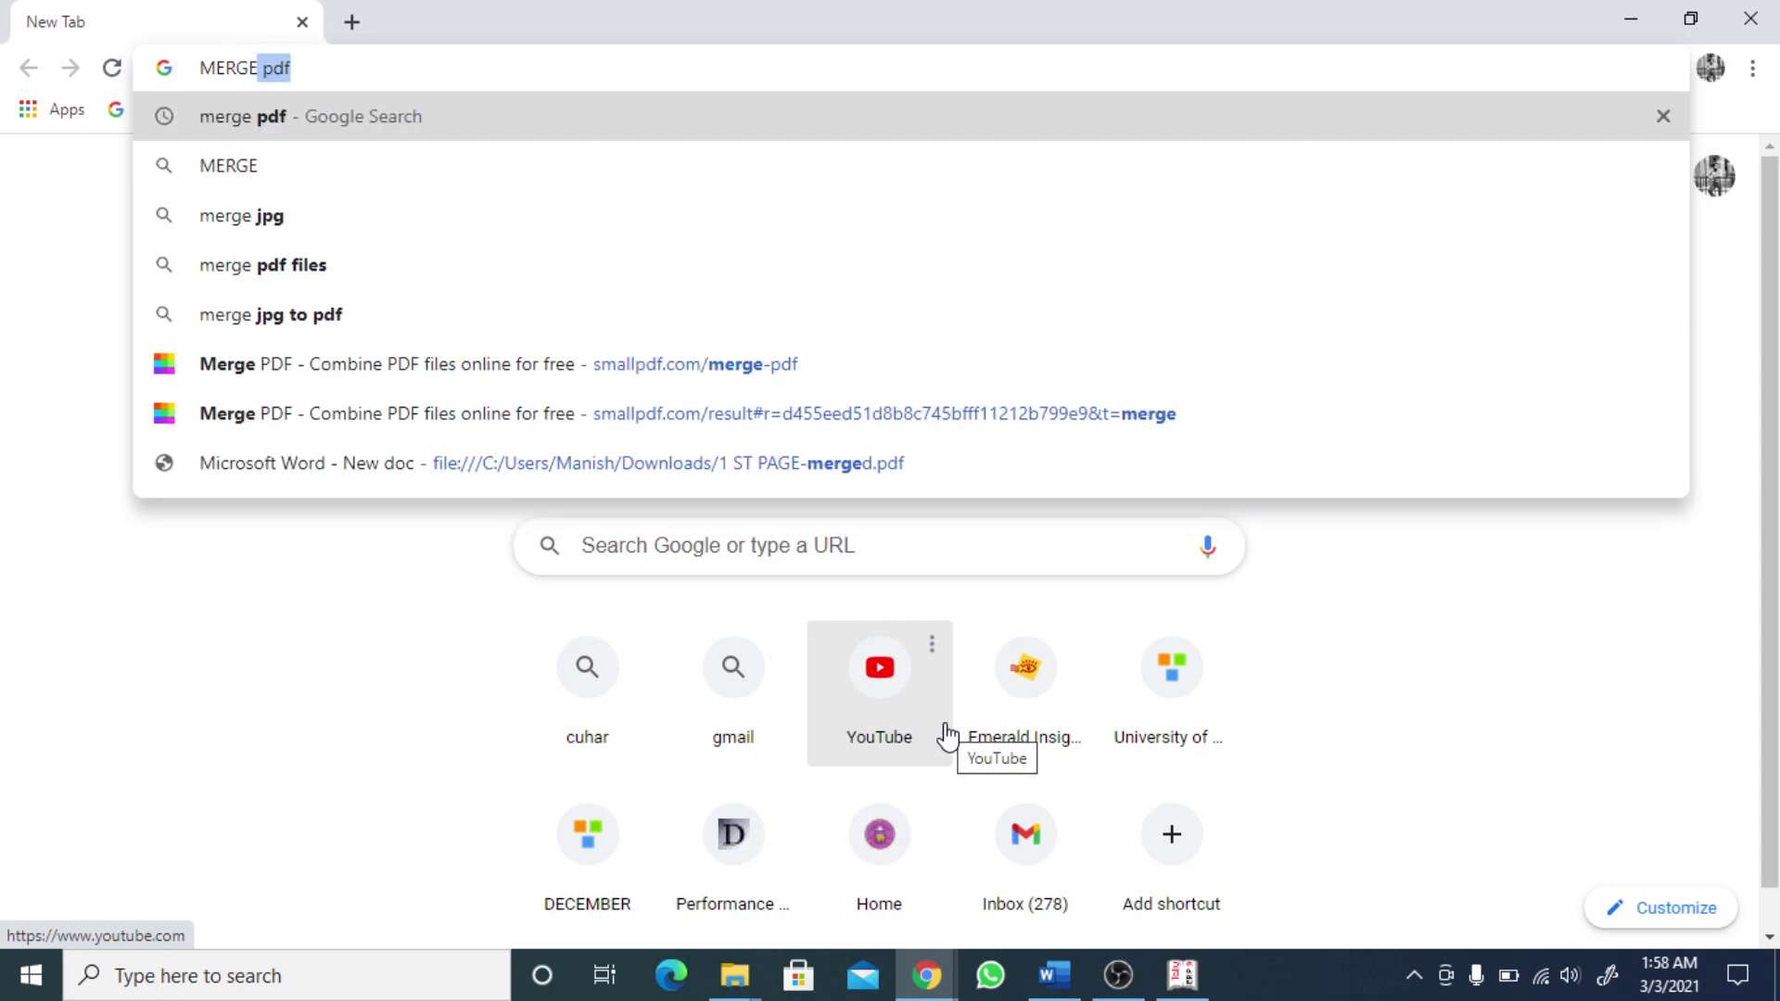
pyautogui.press('Return')
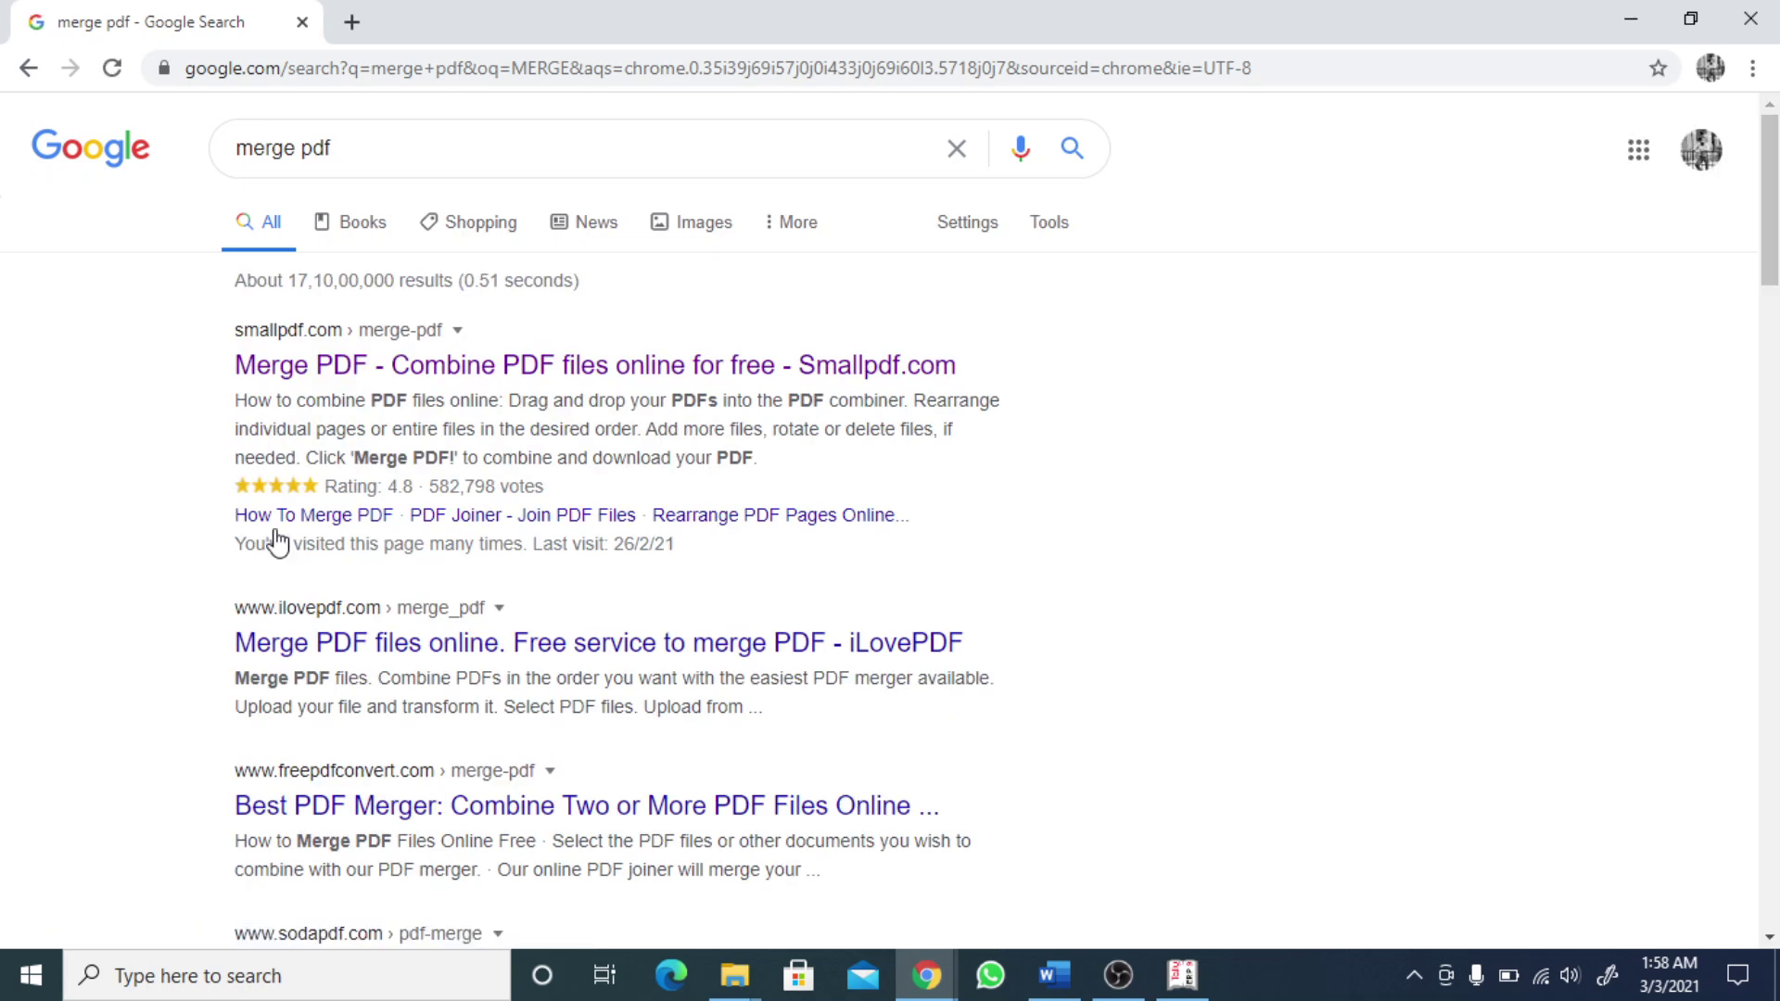
pyautogui.click(399, 366)
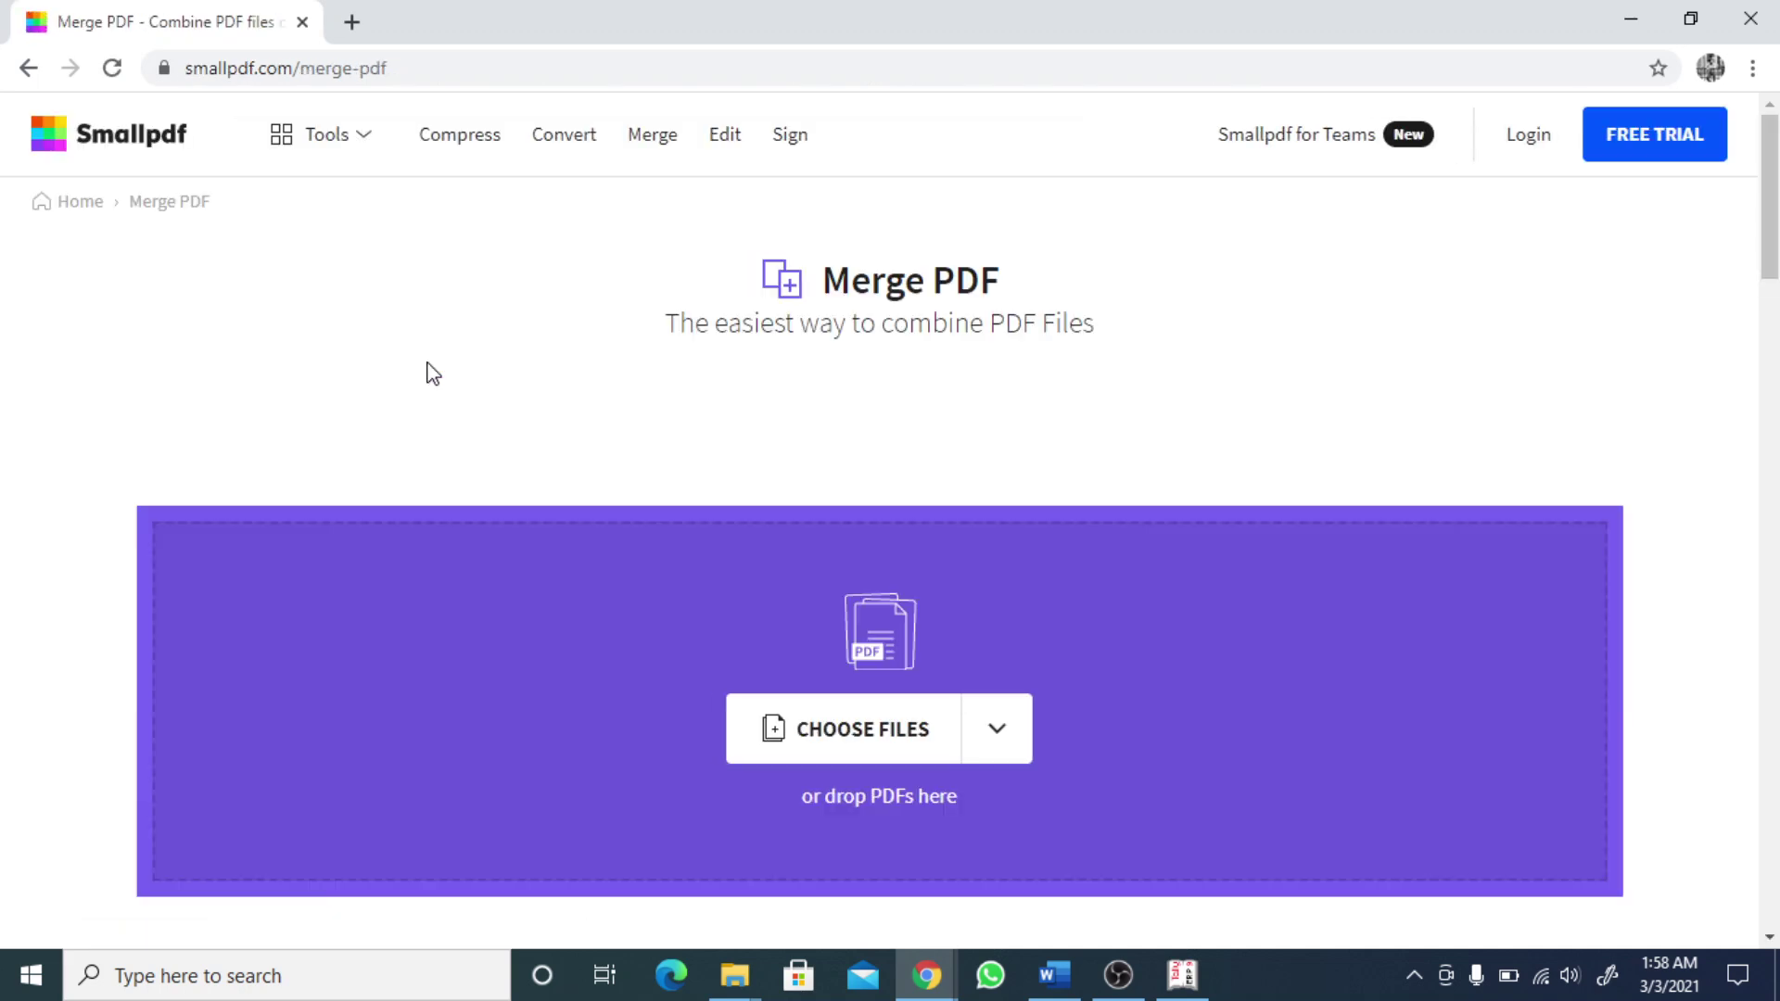
# - Start choosing files for the merge and browse to the TALLY EXAM folder on the Desktop
pyautogui.scroll(-2, 1778, 245)
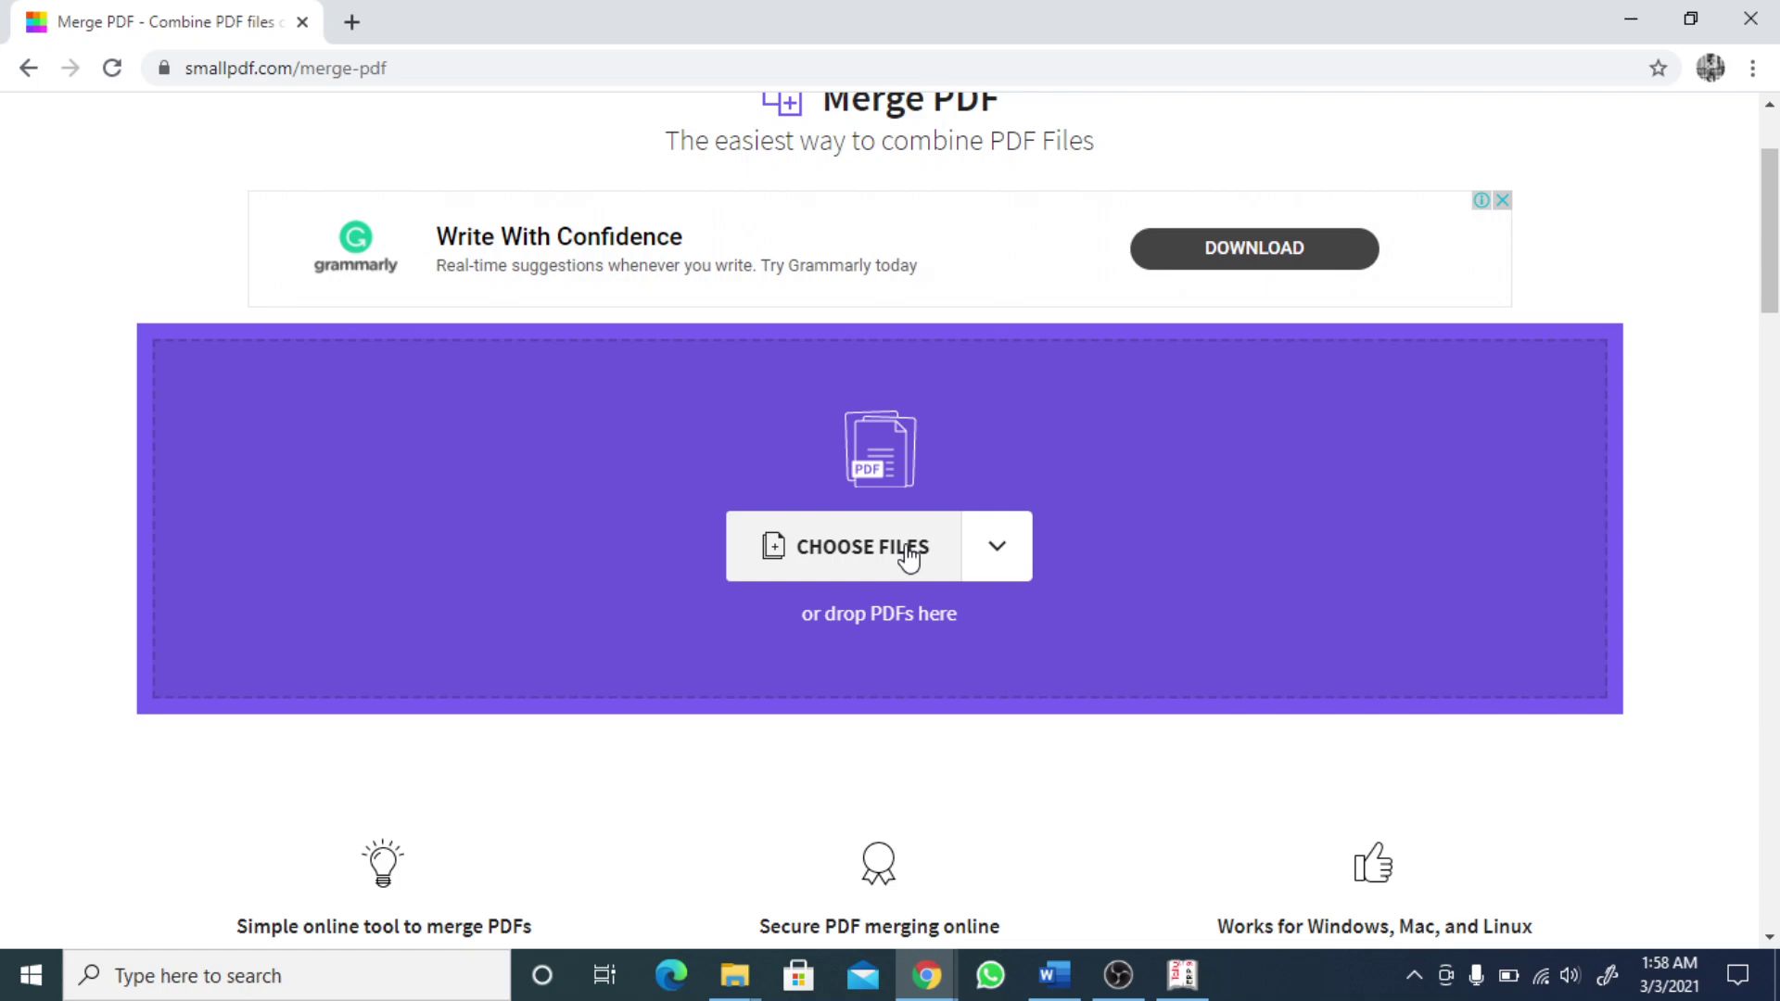
pyautogui.click(853, 566)
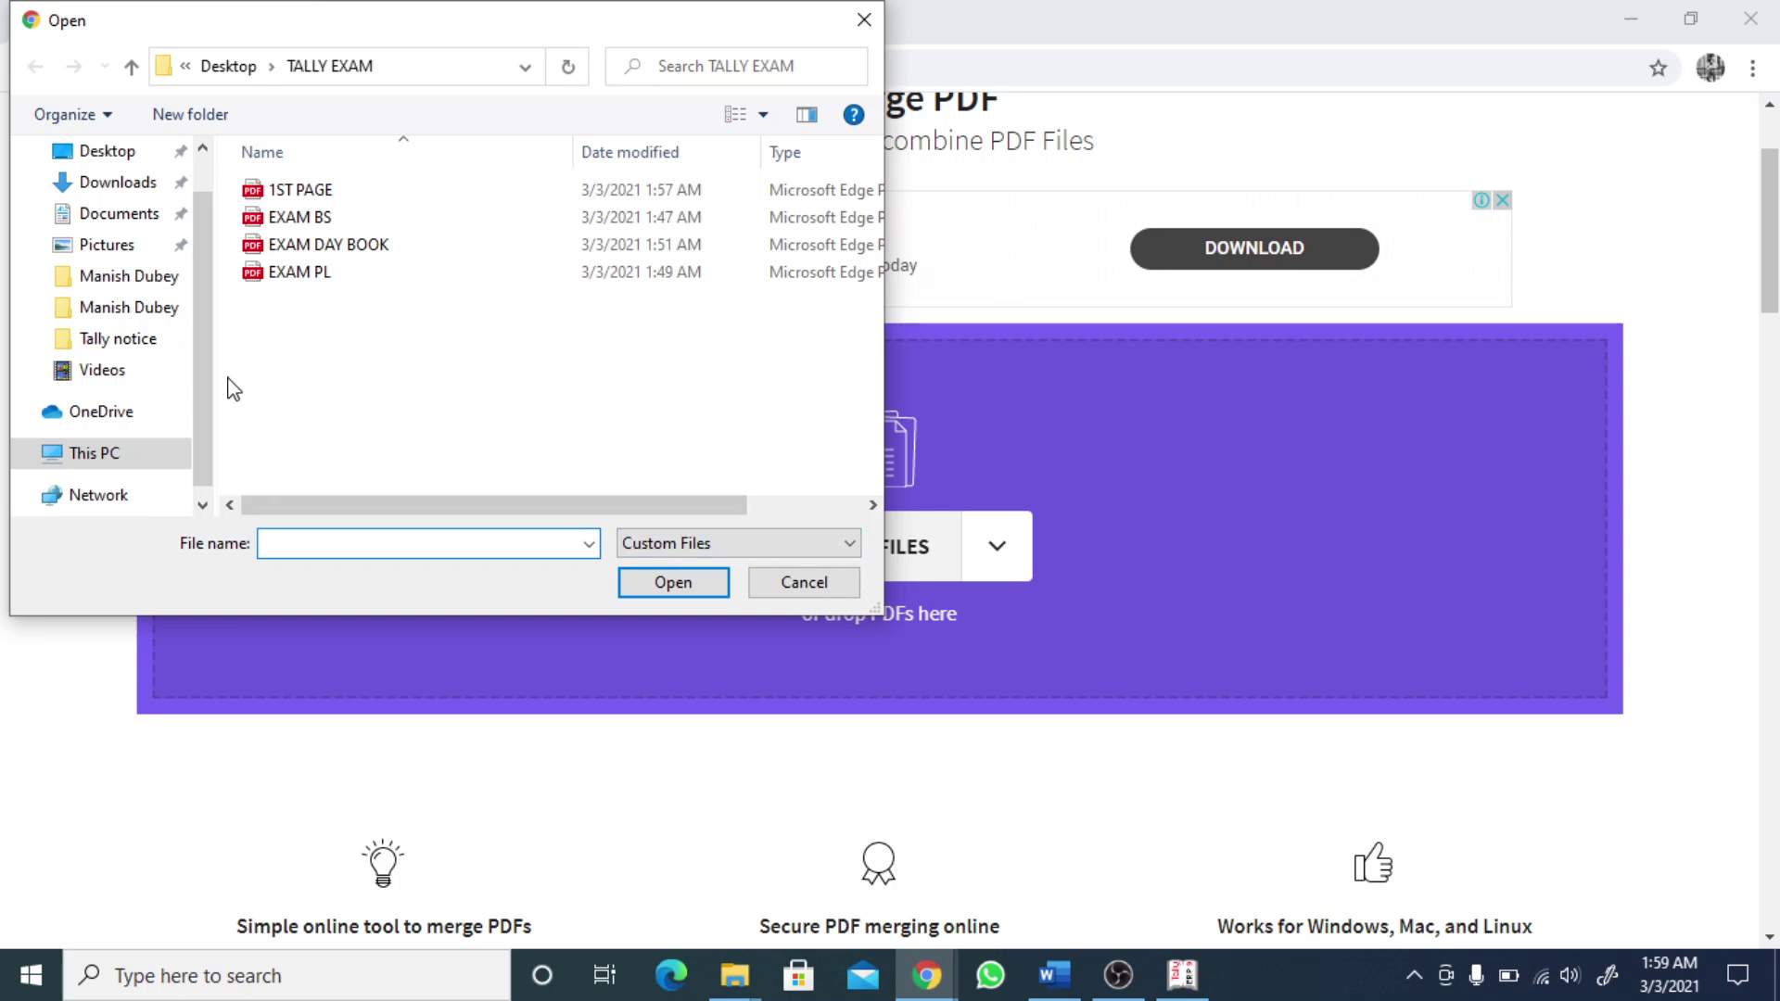
pyautogui.scroll(1, 203, 309)
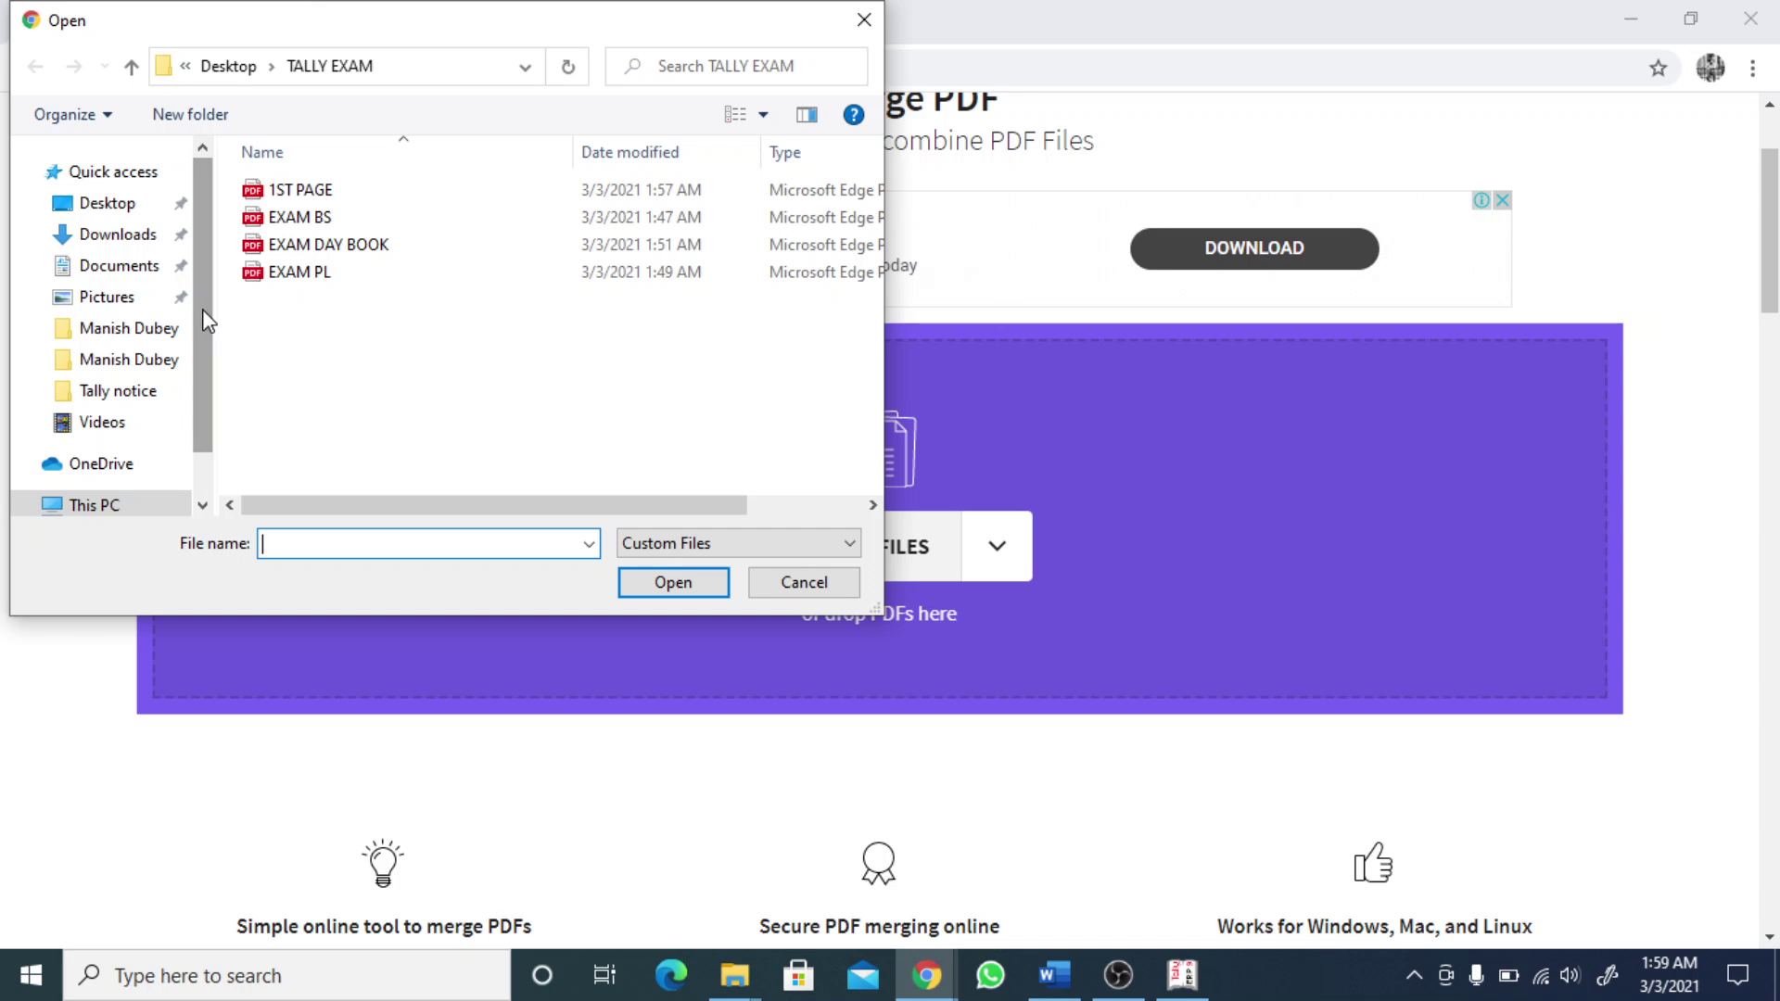
pyautogui.click(117, 208)
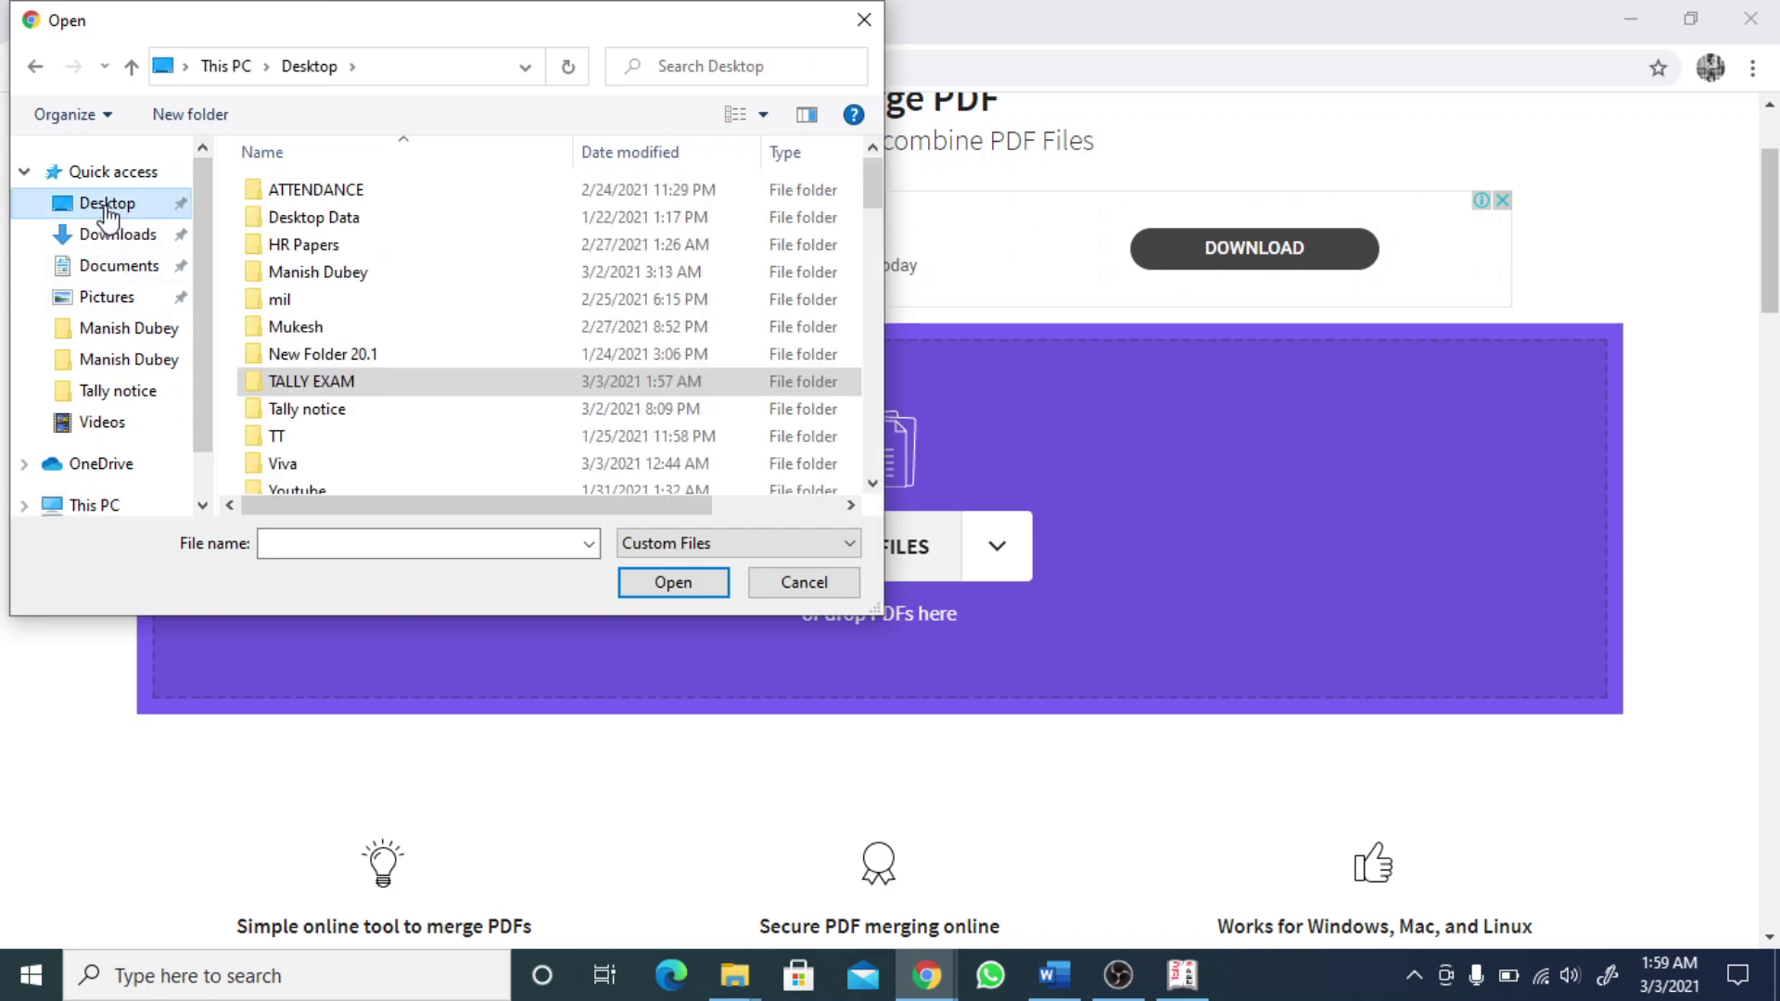
pyautogui.doubleClick(405, 385)
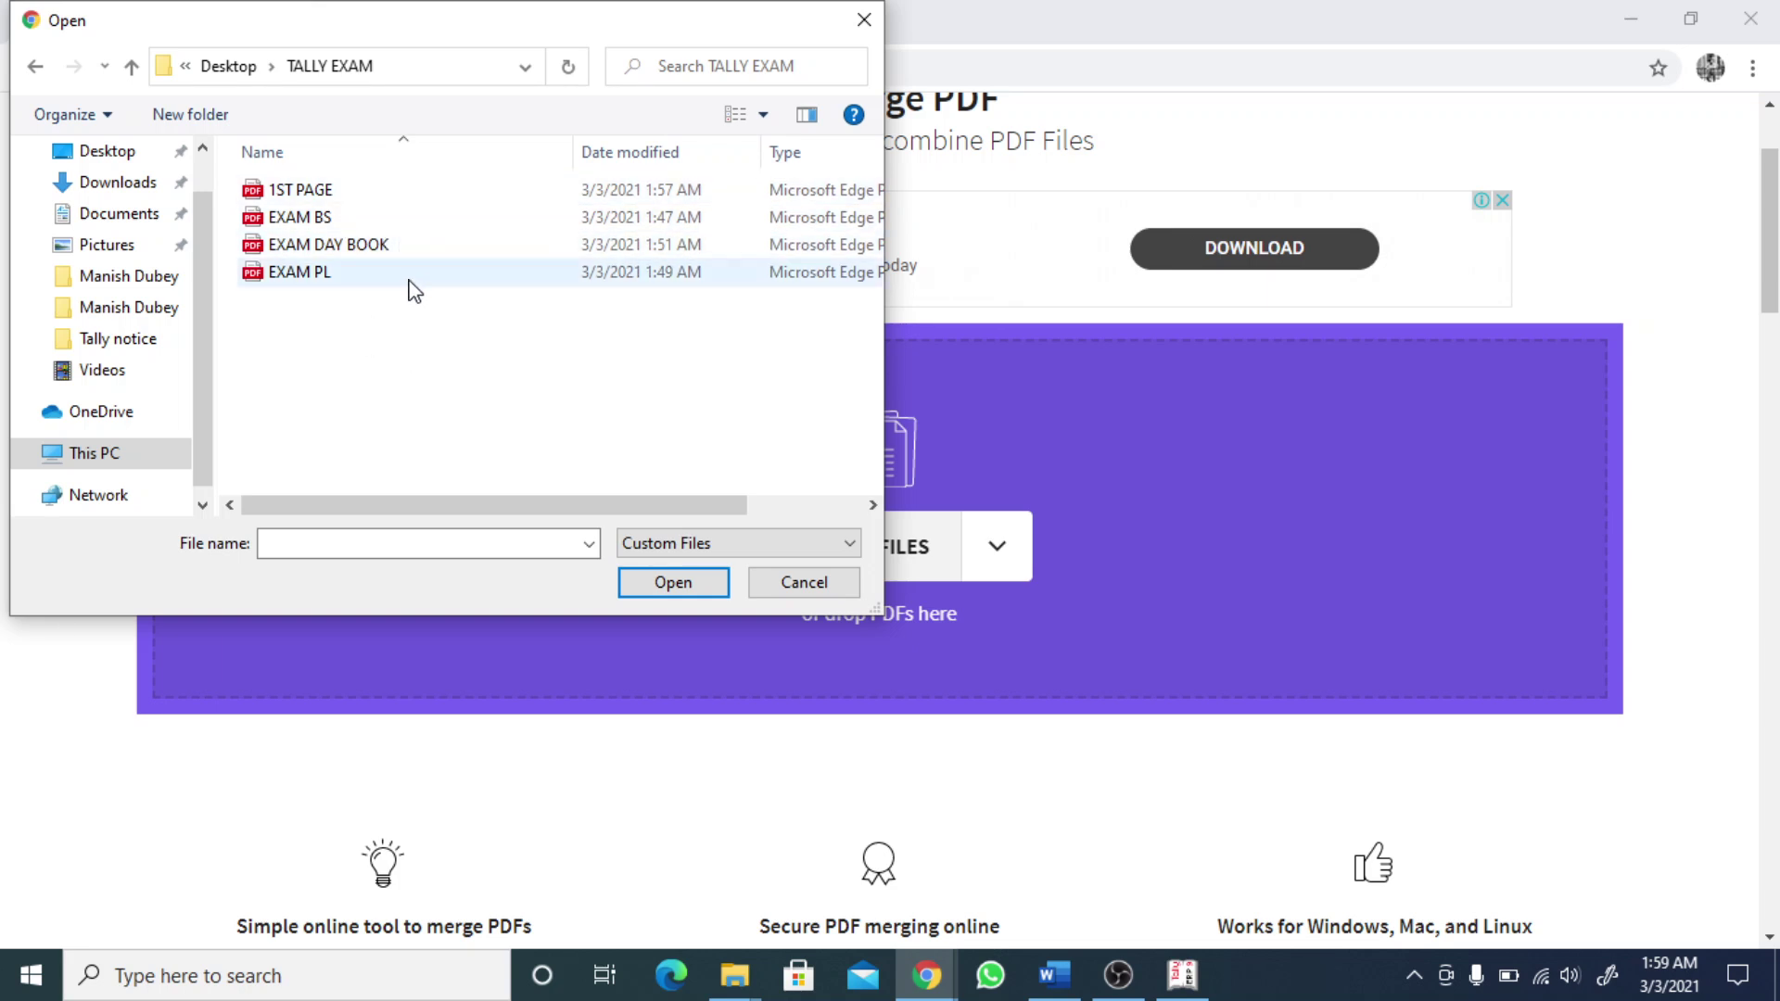
pyautogui.click(396, 227)
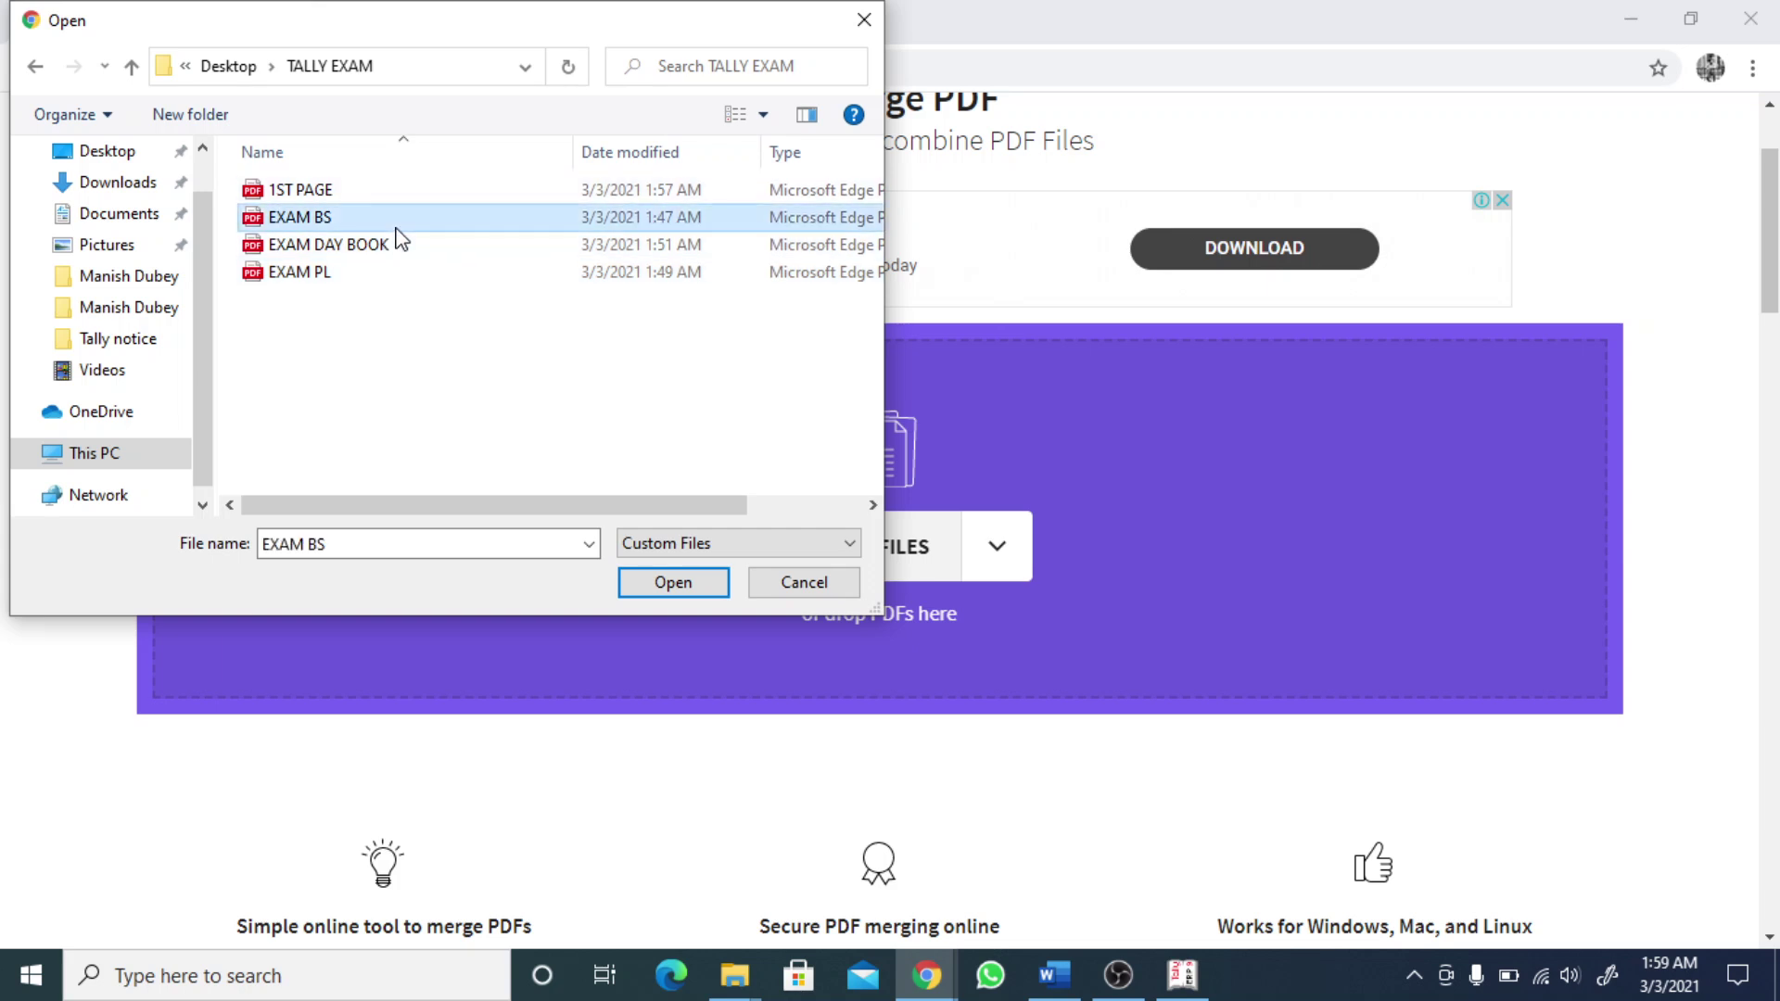
pyautogui.hotkey('ctrl', 'a')
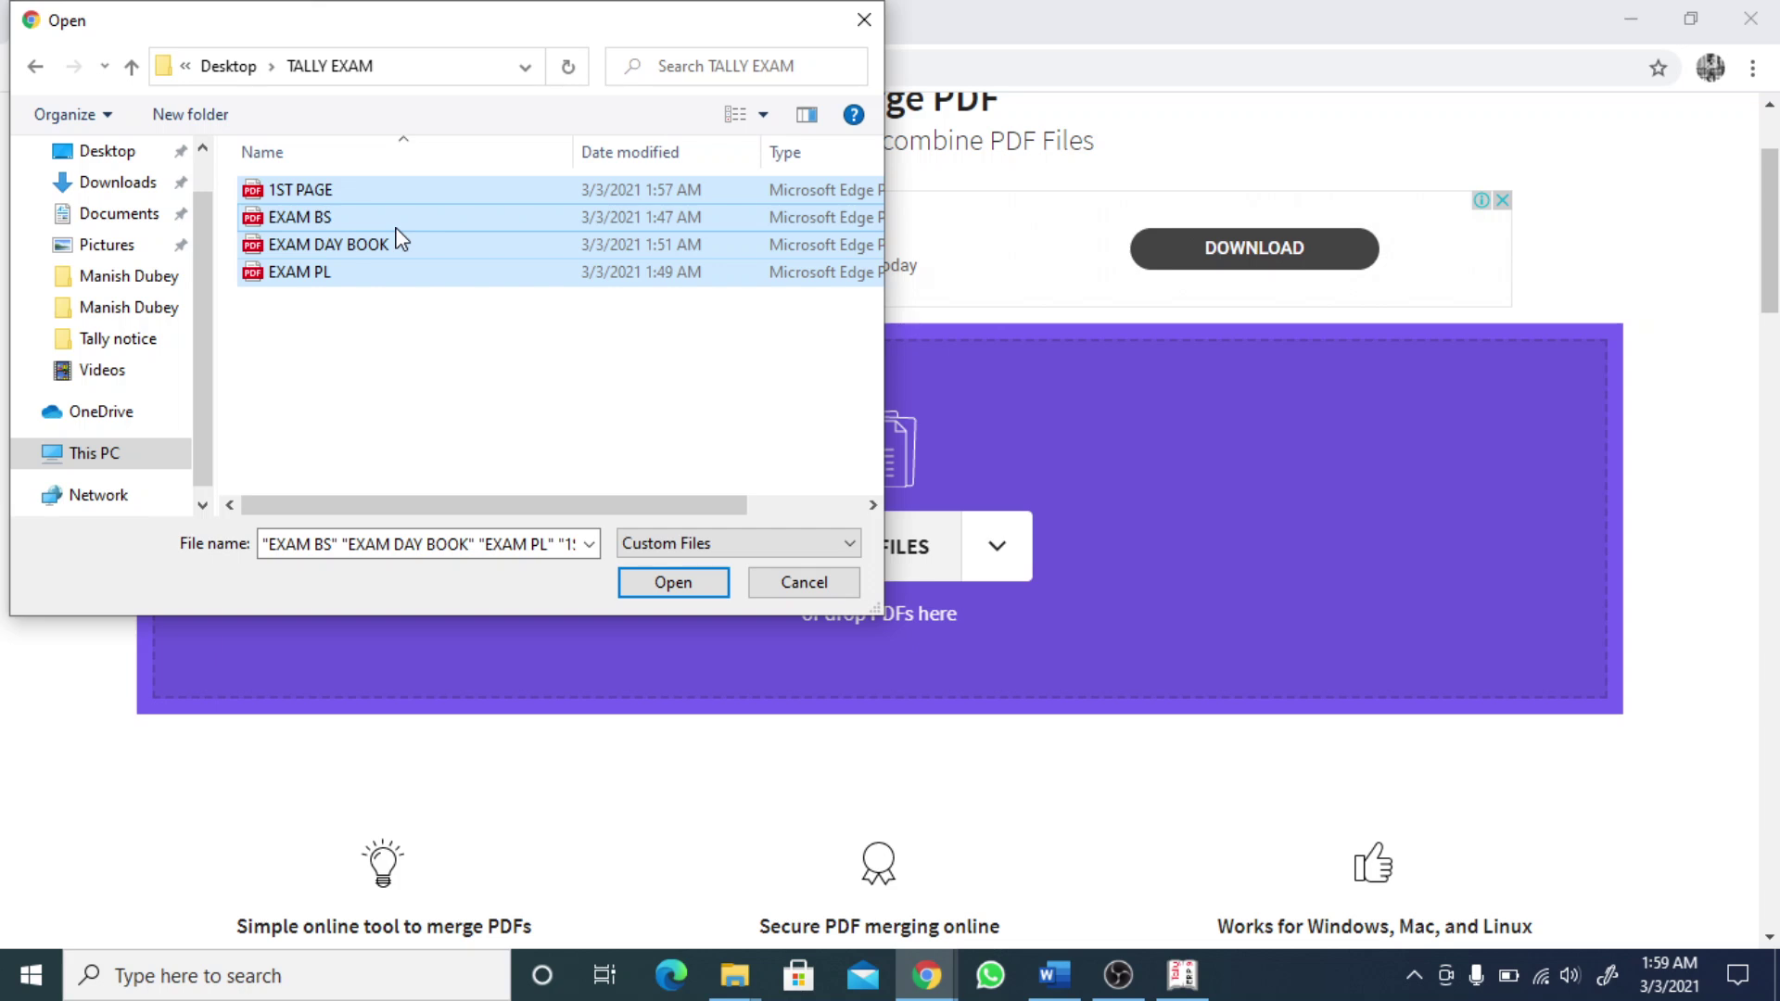
pyautogui.click(443, 394)
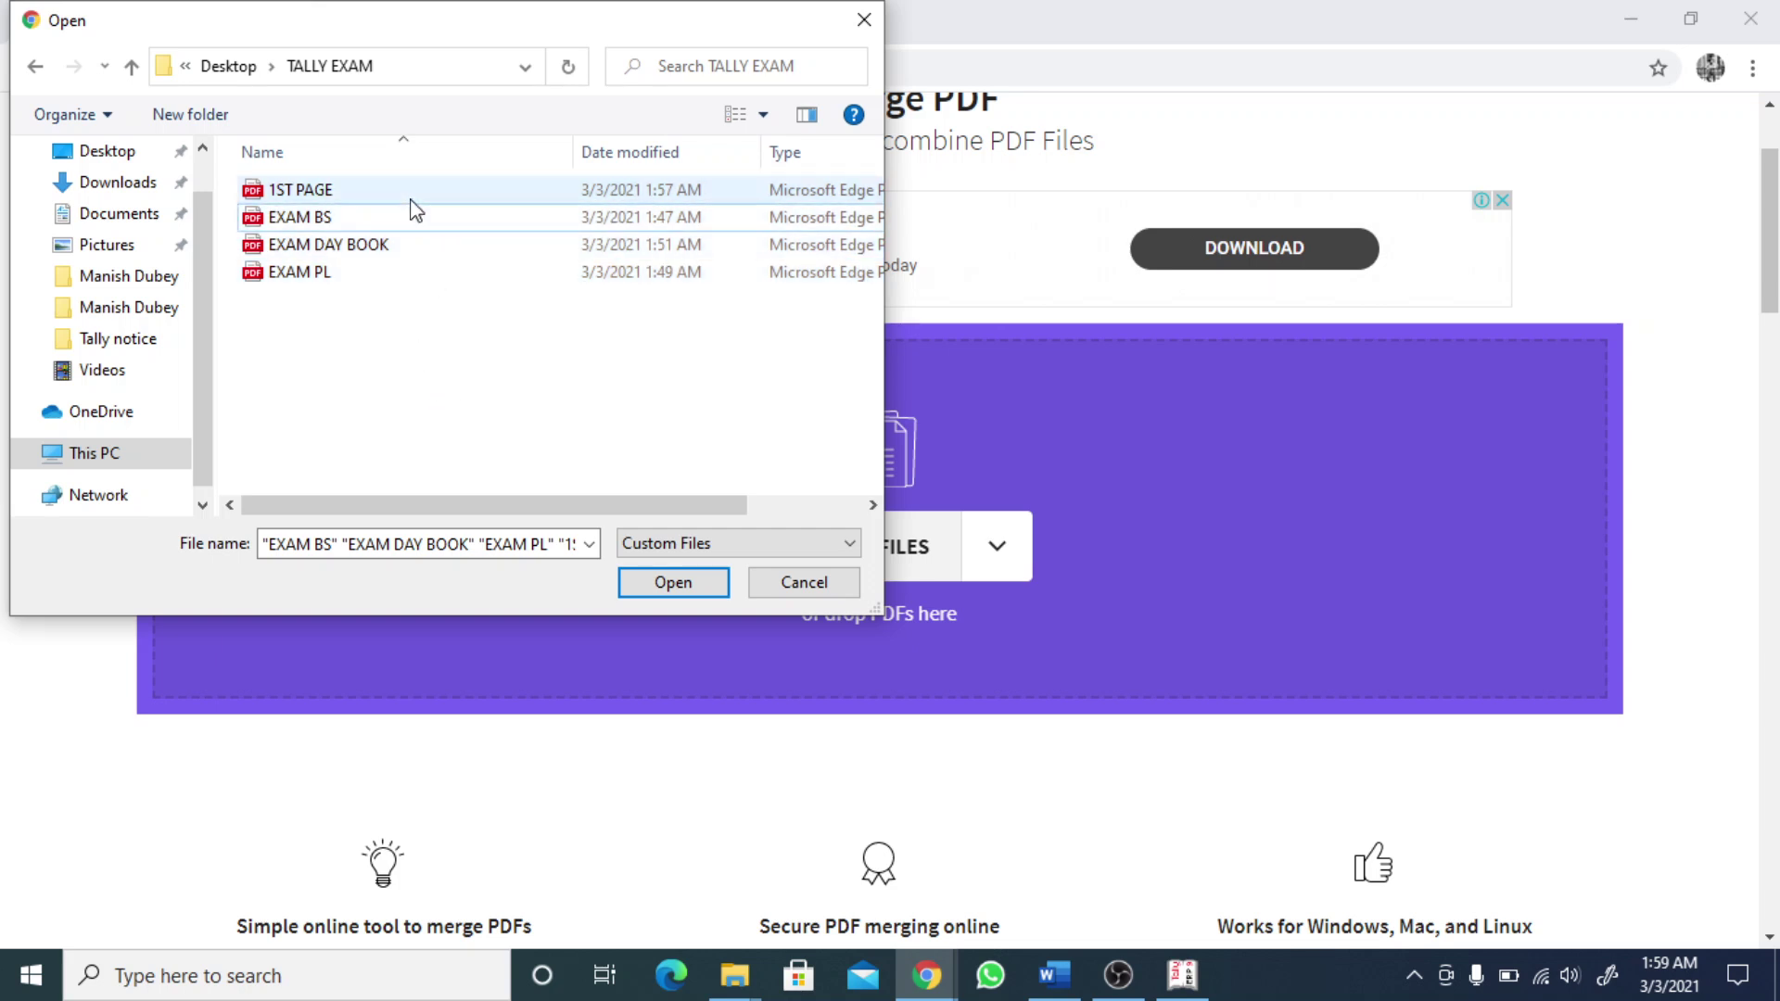
pyautogui.click(409, 195)
pyautogui.click(386, 336)
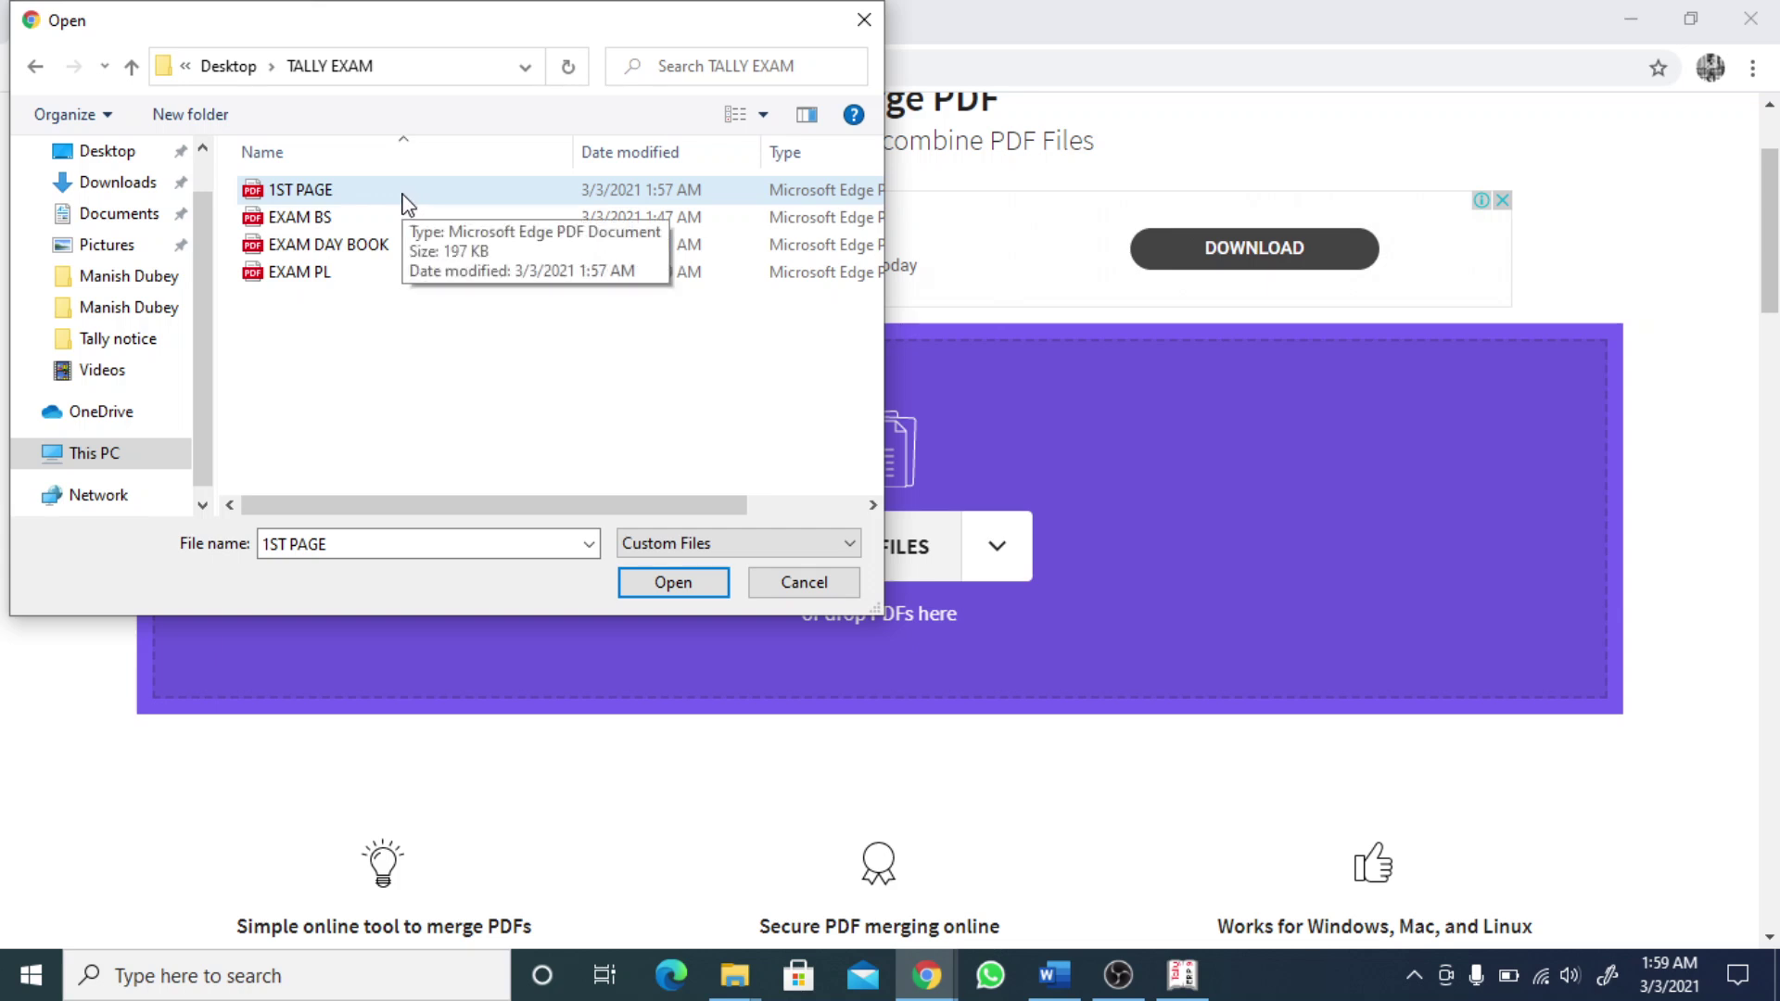
pyautogui.click(415, 199)
pyautogui.keyDown('ctrl'); pyautogui.click(401, 219); pyautogui.keyUp('ctrl')
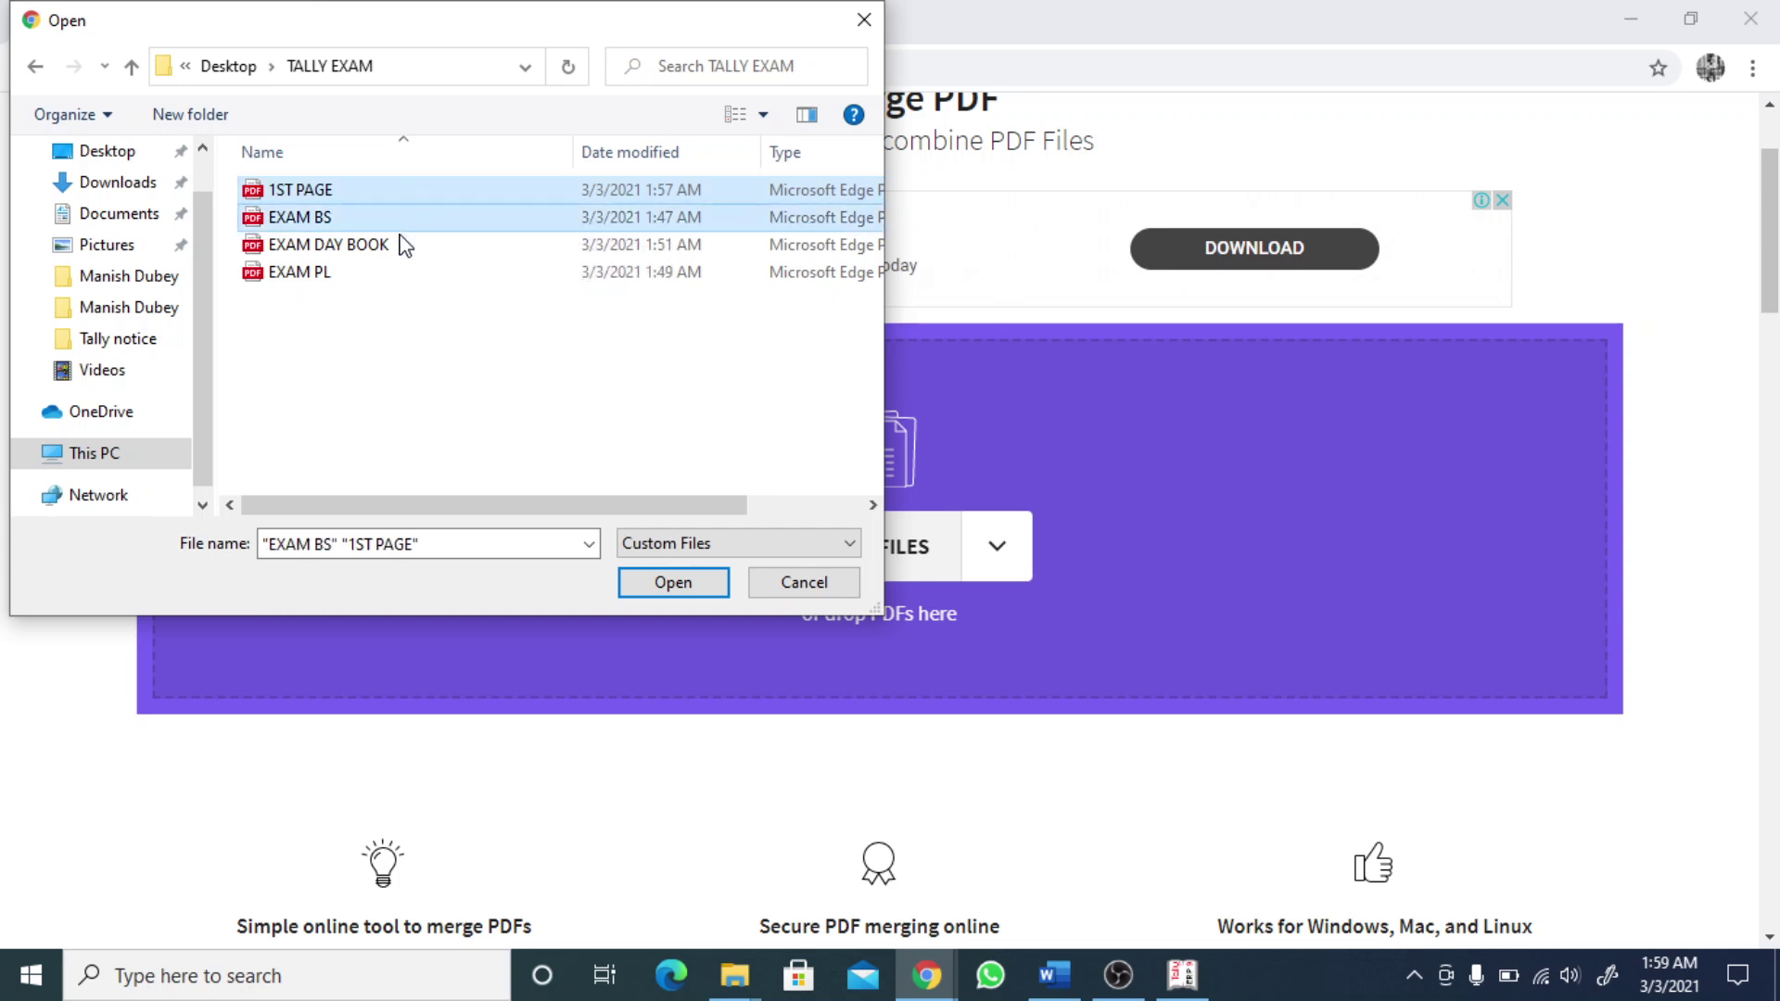
pyautogui.keyDown('ctrl'); pyautogui.click(408, 249); pyautogui.keyUp('ctrl')
pyautogui.keyDown('ctrl'); pyautogui.click(402, 275); pyautogui.keyUp('ctrl')
# - Select all four PDF files in the TALLY EXAM folder and upload them for merging
pyautogui.click(413, 316)
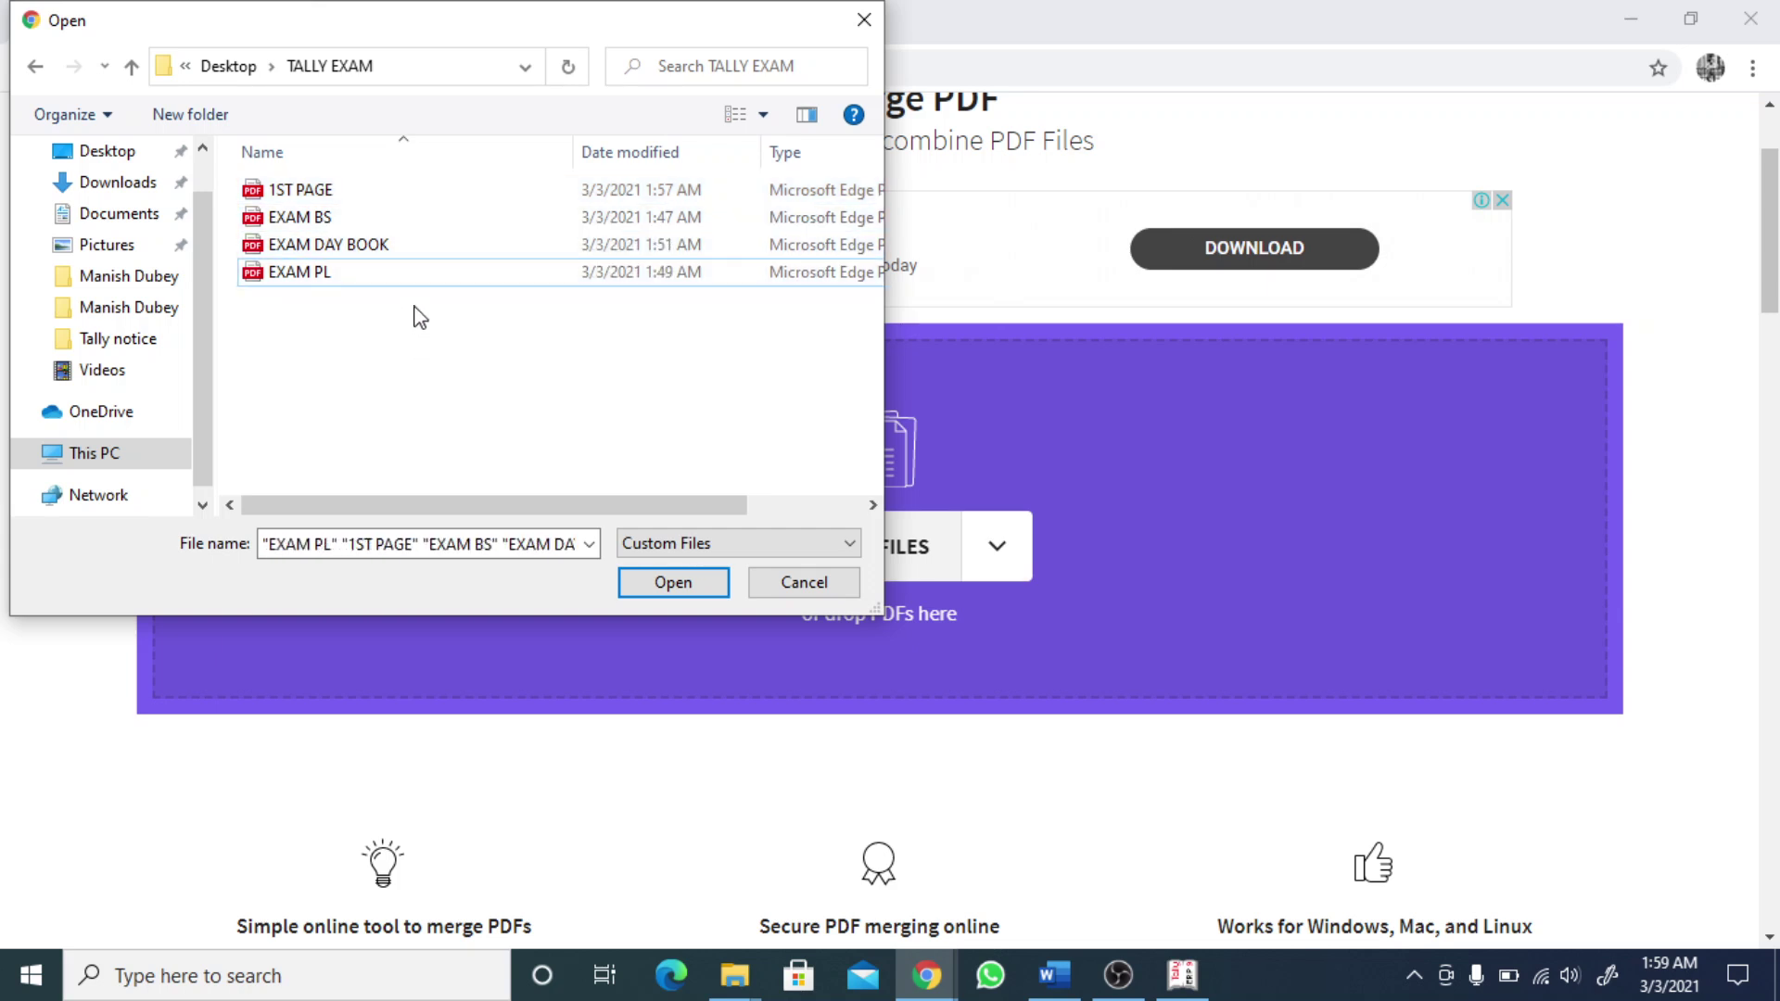
pyautogui.hotkey('ctrl', 'a')
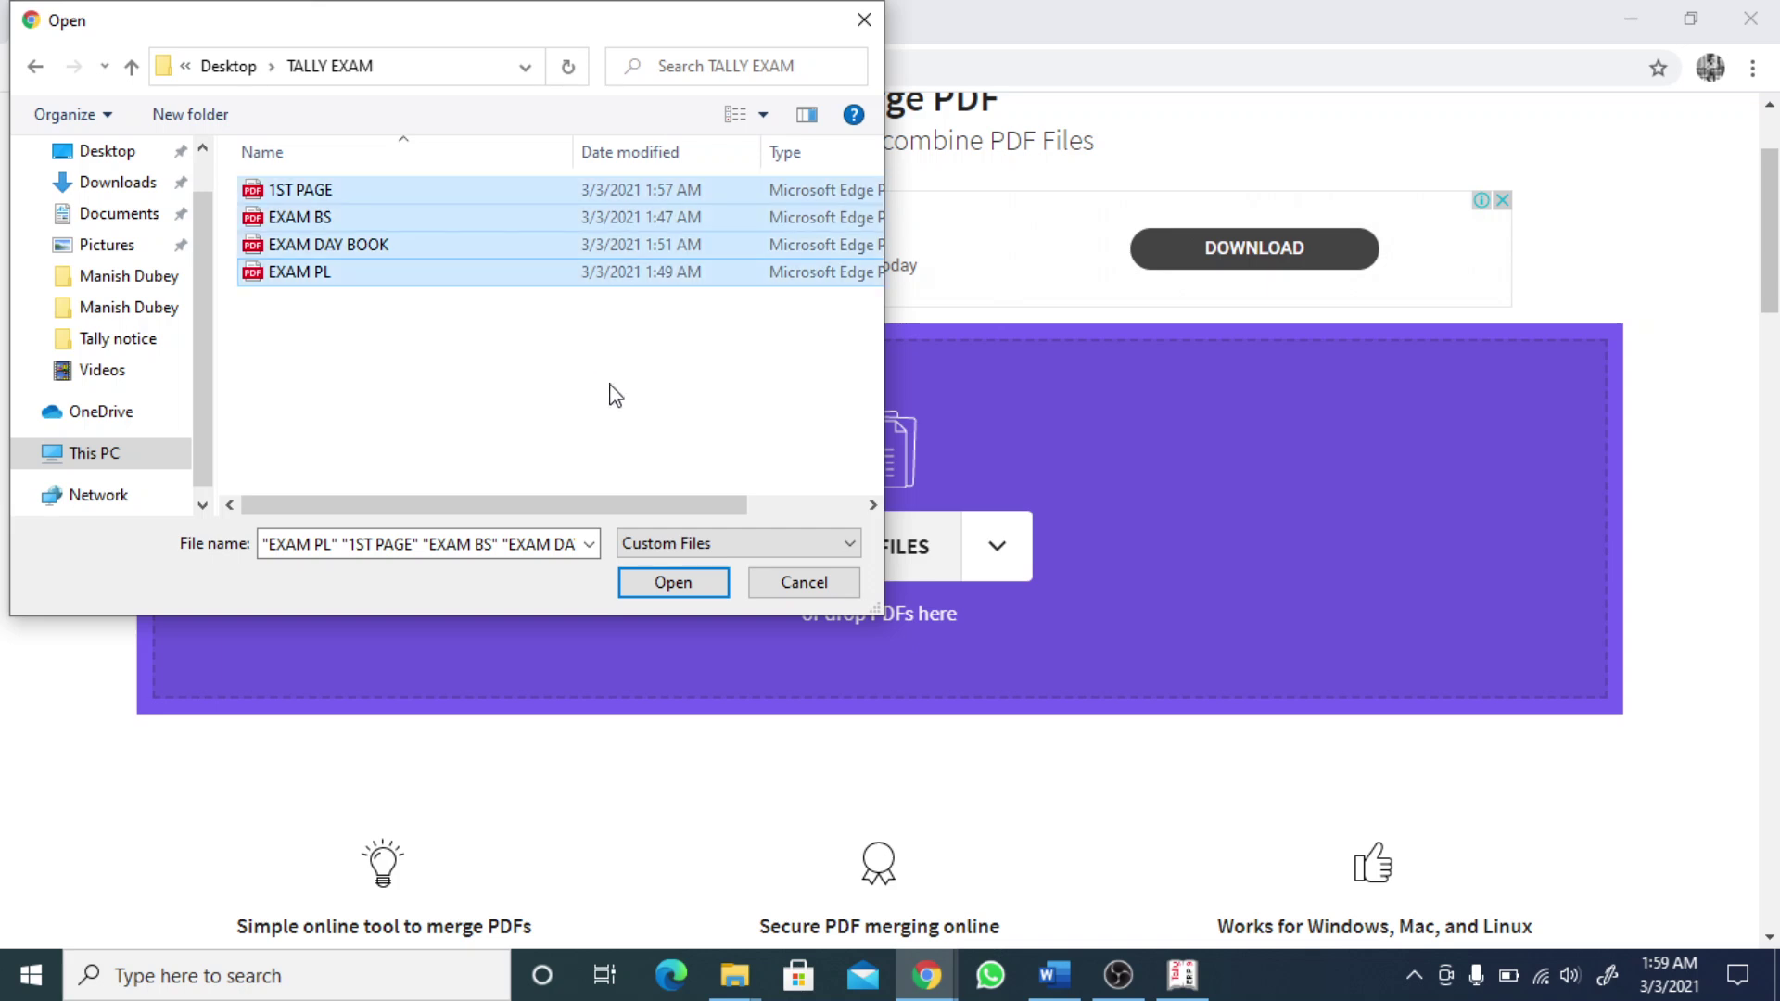
pyautogui.click(674, 583)
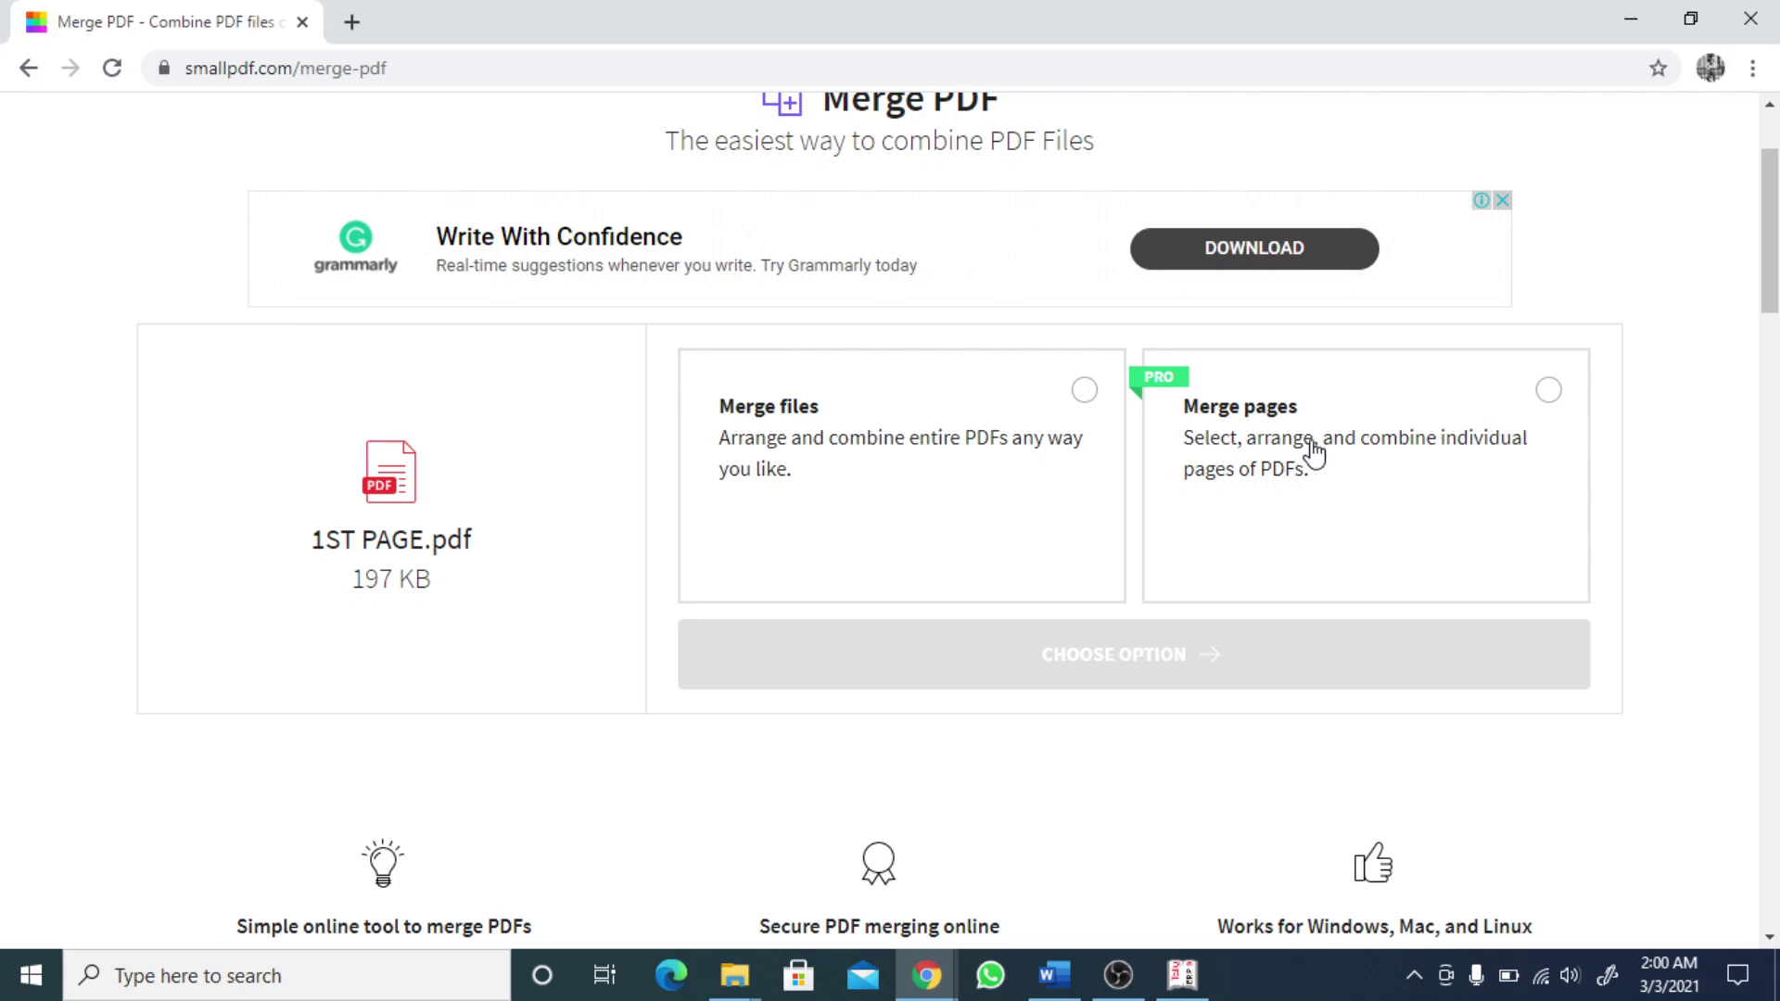
# - Choose the Merge files option and move EXAM PL.pdf to directly after 1ST PAGE.pdf
pyautogui.click(860, 470)
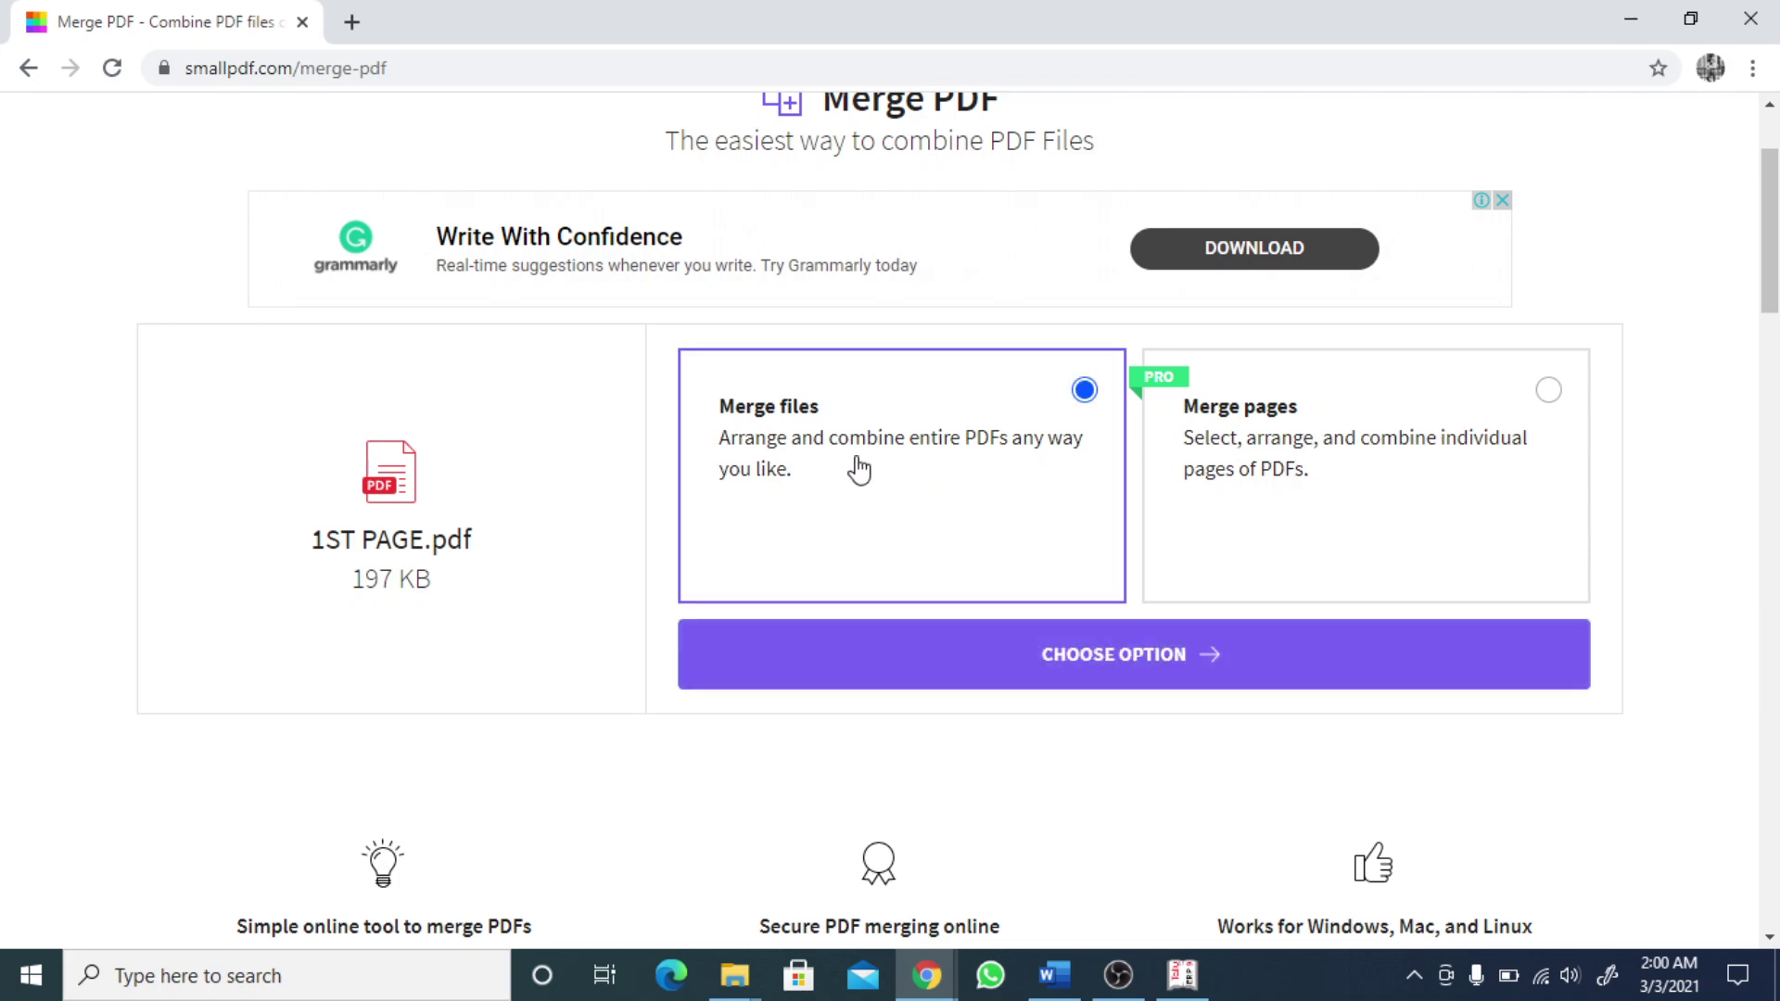
pyautogui.click(1111, 666)
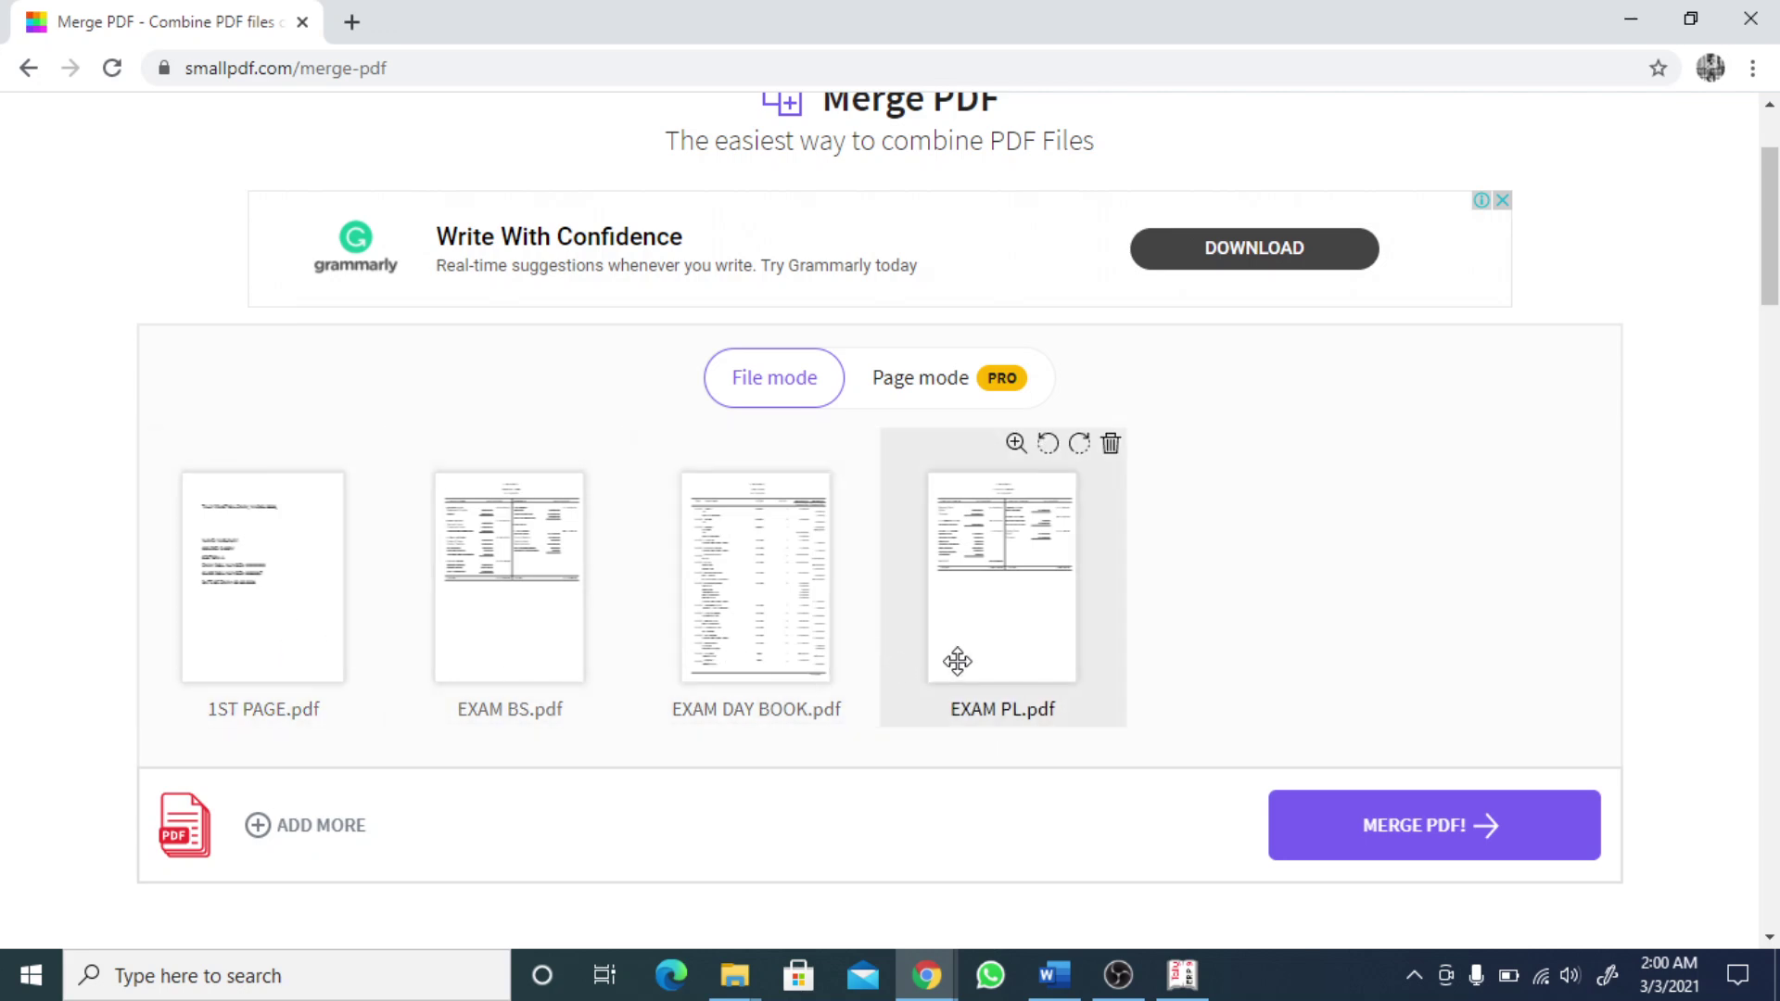
pyautogui.moveTo(975, 665); pyautogui.dragTo(518, 593)
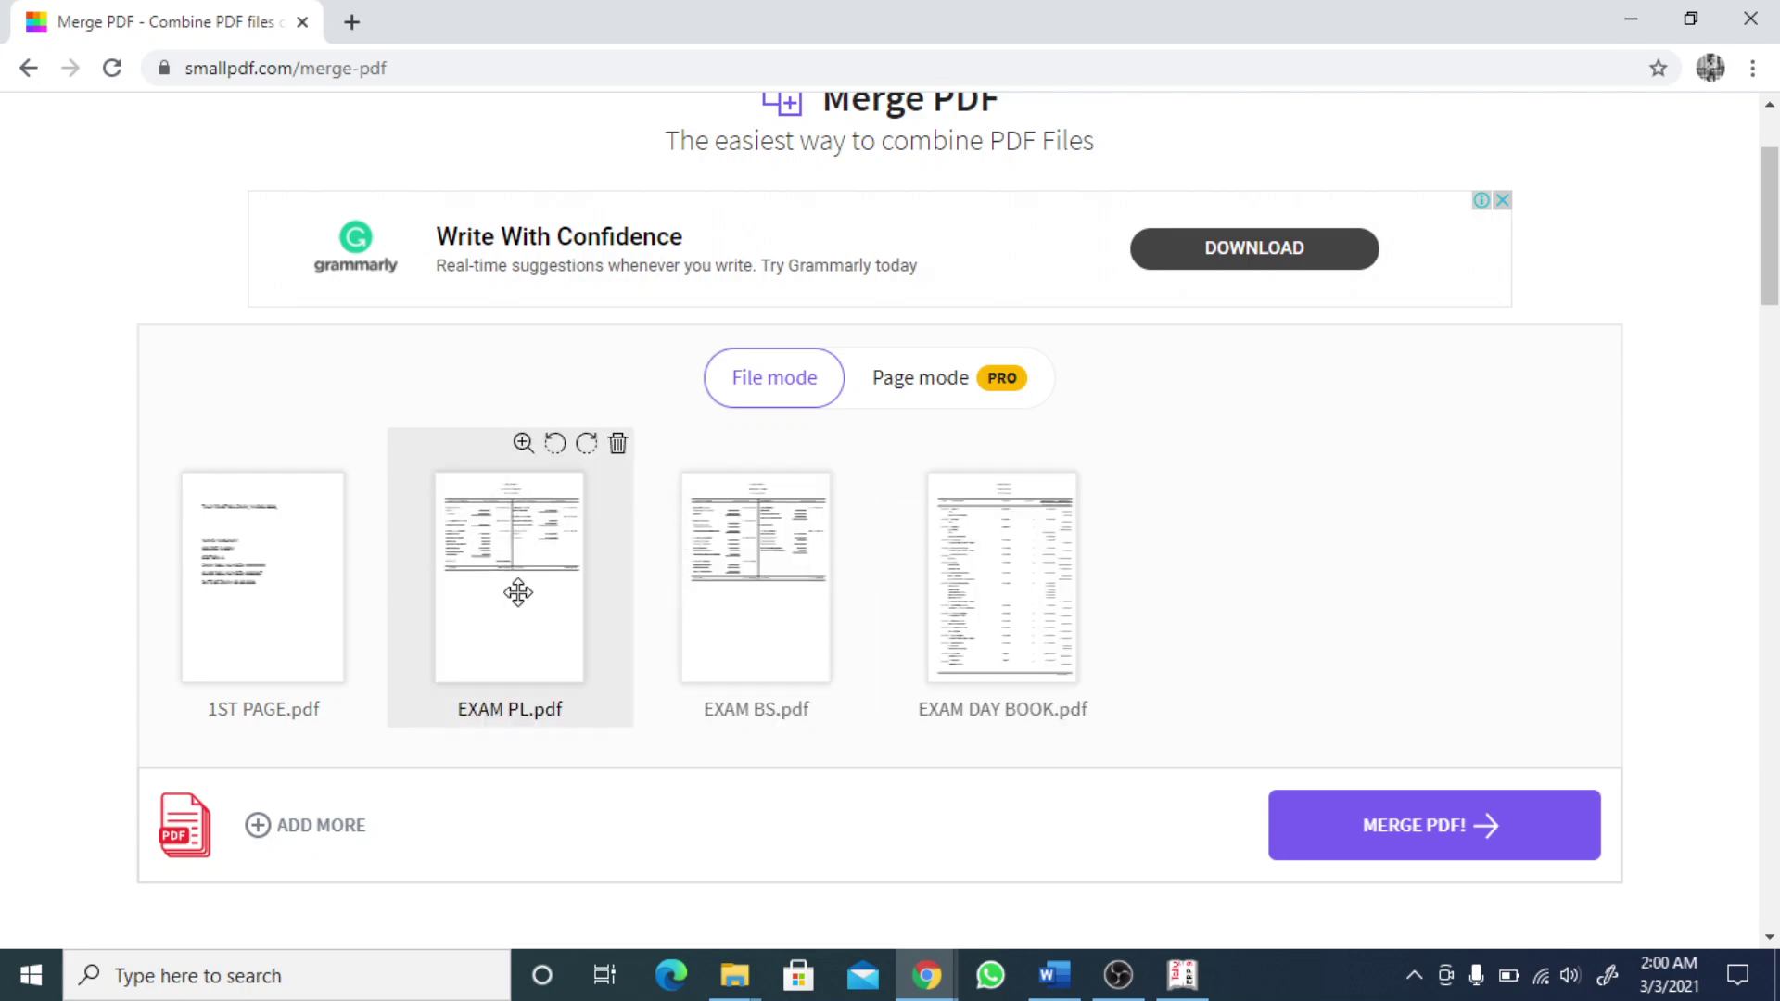
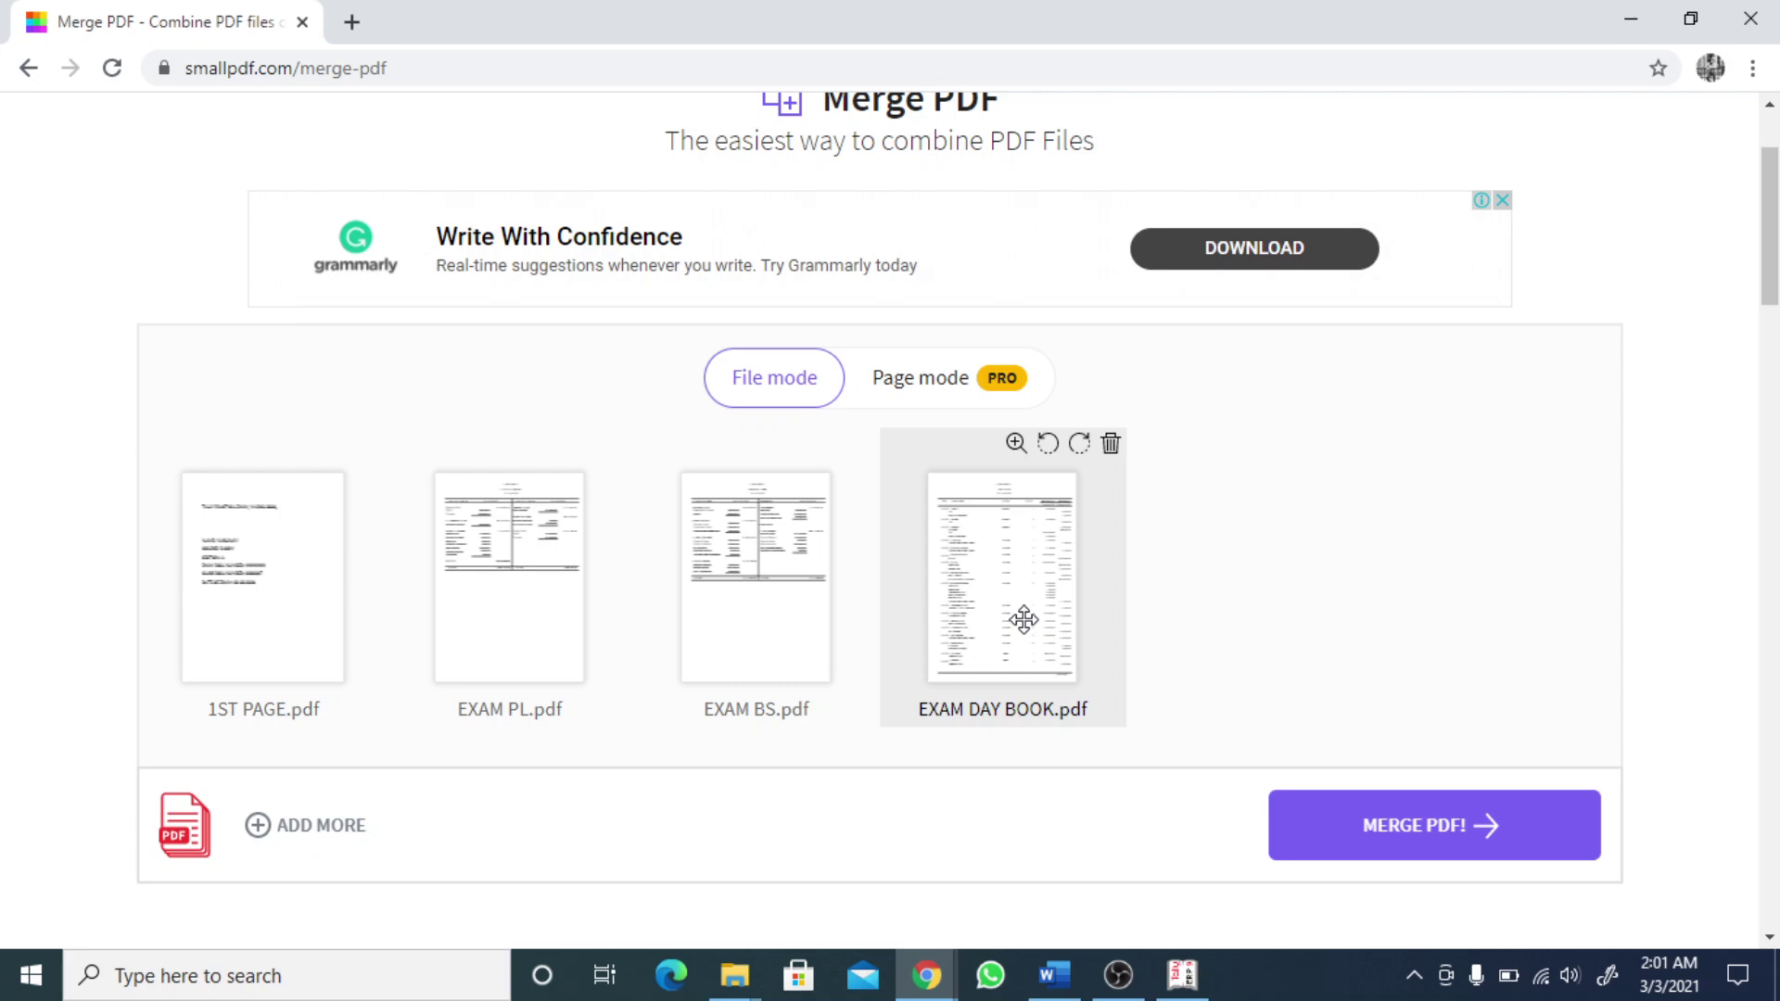
# - Merge the four arranged PDFs into one file and download the merged document
pyautogui.click(1421, 831)
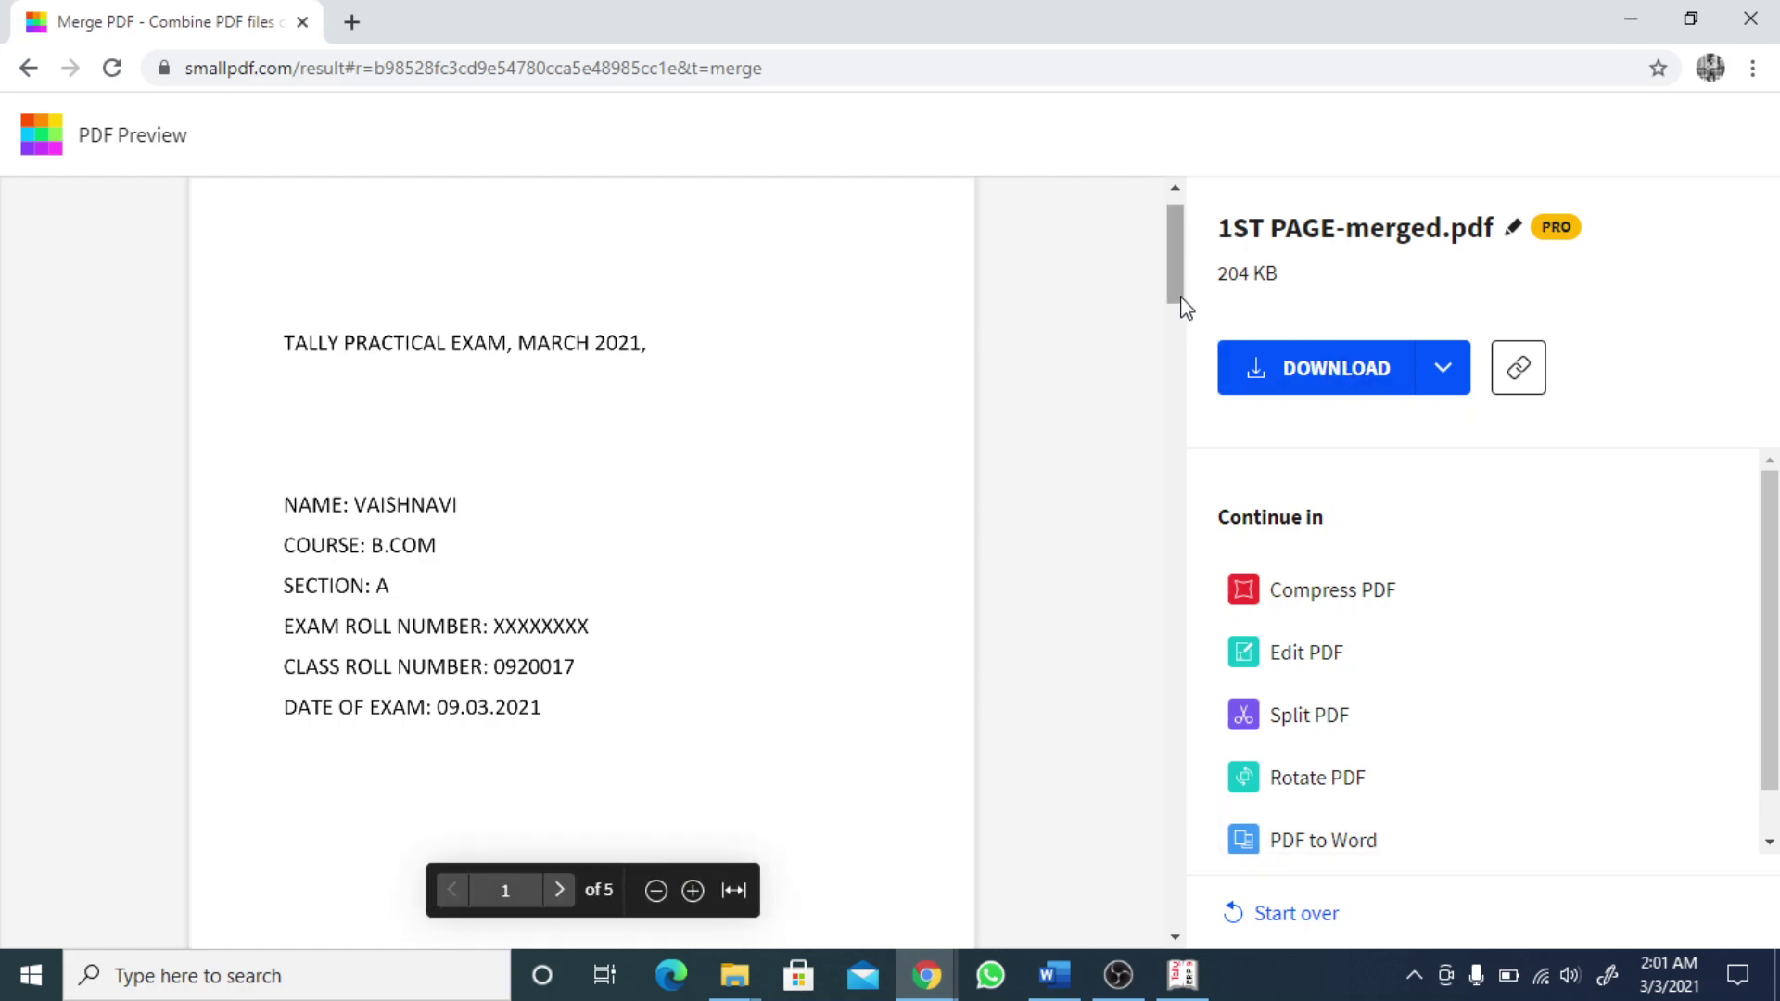
pyautogui.click(1336, 370)
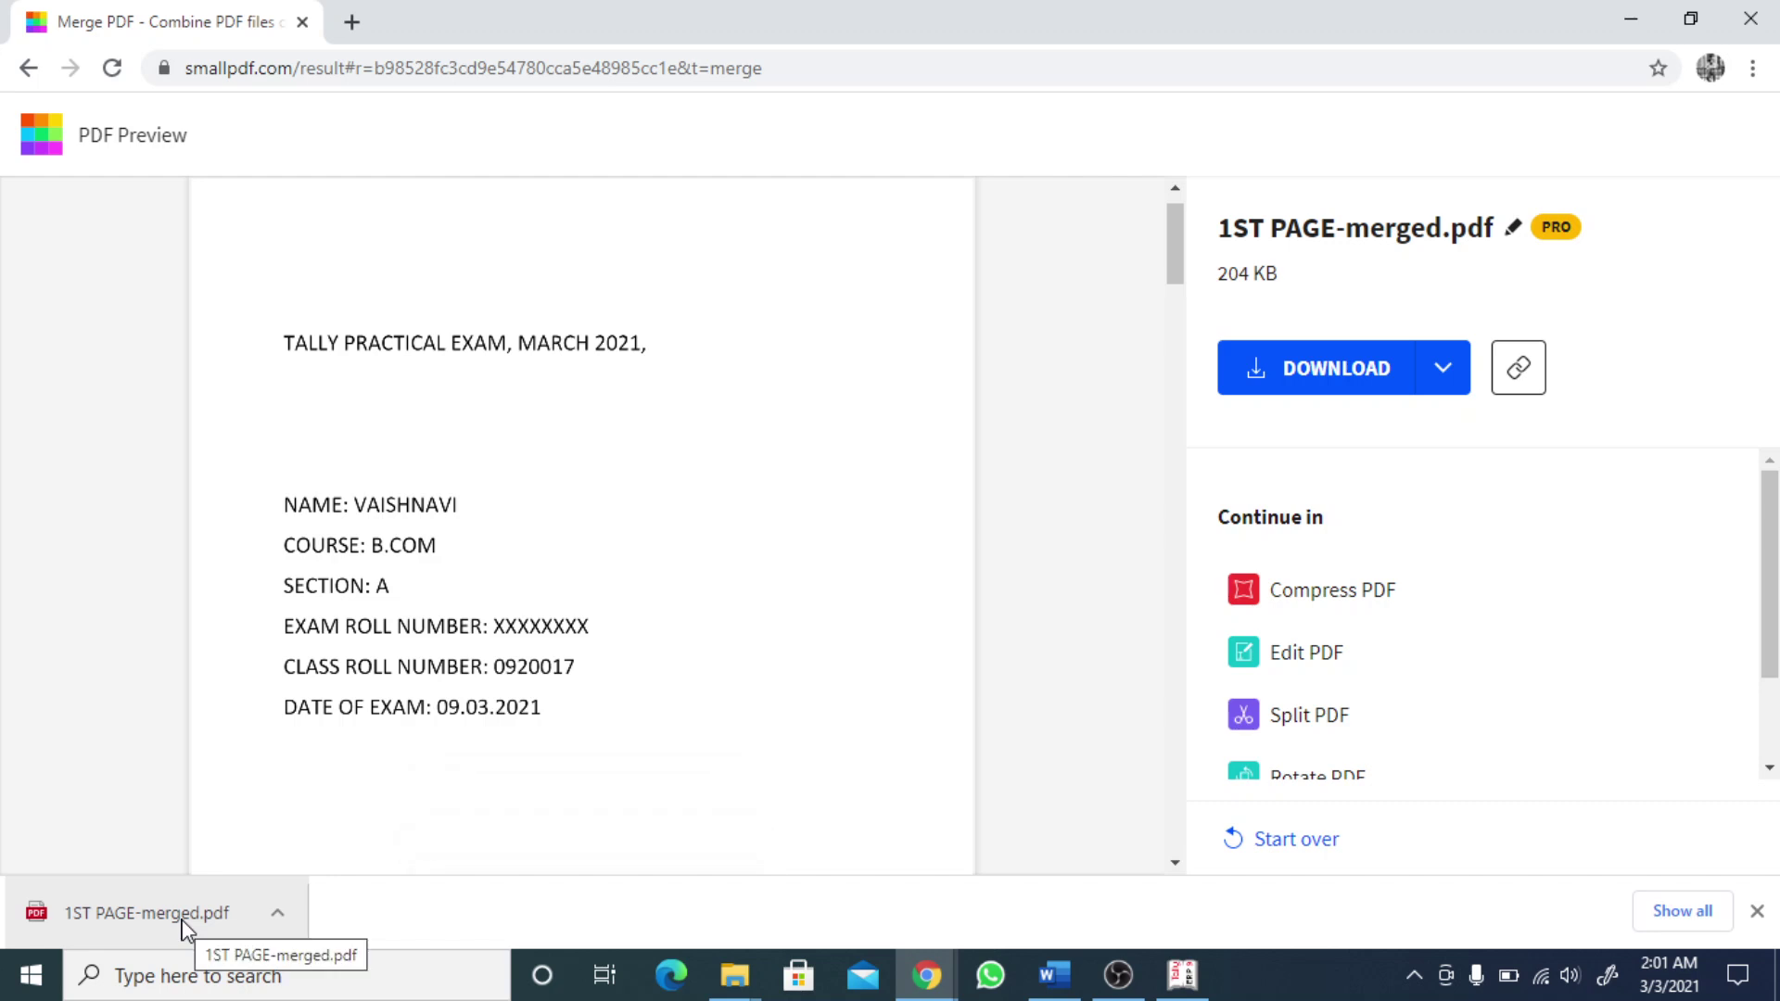
# - Show the downloaded 1ST PAGE-merged file in its folder and paste a copy into the Desktop's TALLY EXAM folder
pyautogui.click(278, 913)
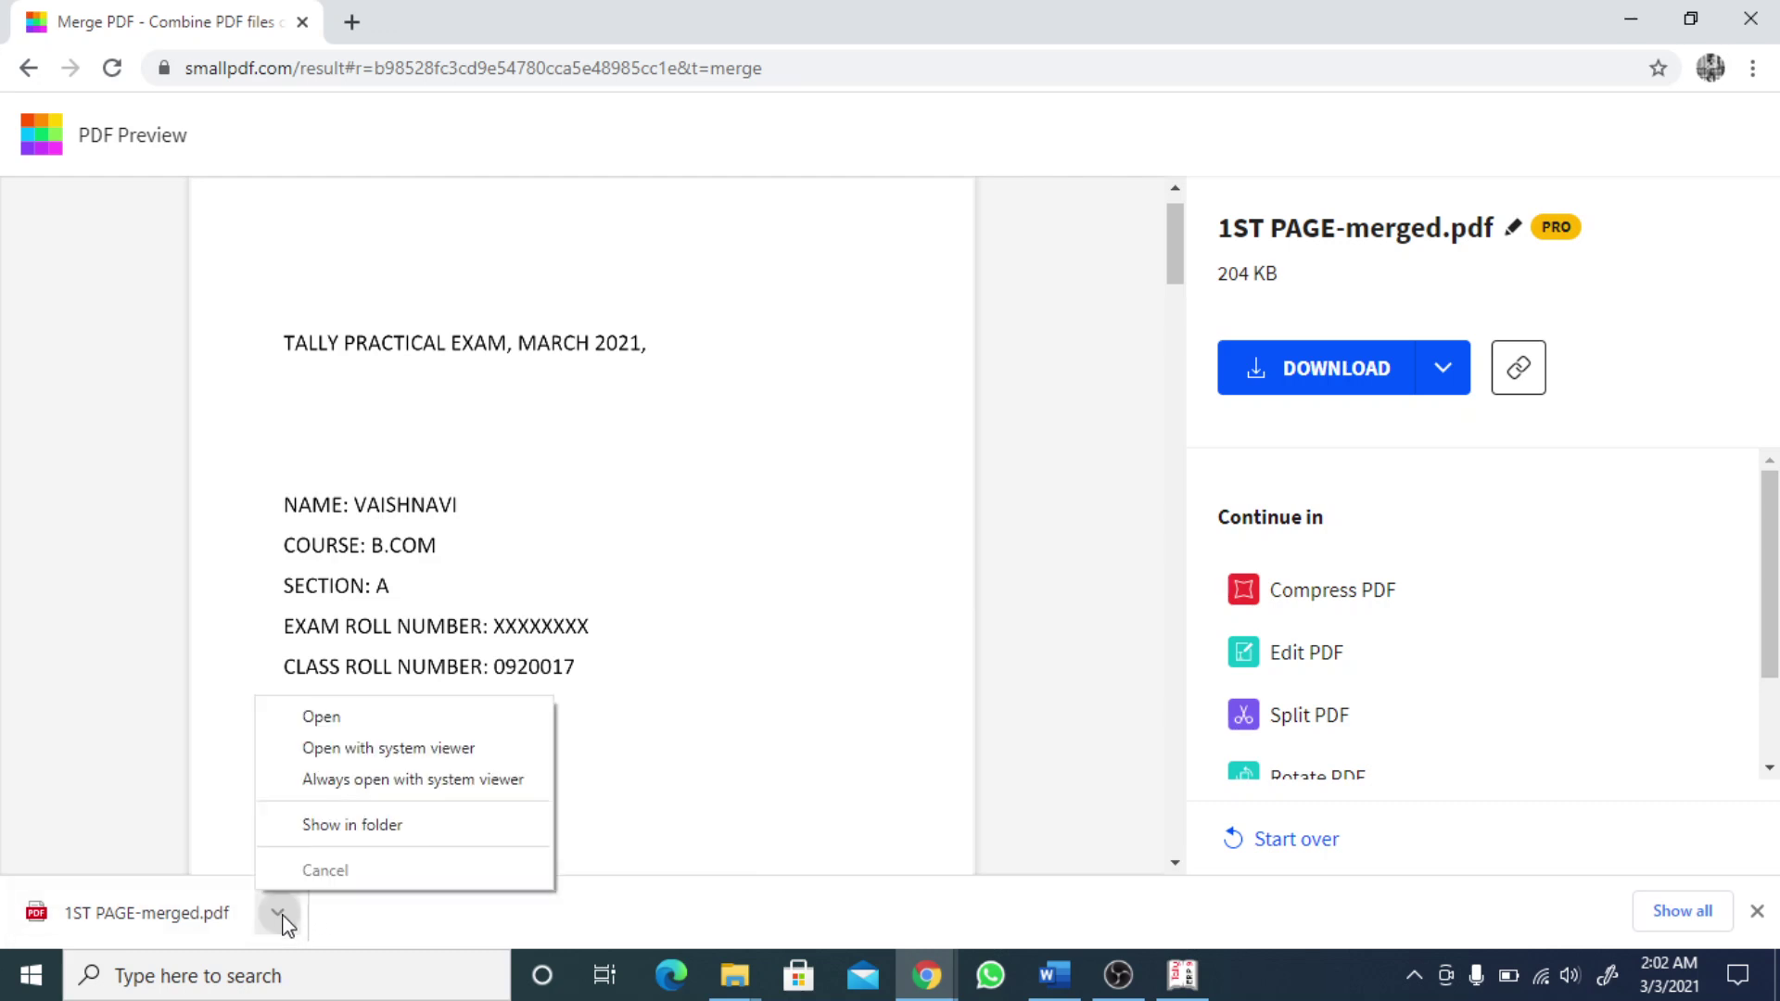
pyautogui.click(369, 842)
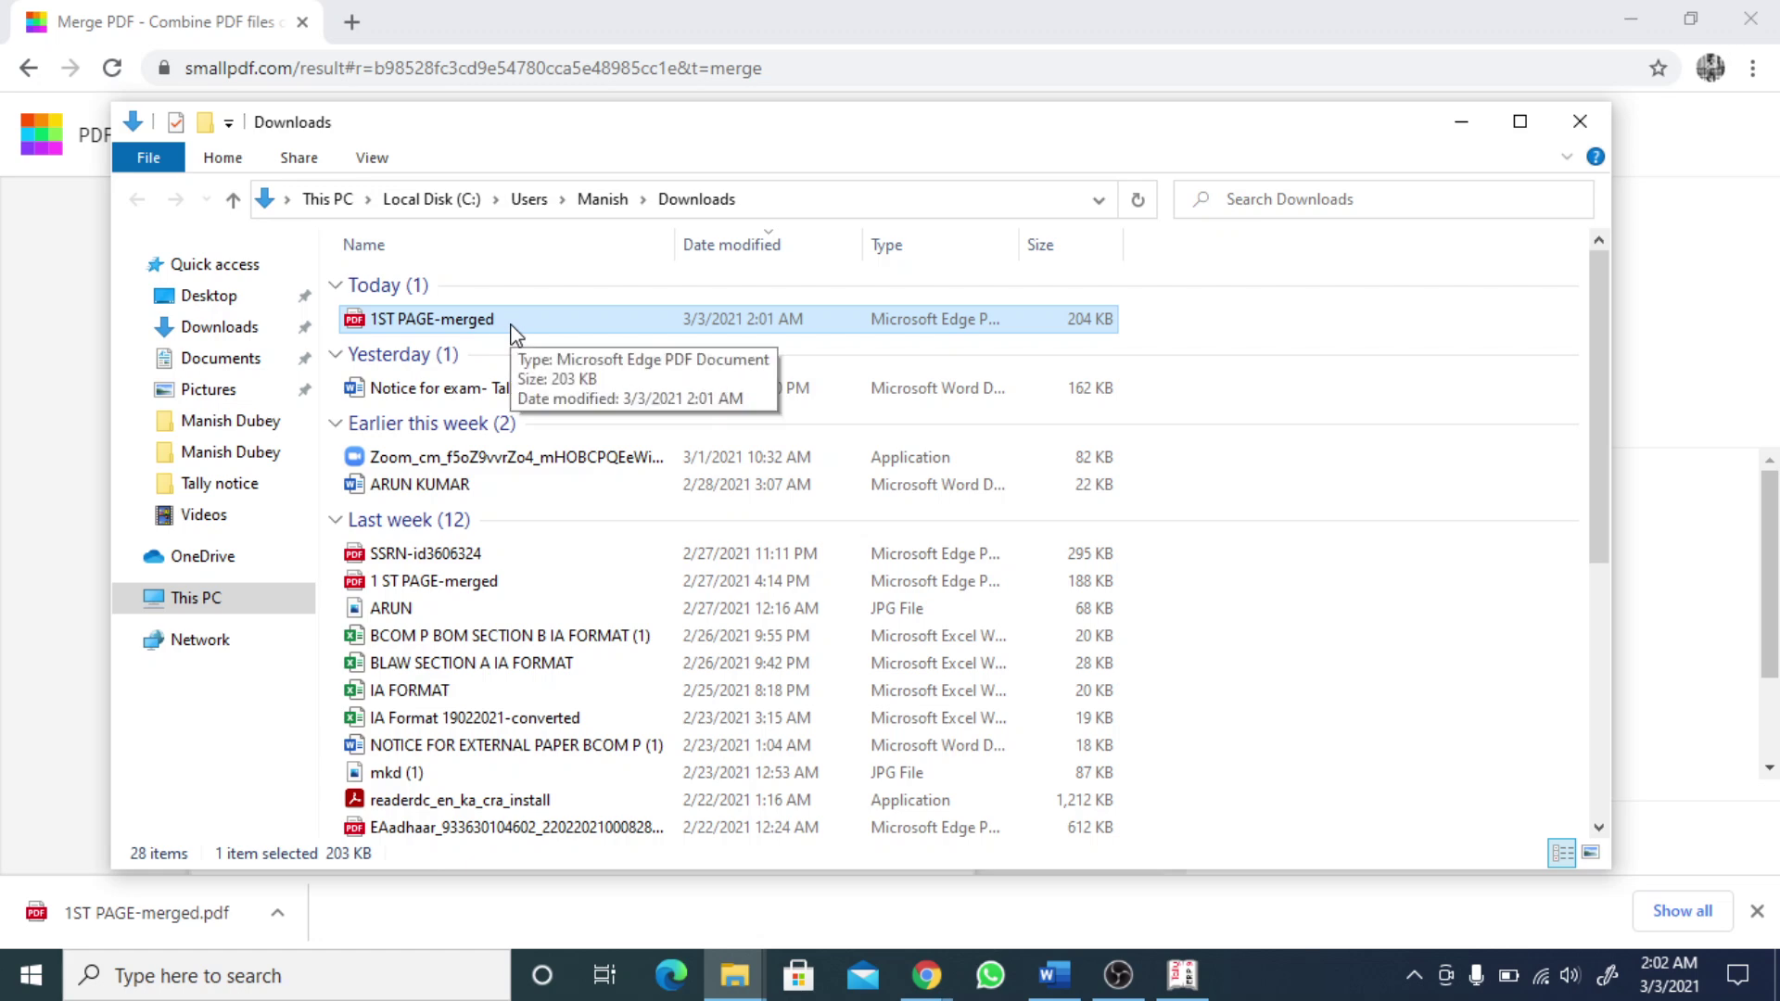
pyautogui.click(1489, 131)
pyautogui.click(1631, 18)
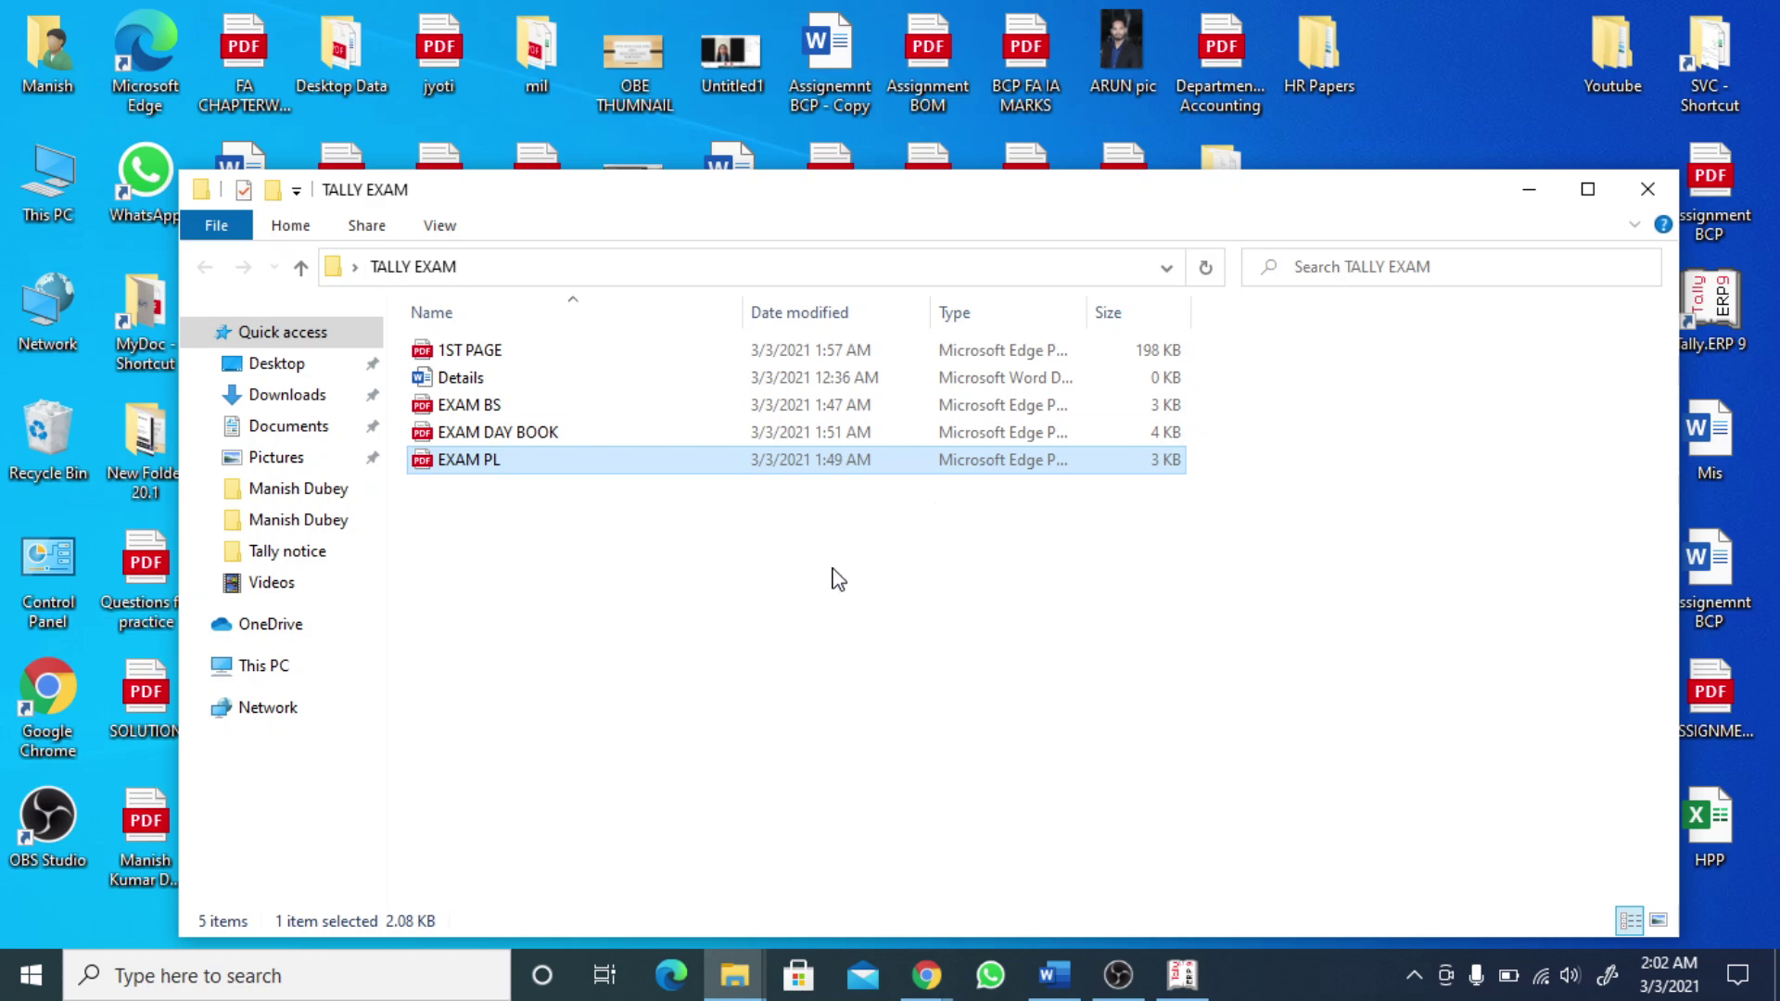
pyautogui.hotkey('ctrl', 'v')
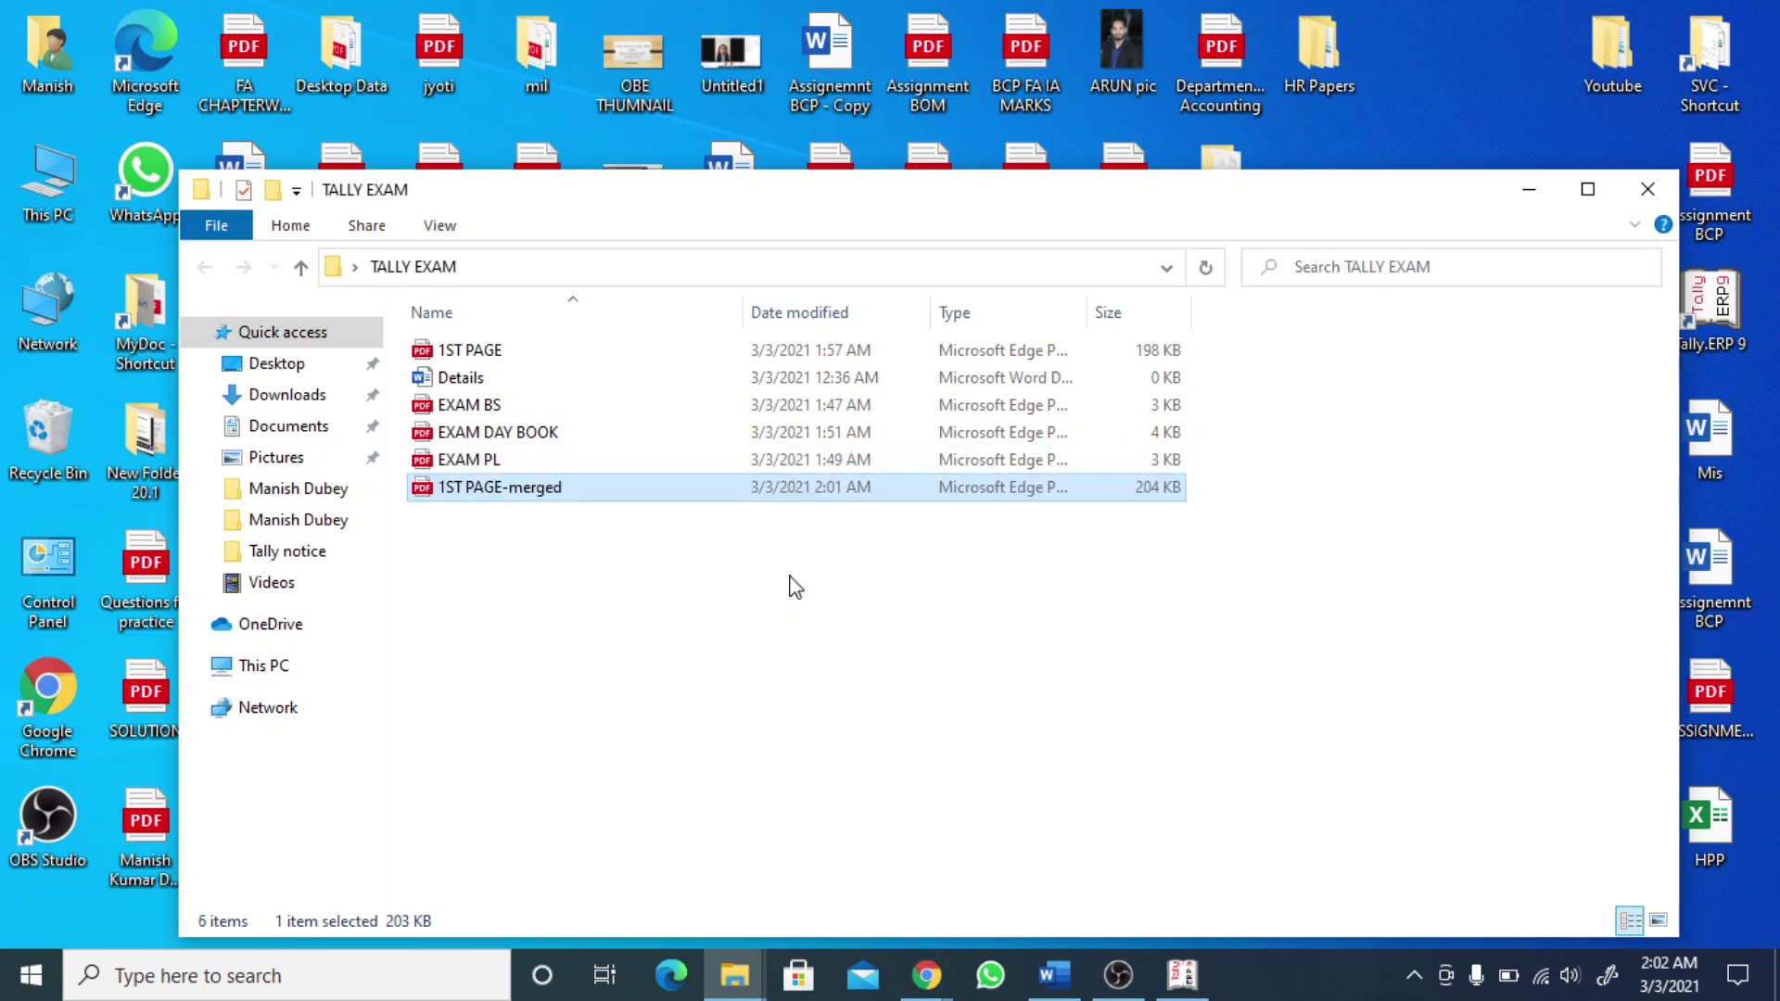
# - Rename the 1ST PAGE-merged file in the TALLY EXAM folder with the student's name
pyautogui.press('F2')
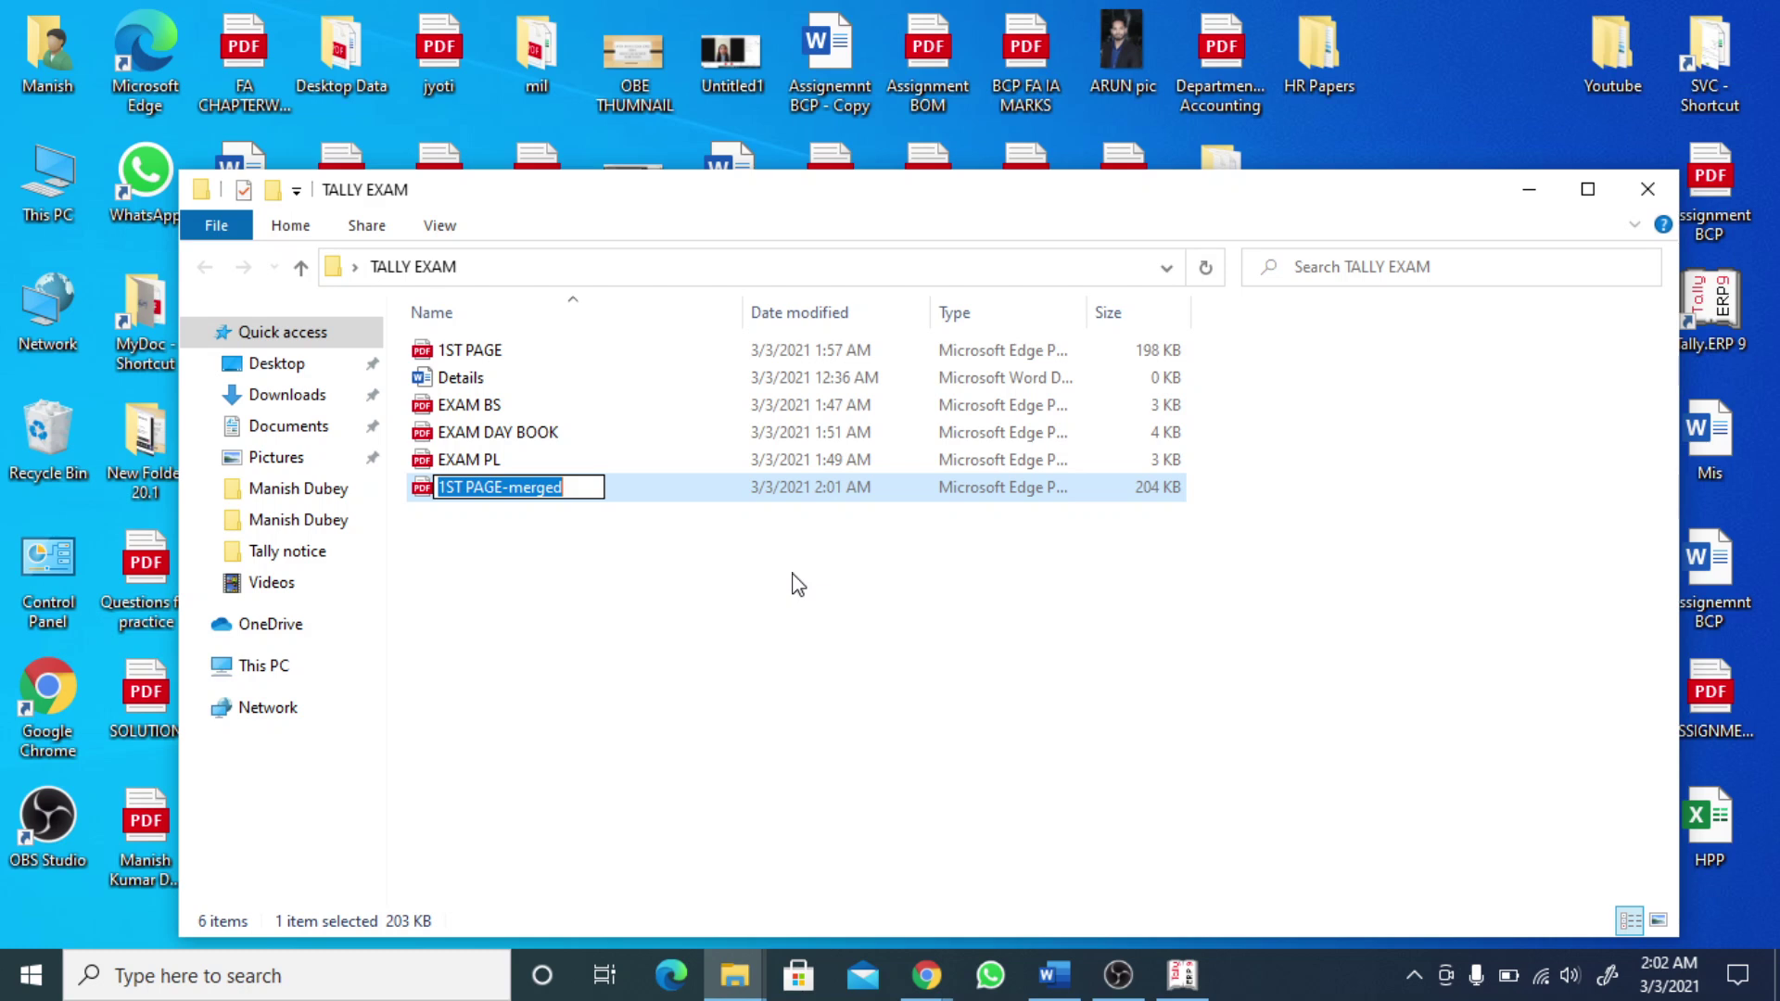
pyautogui.write('v')
pyautogui.press('BackSpace')
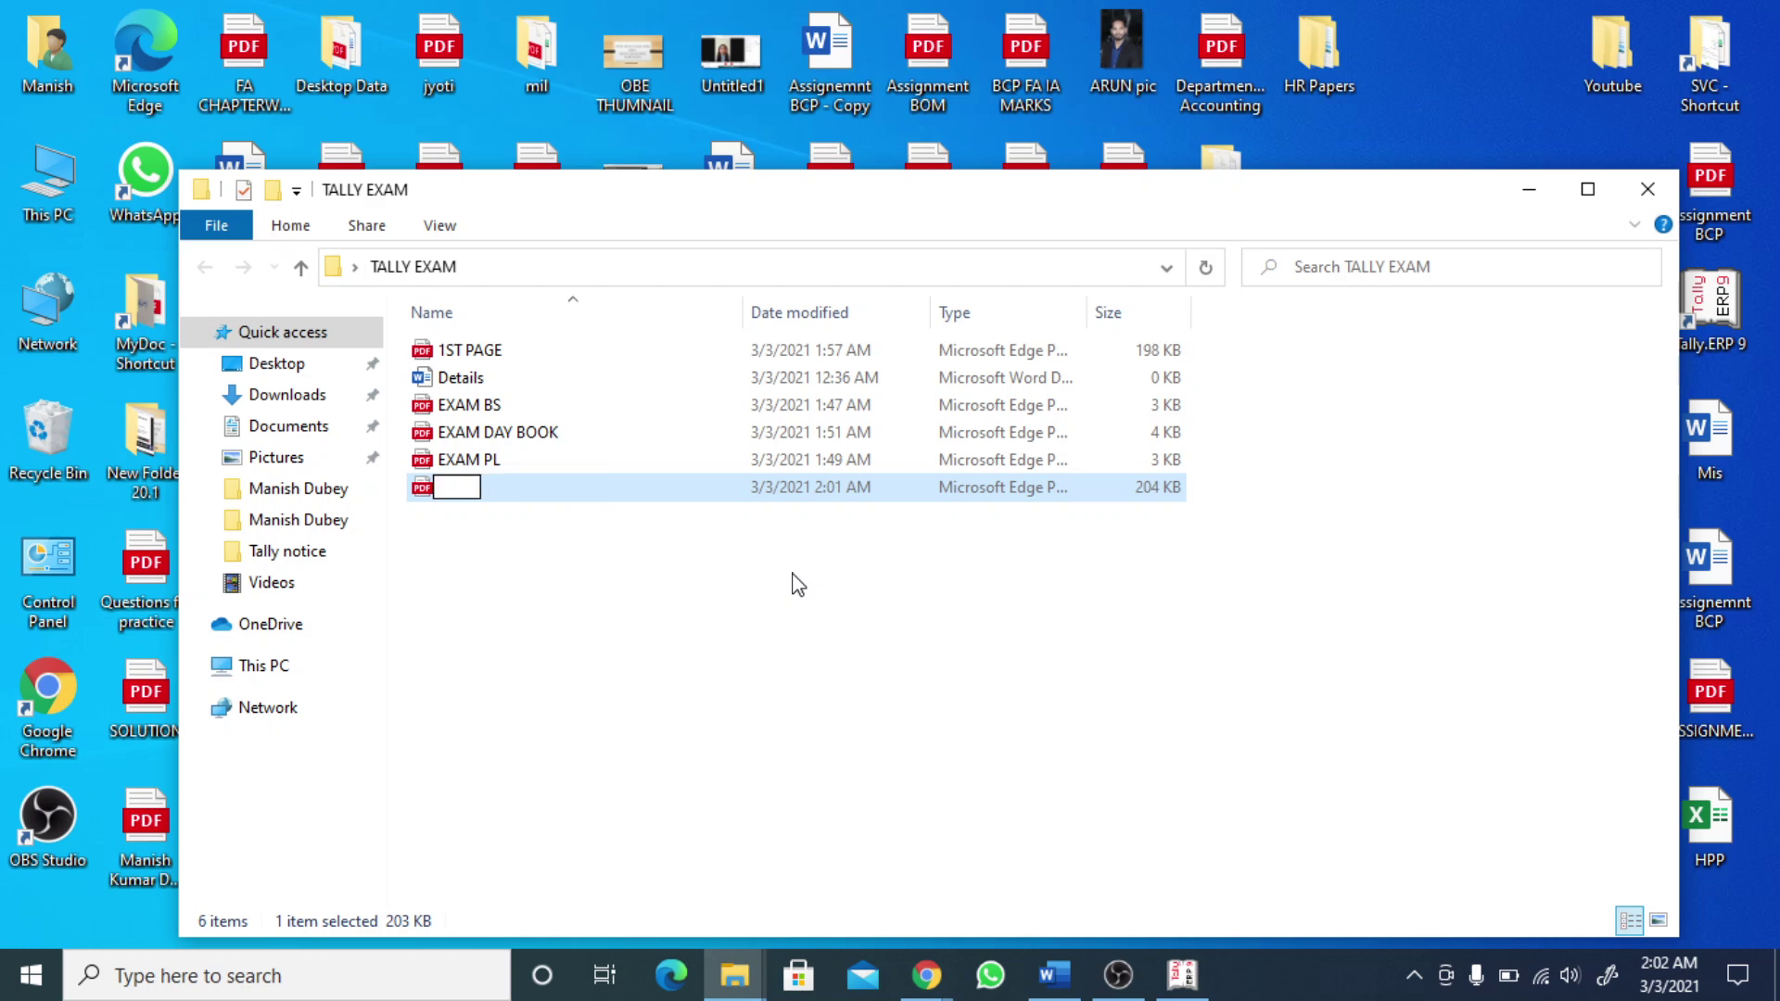
pyautogui.write('VAISHNAVI')
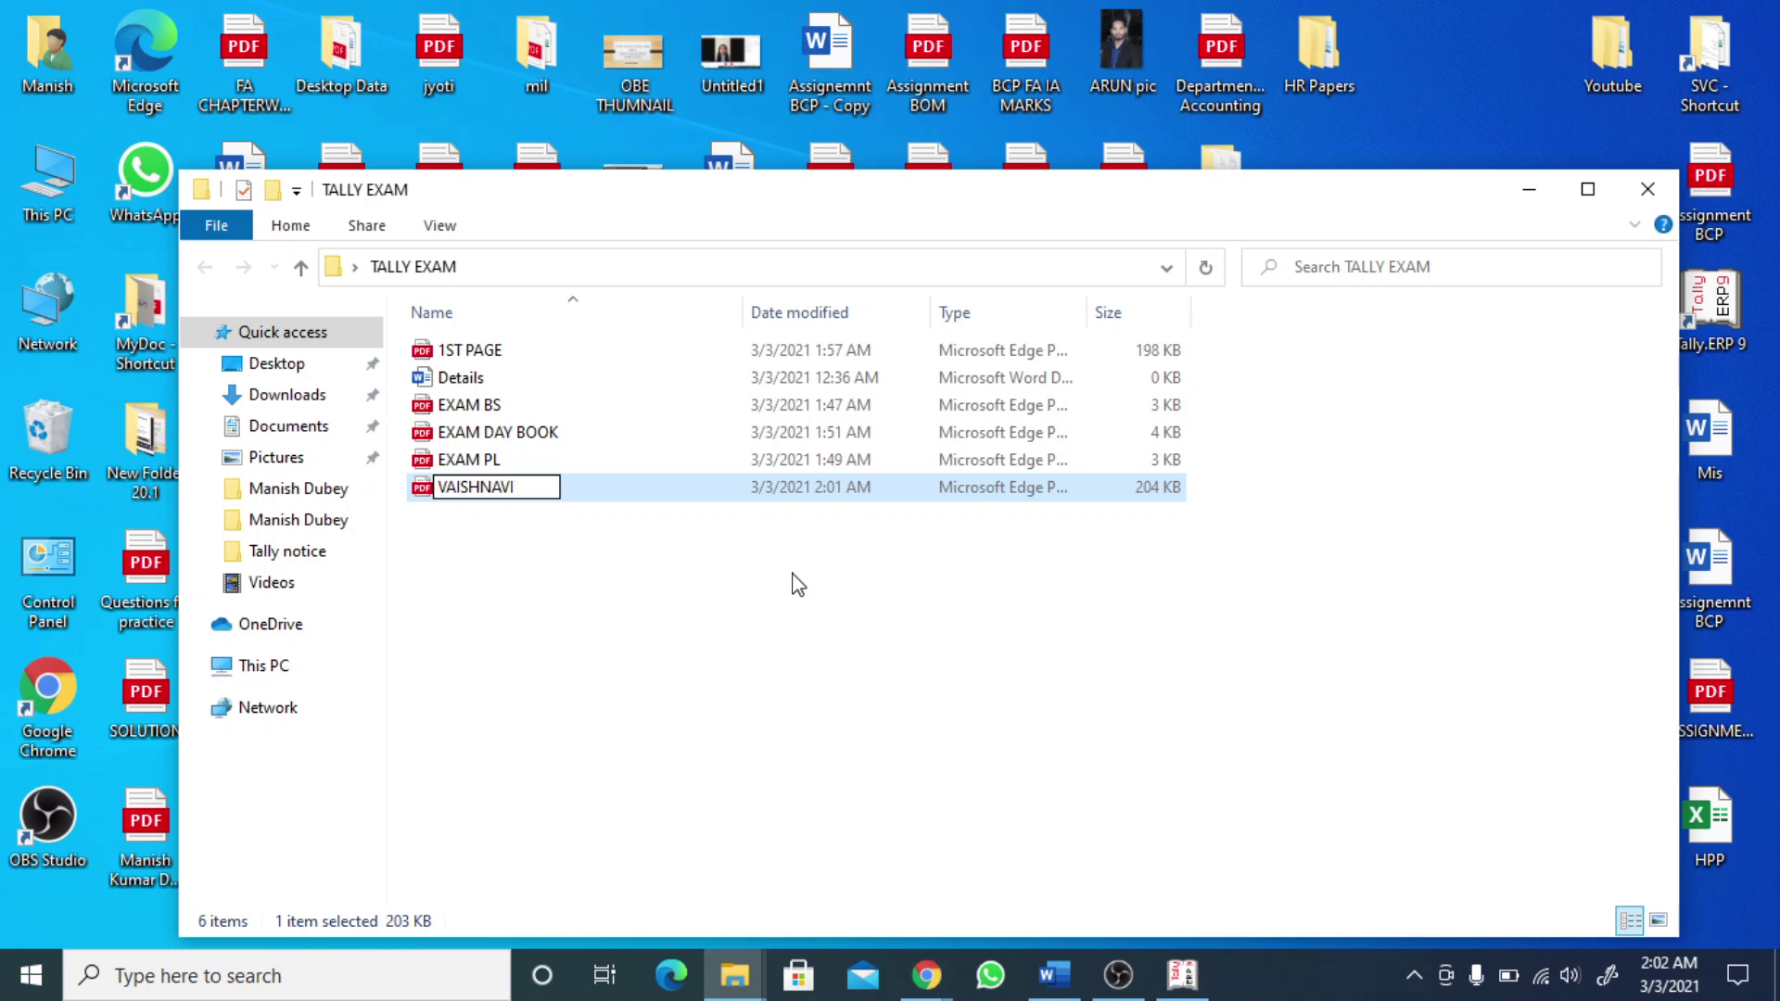
pyautogui.press('Return')
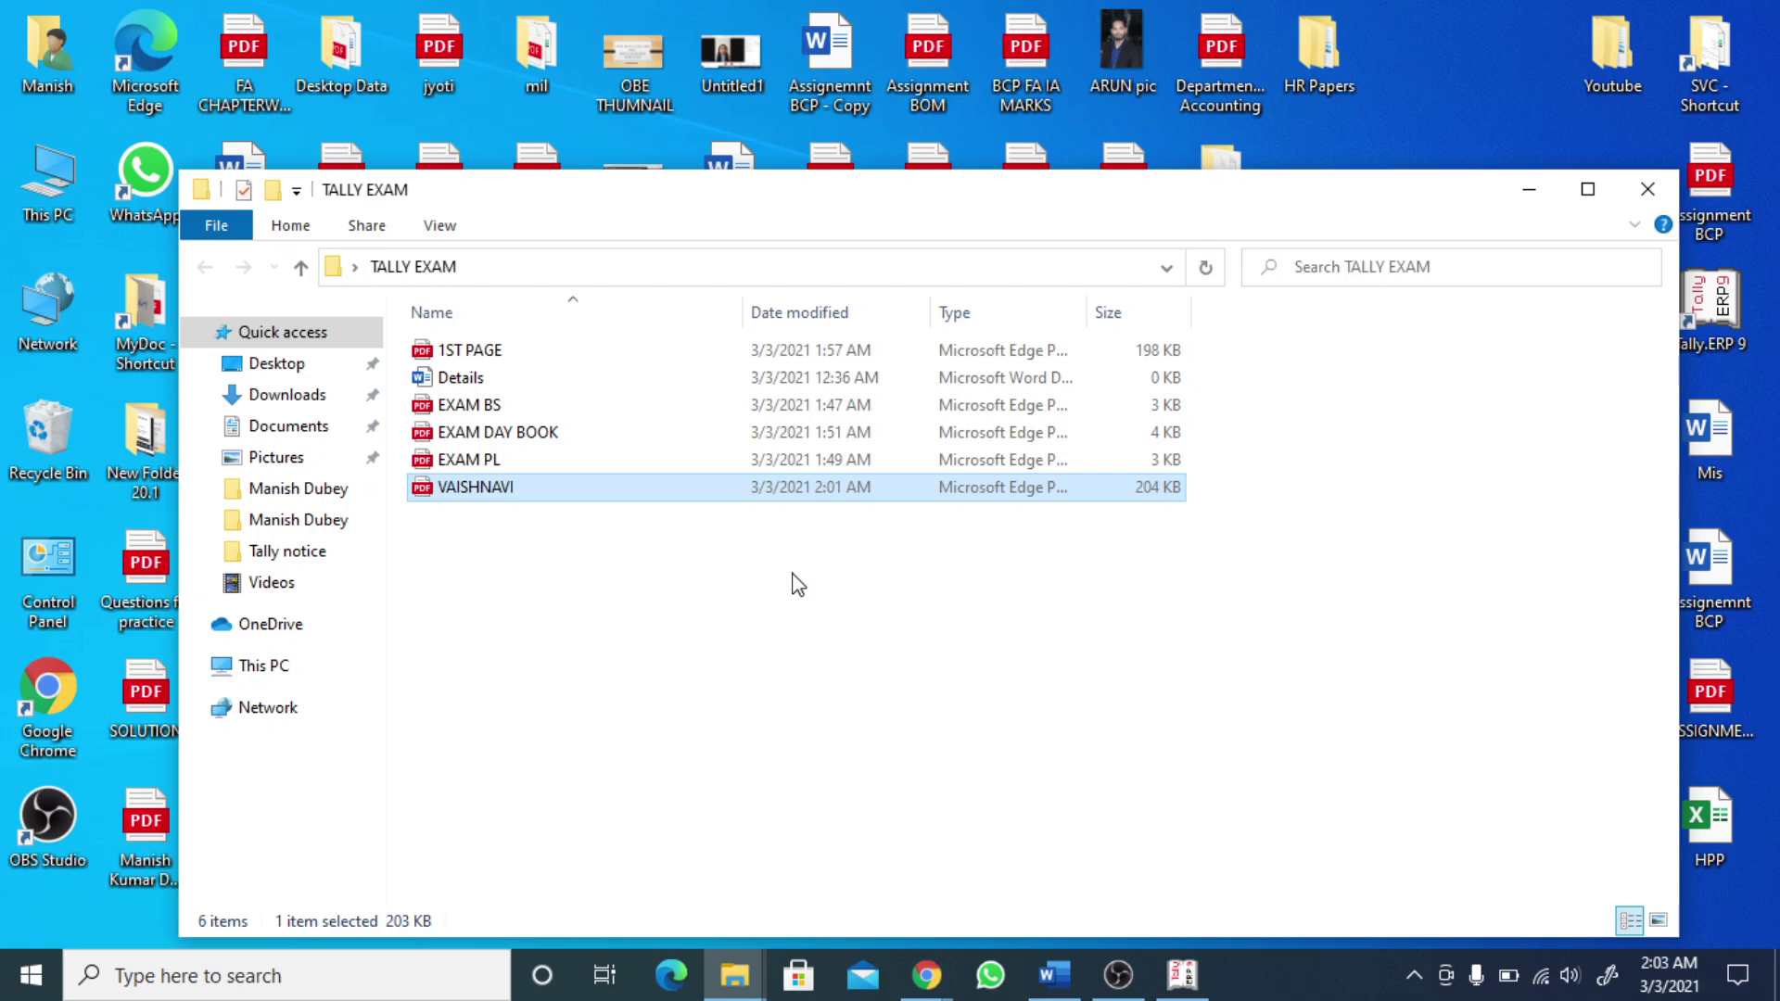
# - Refresh the TALLY EXAM folder and open the merged PDF named after the student in Microsoft Edge
pyautogui.rightClick(702, 498)
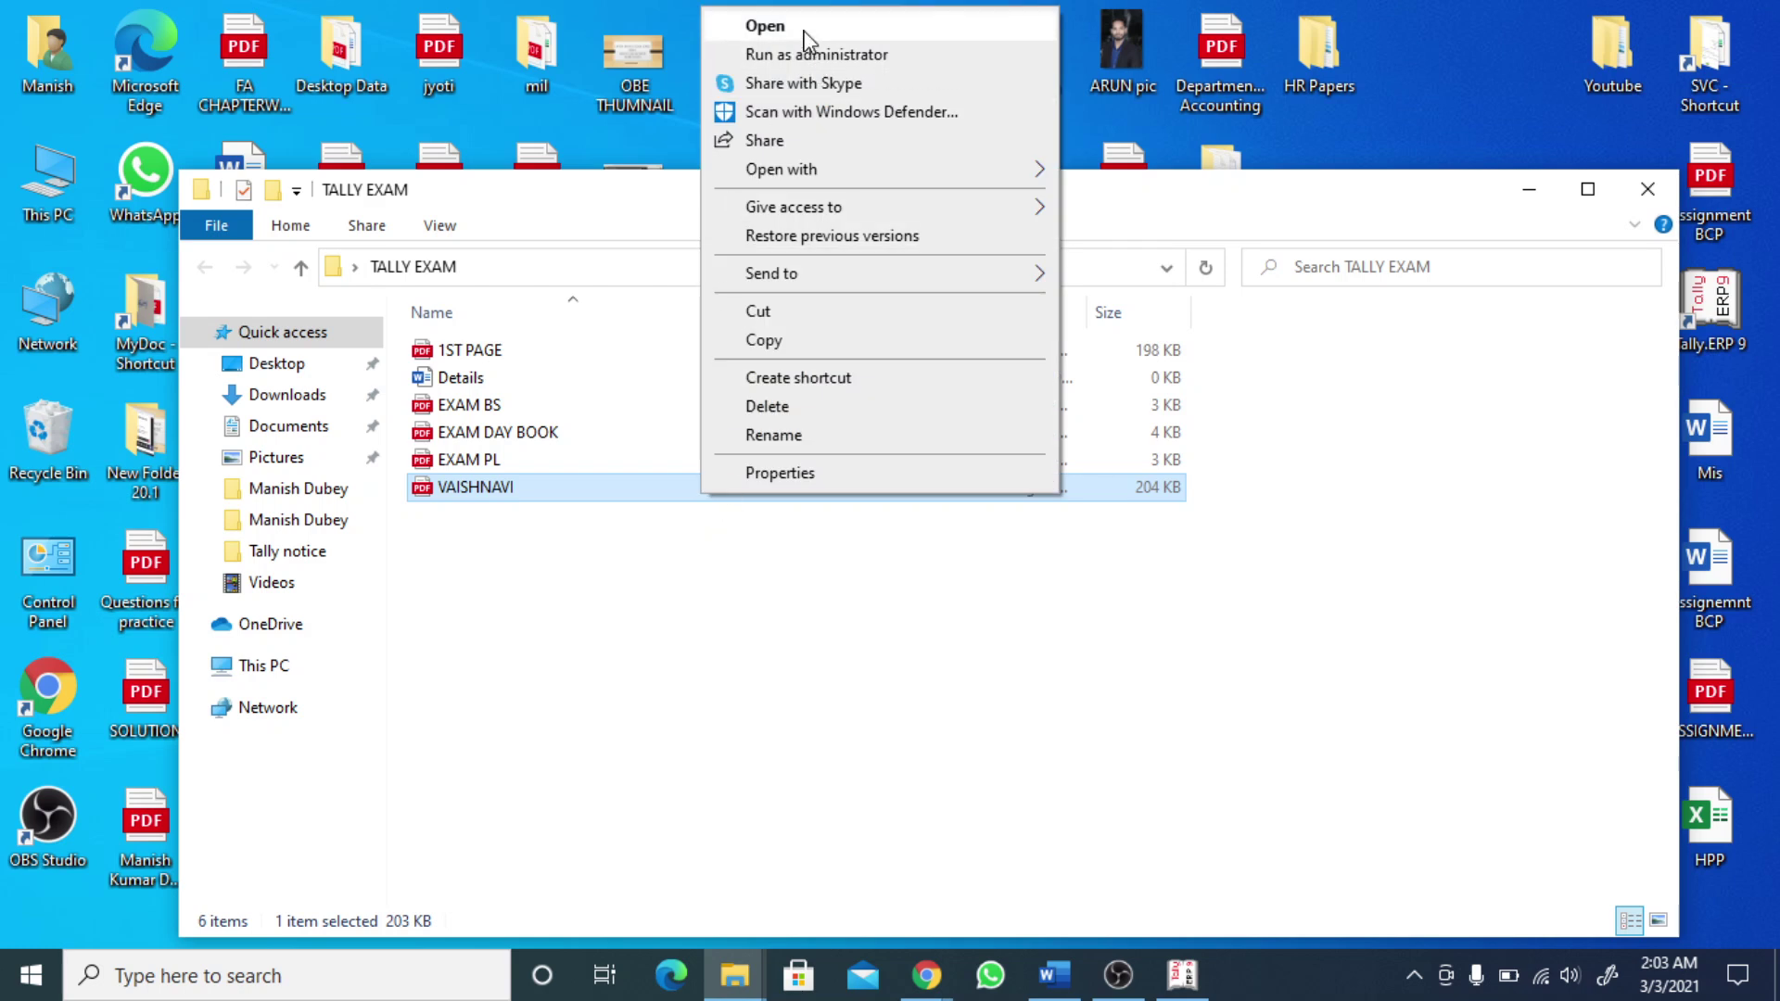
pyautogui.click(803, 35)
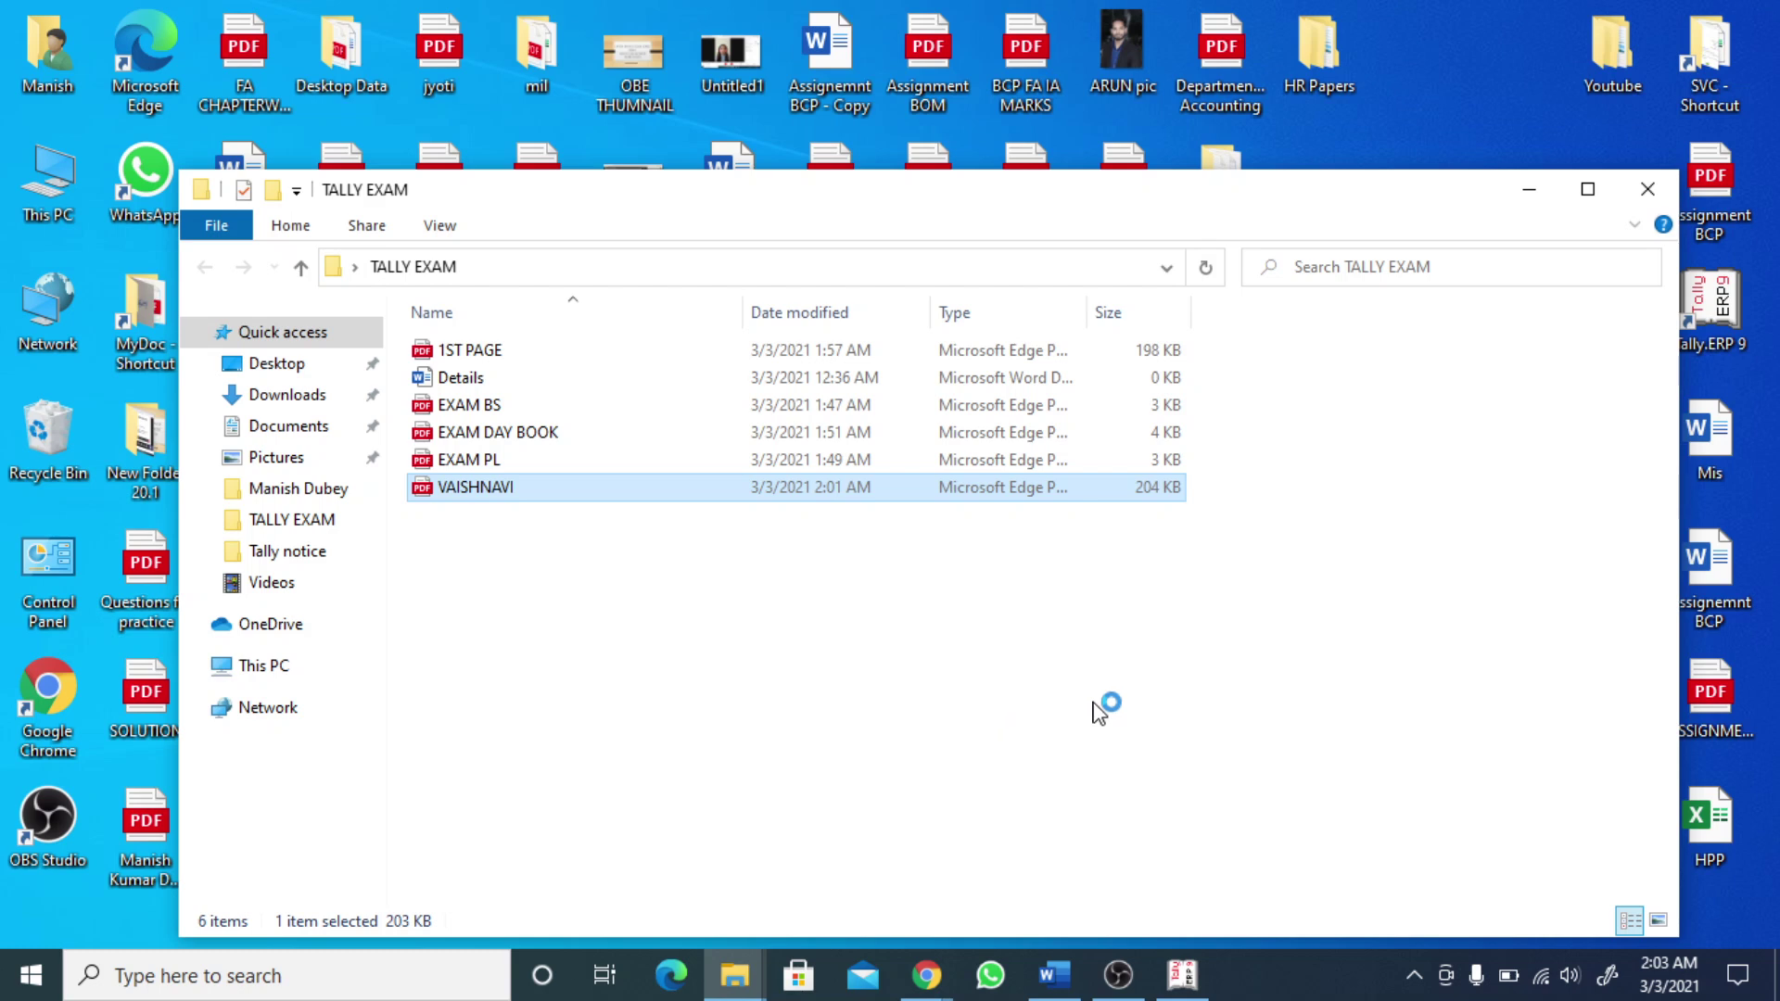
pyautogui.rightClick(1095, 702)
pyautogui.click(1163, 433)
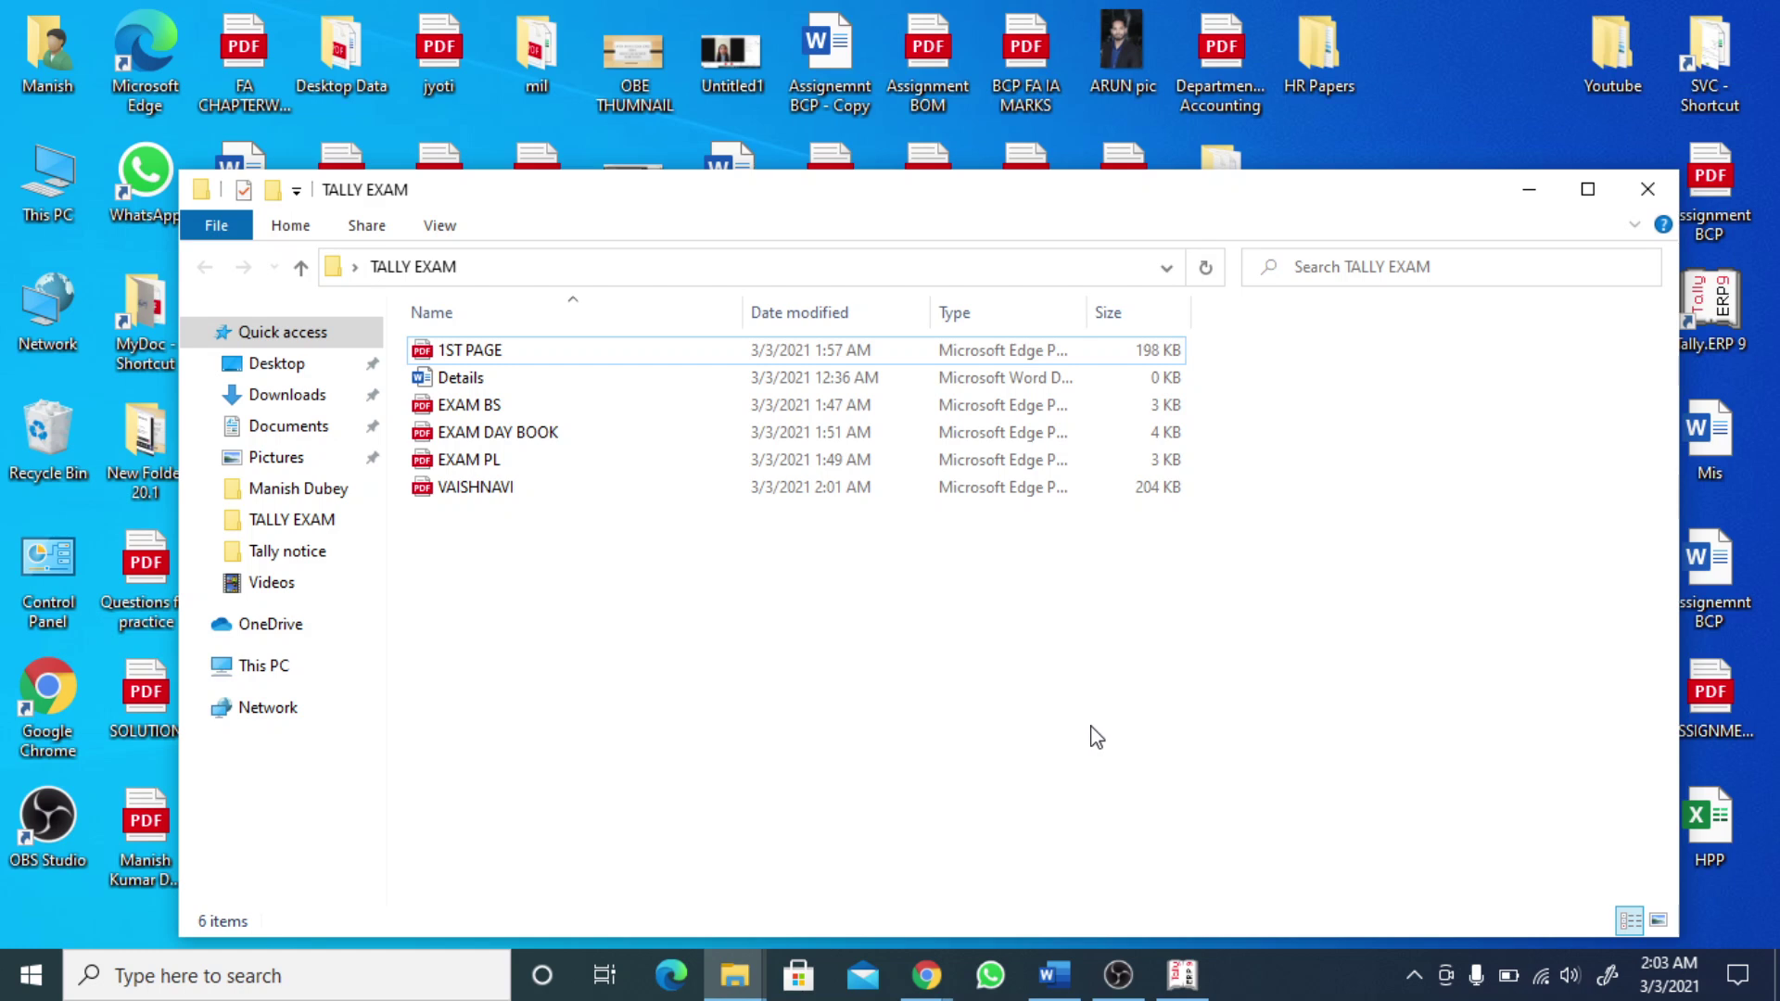
pyautogui.press('Return')
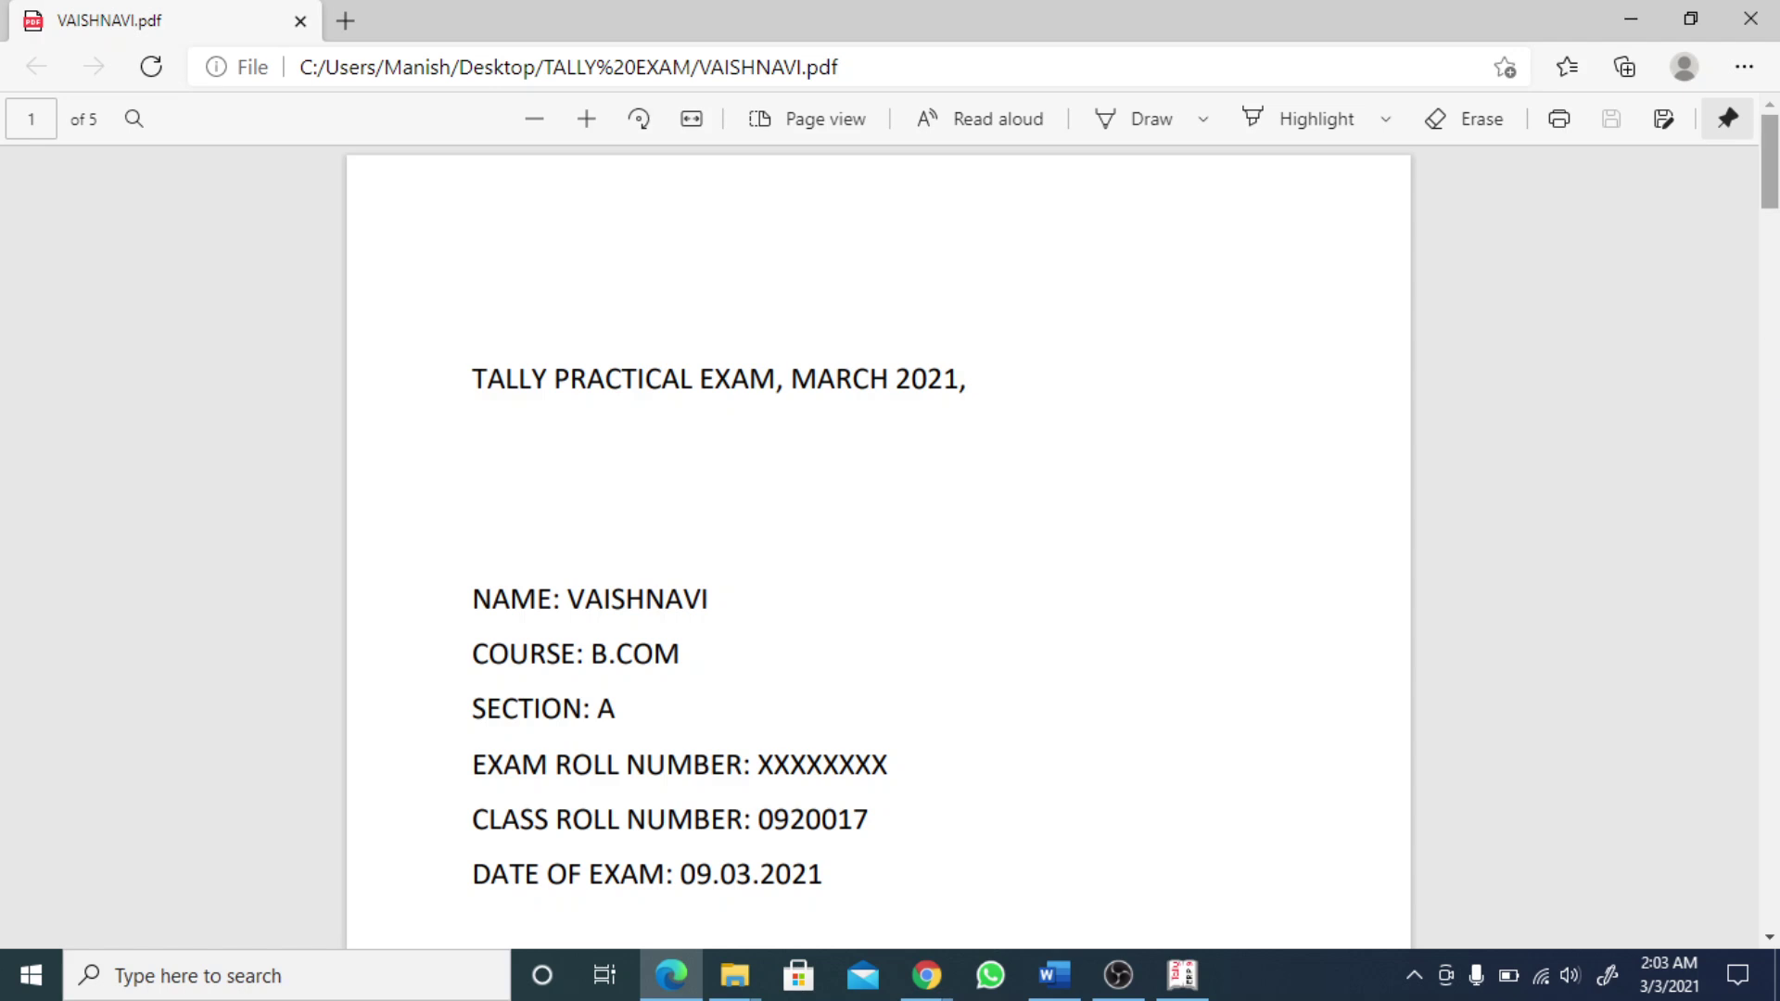
# - Review the merged PDF's details page, Profit & Loss A/c, Balance Sheet and Day Book, returning to page 1
pyautogui.moveTo(1771, 163)
pyautogui.mouseDown()
pyautogui.moveTo(1771, 861)
pyautogui.moveTo(1775, 148)
pyautogui.mouseUp()
pyautogui.scroll(-3, 1771, 186)
pyautogui.scroll(-10, 878, 547)
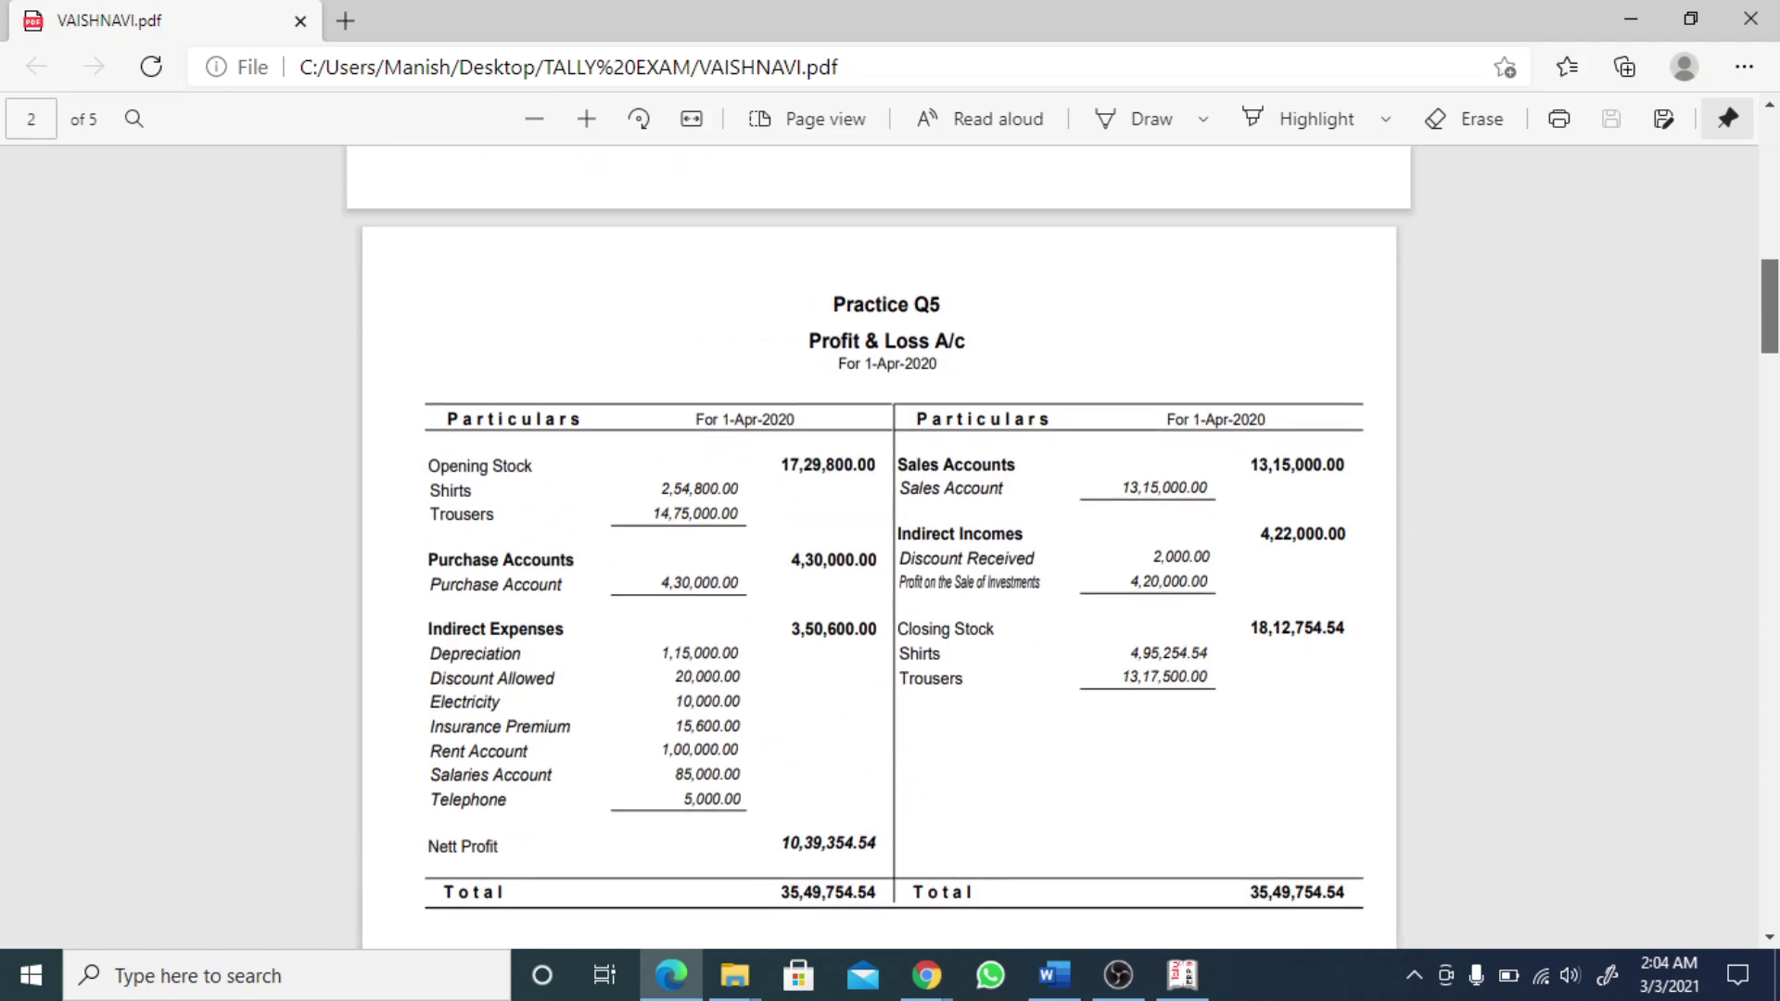
pyautogui.scroll(-15, 878, 547)
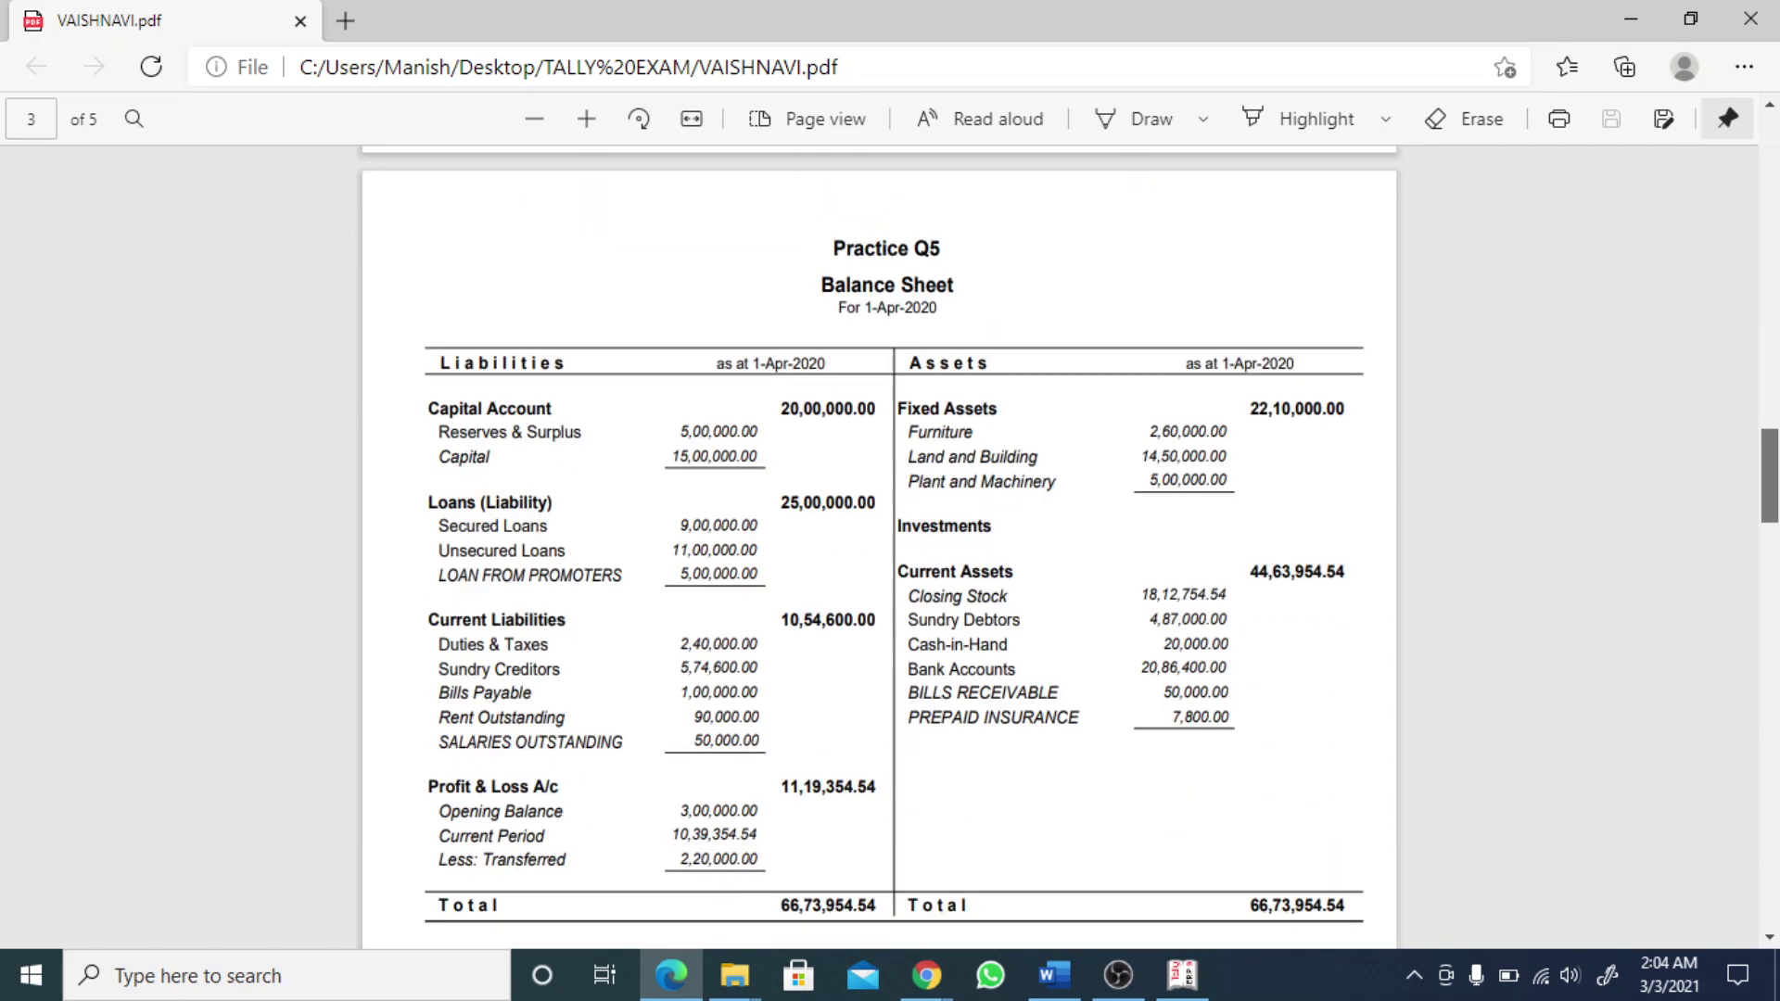
pyautogui.scroll(-15, 878, 547)
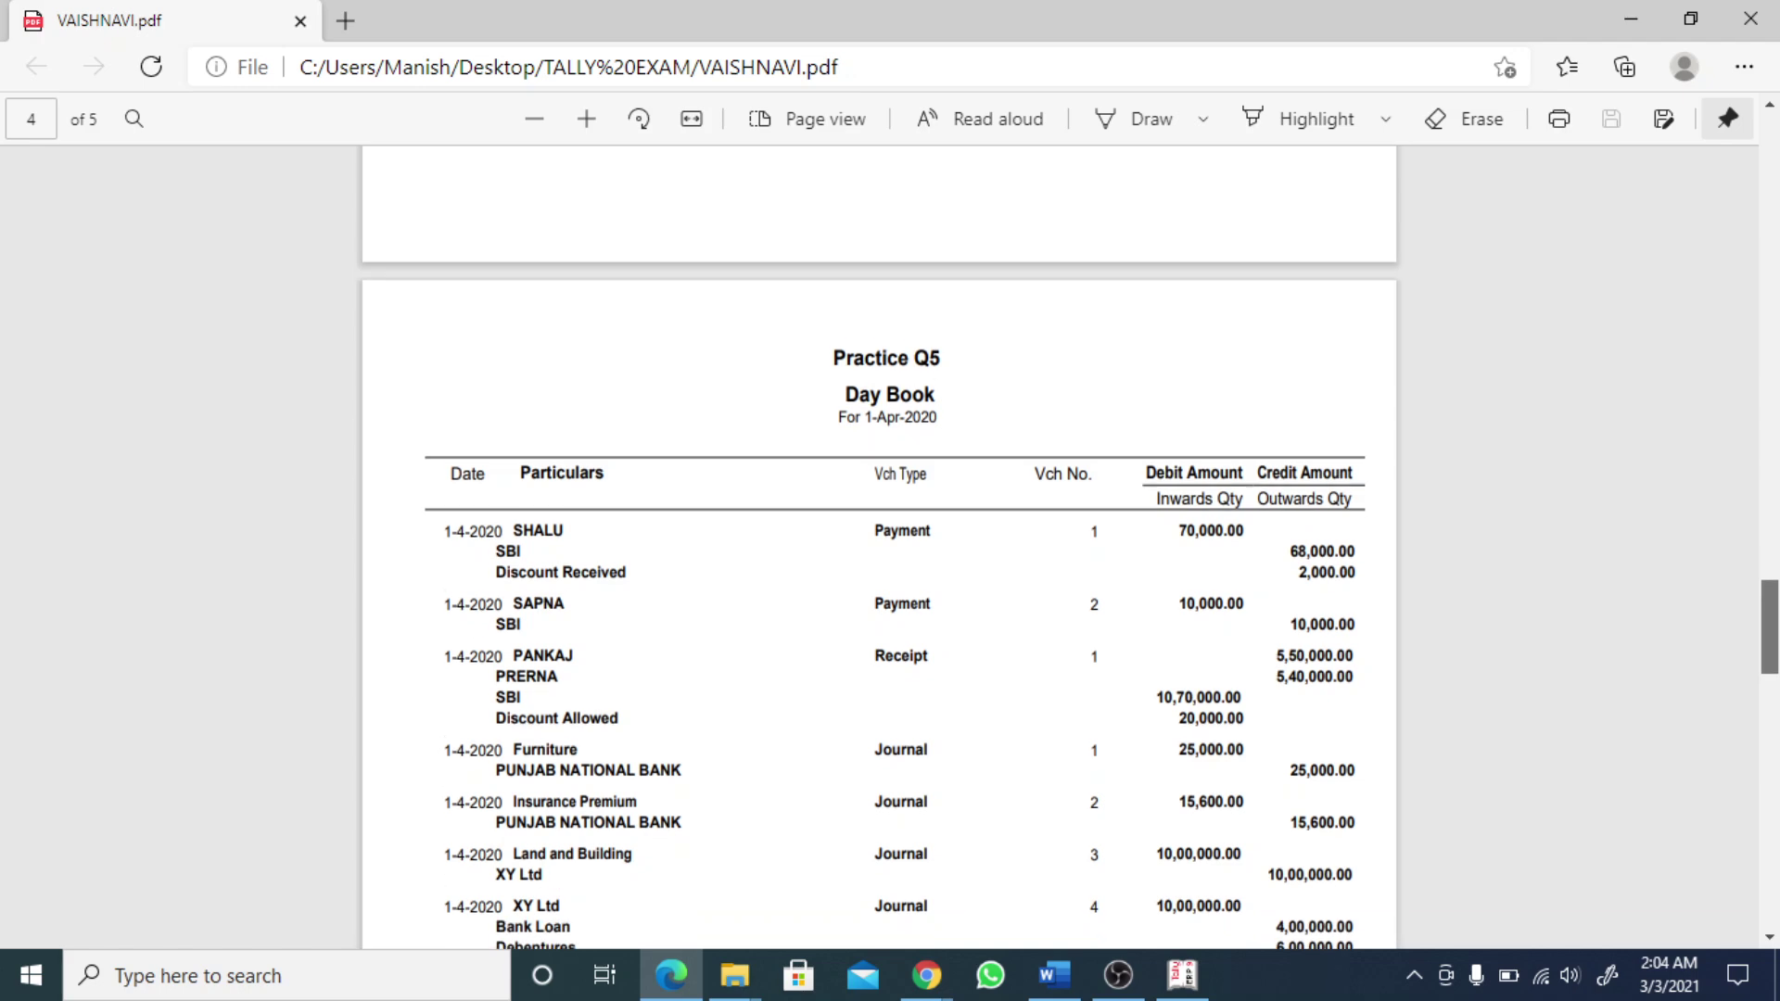
pyautogui.scroll(-10, 878, 547)
pyautogui.scroll(20, 878, 547)
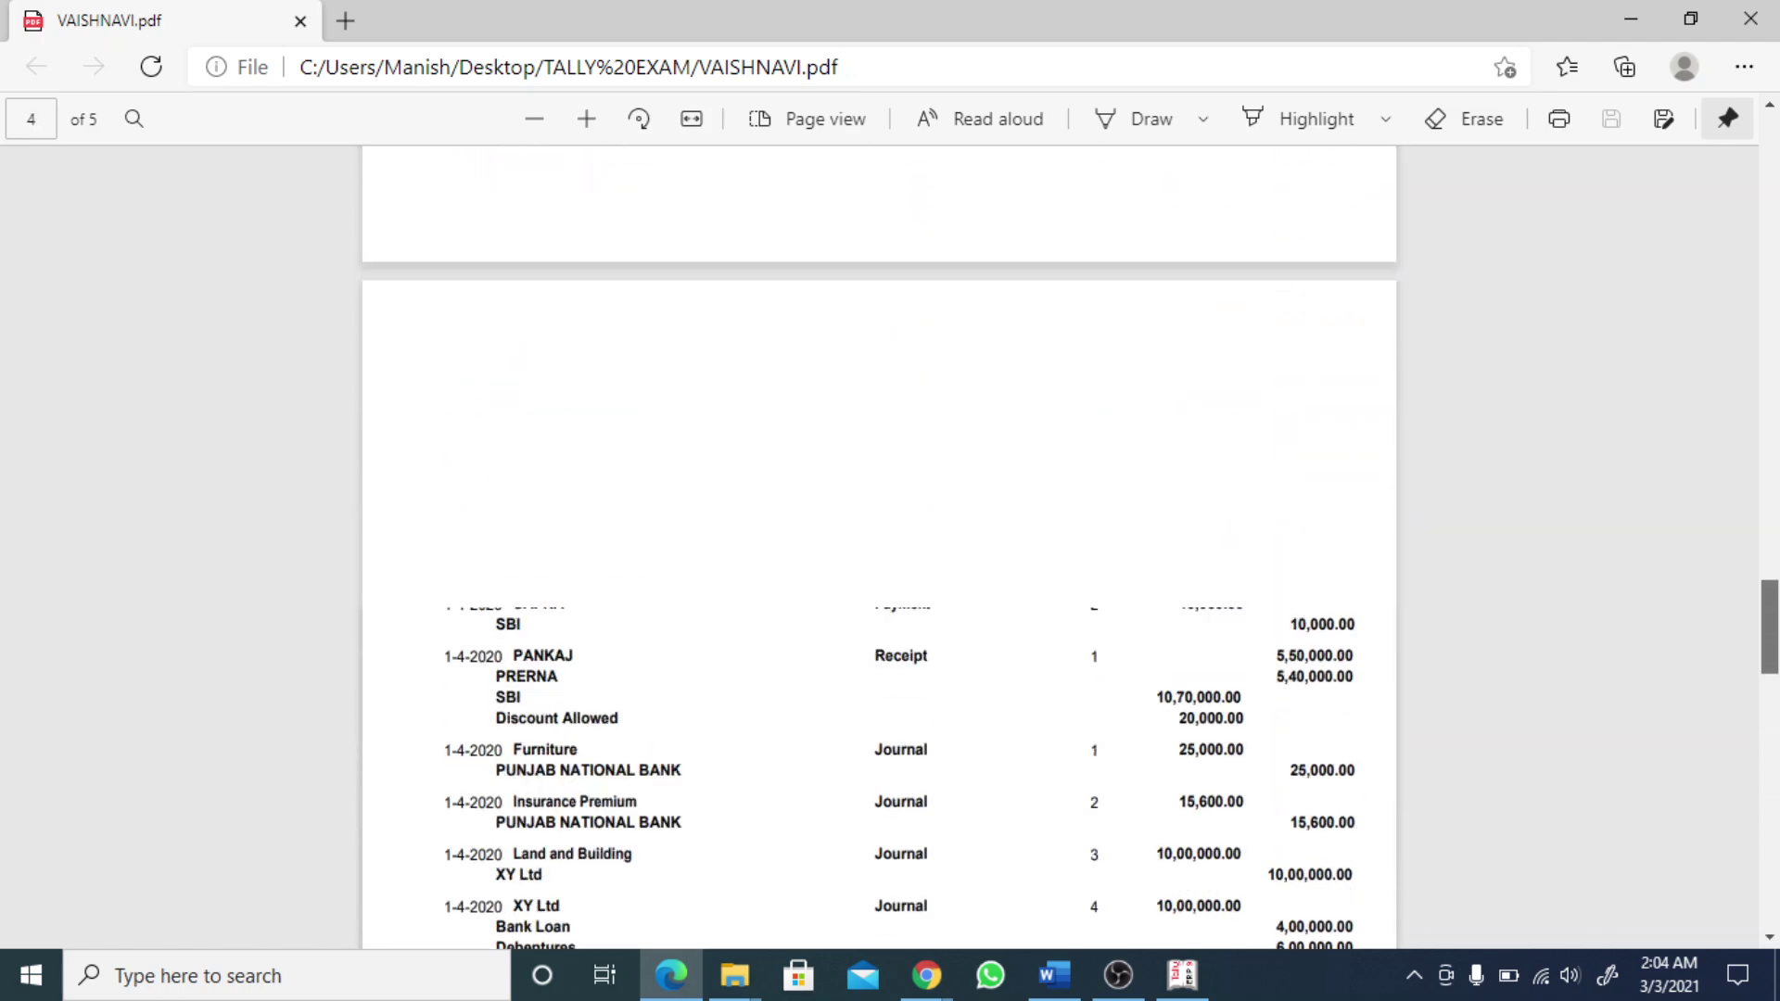
pyautogui.moveTo(1775, 408); pyautogui.dragTo(1774, 153)
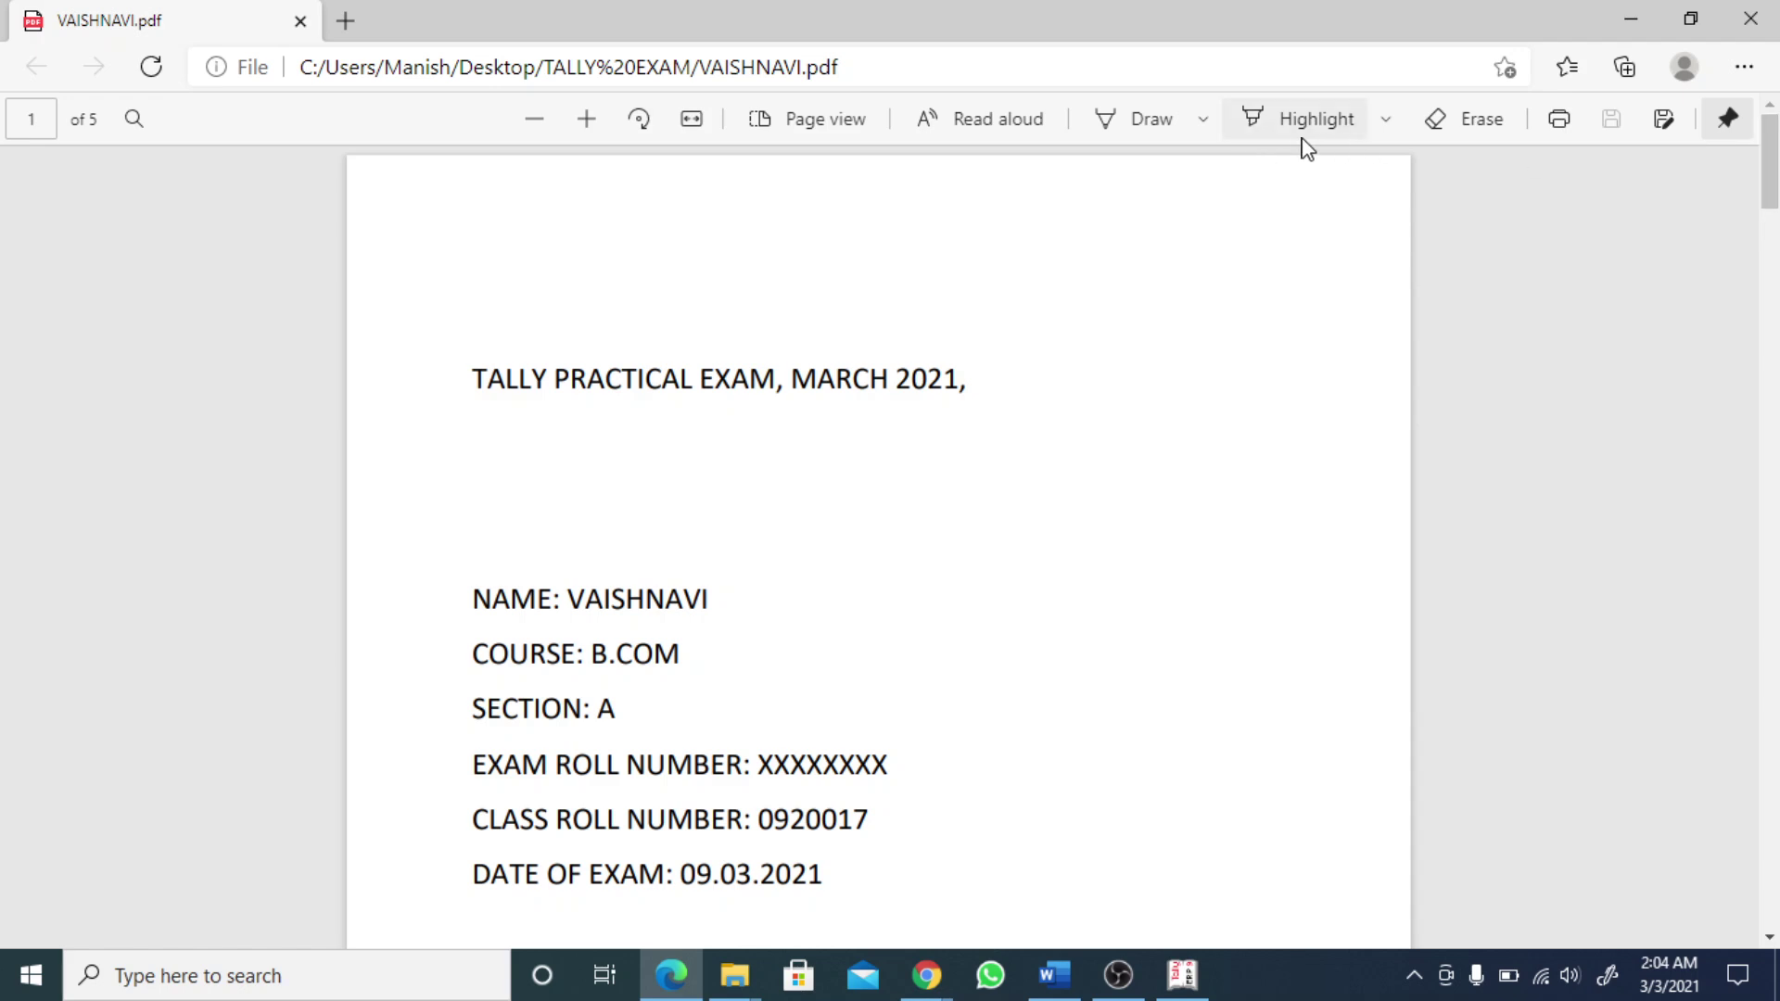
# - Handwrite a circled 20 with a line beneath it beside the exam title on page 1 using the Draw tool
pyautogui.click(1142, 123)
pyautogui.moveTo(1043, 295)
pyautogui.mouseDown()
pyautogui.moveTo(1072, 295)
pyautogui.moveTo(1065, 339)
pyautogui.moveTo(1114, 318)
pyautogui.mouseUp()
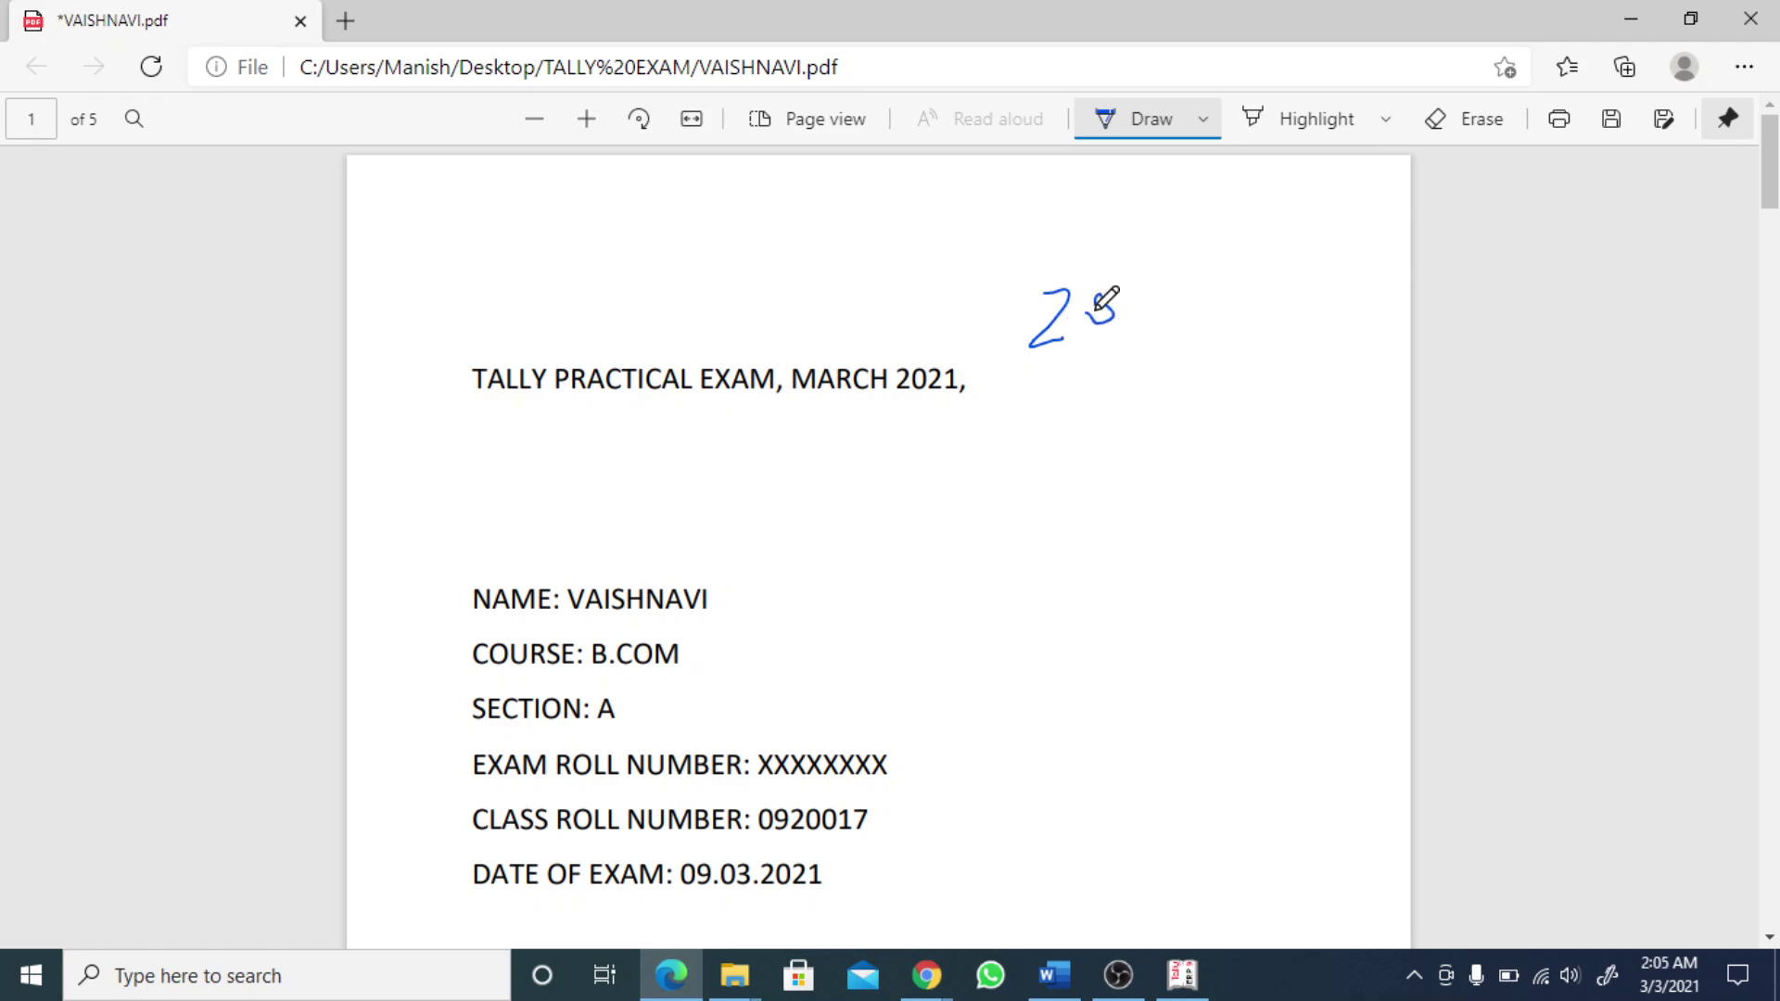
pyautogui.moveTo(1100, 295)
pyautogui.mouseDown()
pyautogui.moveTo(1024, 375)
pyautogui.moveTo(1159, 271)
pyautogui.moveTo(1052, 276)
pyautogui.mouseUp()
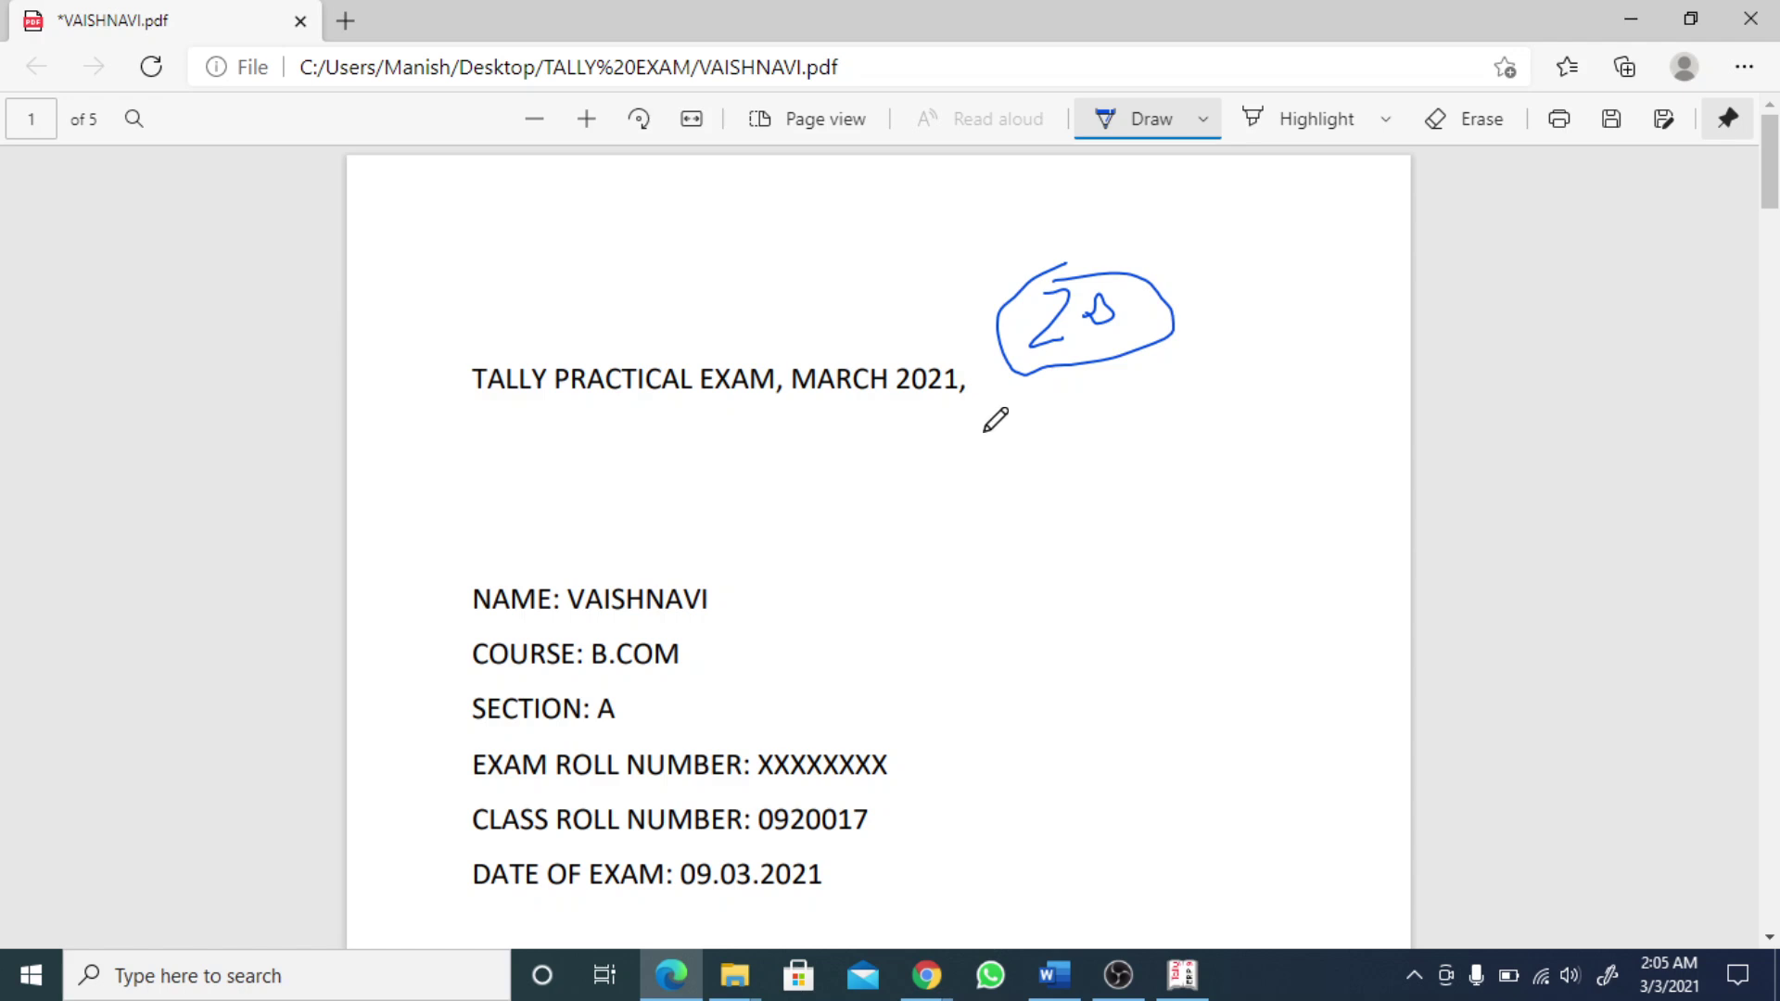
pyautogui.moveTo(988, 428); pyautogui.dragTo(1214, 372)
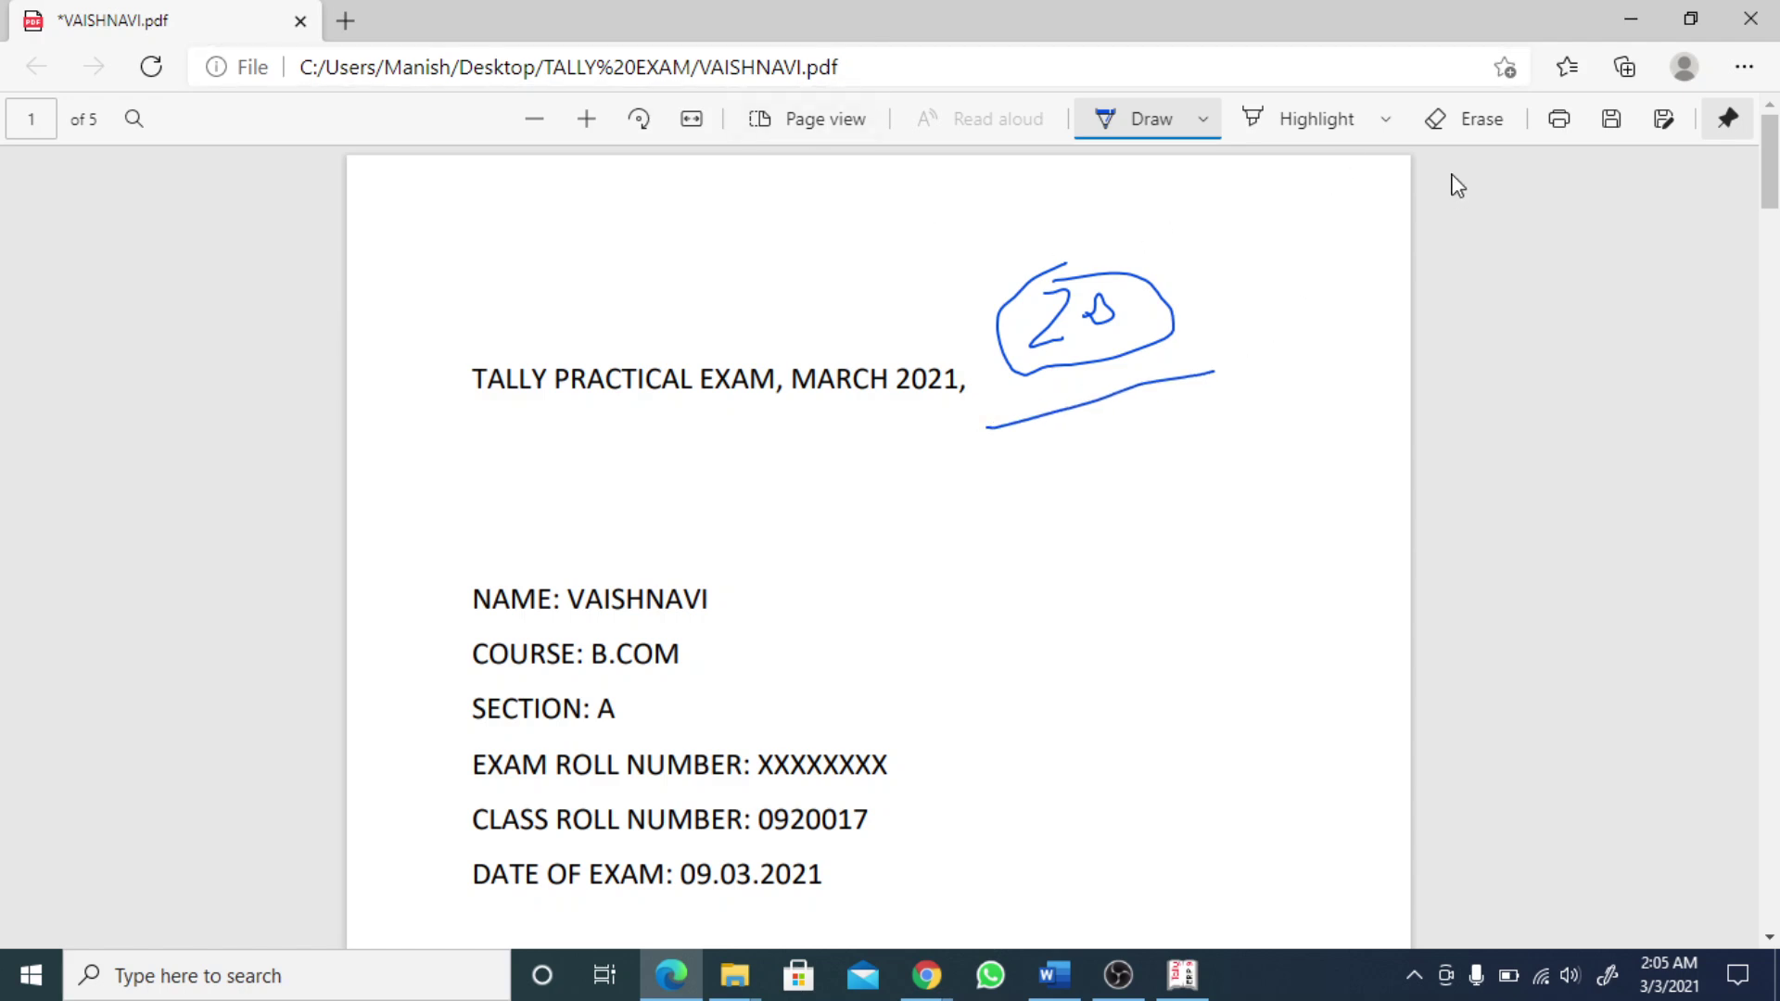
# - Erase all the handwritten marks beside the exam title and leave the Erase tool
pyautogui.click(1475, 119)
pyautogui.moveTo(1049, 297); pyautogui.dragTo(1176, 277)
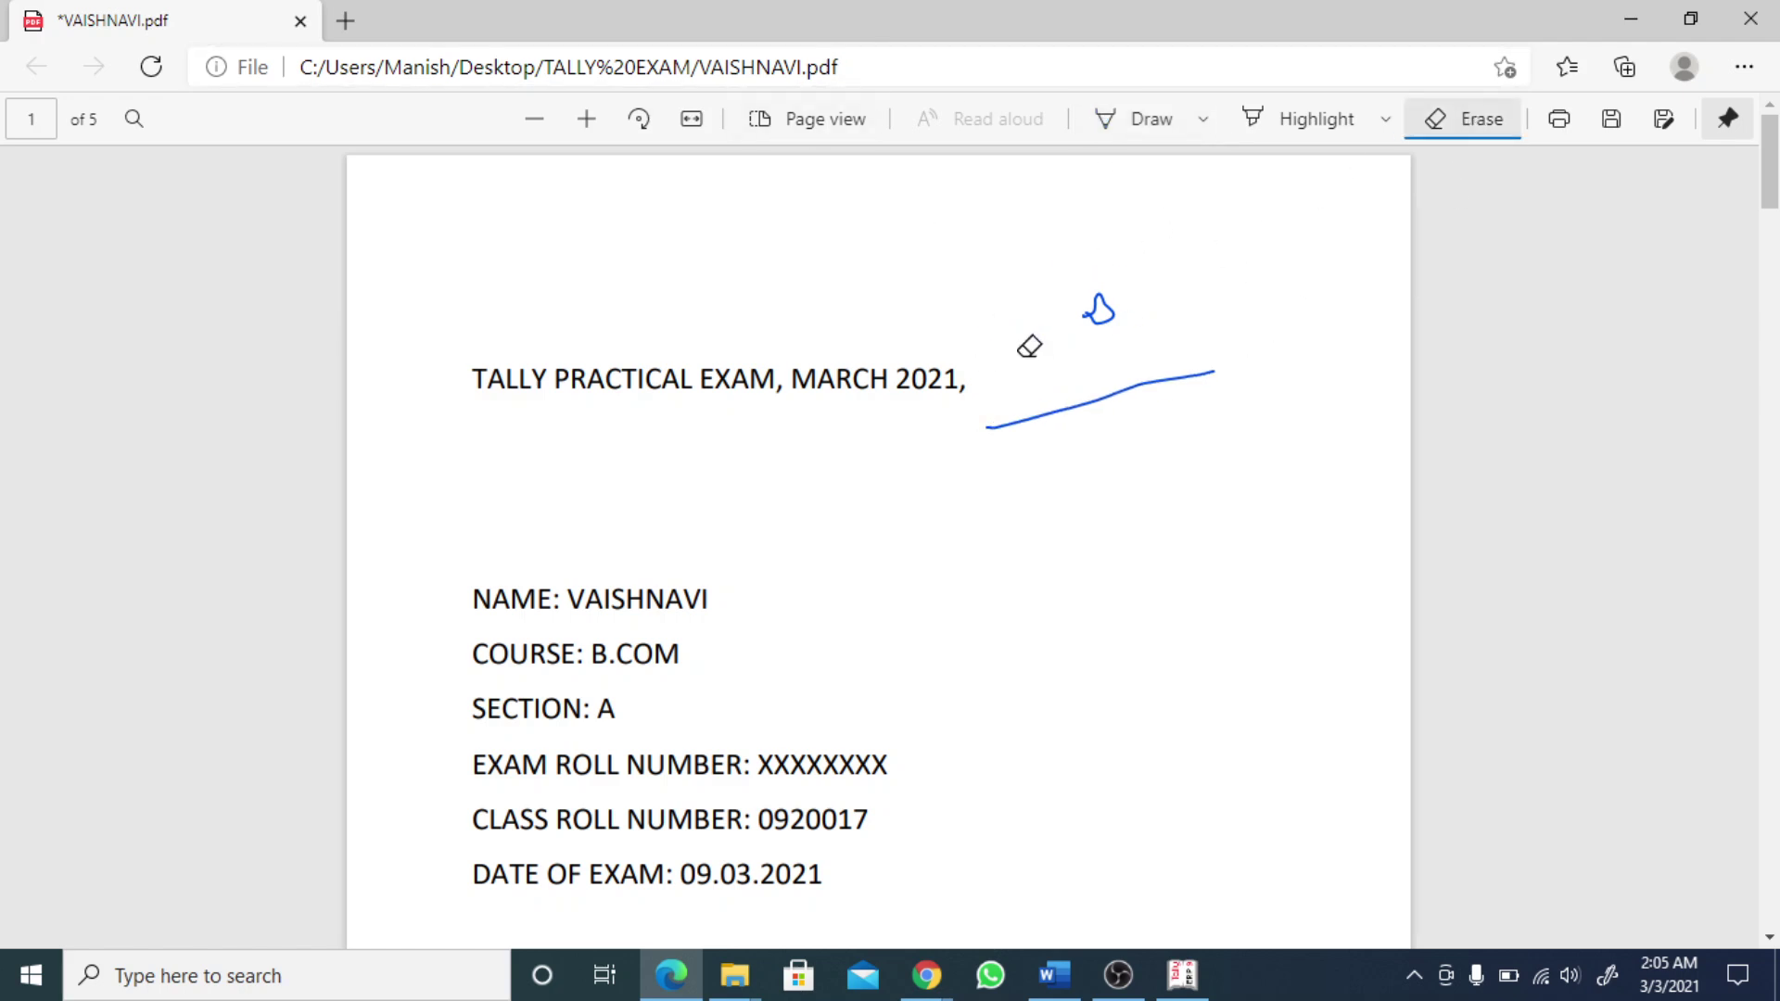
pyautogui.moveTo(1462, 234)
pyautogui.mouseDown()
pyautogui.moveTo(953, 332)
pyautogui.moveTo(1148, 414)
pyautogui.mouseUp()
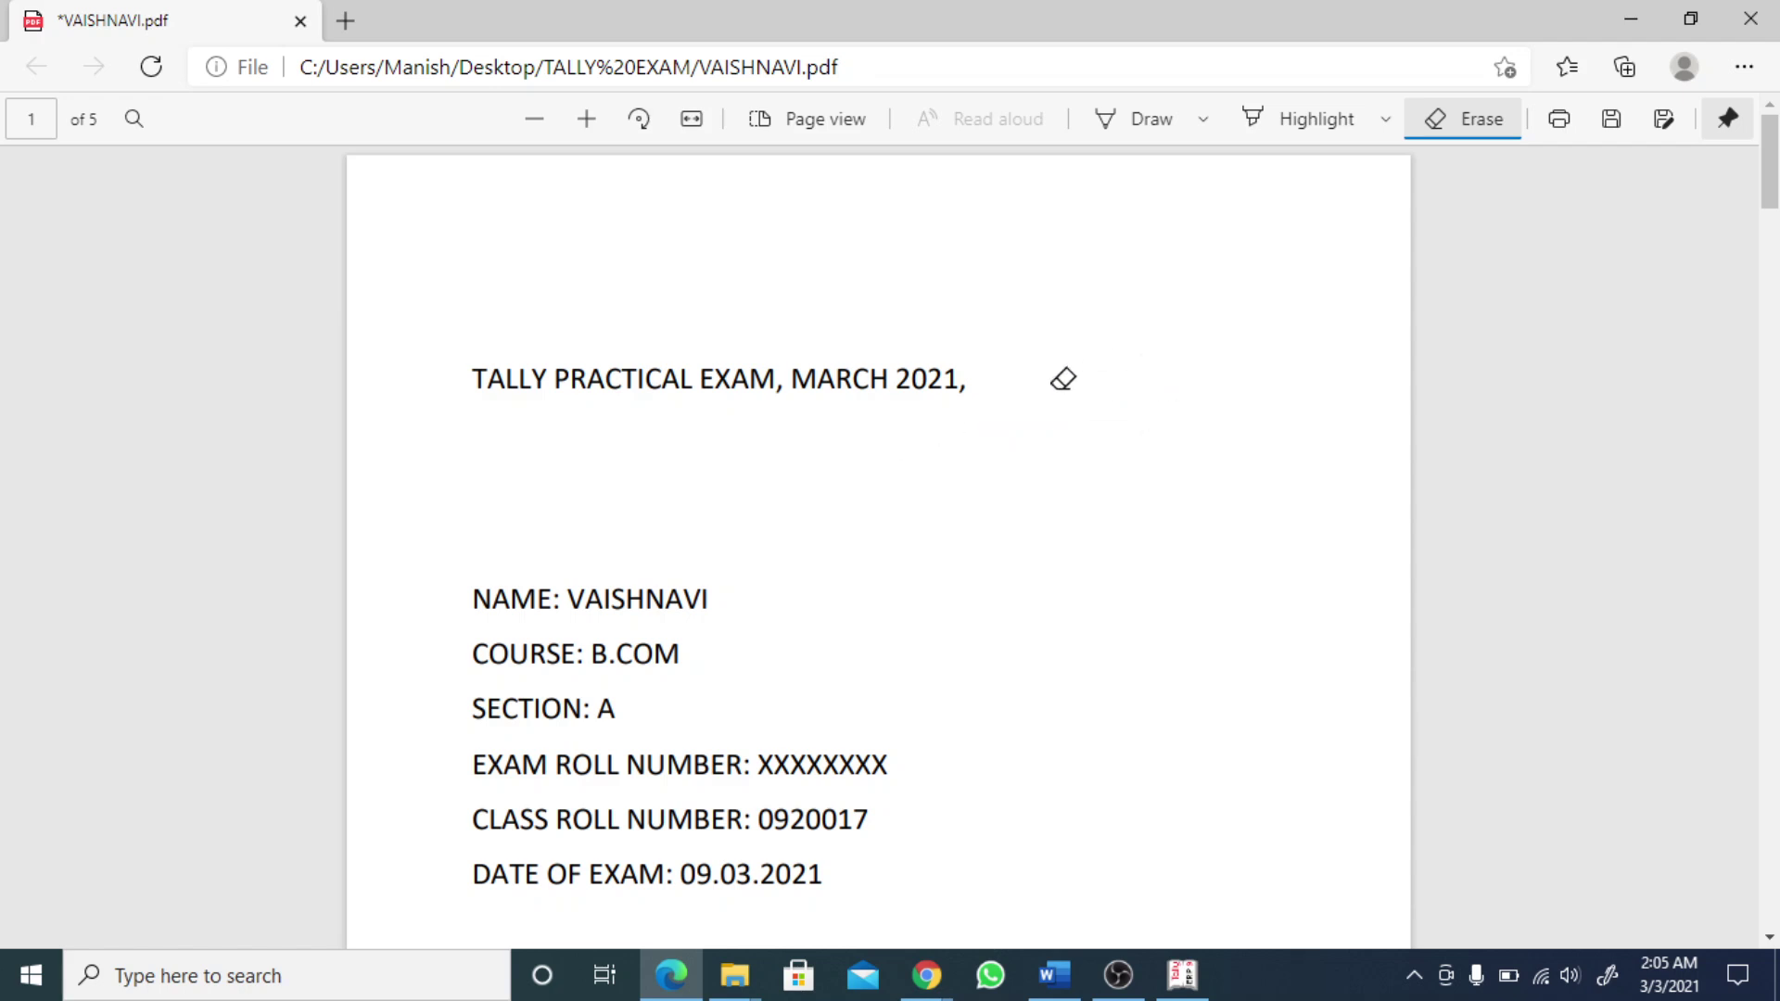
pyautogui.click(1498, 125)
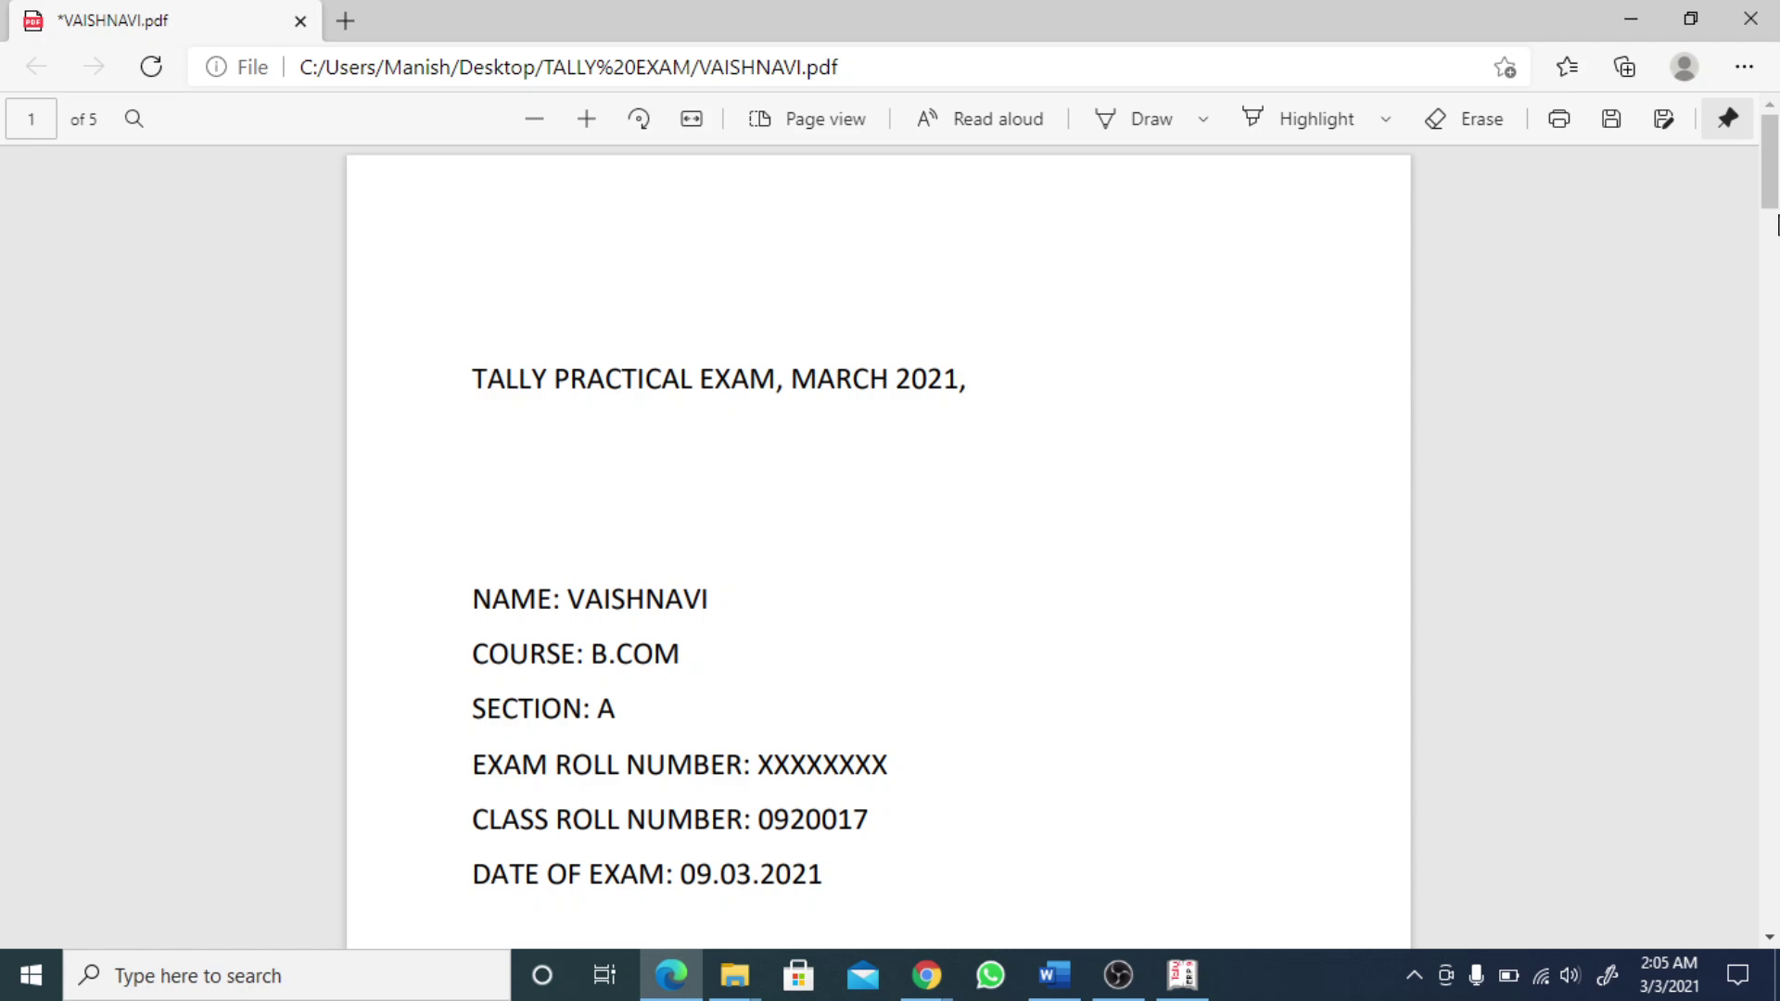
pyautogui.moveTo(1771, 191); pyautogui.dragTo(1773, 141)
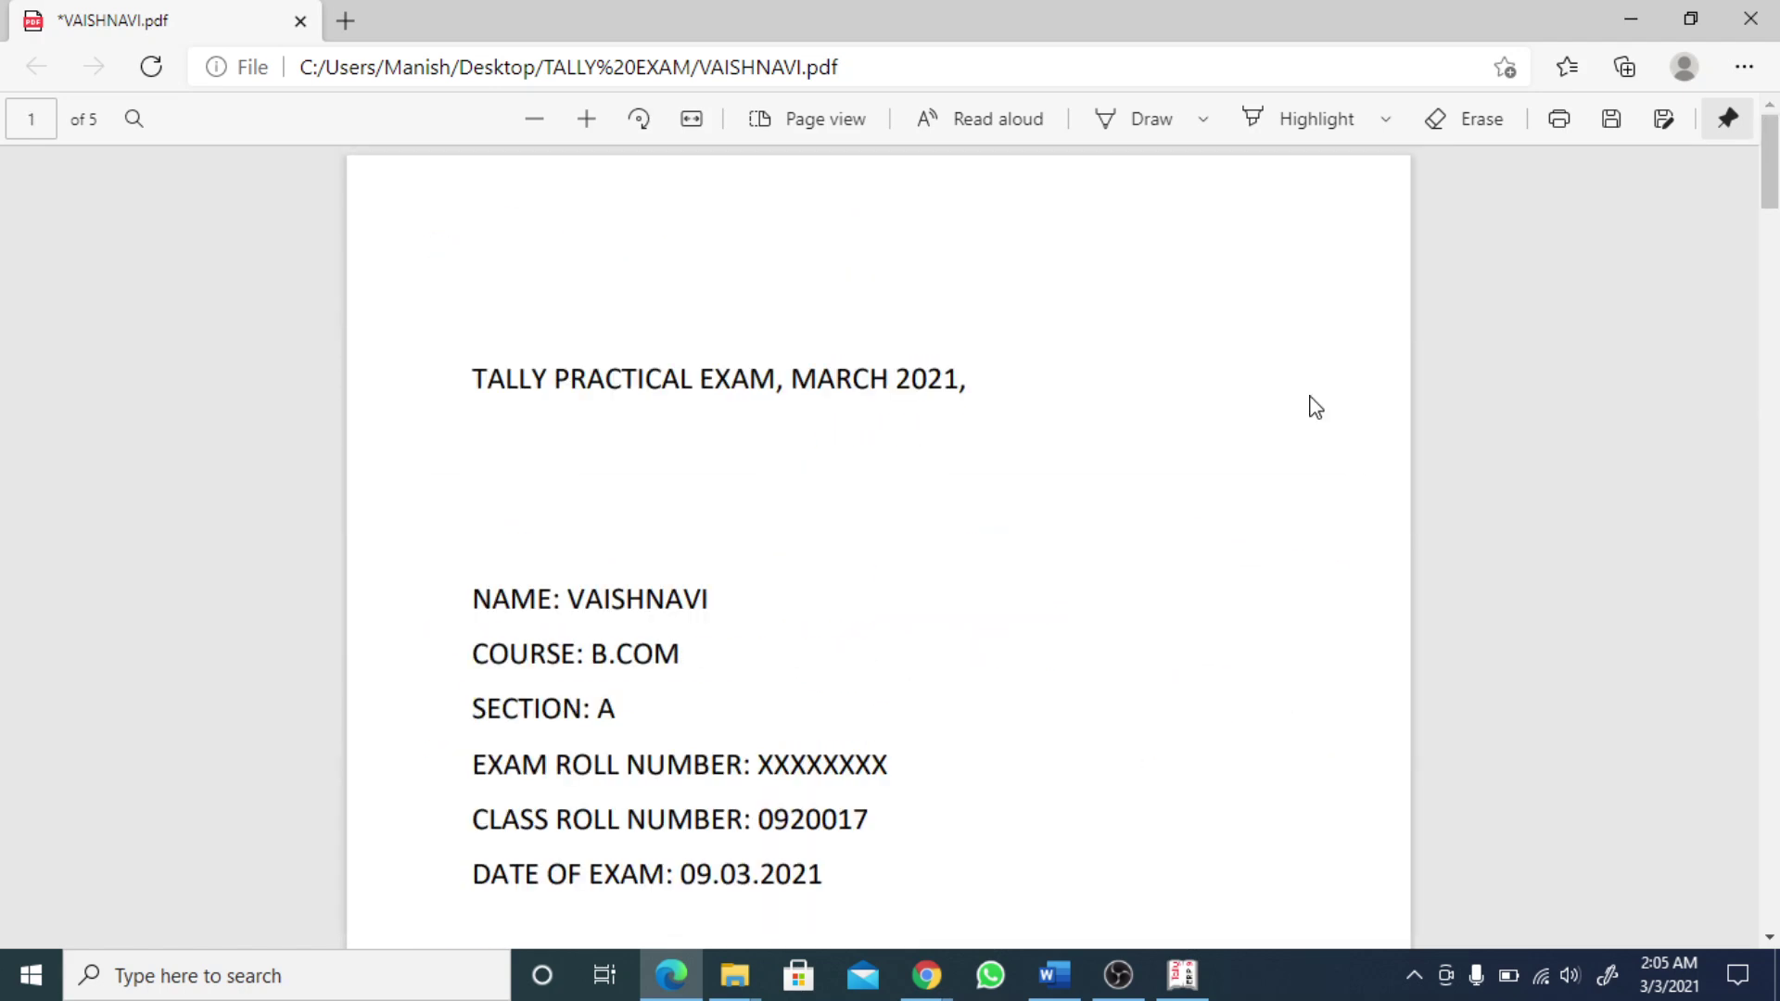
pyautogui.click(1119, 975)
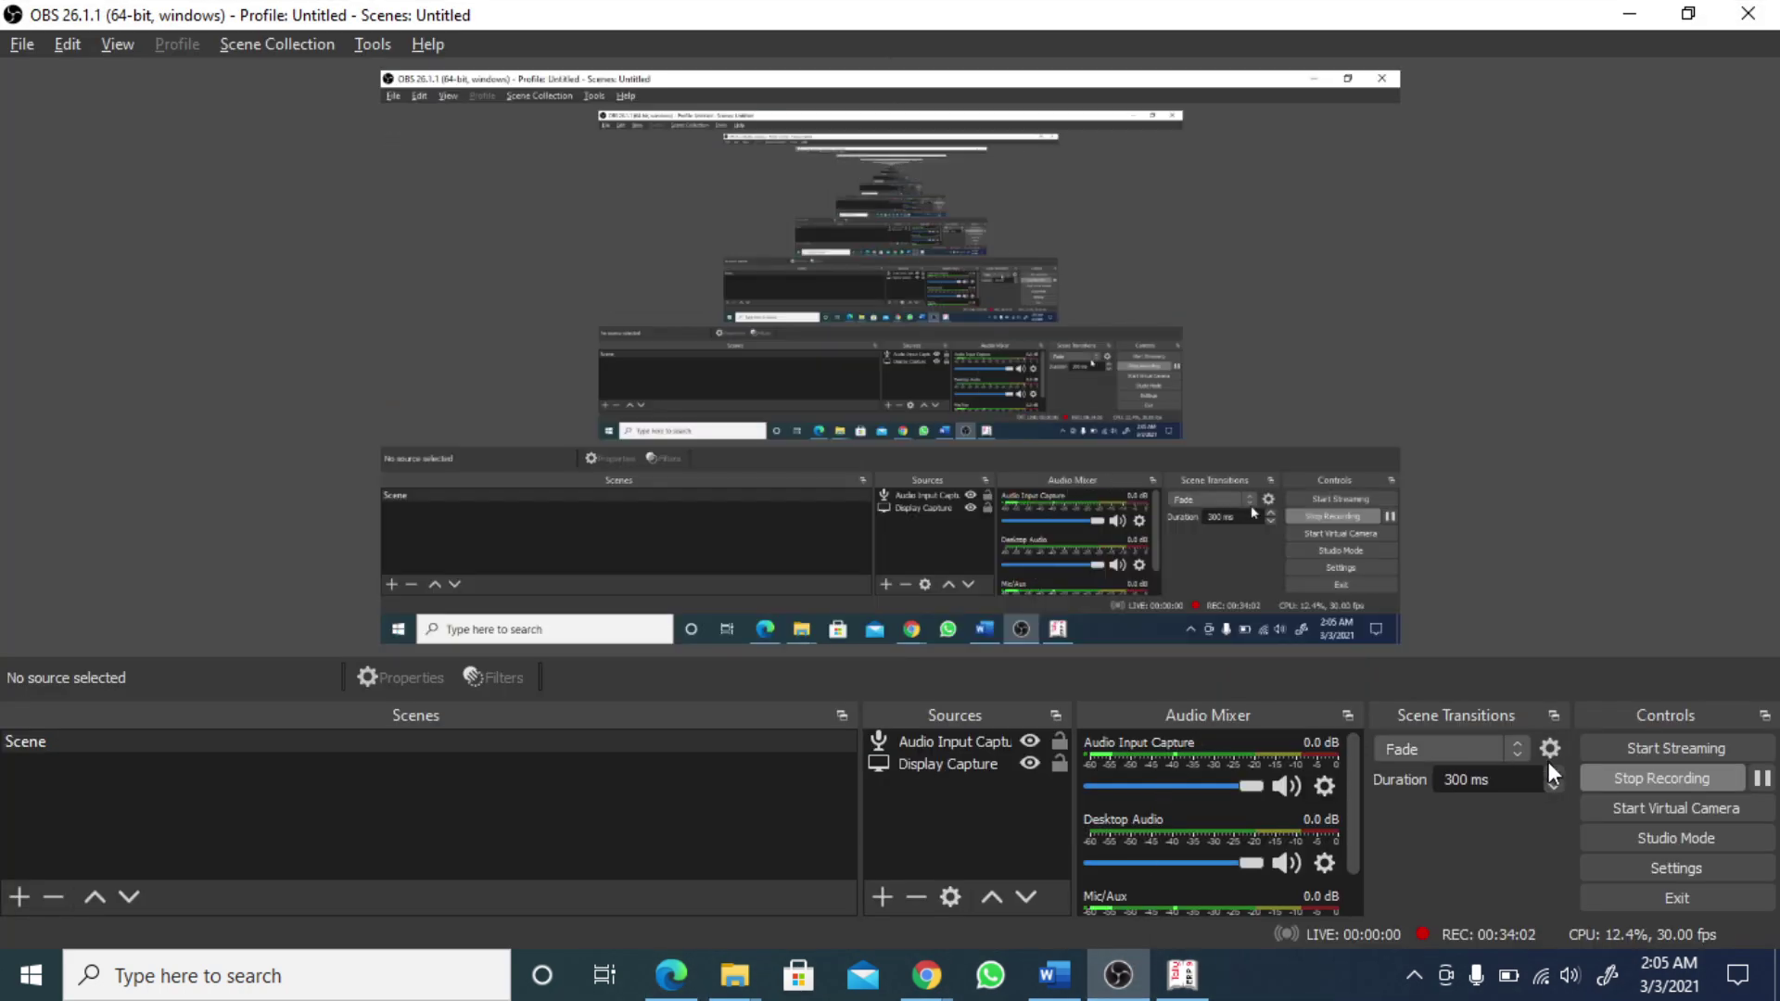